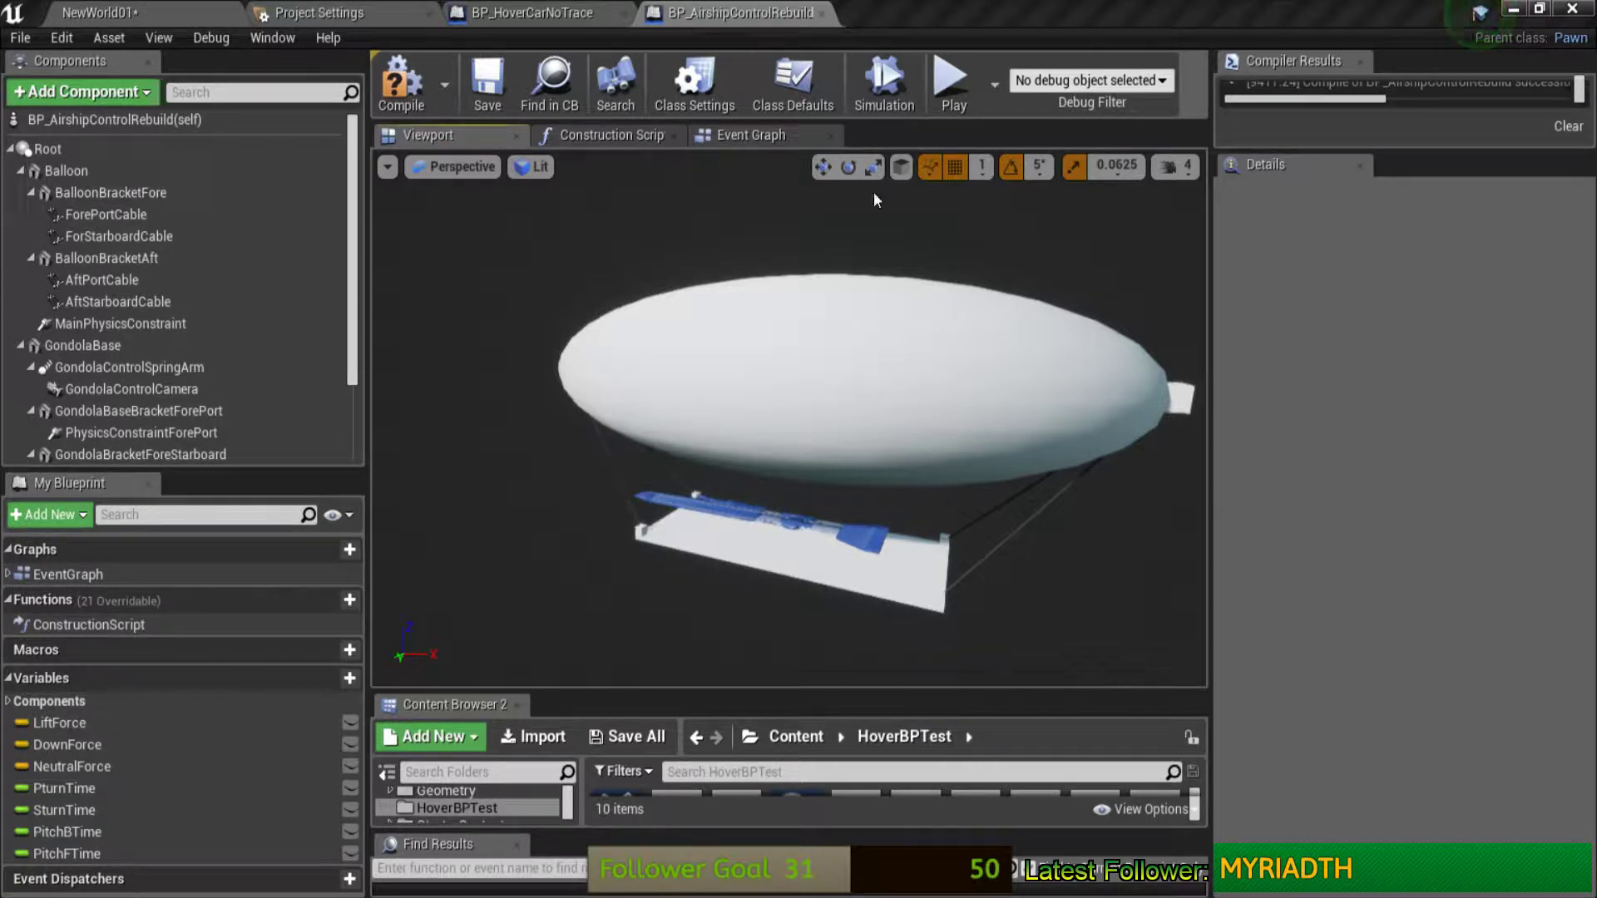
# Step: Open BP_AirshipControlRebuild's Event Graph and pan to the Add Torque and Lerp (Rotator) nodes
pyautogui.click(784, 136)
pyautogui.moveTo(1039, 483); pyautogui.dragTo(969, 473, button='right')
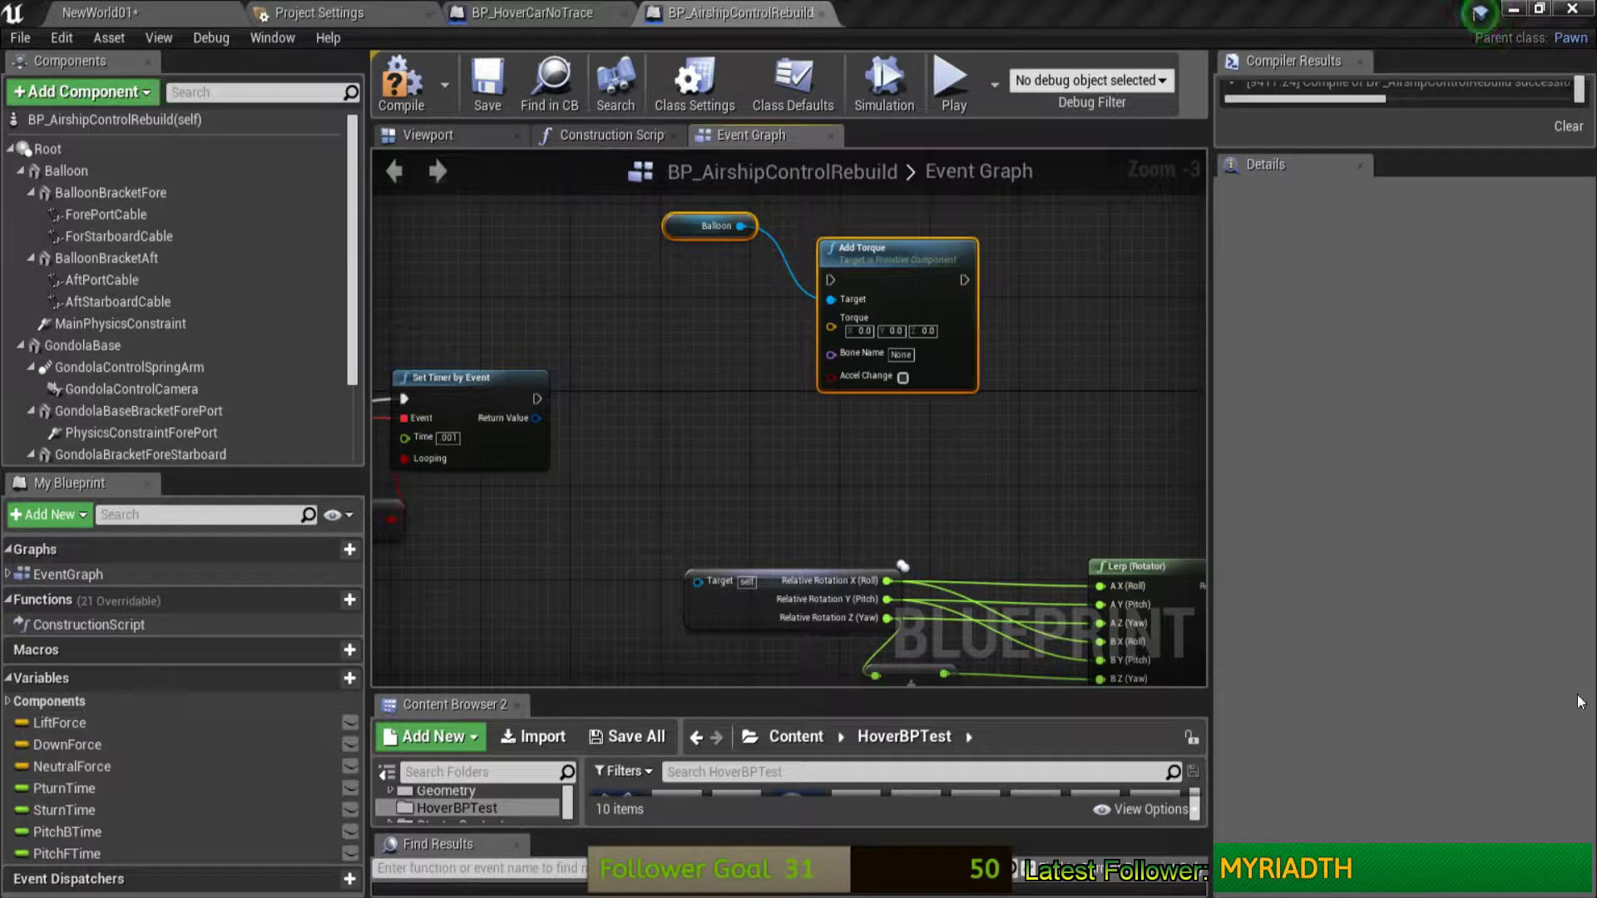
# Step: Duplicate the Get PortTurn node and place the copy in open space near Add Torque
pyautogui.scroll(-1, 729, 388)
pyautogui.moveTo(729, 387)
pyautogui.mouseDown(button='right')
pyautogui.moveTo(845, 378)
pyautogui.moveTo(857, 287)
pyautogui.mouseUp(button='right')
pyautogui.scroll(1, 845, 378)
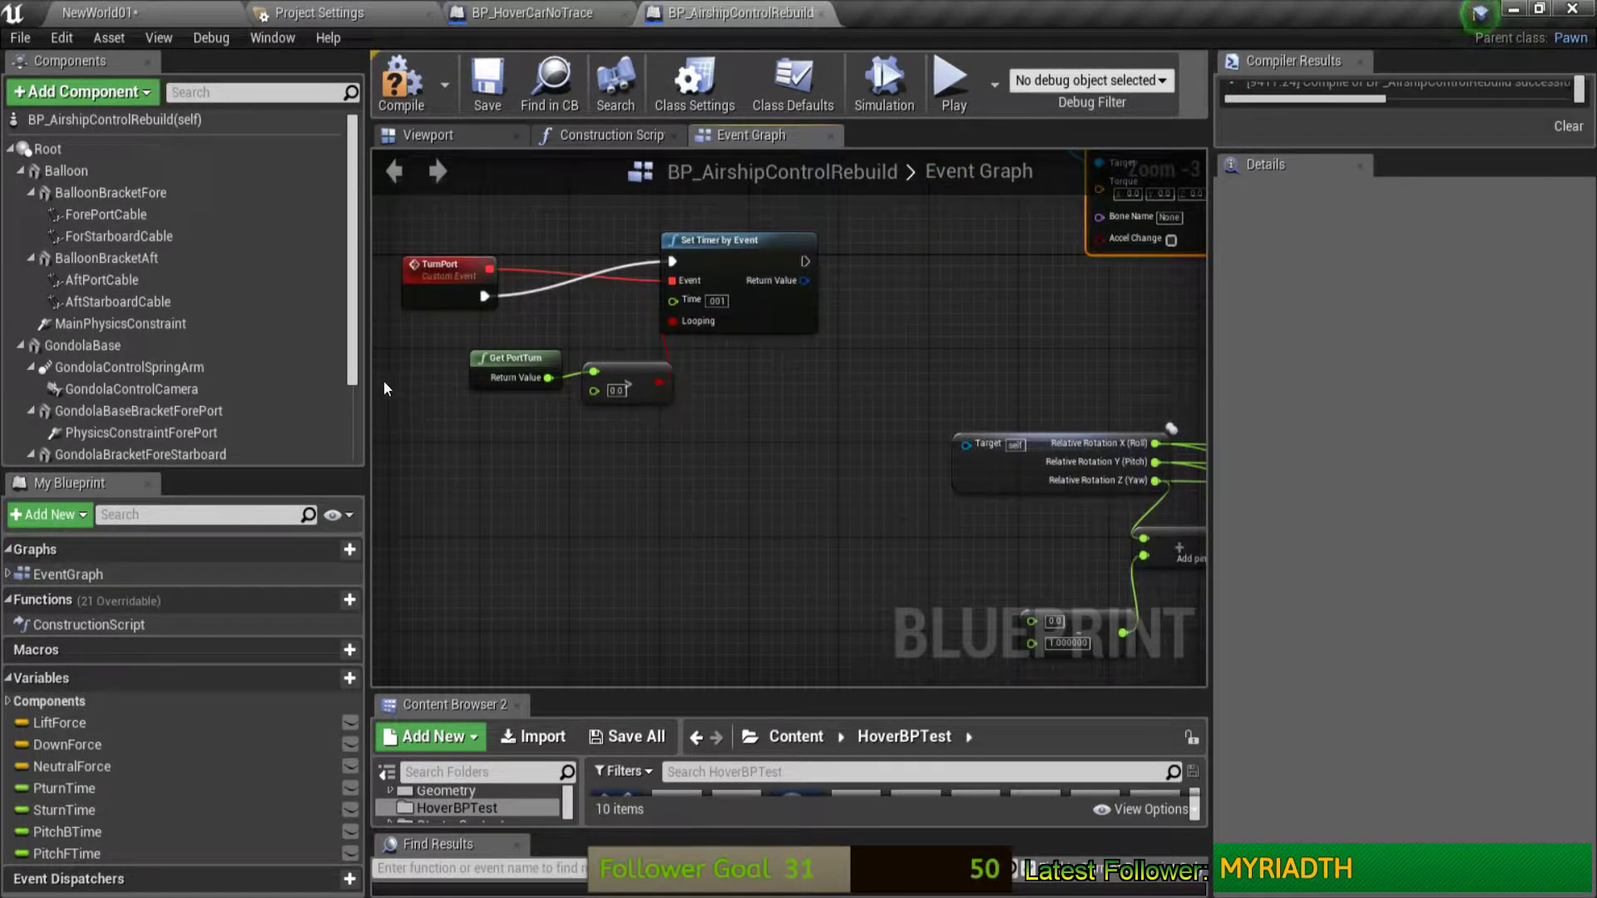
pyautogui.click(506, 365)
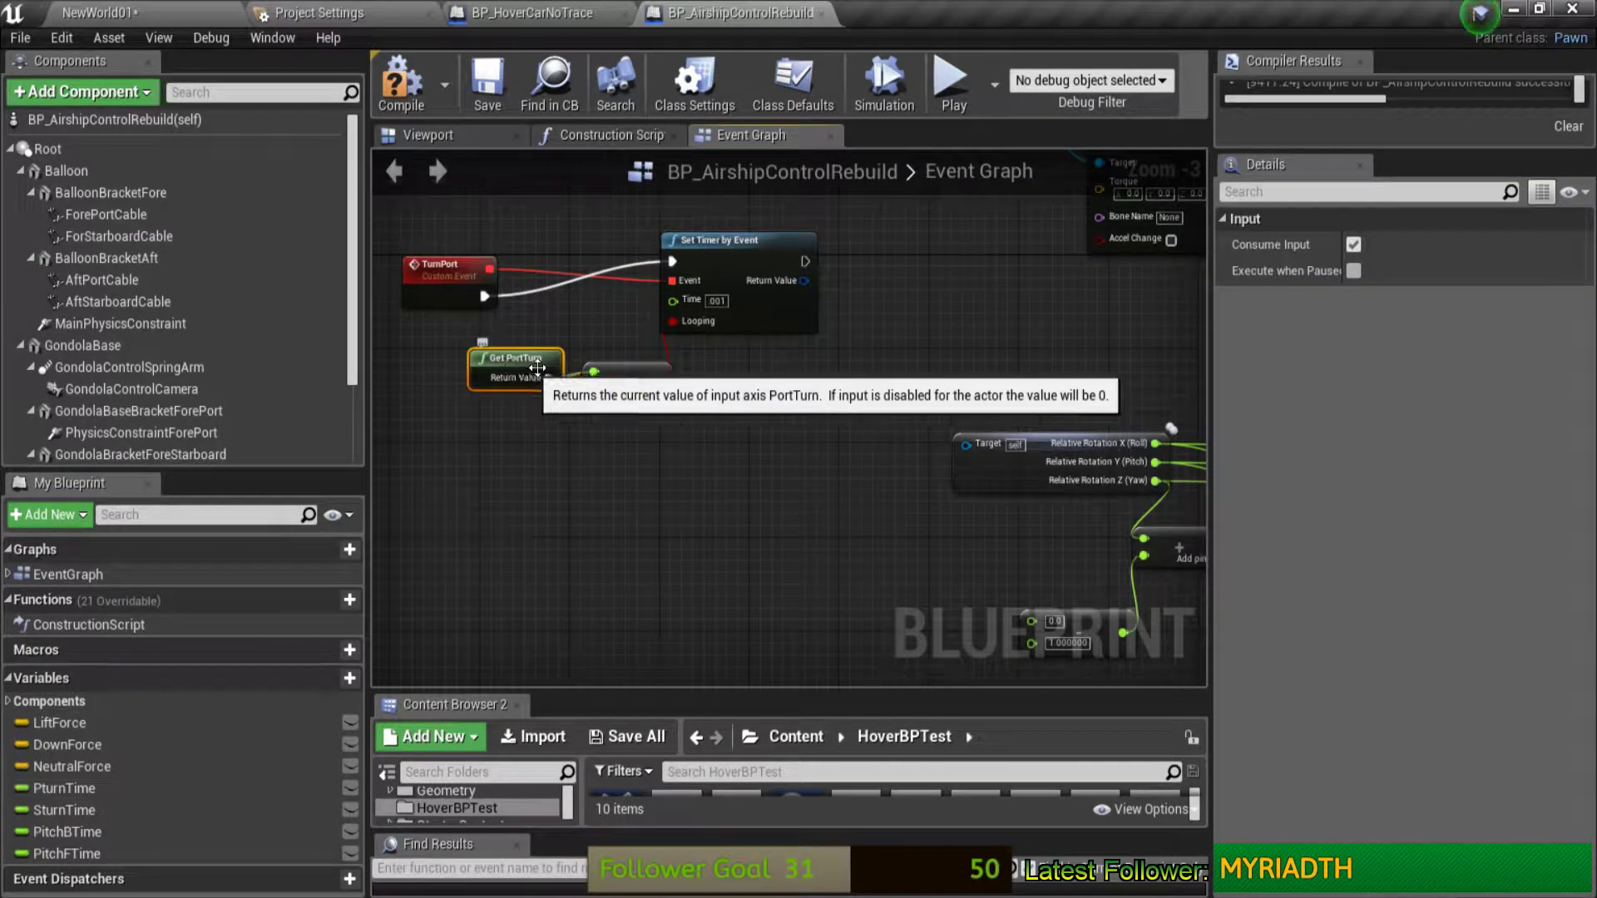
pyautogui.hotkey('ctrl', 'v')
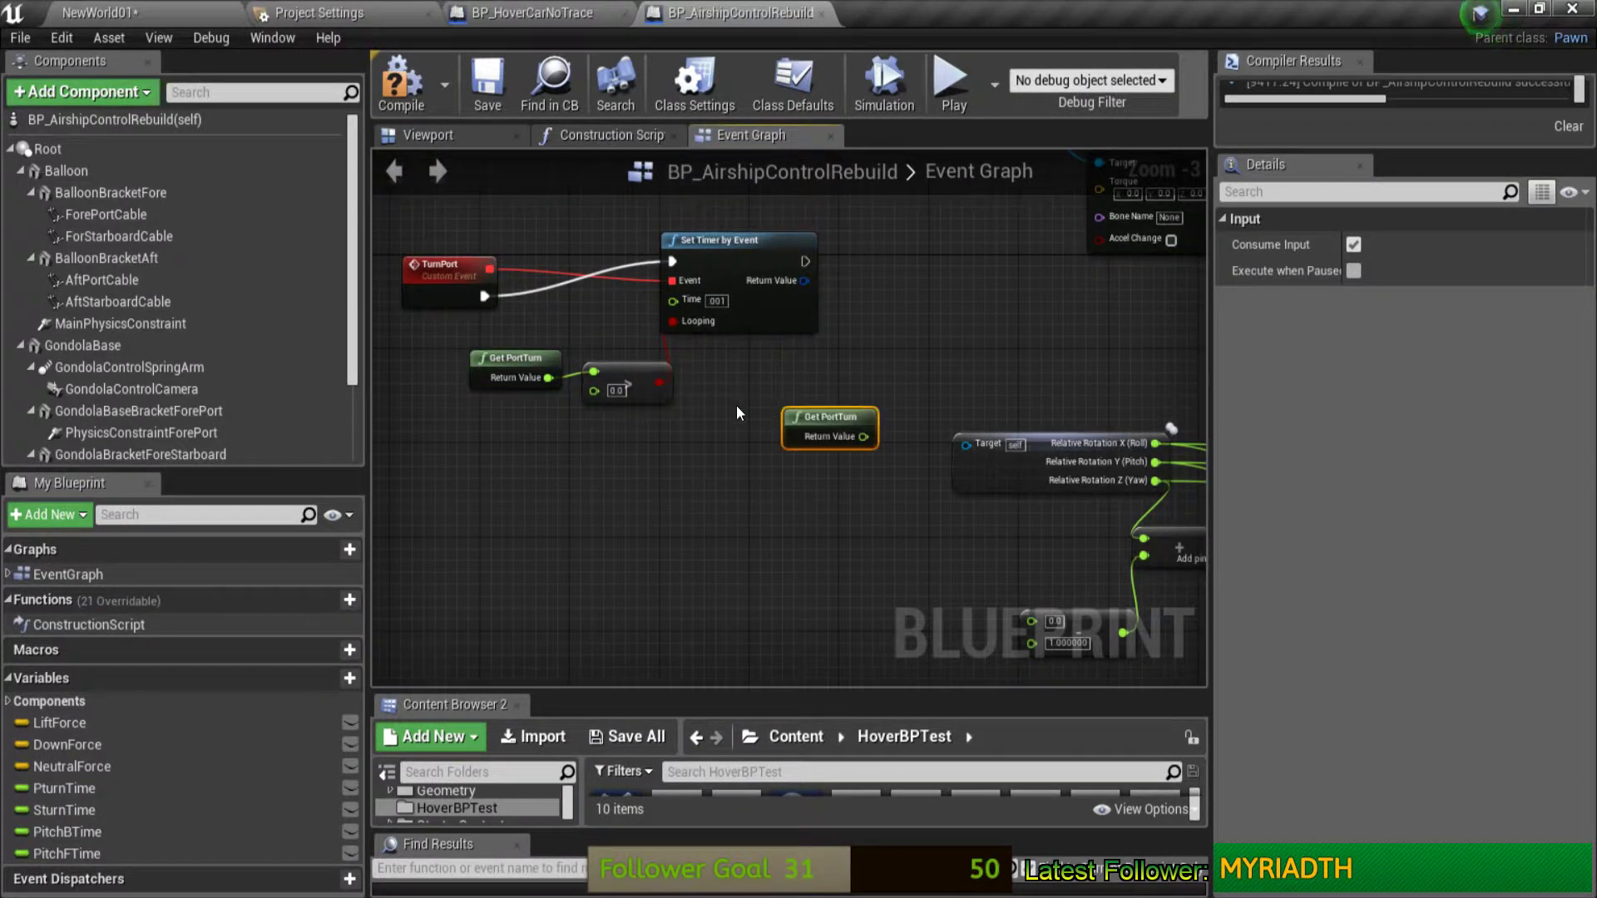
pyautogui.moveTo(800, 416); pyautogui.dragTo(961, 351)
pyautogui.moveTo(1079, 297); pyautogui.dragTo(800, 445, button='right')
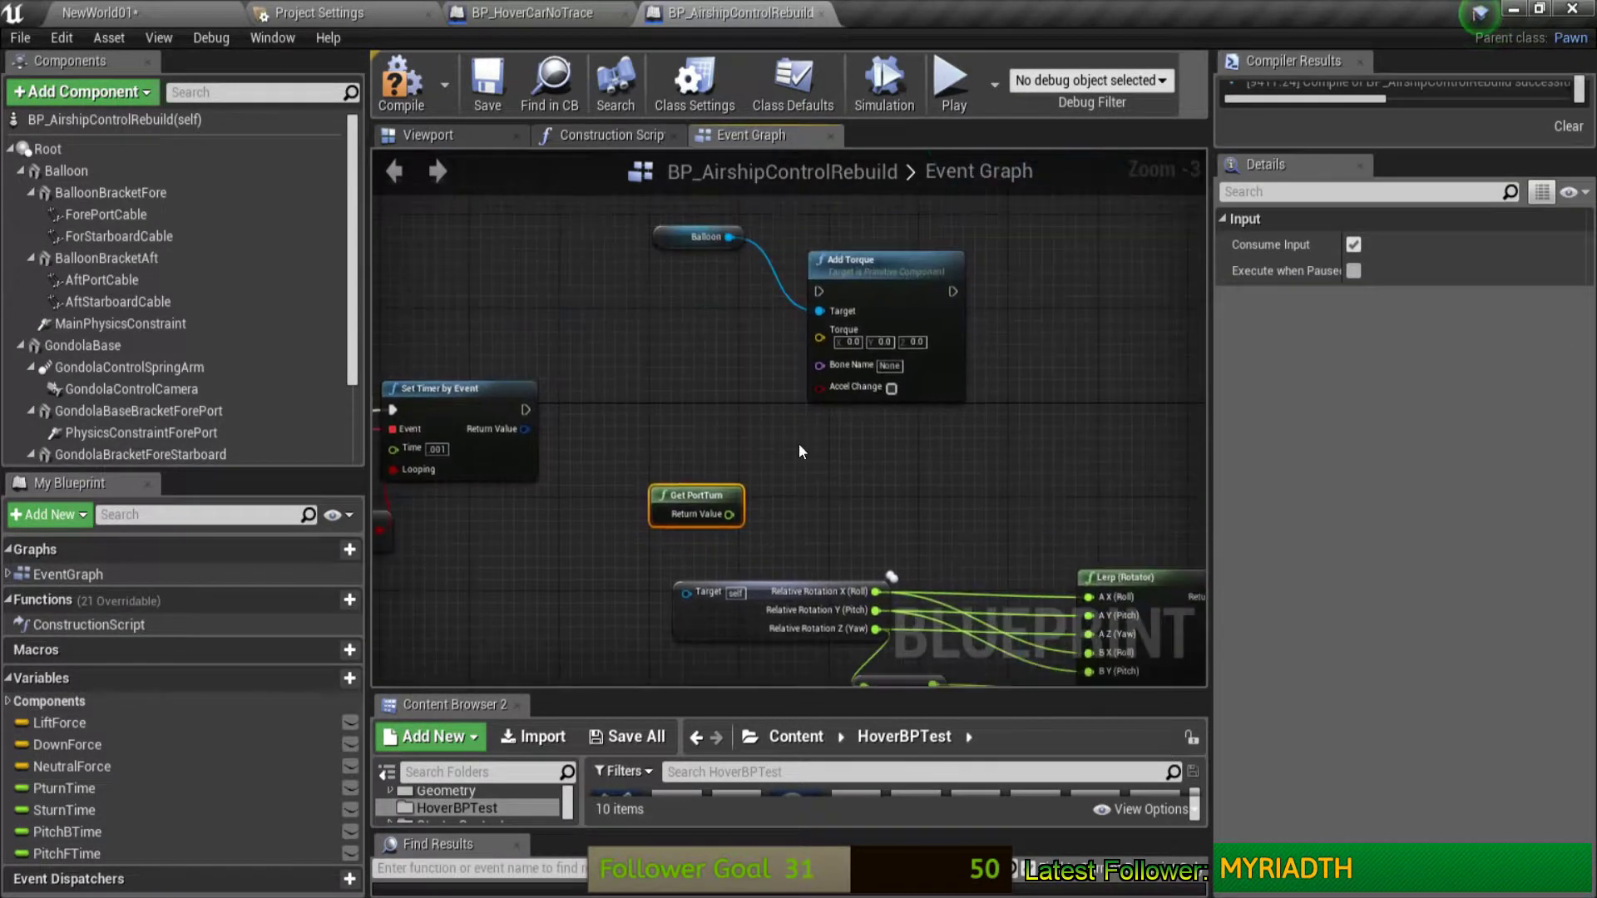
# Step: Feed the duplicate PortTurn value into a new float * float multiply node
pyautogui.moveTo(730, 513); pyautogui.dragTo(885, 511)
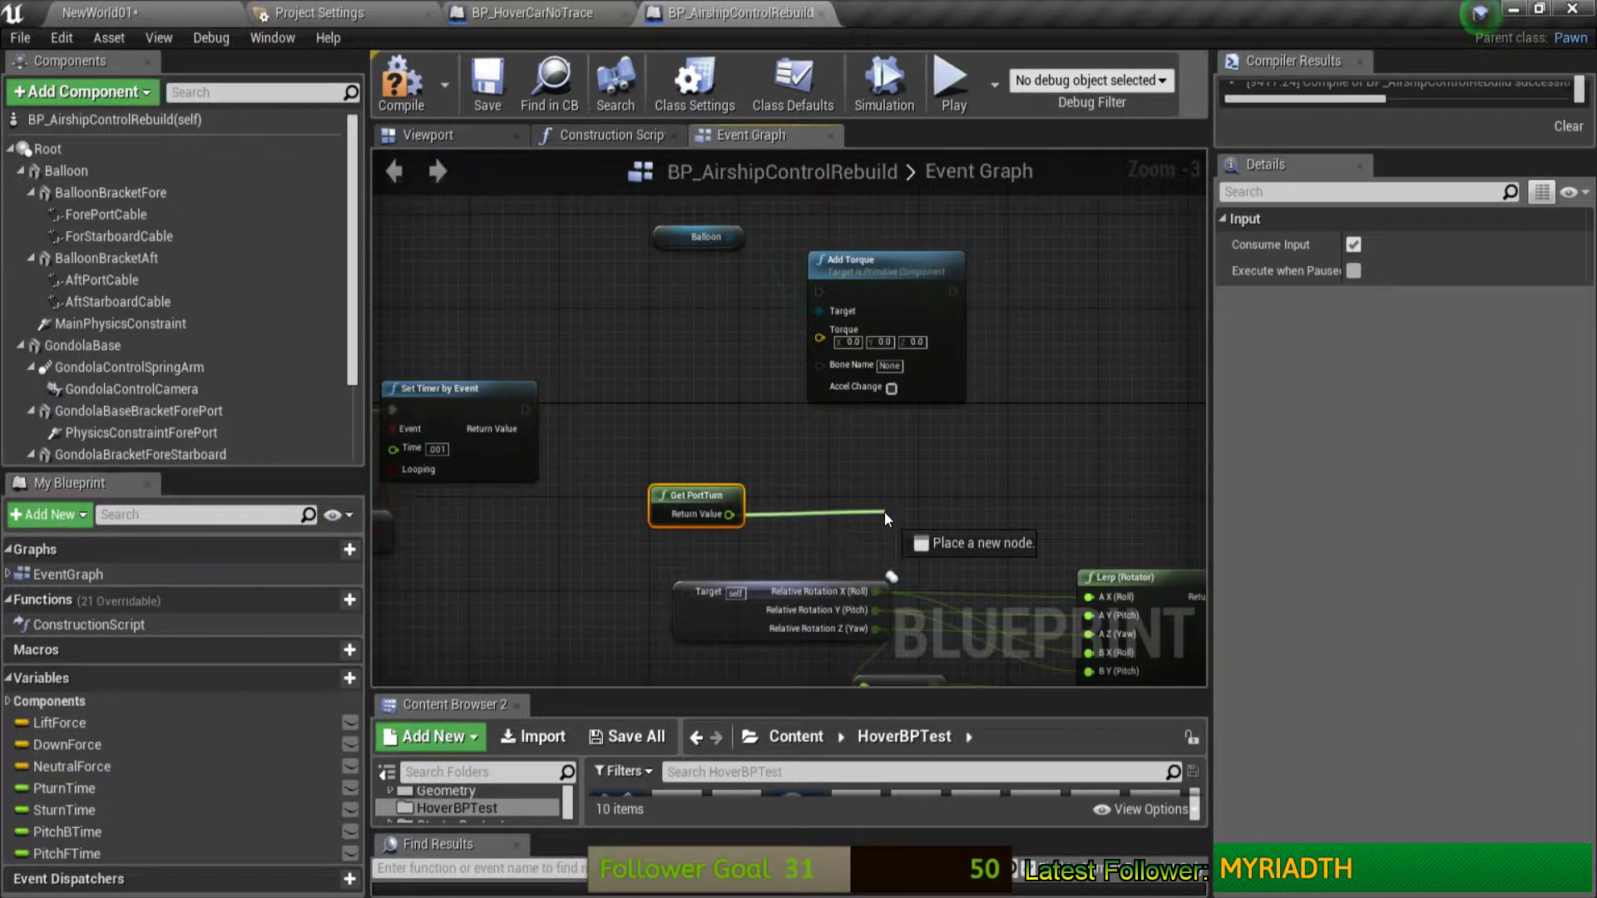
pyautogui.write('*')
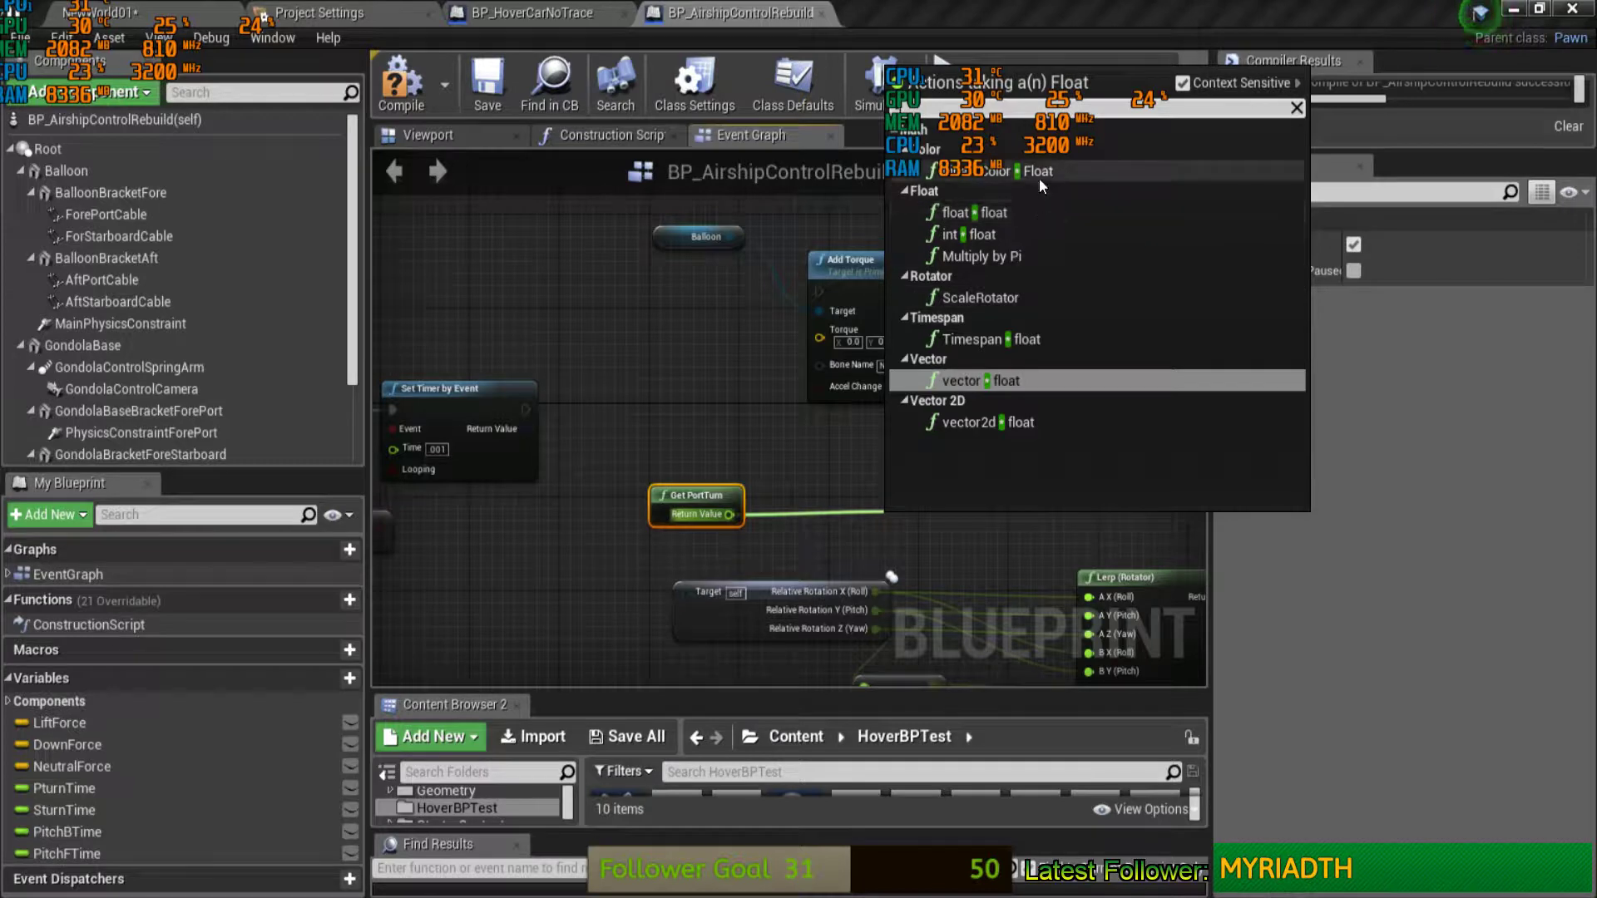
pyautogui.click(1037, 213)
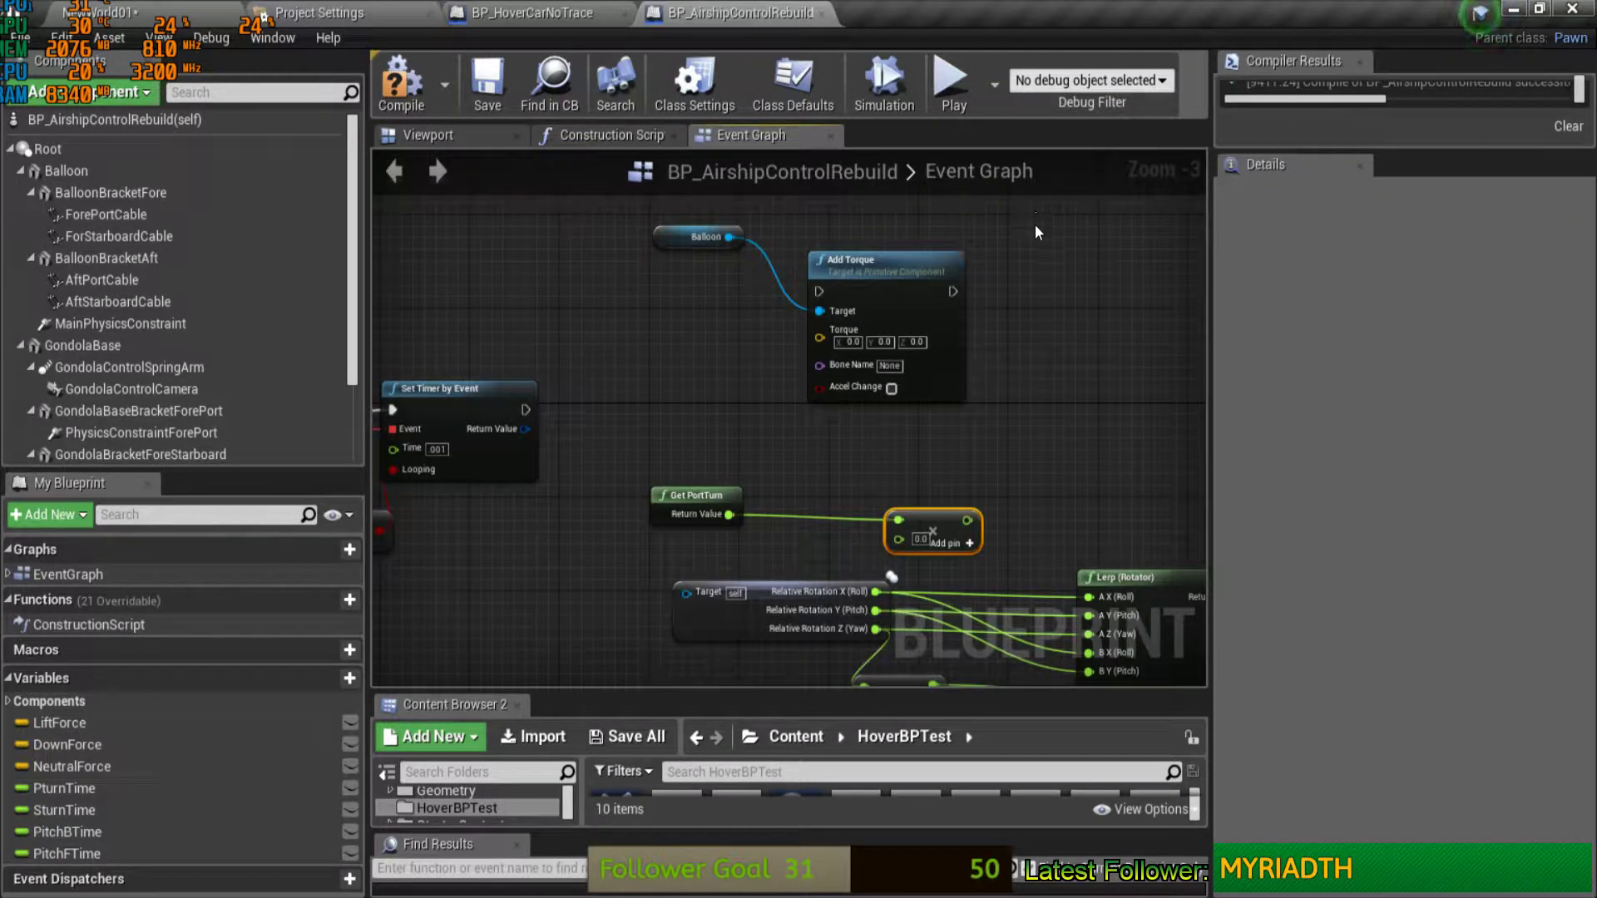
pyautogui.click(1061, 309)
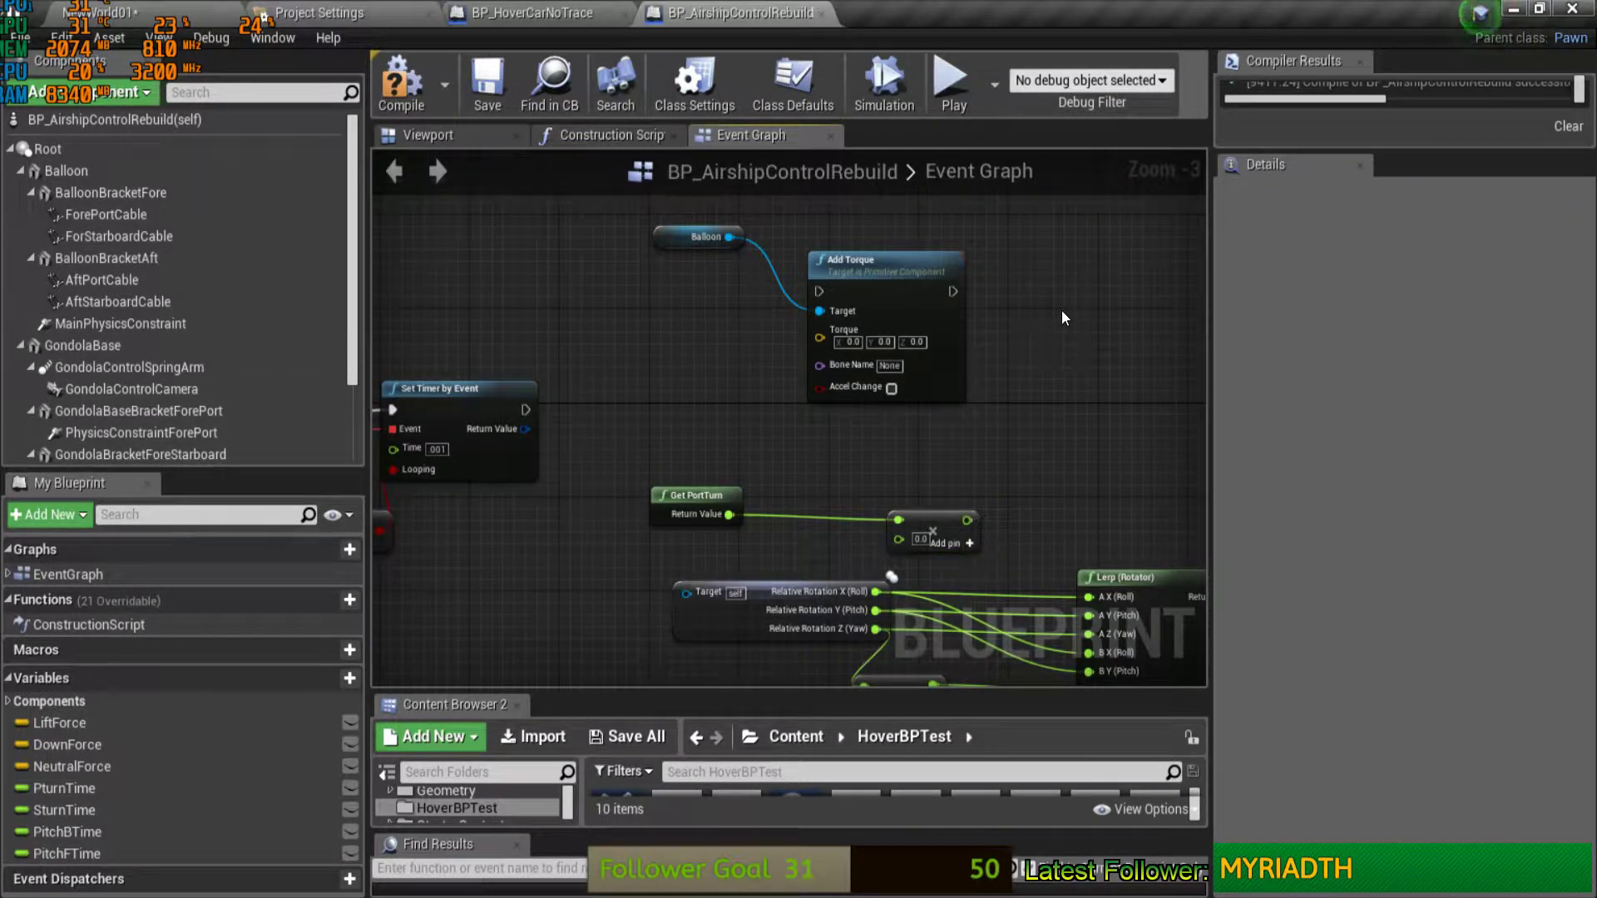
pyautogui.scroll(1, 1045, 328)
# Step: Wire a new Make Vector node into Add Torque's Torque pin, placed left of Add Torque
pyautogui.moveTo(930, 407)
pyautogui.mouseDown(button='right')
pyautogui.moveTo(945, 419)
pyautogui.moveTo(938, 404)
pyautogui.mouseUp(button='right')
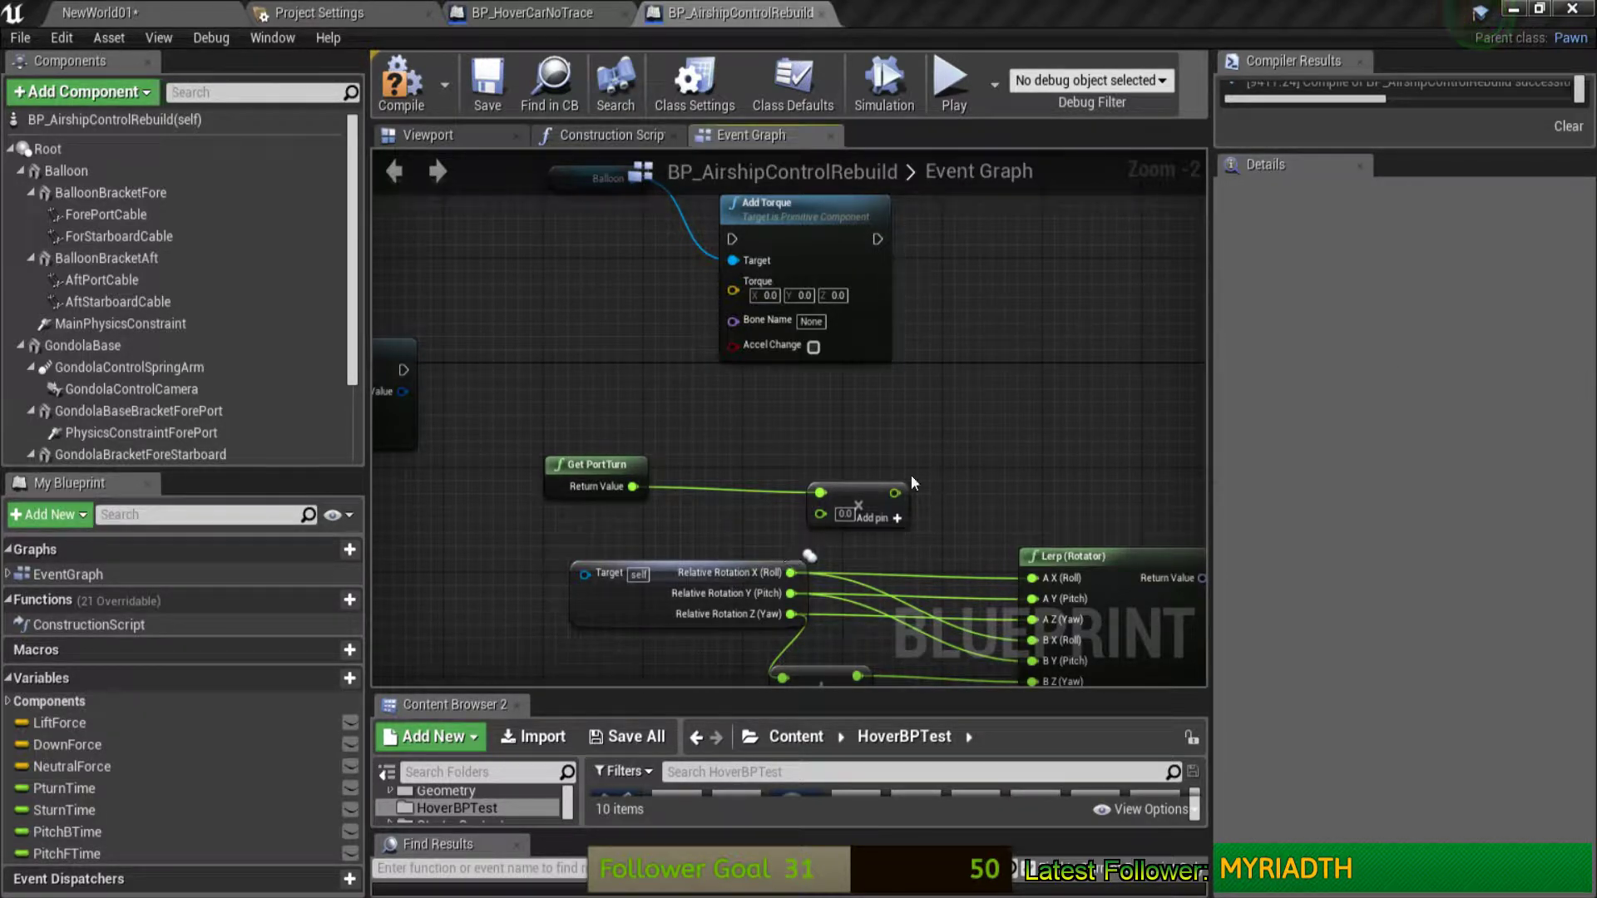
pyautogui.moveTo(679, 329); pyautogui.dragTo(763, 373, button='right')
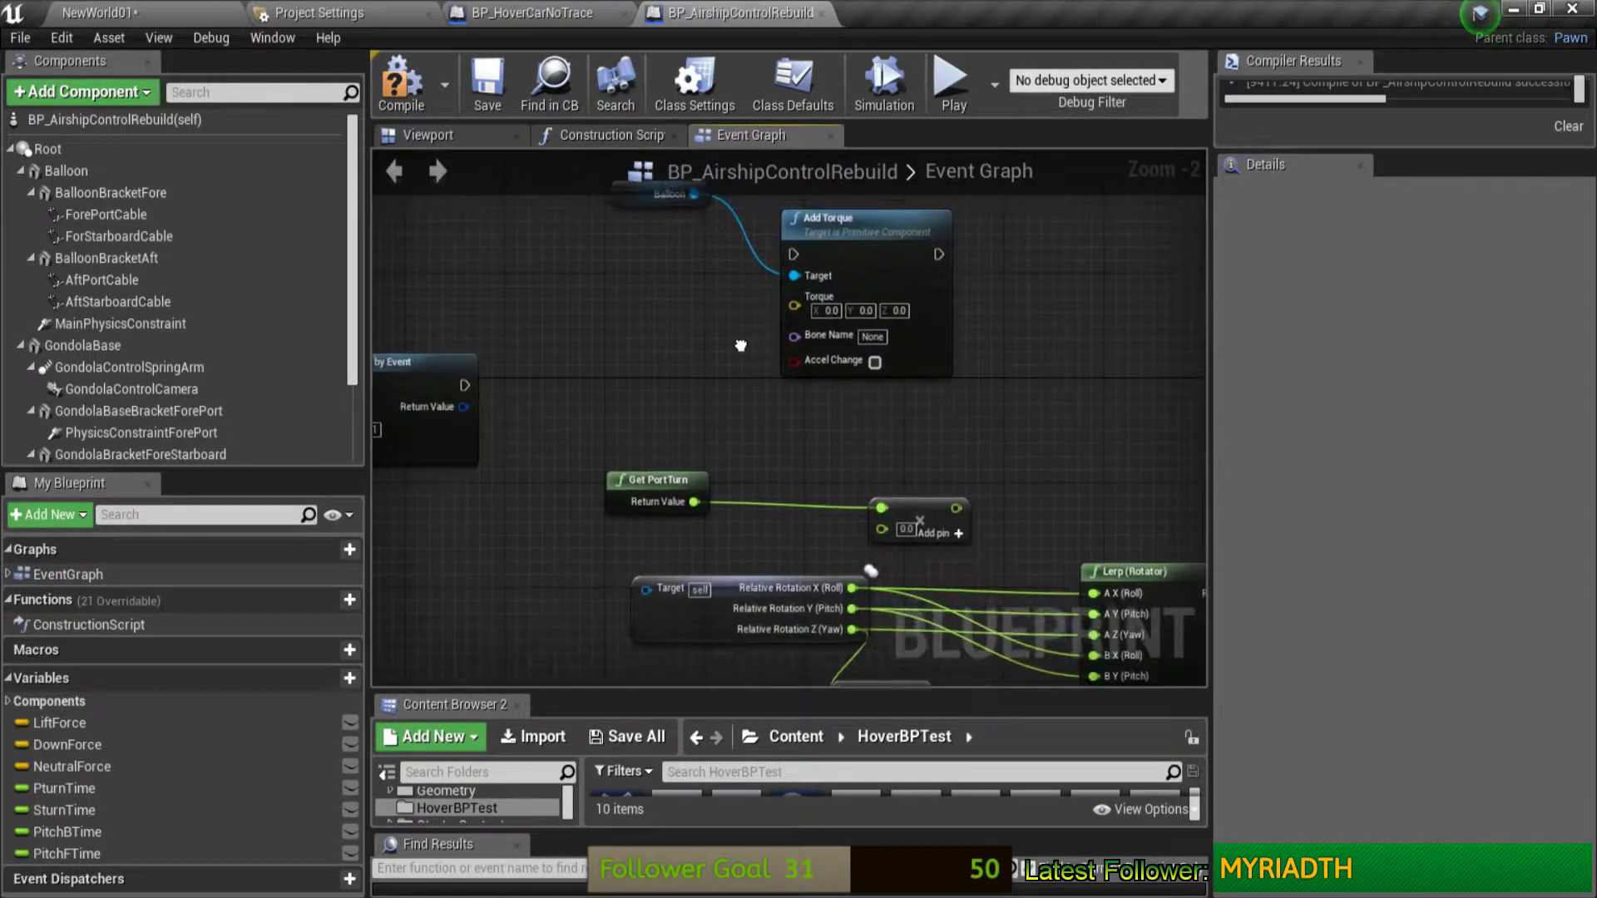
pyautogui.moveTo(763, 373); pyautogui.dragTo(739, 338, button='right')
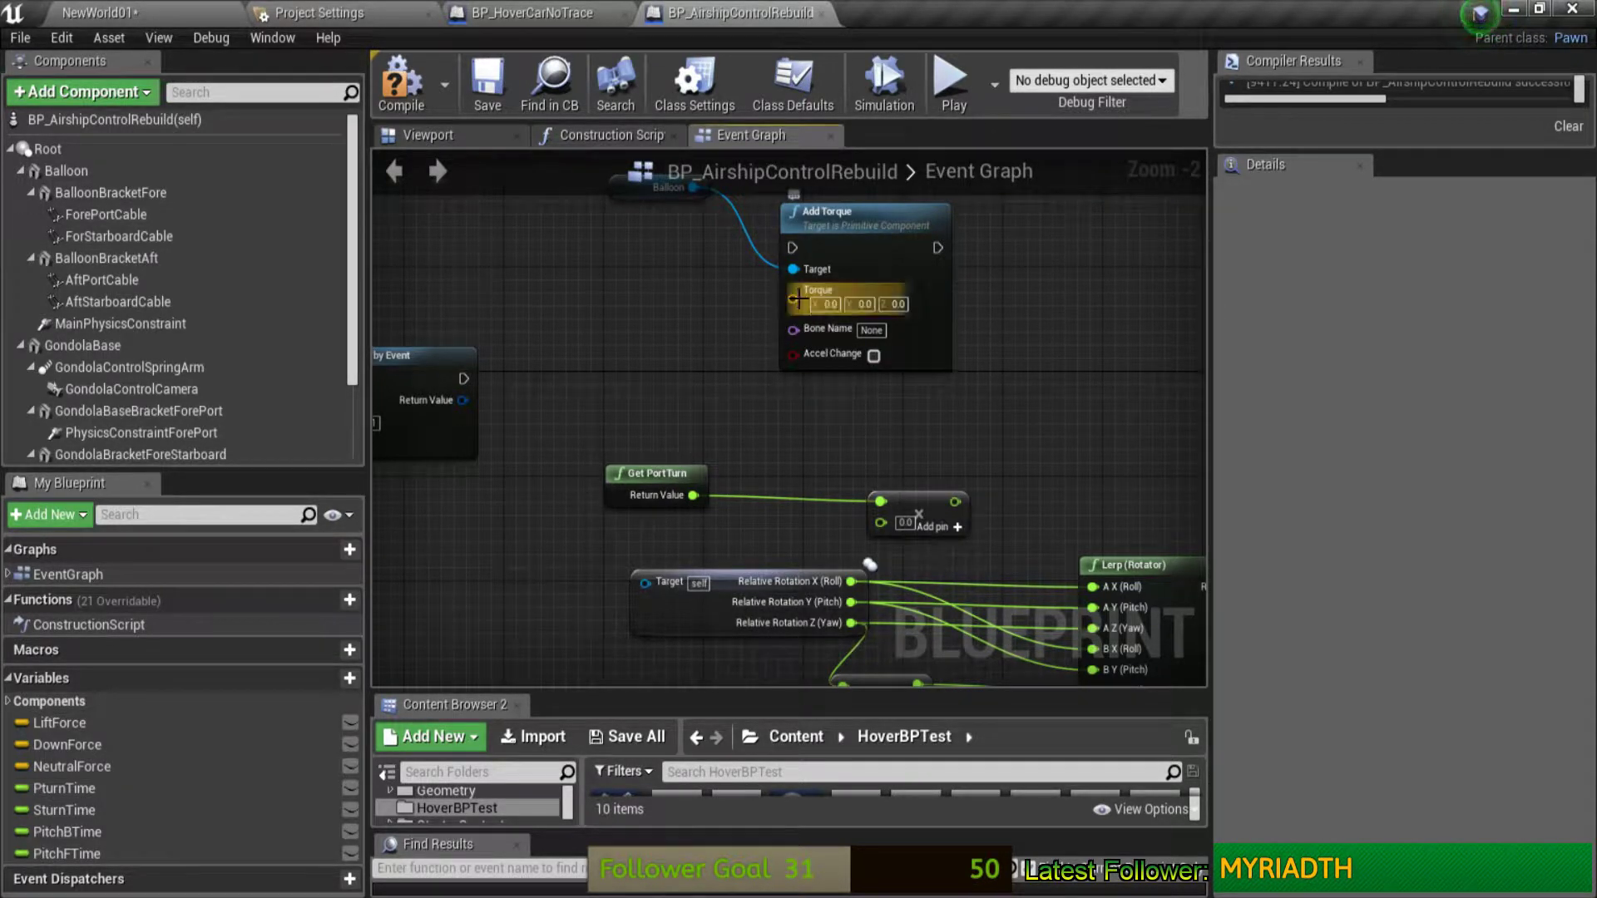
pyautogui.moveTo(794, 299); pyautogui.dragTo(717, 323)
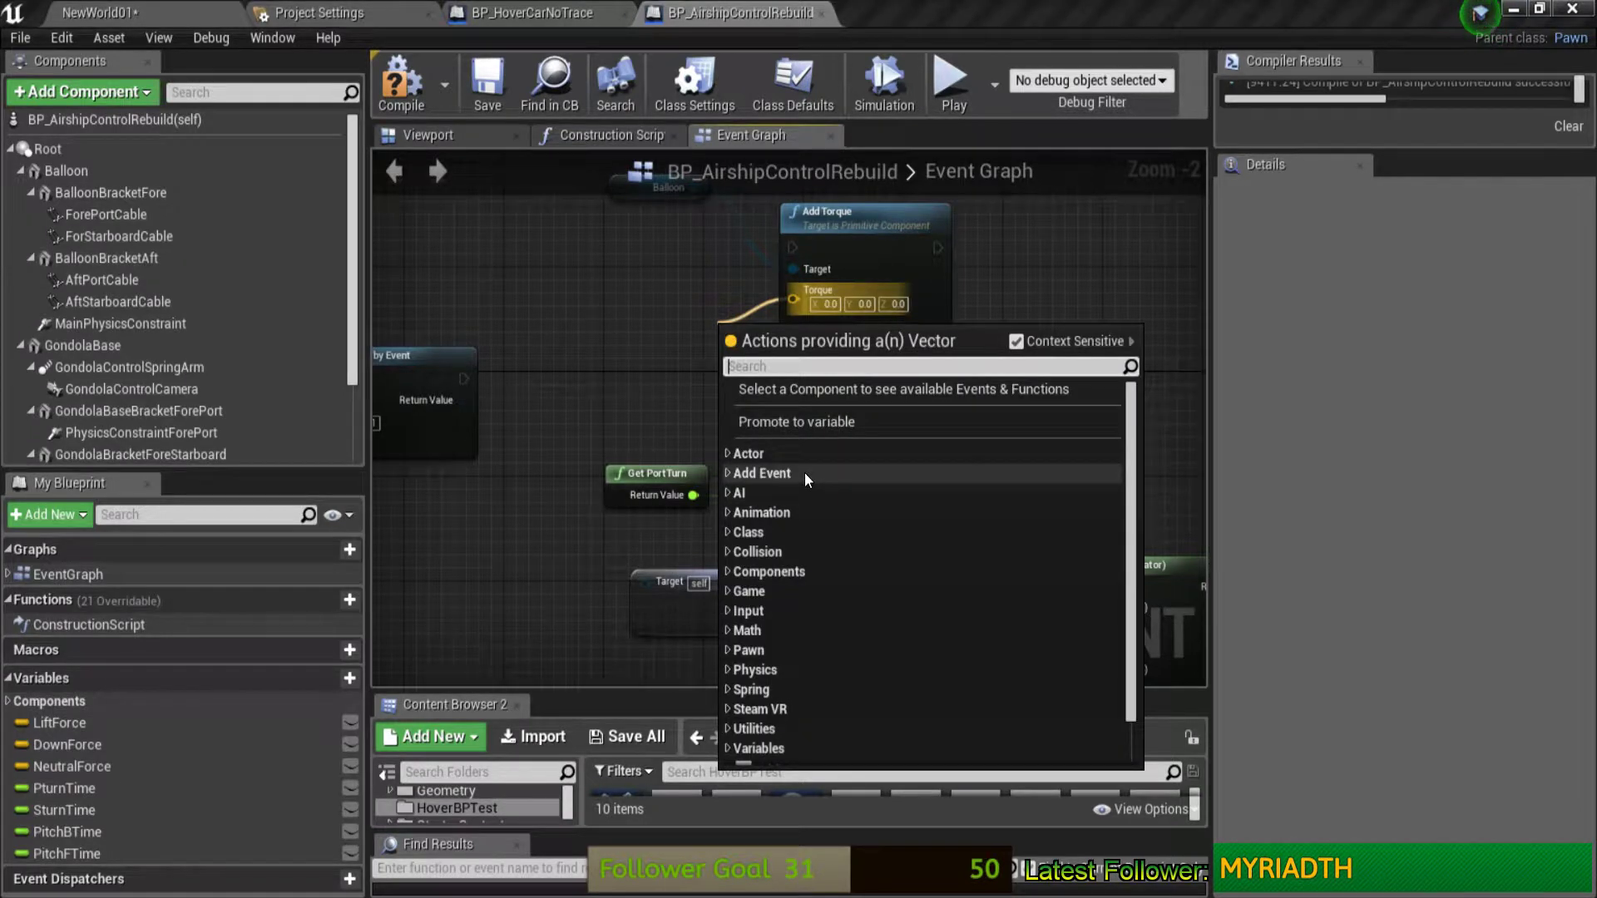
pyautogui.write('make vec')
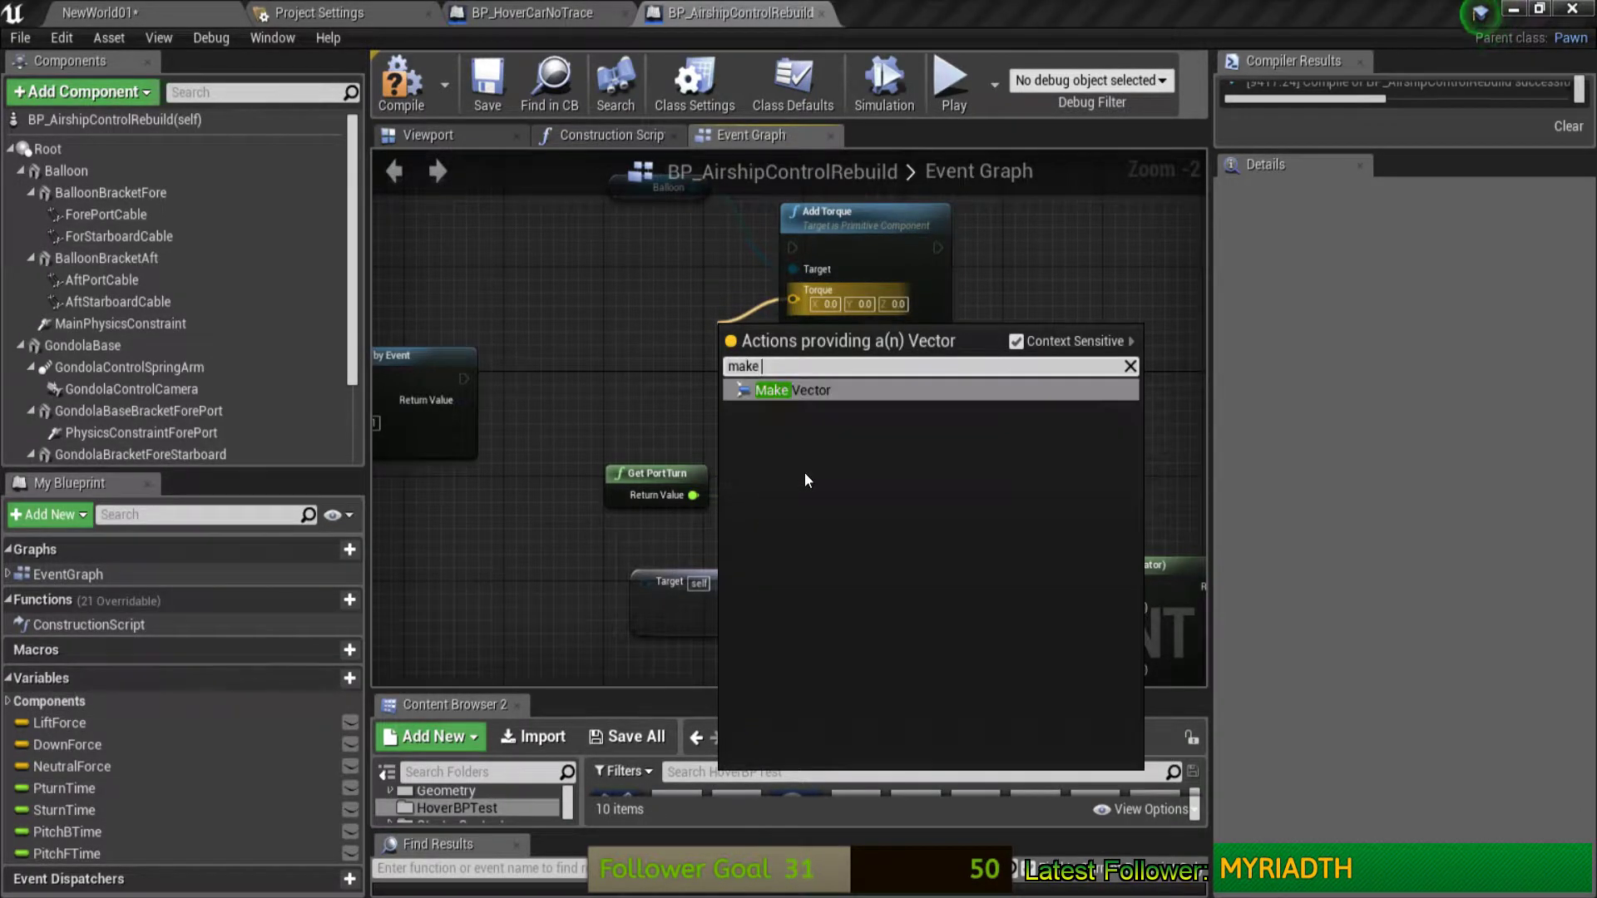
pyautogui.click(1008, 389)
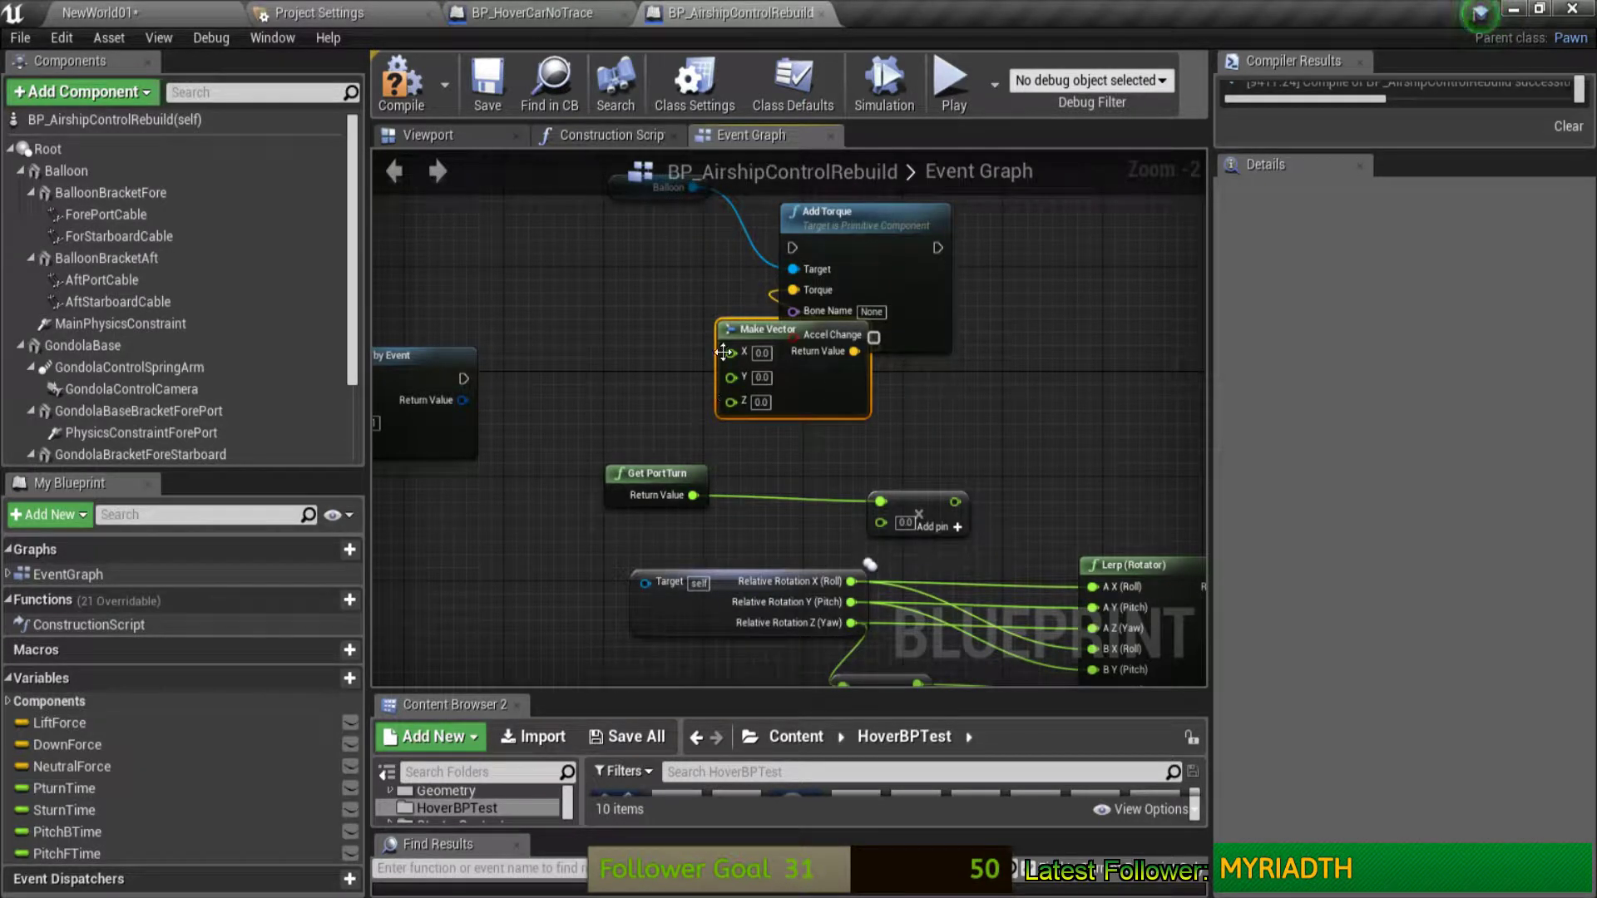
pyautogui.moveTo(744, 329)
pyautogui.mouseDown()
pyautogui.moveTo(608, 329)
pyautogui.moveTo(633, 329)
pyautogui.mouseUp()
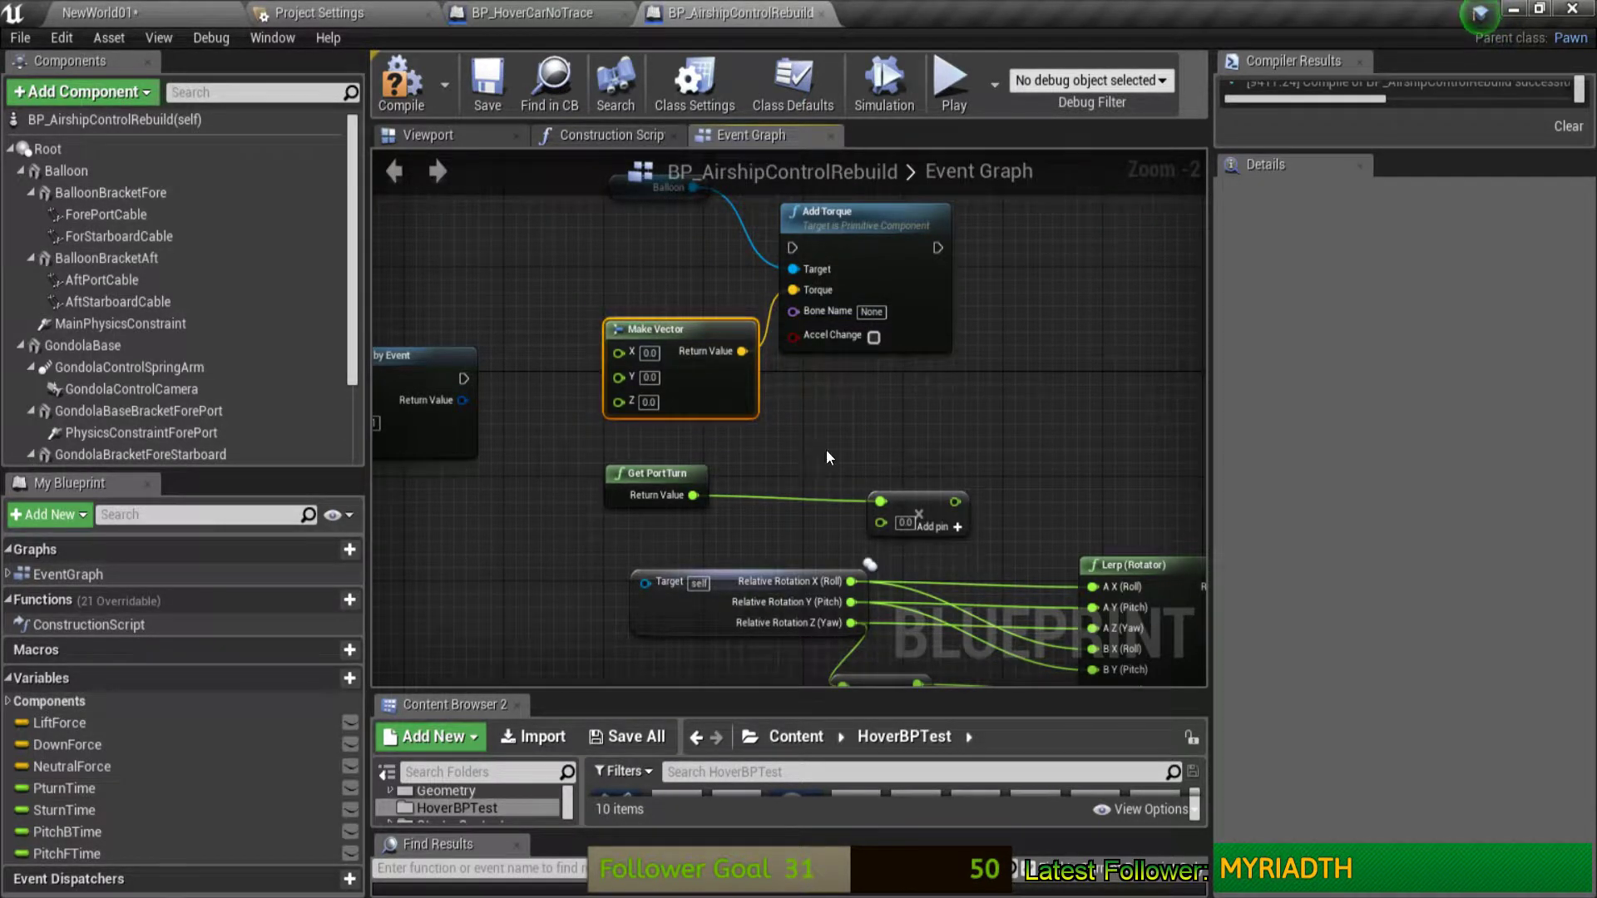
pyautogui.moveTo(826, 449); pyautogui.dragTo(928, 480, button='right')
pyautogui.click(741, 524)
# Step: Move Get PortTurn and the multiply node above Make Vector and wire the product into Z
pyautogui.keyDown('ctrl'); pyautogui.click(1015, 542); pyautogui.keyUp('ctrl')
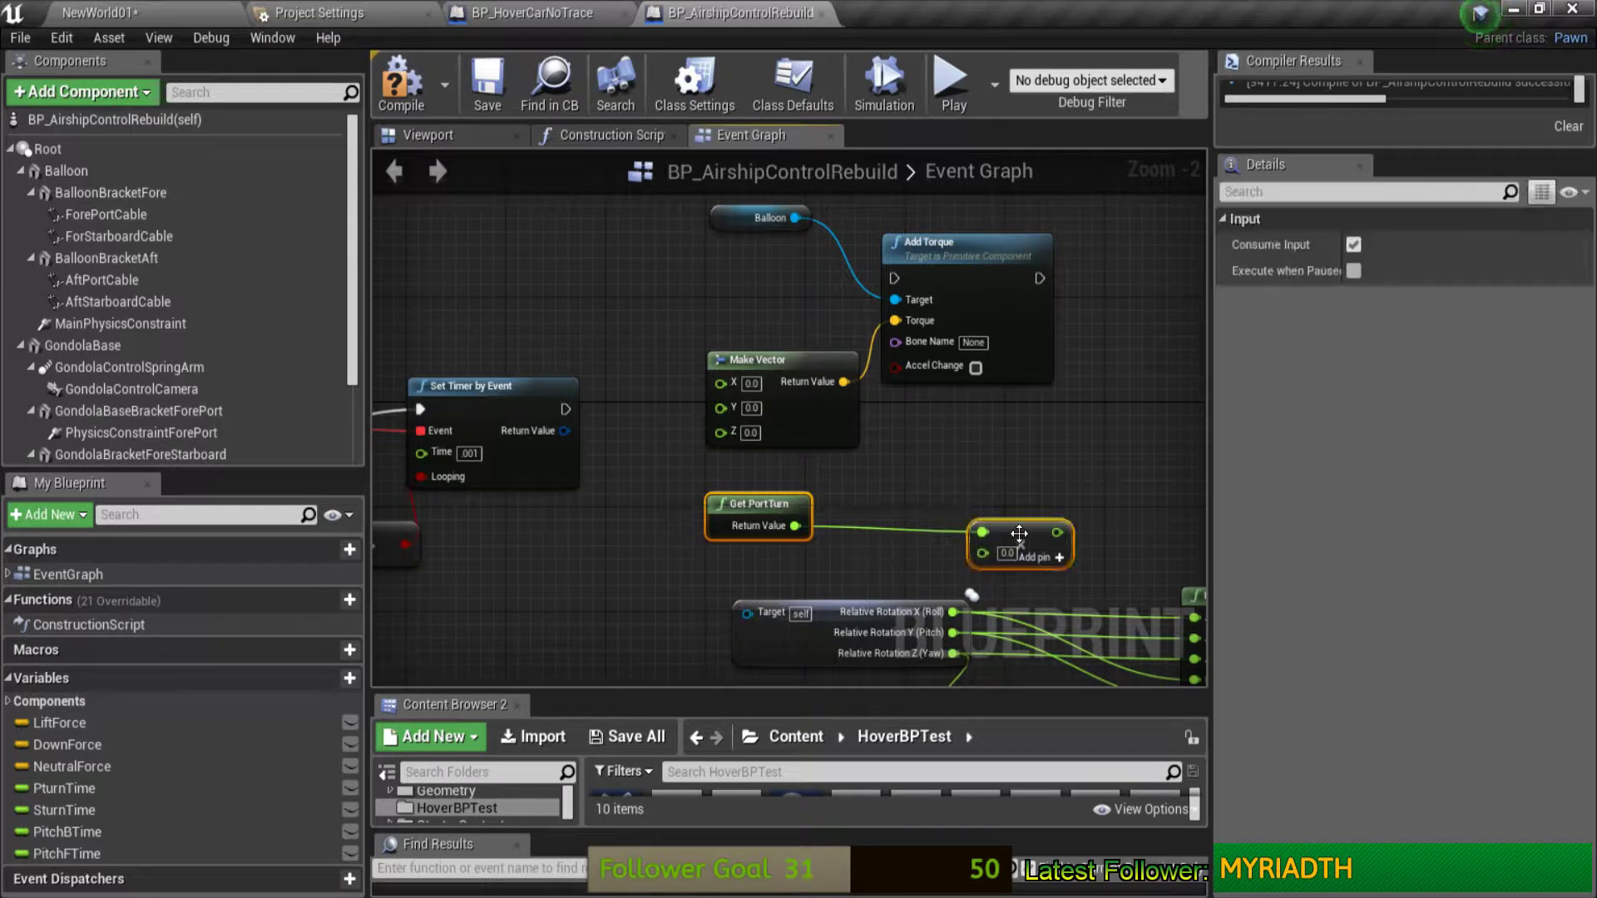
pyautogui.moveTo(1016, 542); pyautogui.dragTo(679, 288)
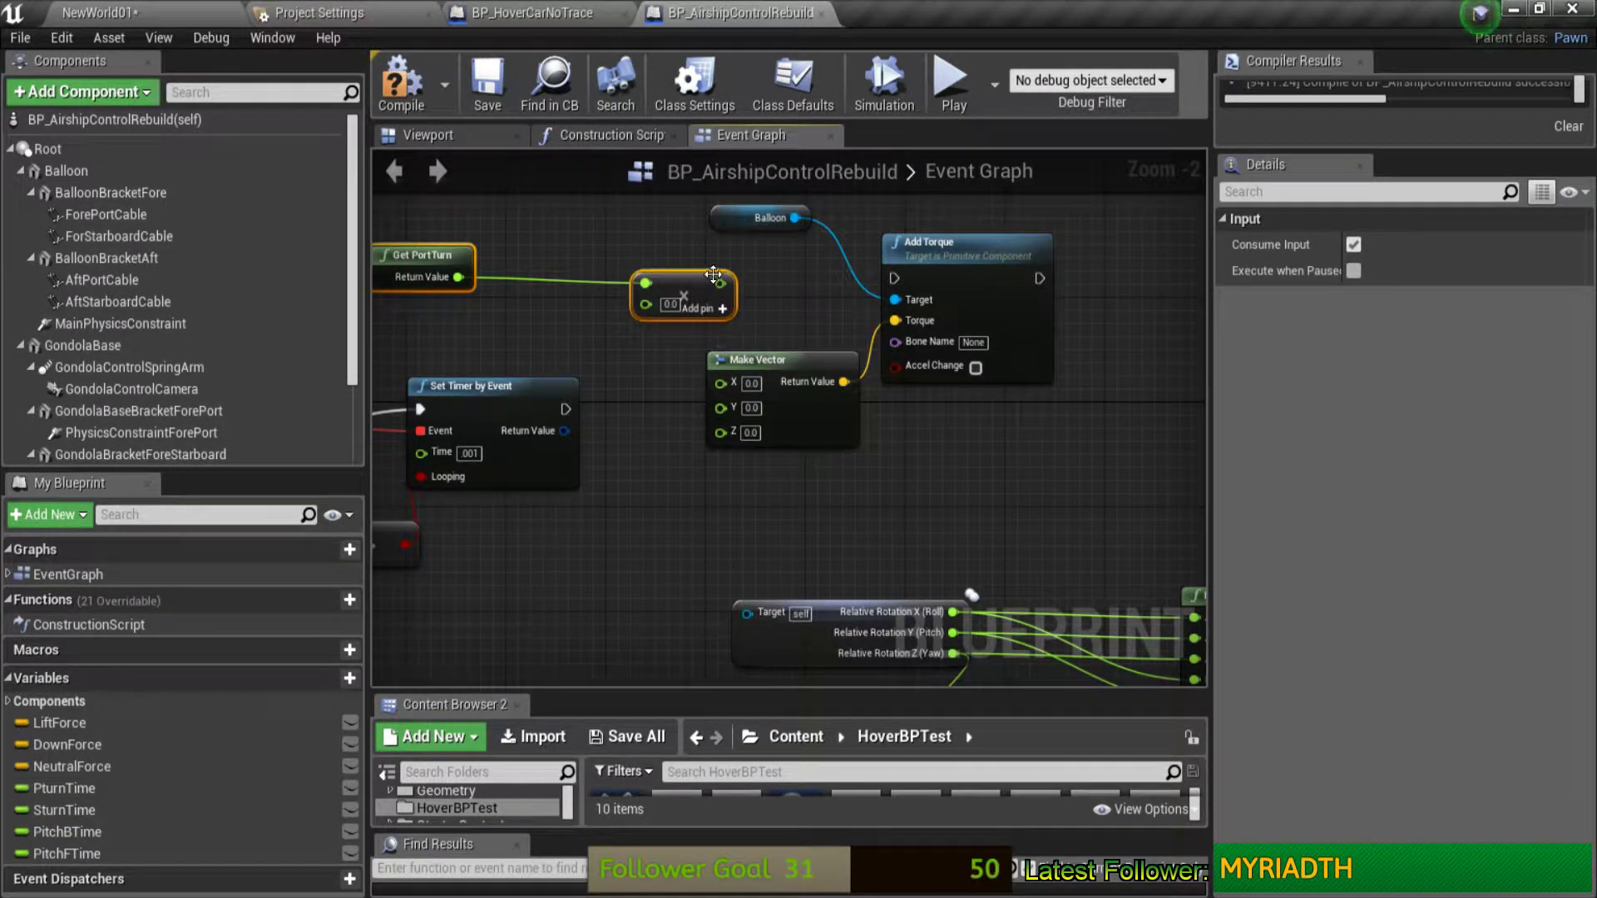
pyautogui.moveTo(721, 284); pyautogui.dragTo(719, 432)
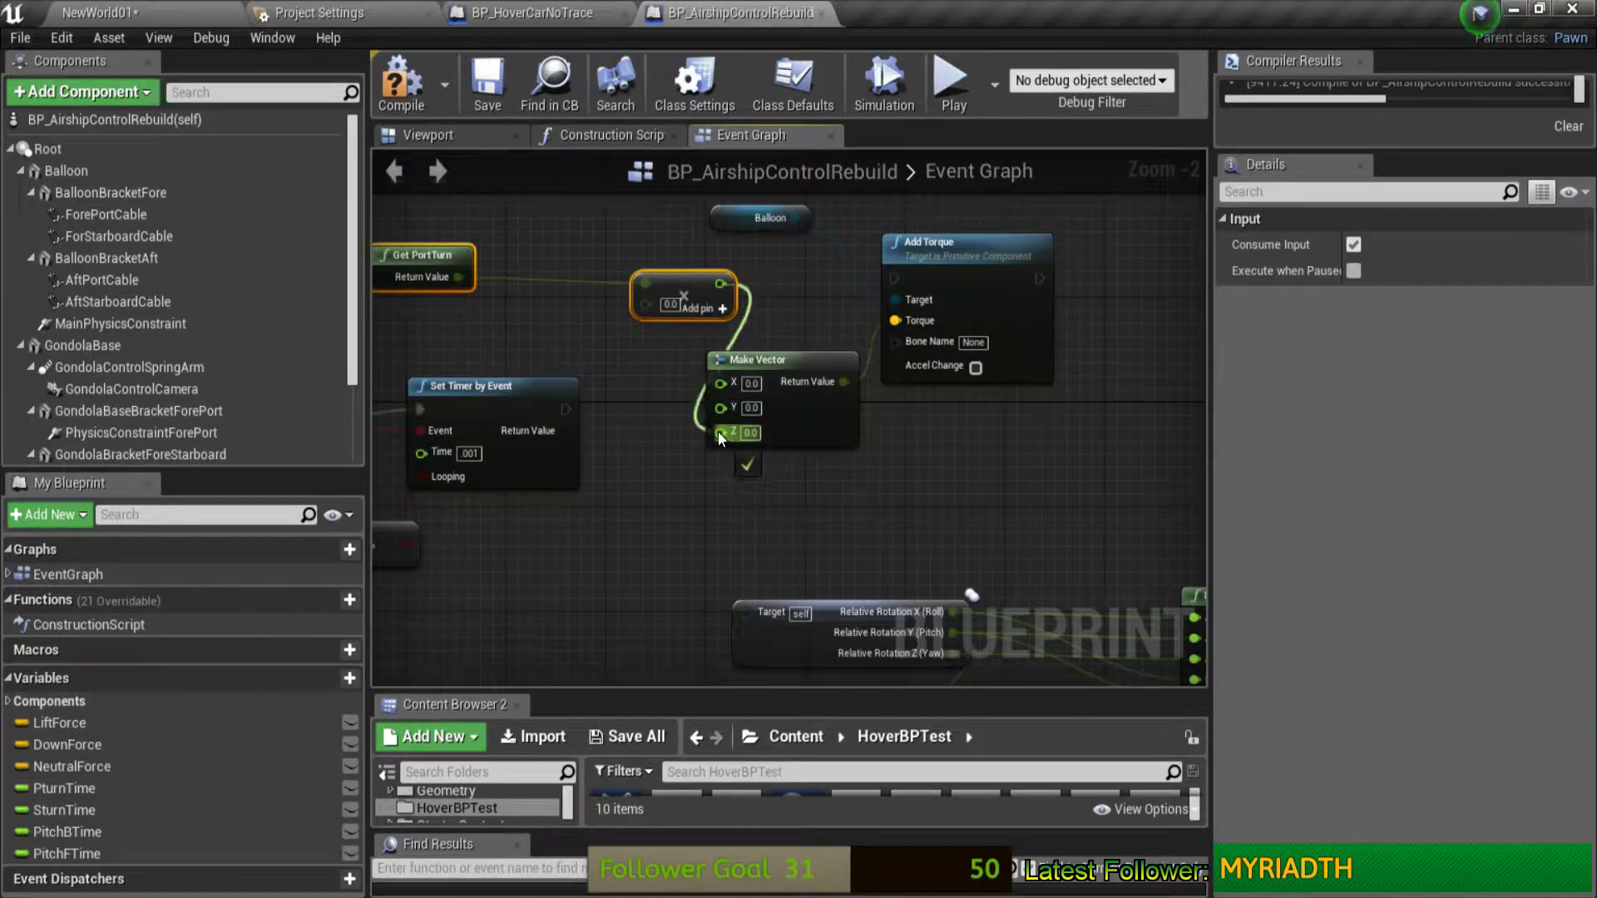
# Step: Move the TurnPort event group up and connect Set Timer by Event's exec to Add Torque
pyautogui.moveTo(781, 295)
pyautogui.mouseDown(button='right')
pyautogui.moveTo(872, 309)
pyautogui.moveTo(852, 379)
pyautogui.mouseUp(button='right')
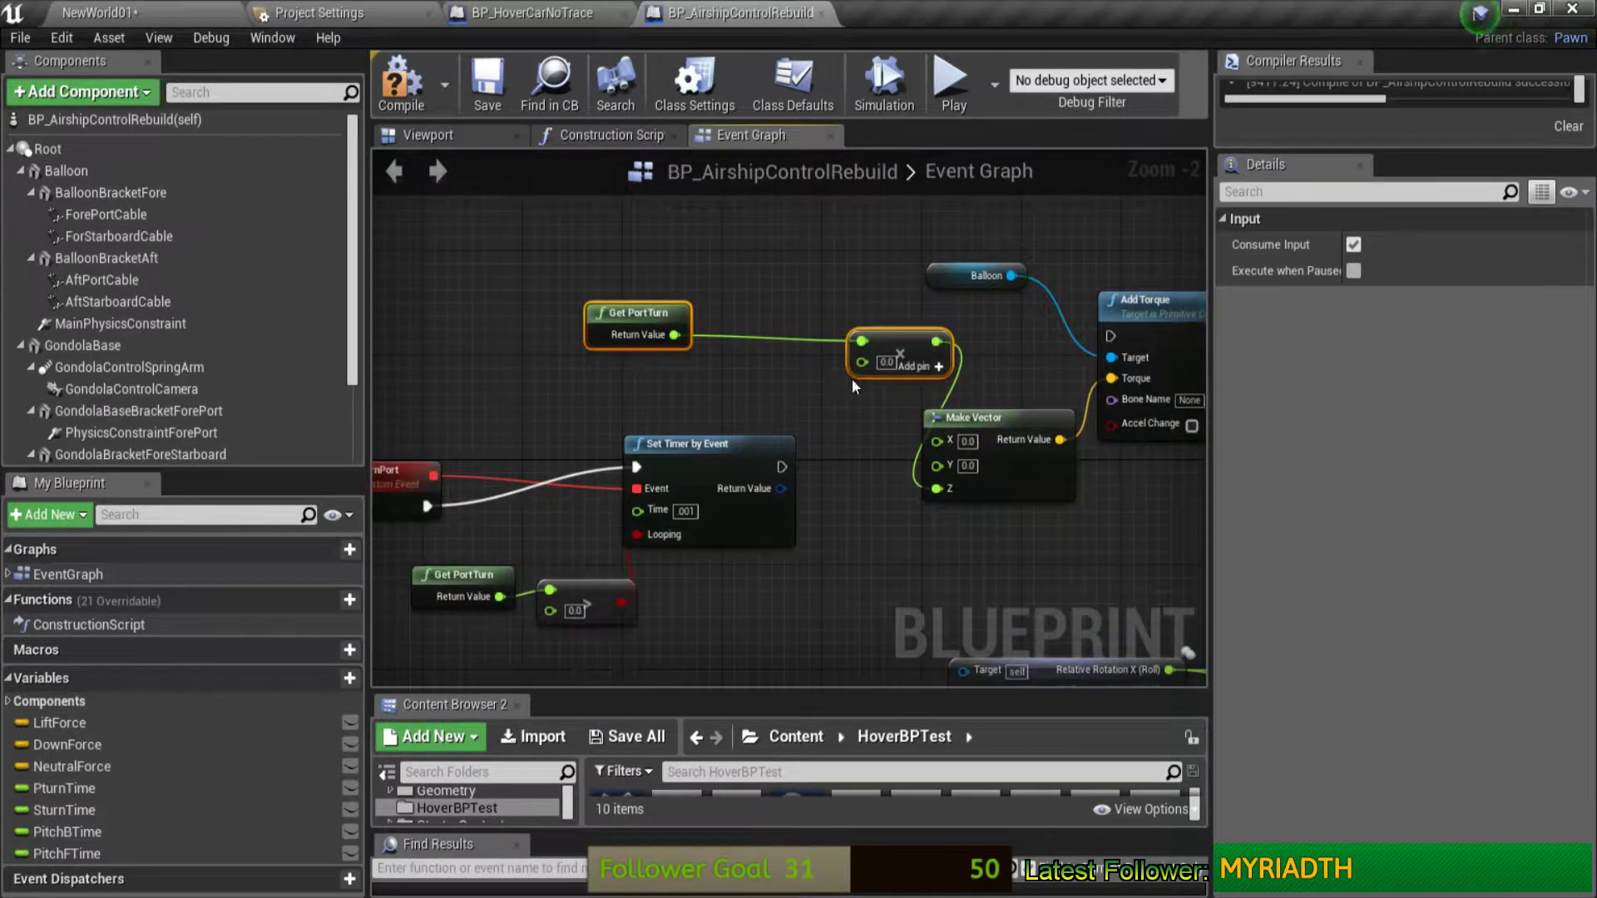
pyautogui.moveTo(399, 419); pyautogui.dragTo(499, 373, button='right')
pyautogui.moveTo(487, 338); pyautogui.dragTo(791, 562)
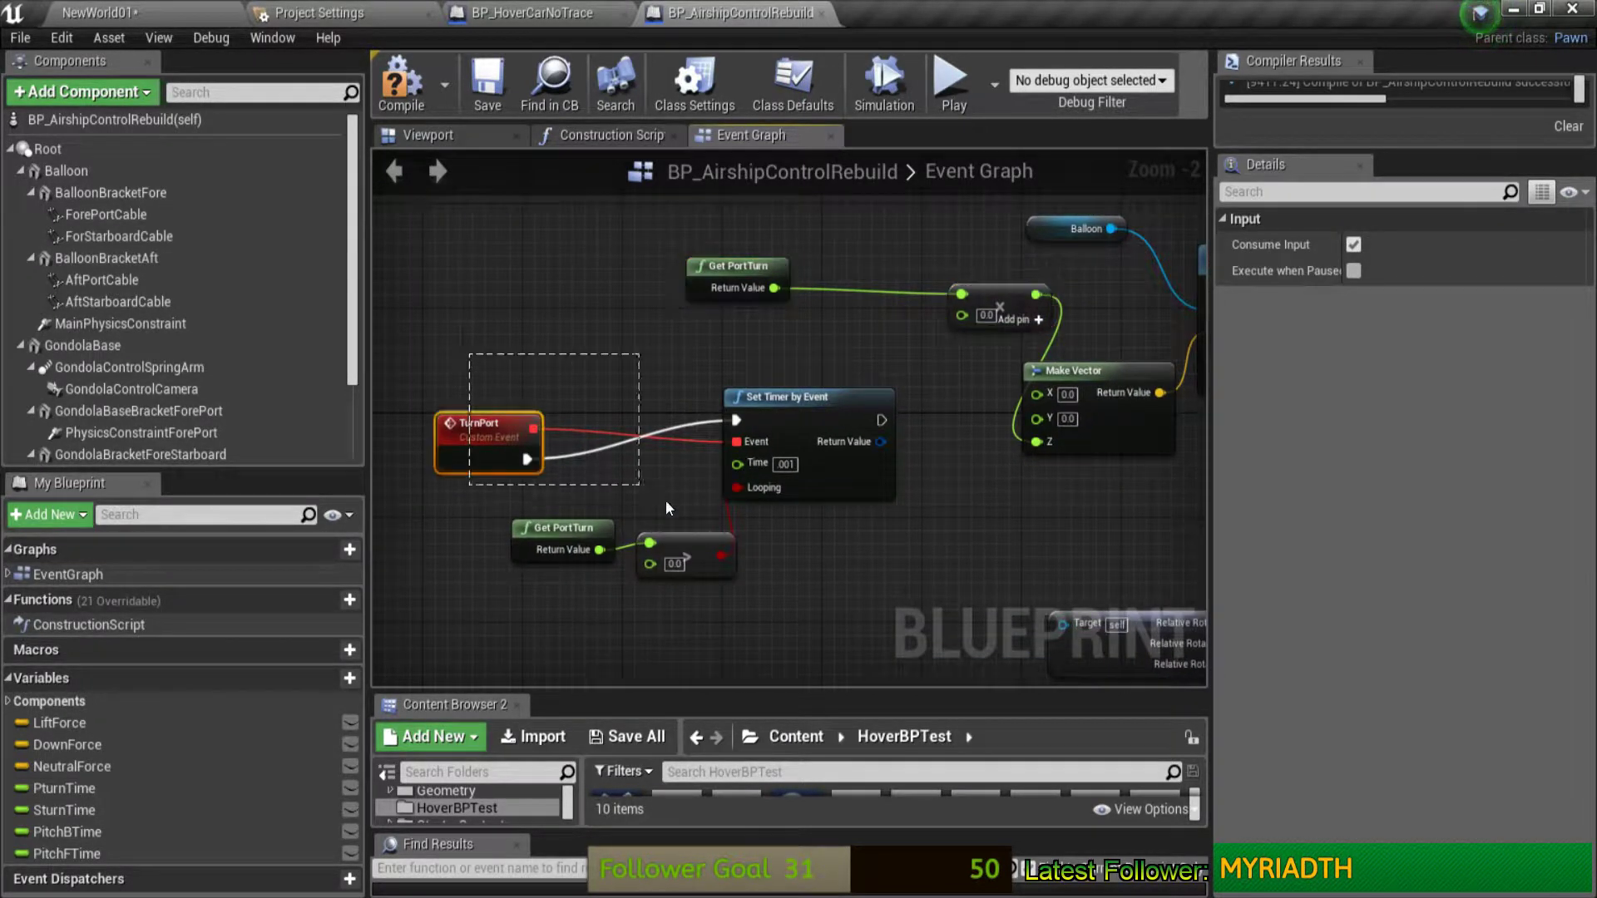
pyautogui.moveTo(782, 409); pyautogui.dragTo(770, 188)
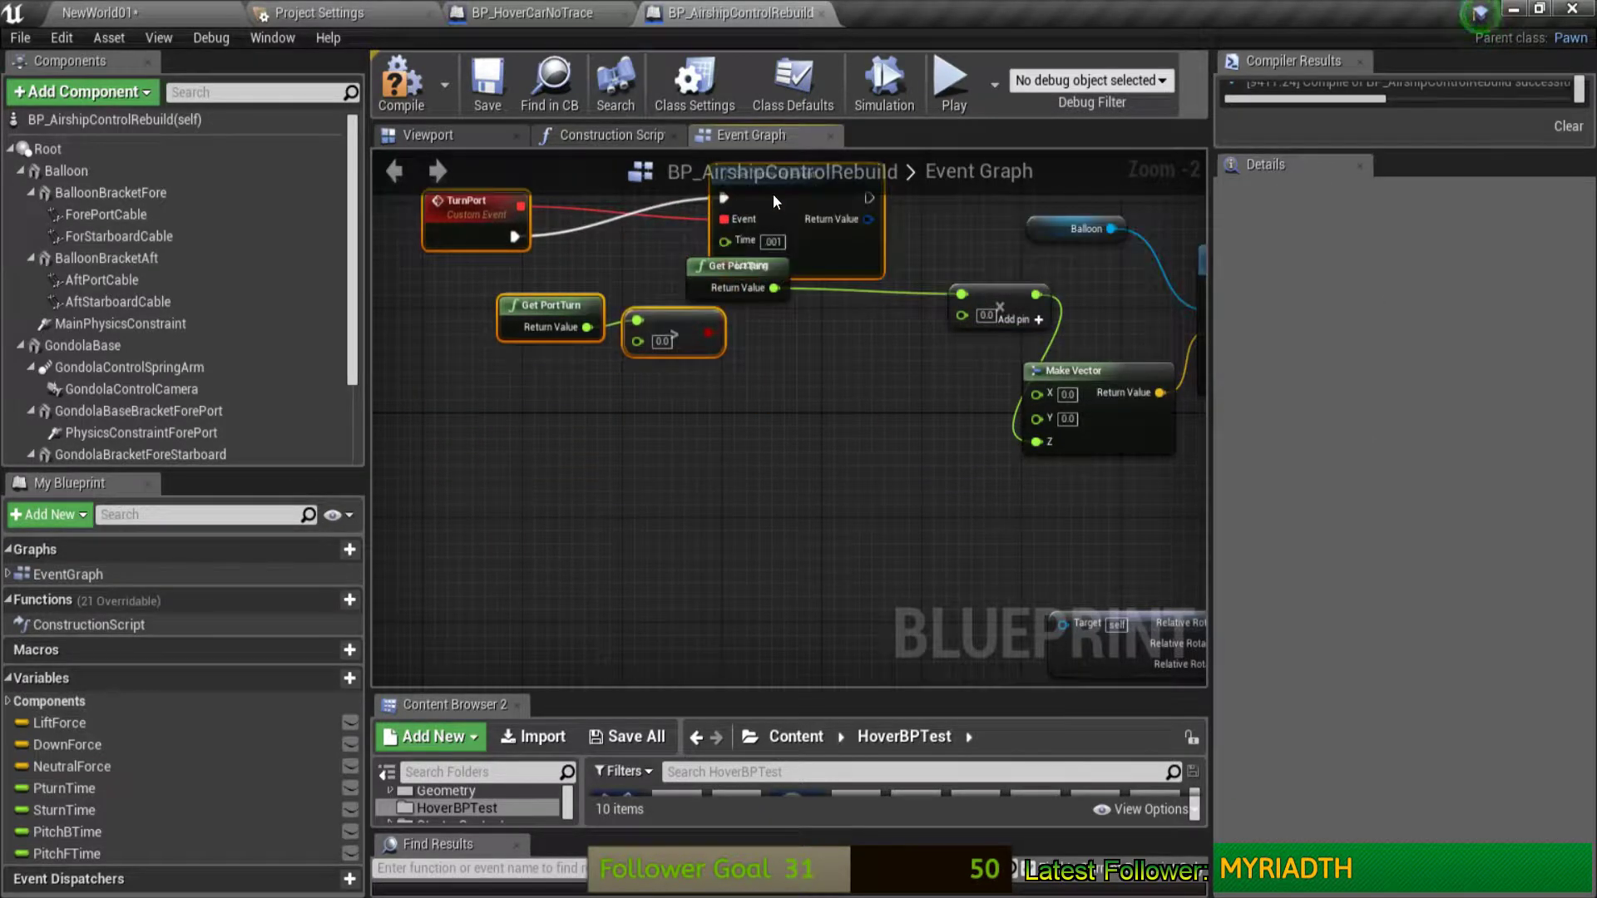
pyautogui.moveTo(772, 193); pyautogui.dragTo(626, 316, button='right')
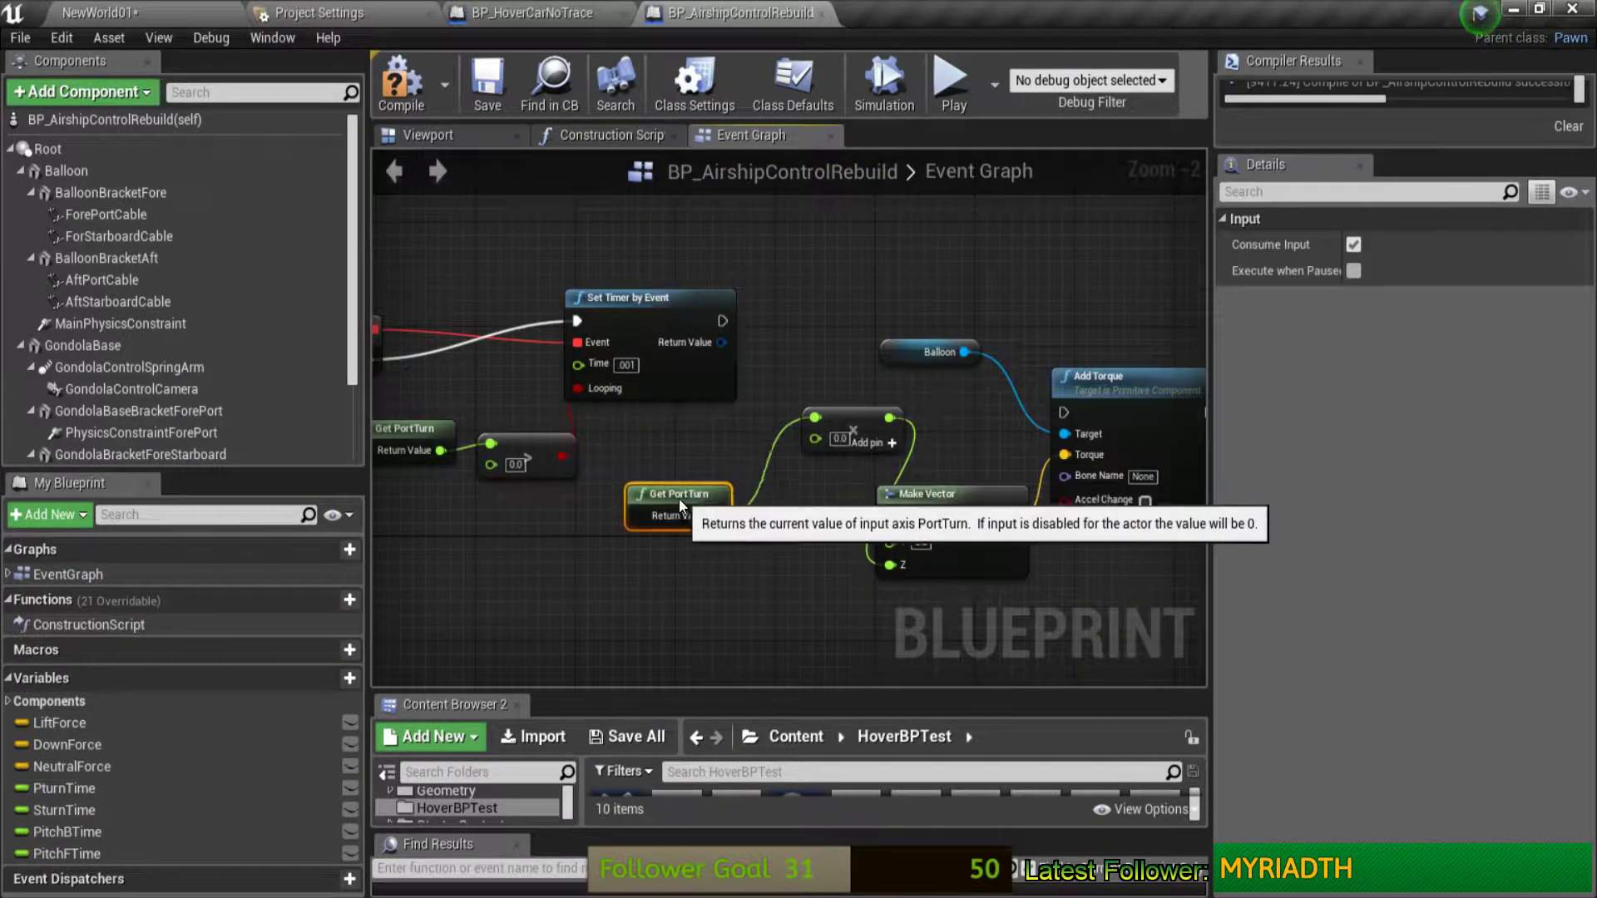
pyautogui.moveTo(682, 416); pyautogui.dragTo(703, 574)
pyautogui.moveTo(723, 321); pyautogui.dragTo(1062, 413)
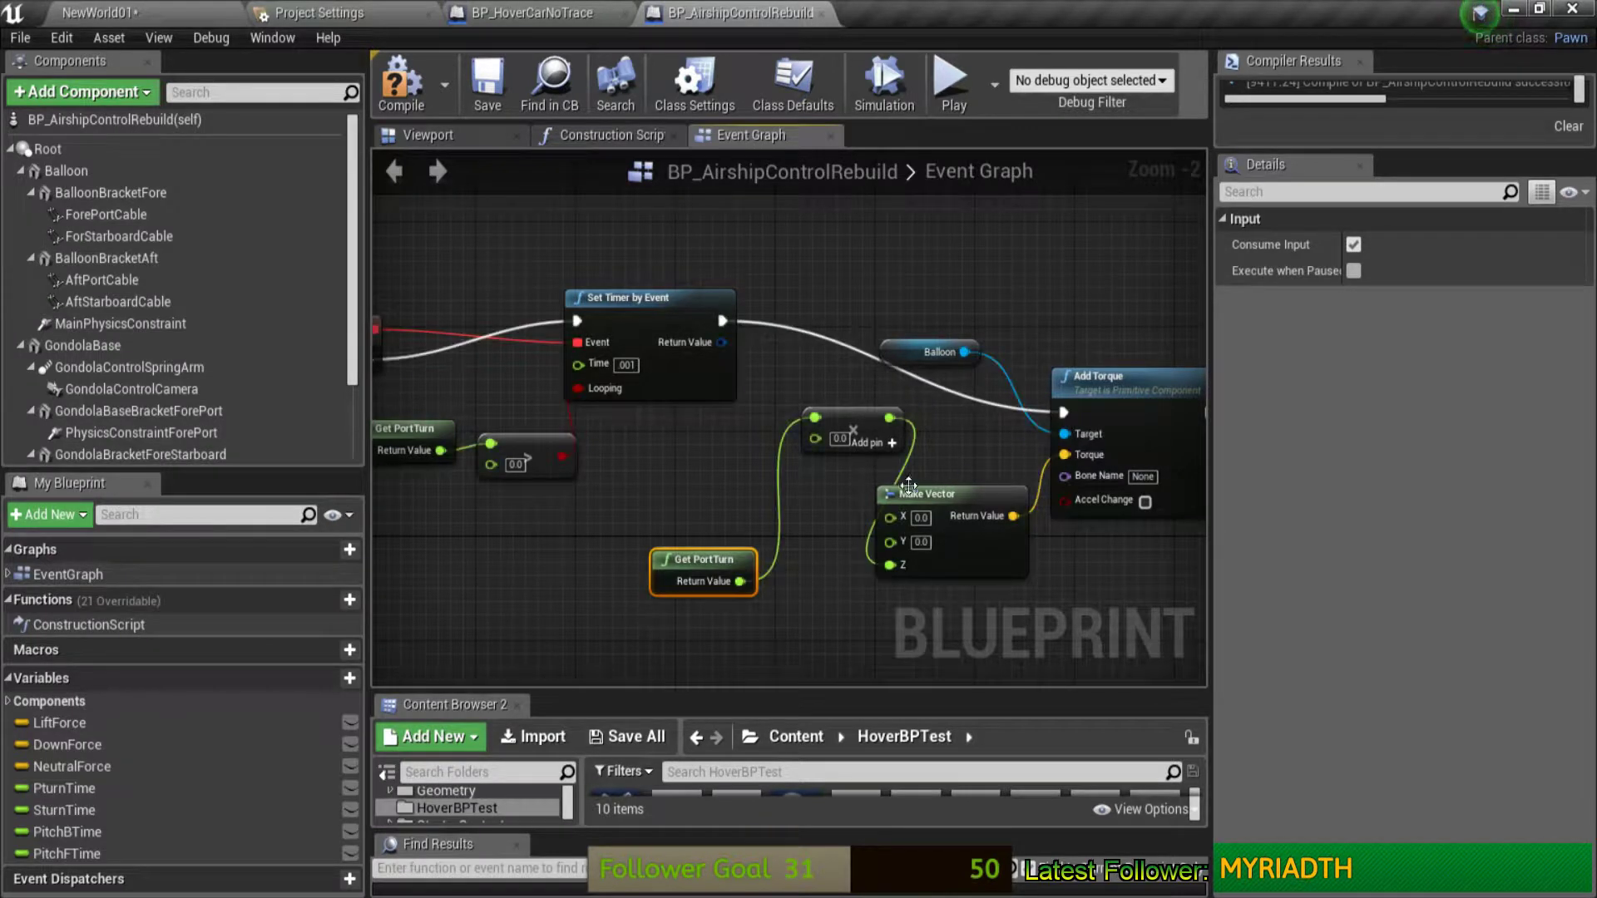
# Step: Compile the airship Blueprint and check the TurnPort and Add Torque nodes
pyautogui.click(403, 88)
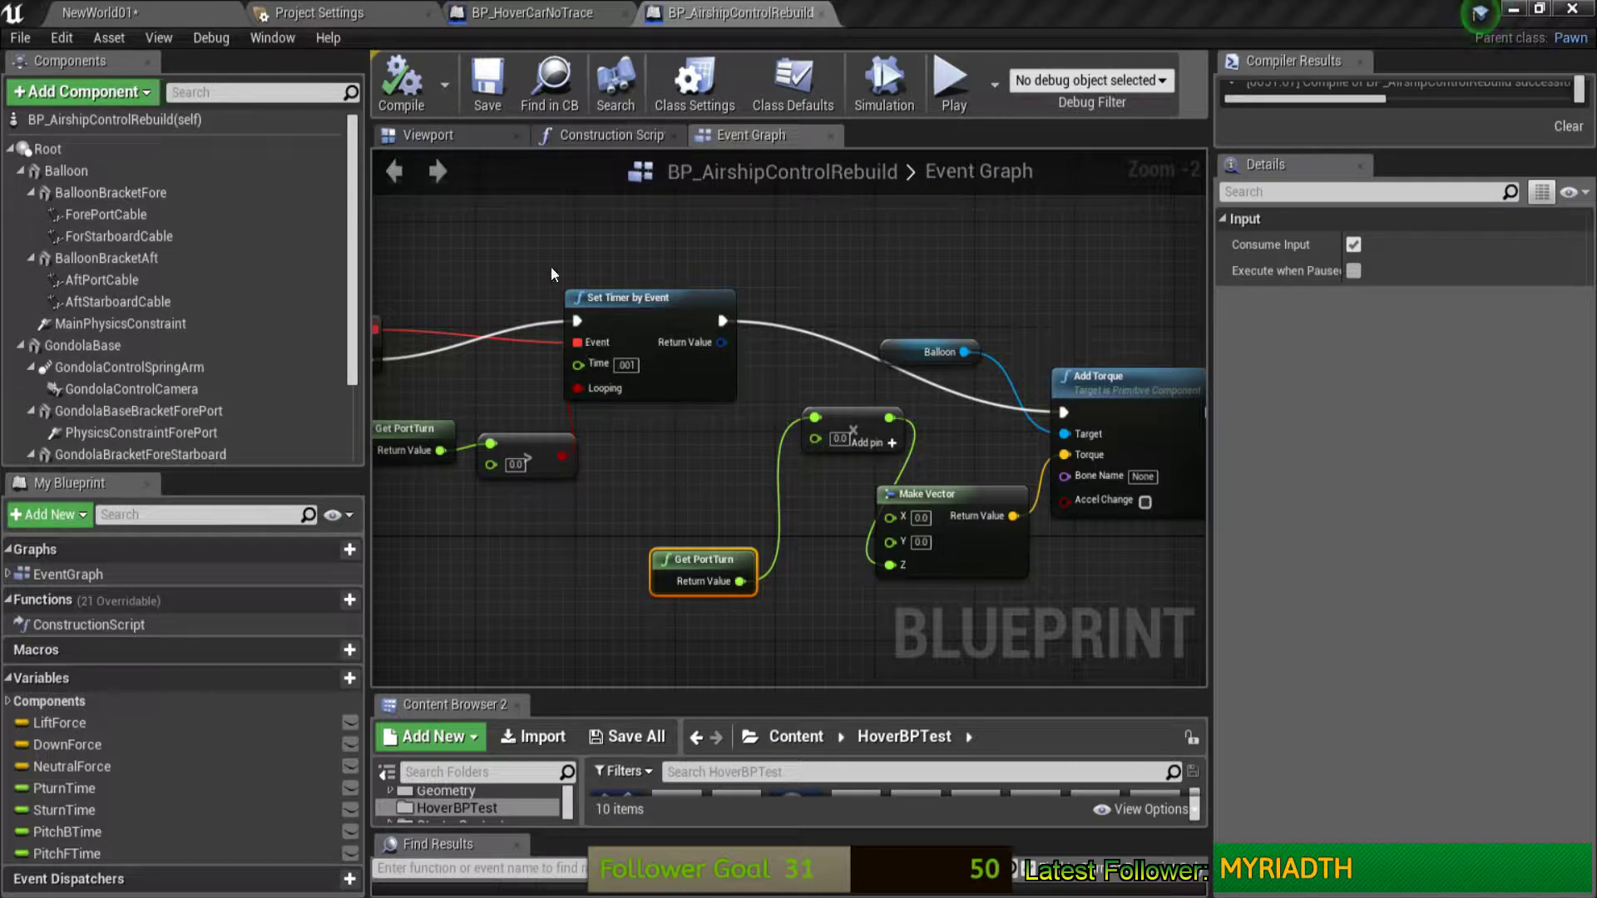
pyautogui.moveTo(552, 267); pyautogui.dragTo(735, 282, button='right')
pyautogui.moveTo(925, 283)
pyautogui.mouseDown(button='right')
pyautogui.moveTo(638, 280)
pyautogui.moveTo(666, 280)
pyautogui.mouseUp(button='right')
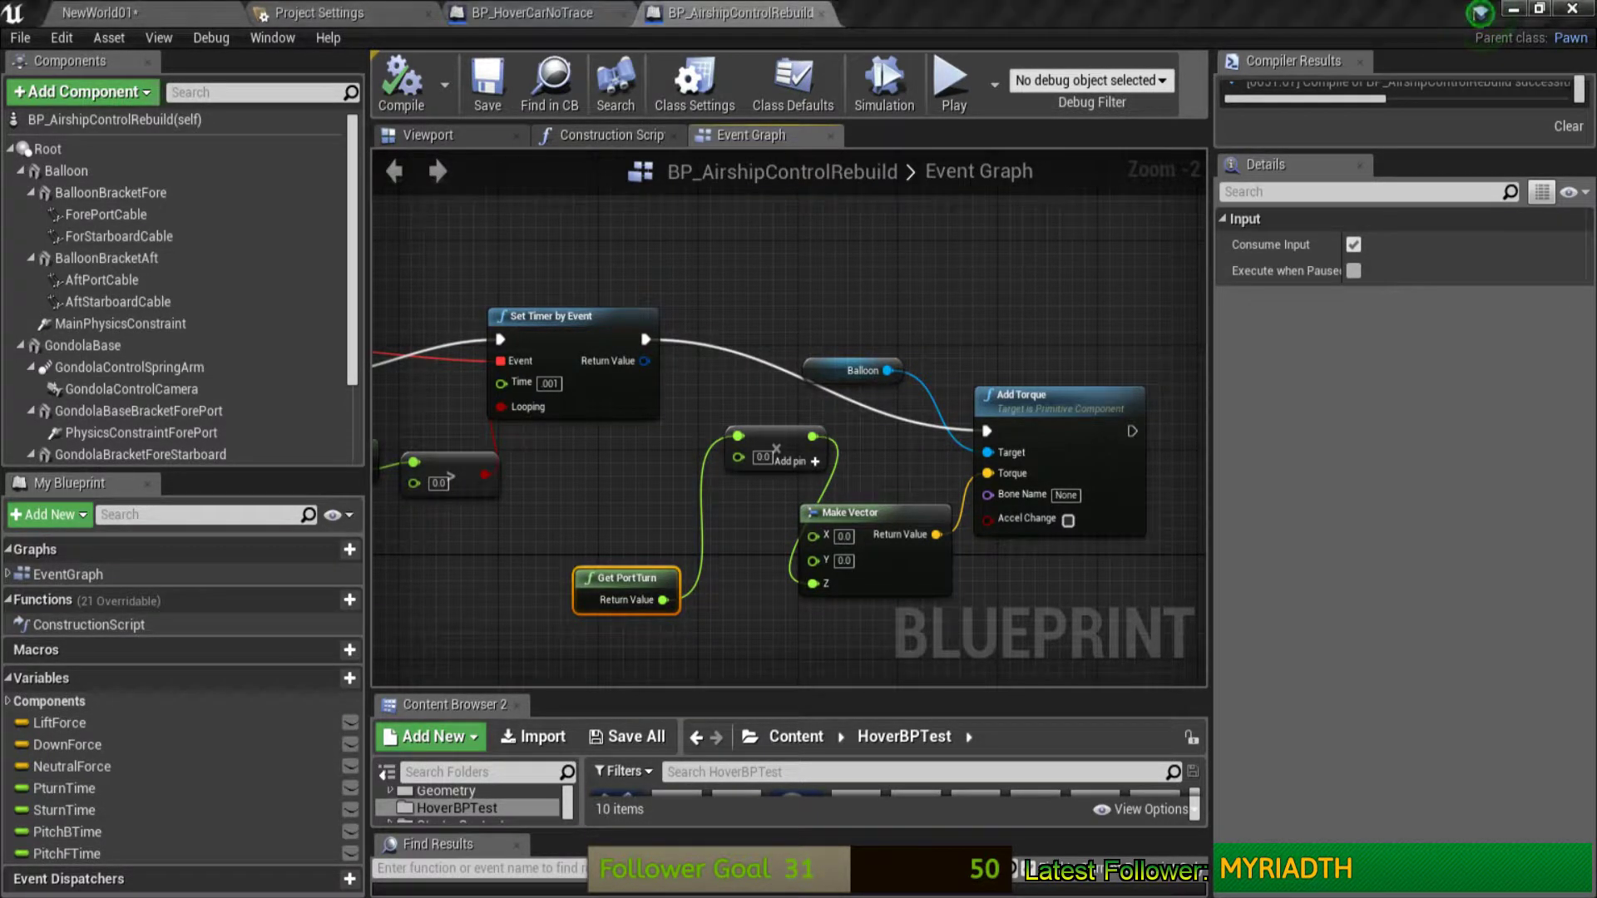
# Step: In Maps & Modes, set Default Pawn to BP_AirshipControlRebuild and Player Controller to AirshipPlayerController
pyautogui.click(296, 14)
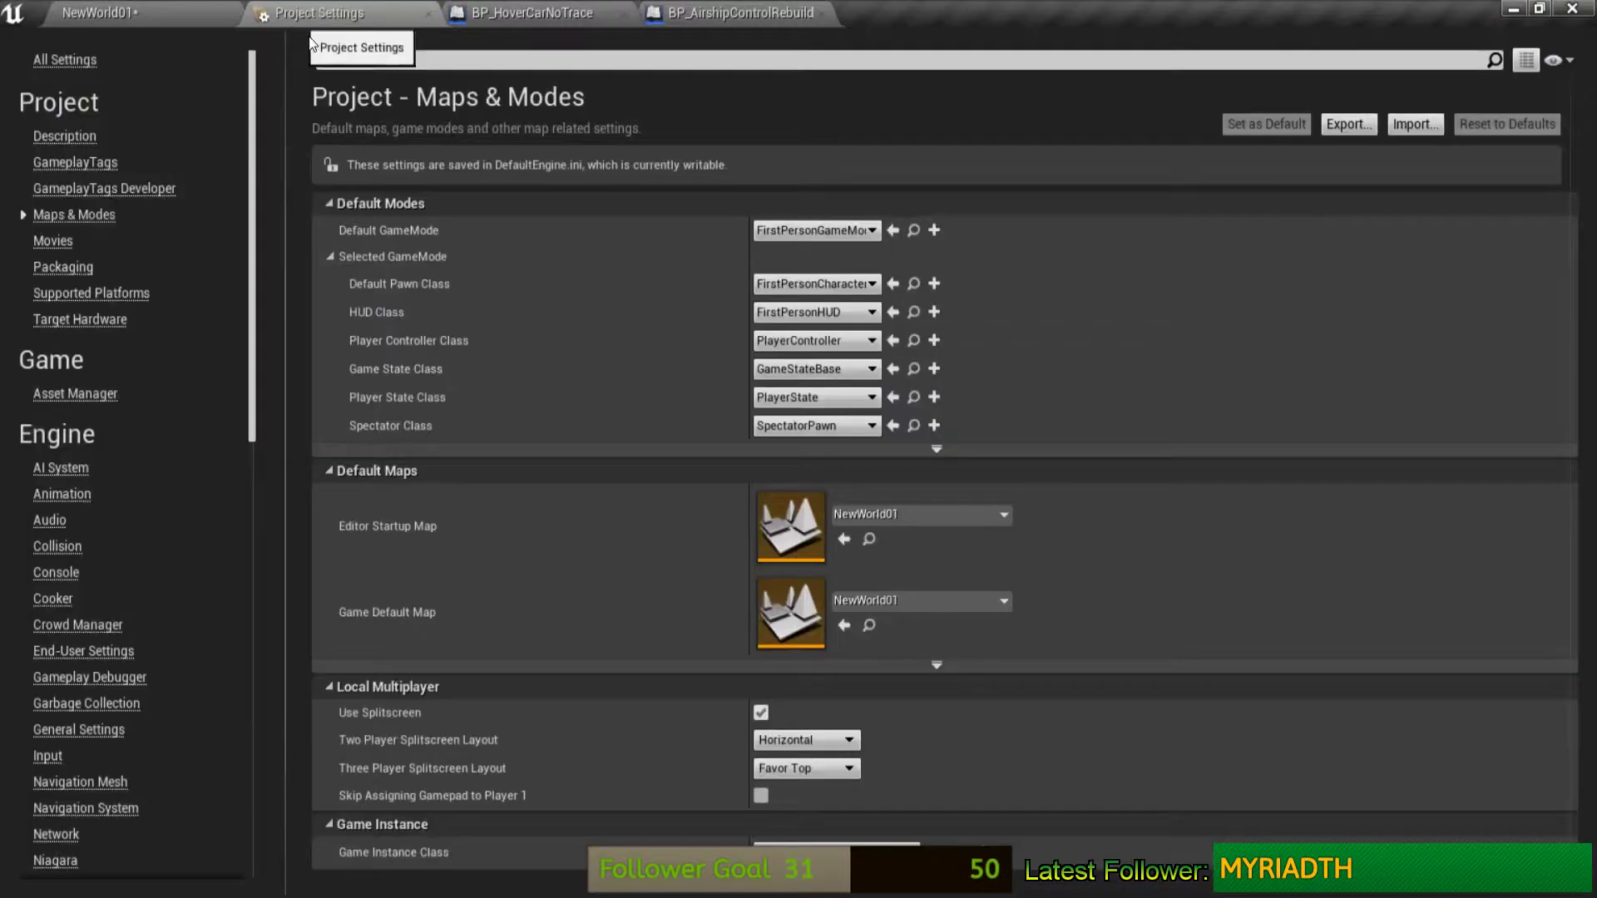
pyautogui.click(836, 283)
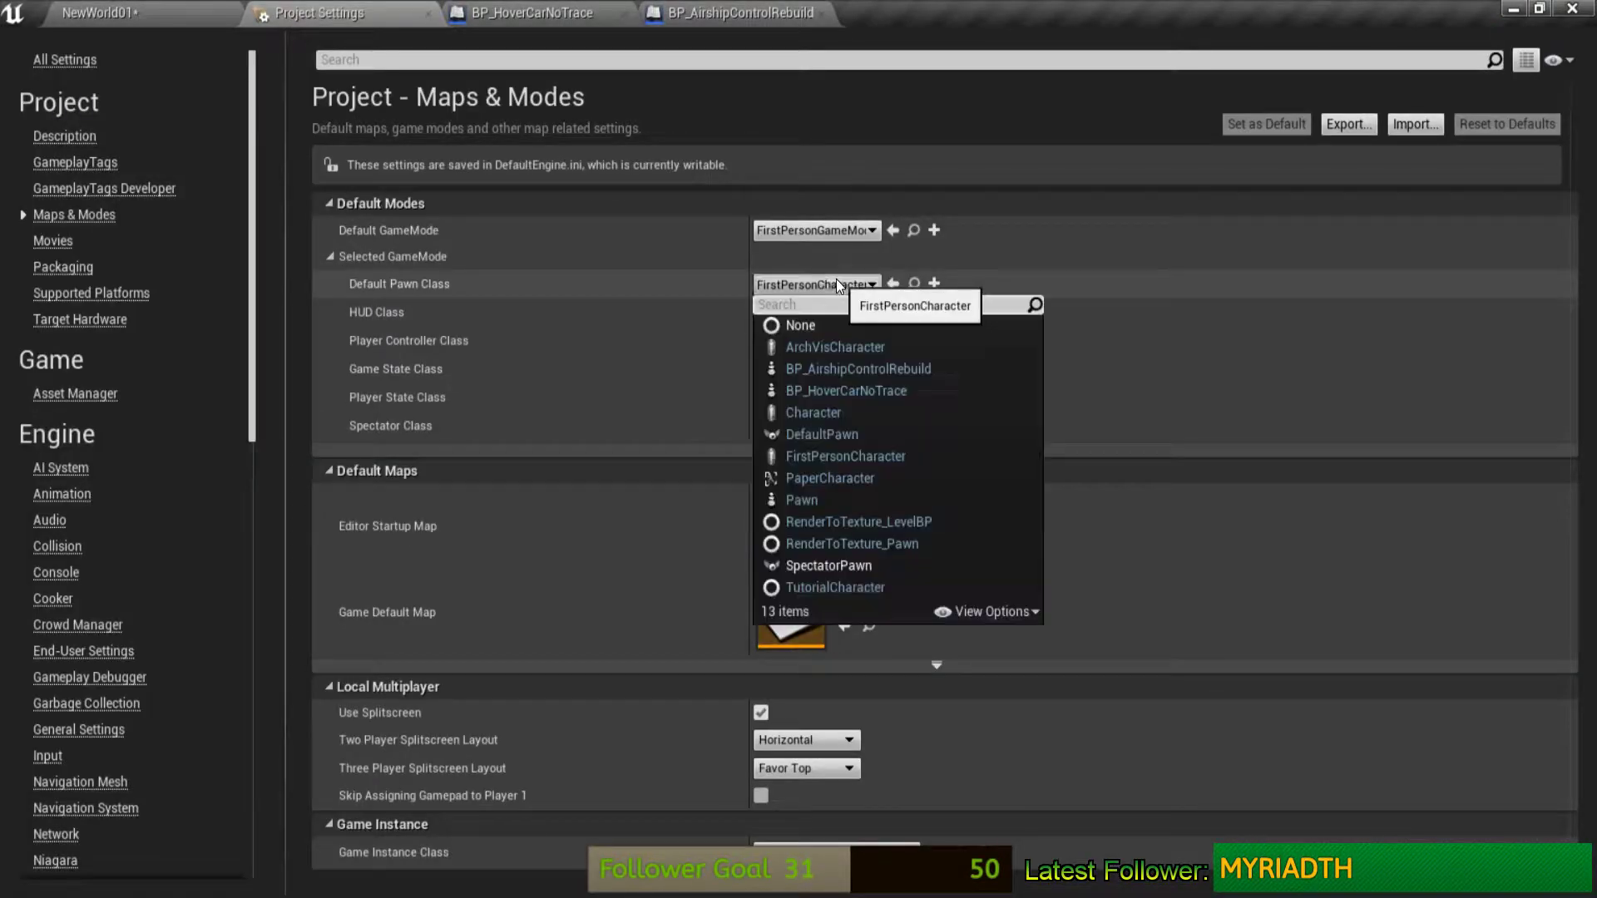
pyautogui.click(899, 376)
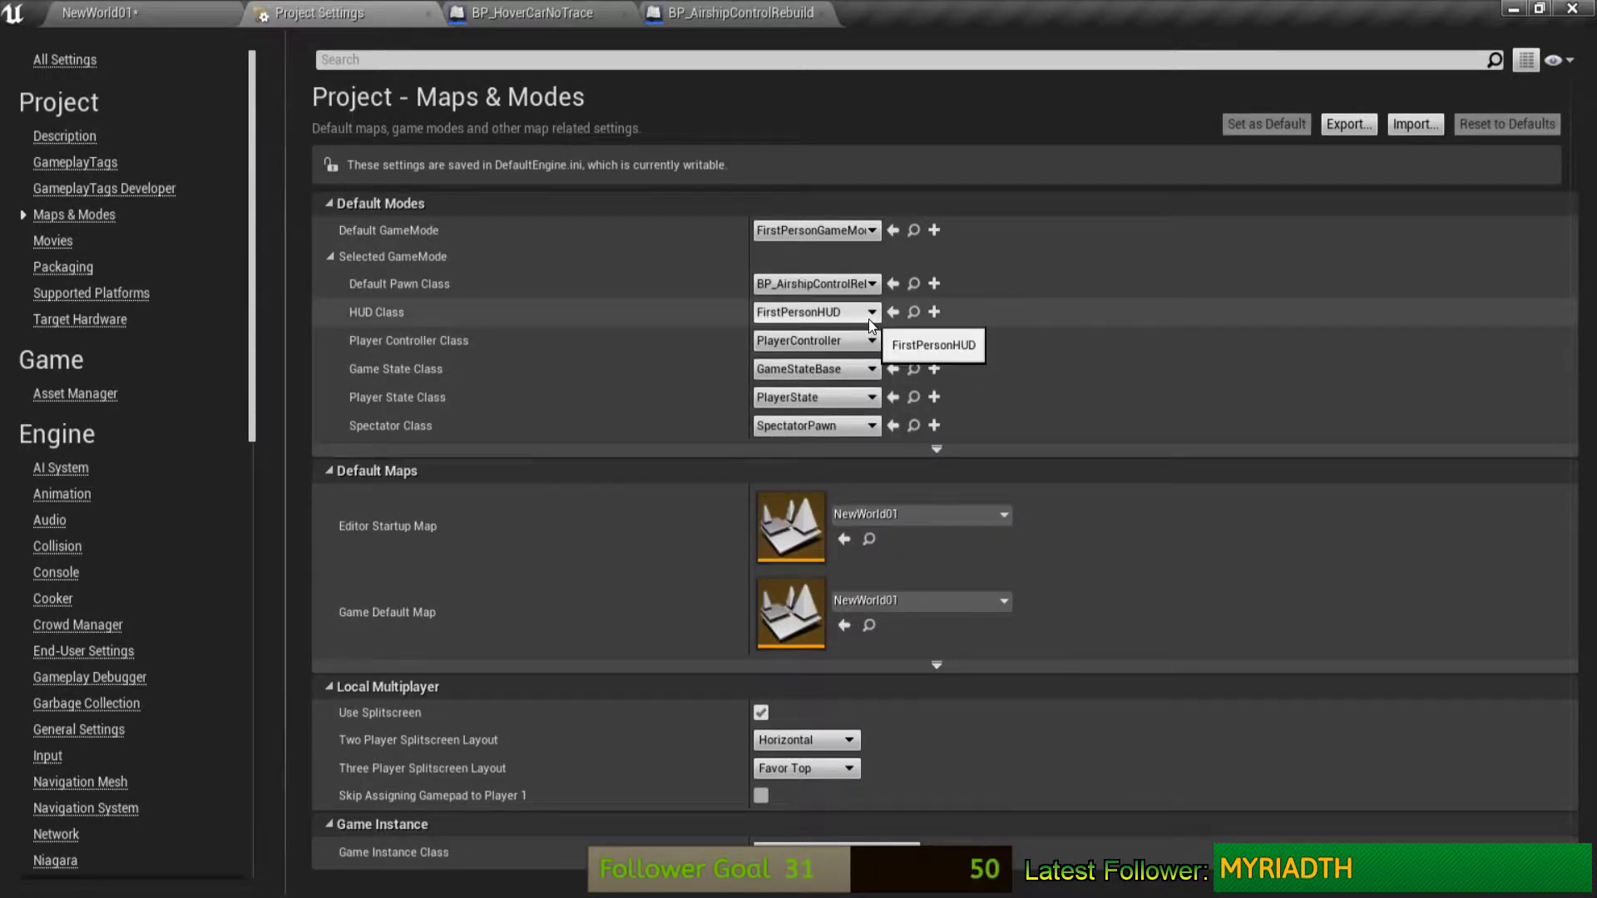
pyautogui.click(871, 341)
pyautogui.click(884, 381)
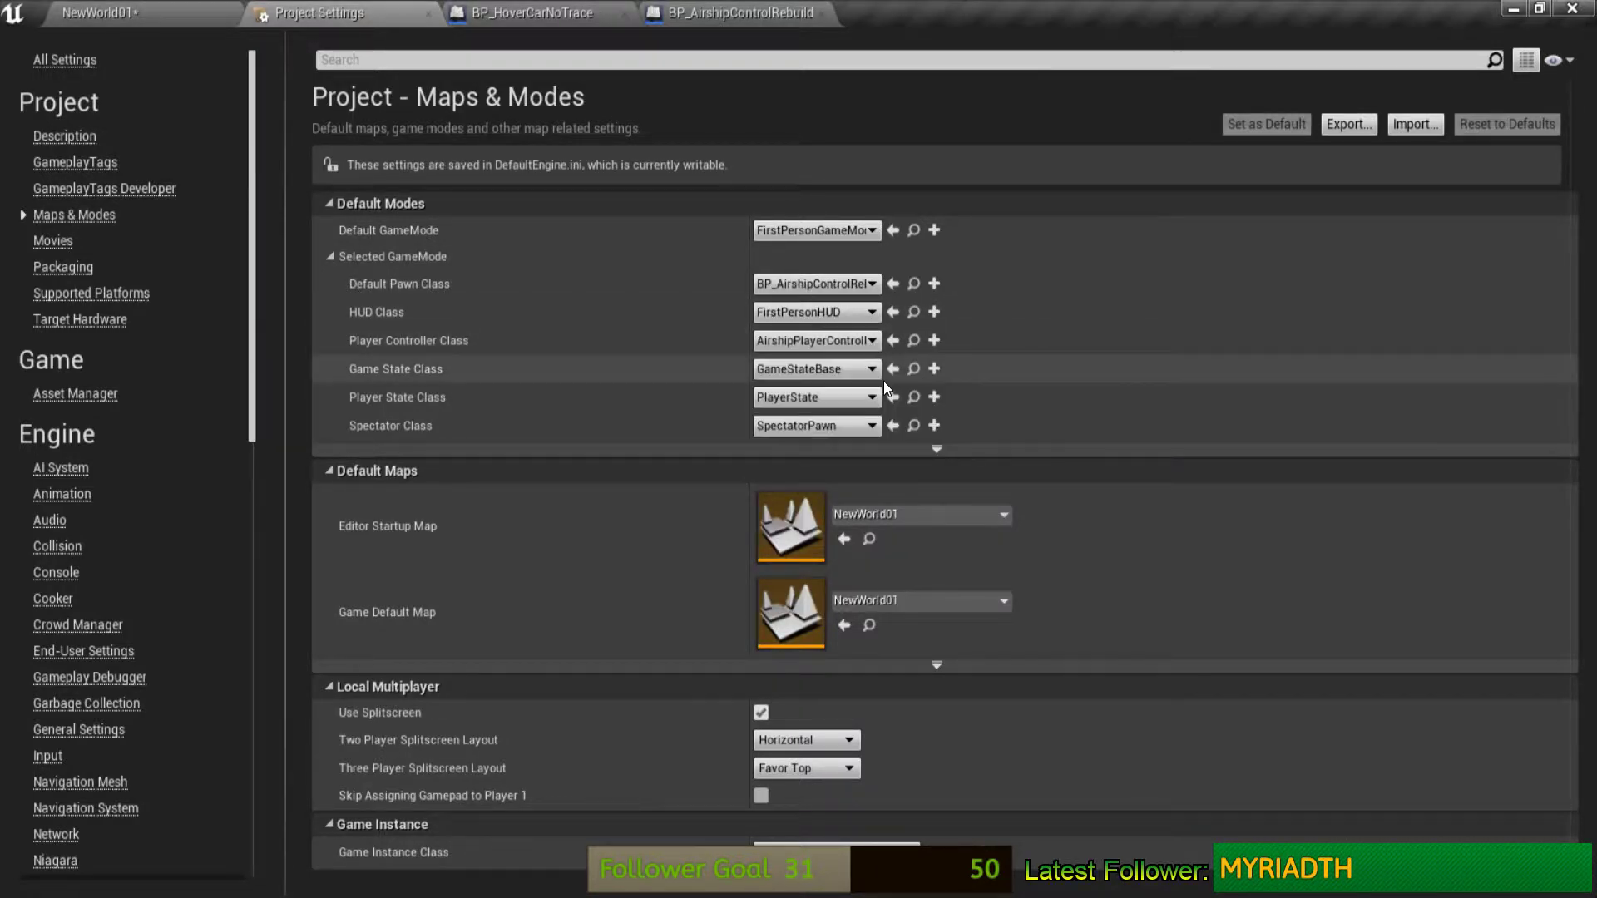
pyautogui.click(709, 15)
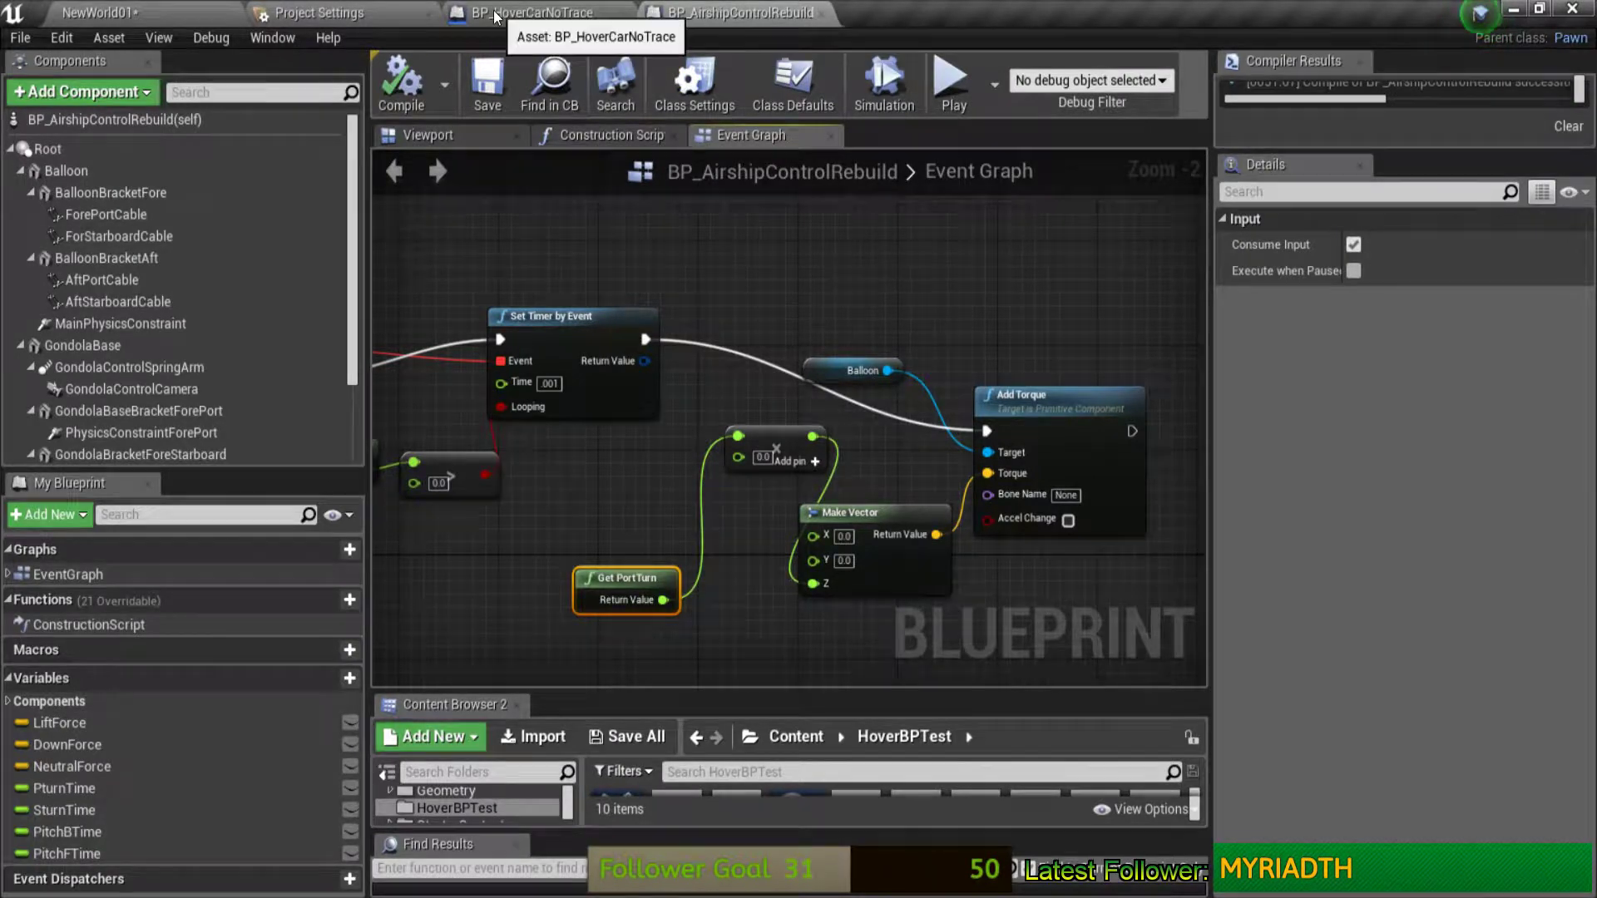
# Step: Open AirshipPlayerController's SET, GET and Possess nodes, then run and close a standalone preview
pyautogui.click(111, 13)
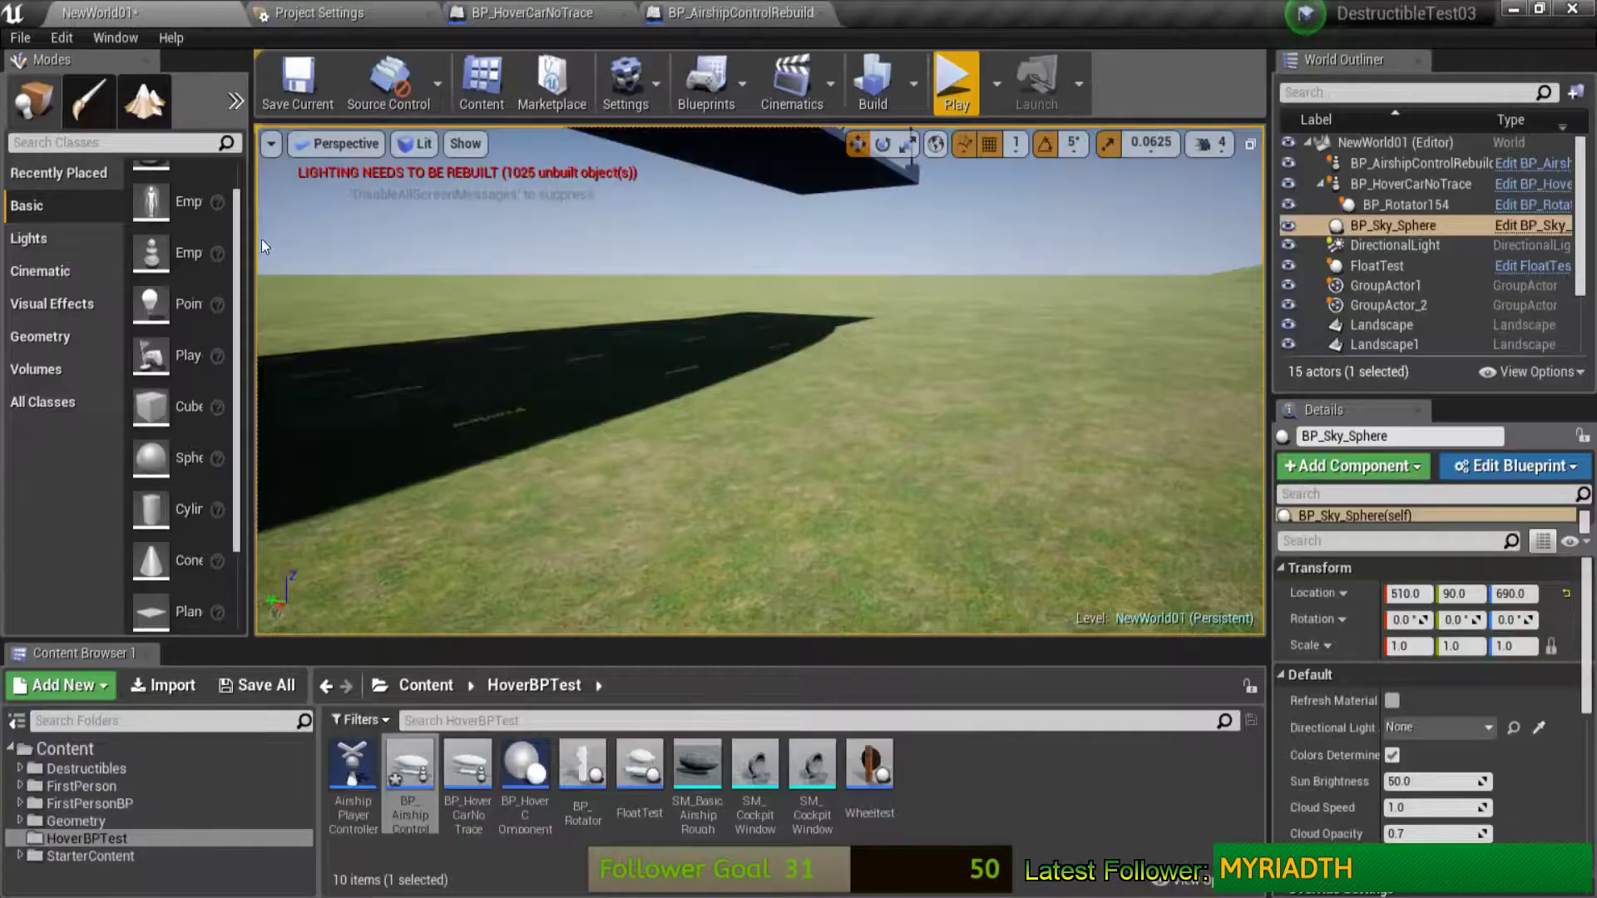
pyautogui.doubleClick(353, 769)
pyautogui.moveTo(696, 386); pyautogui.dragTo(521, 307, button='right')
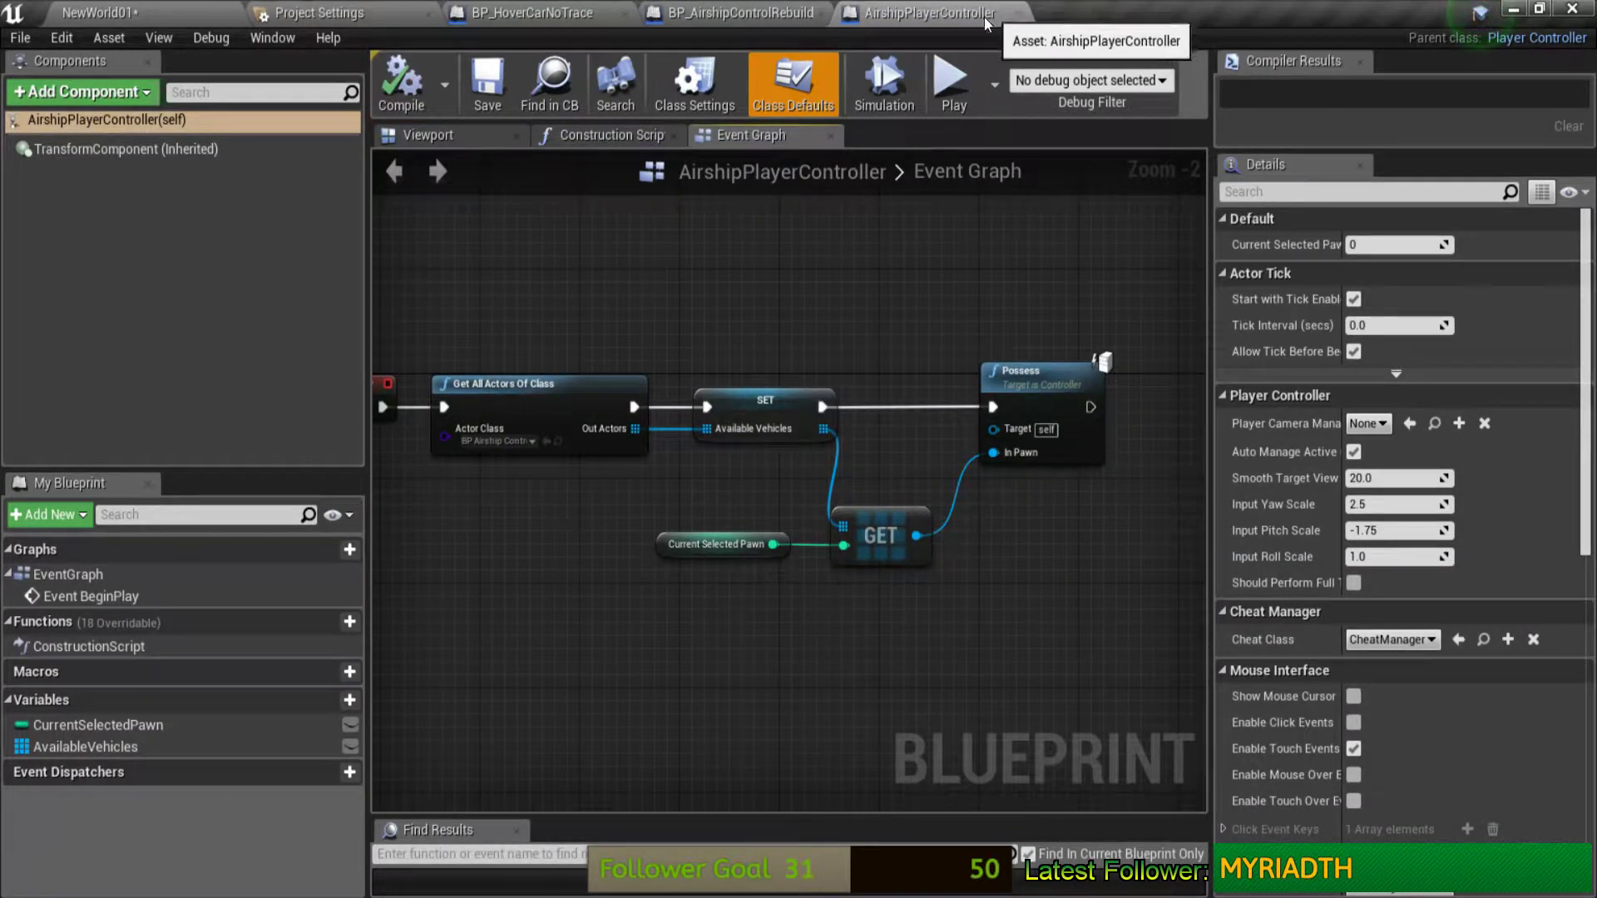
pyautogui.click(950, 83)
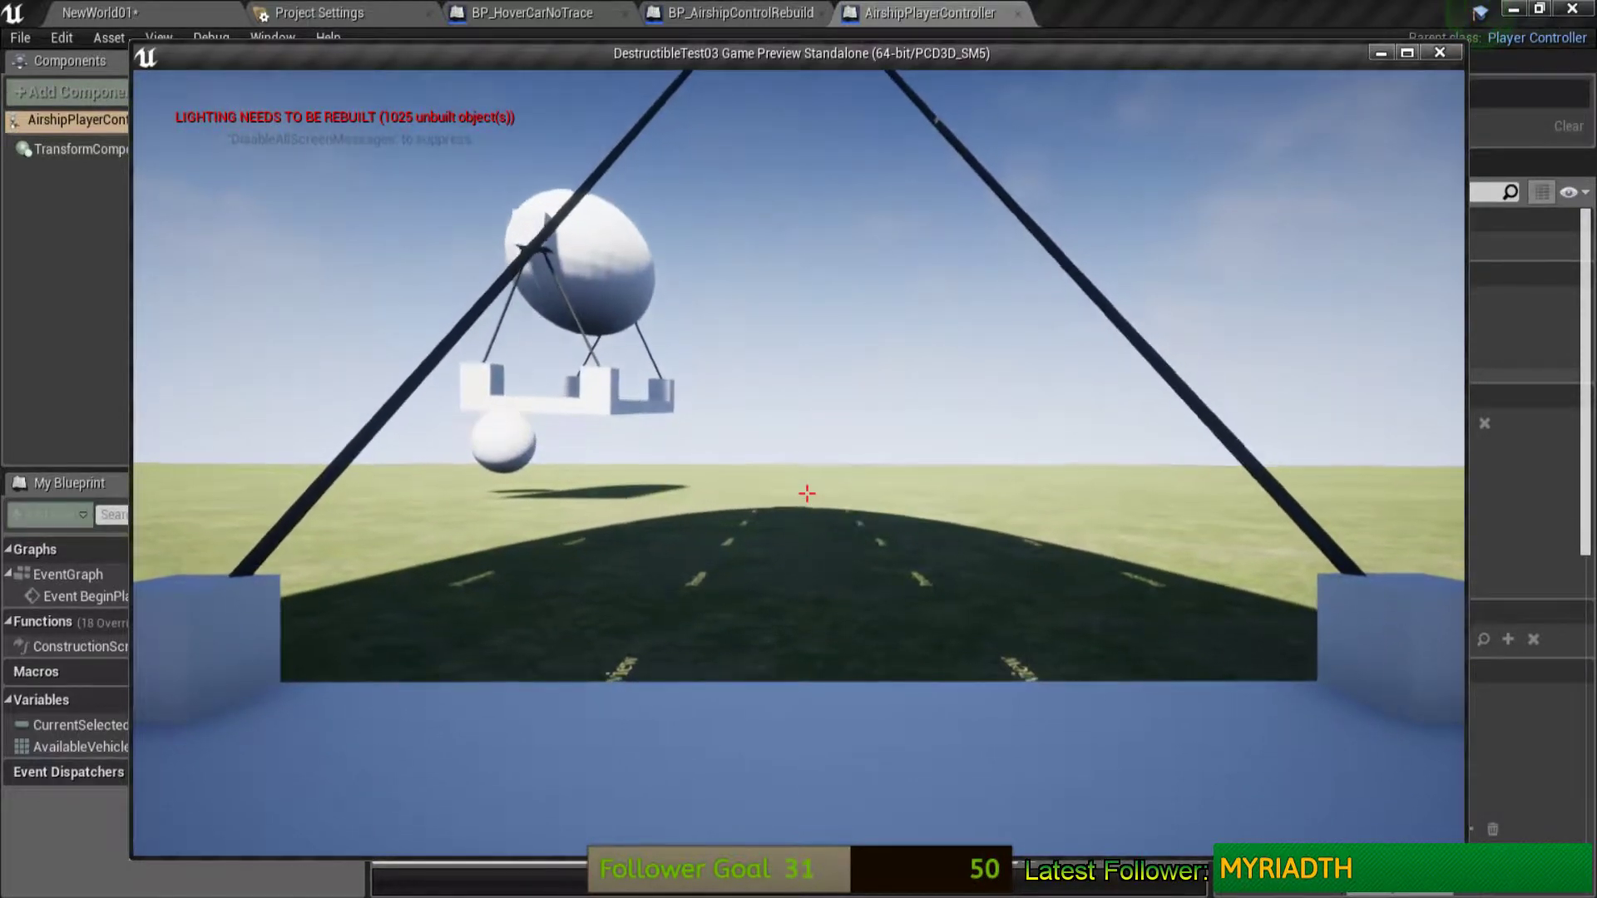
pyautogui.press('Escape')
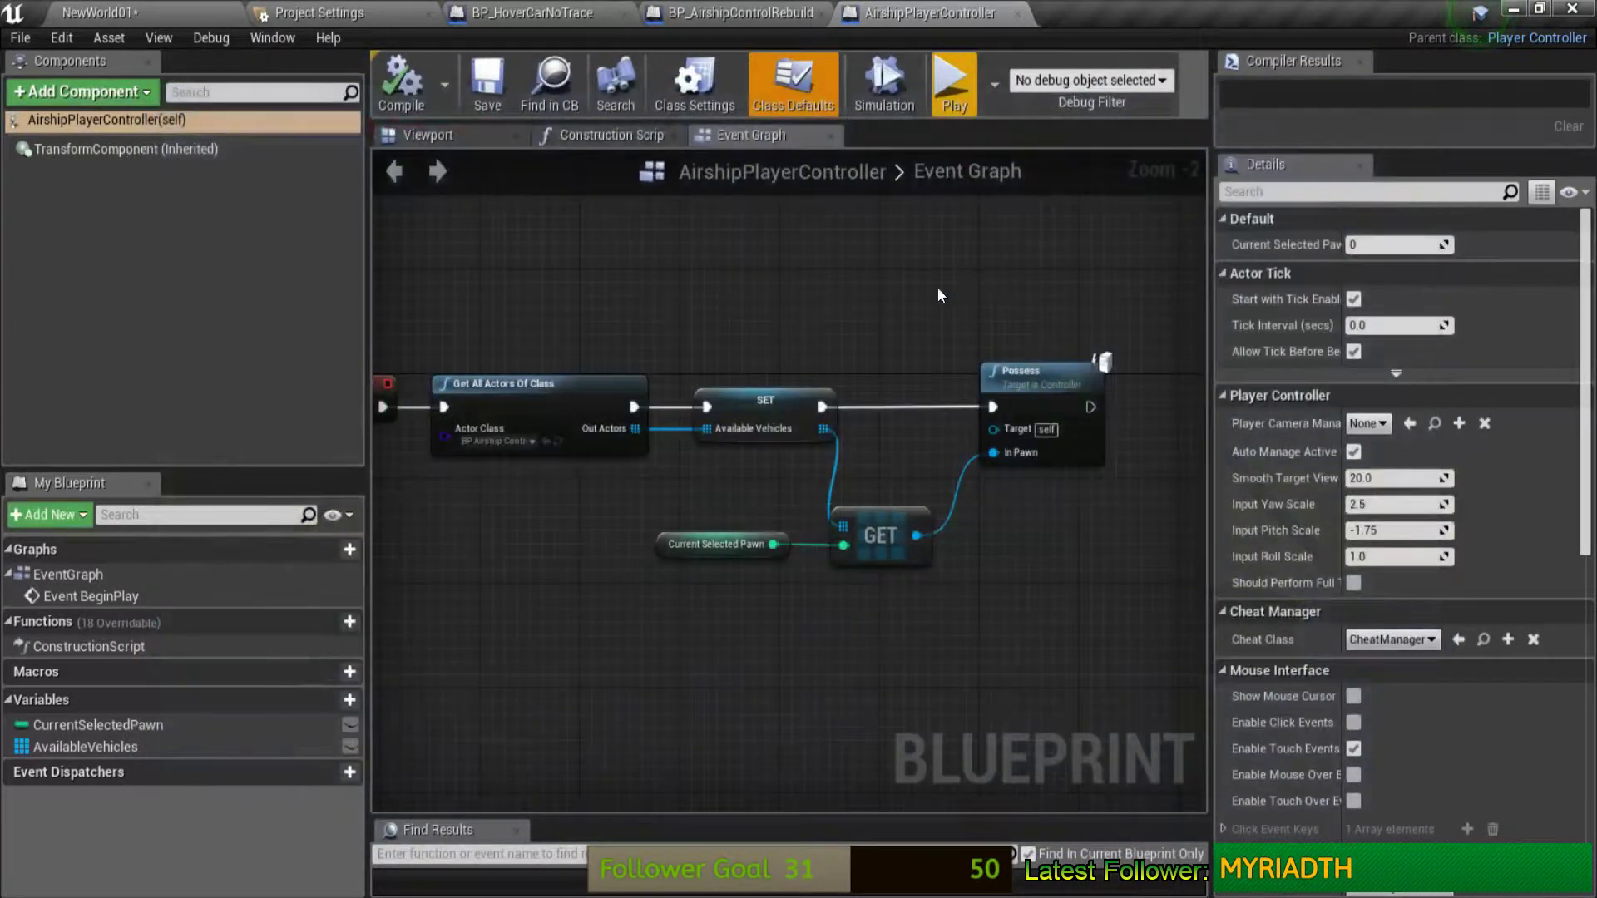
# Step: Set Add Force at Location's Z force to 50000, compile, and test in a standalone preview
pyautogui.click(703, 17)
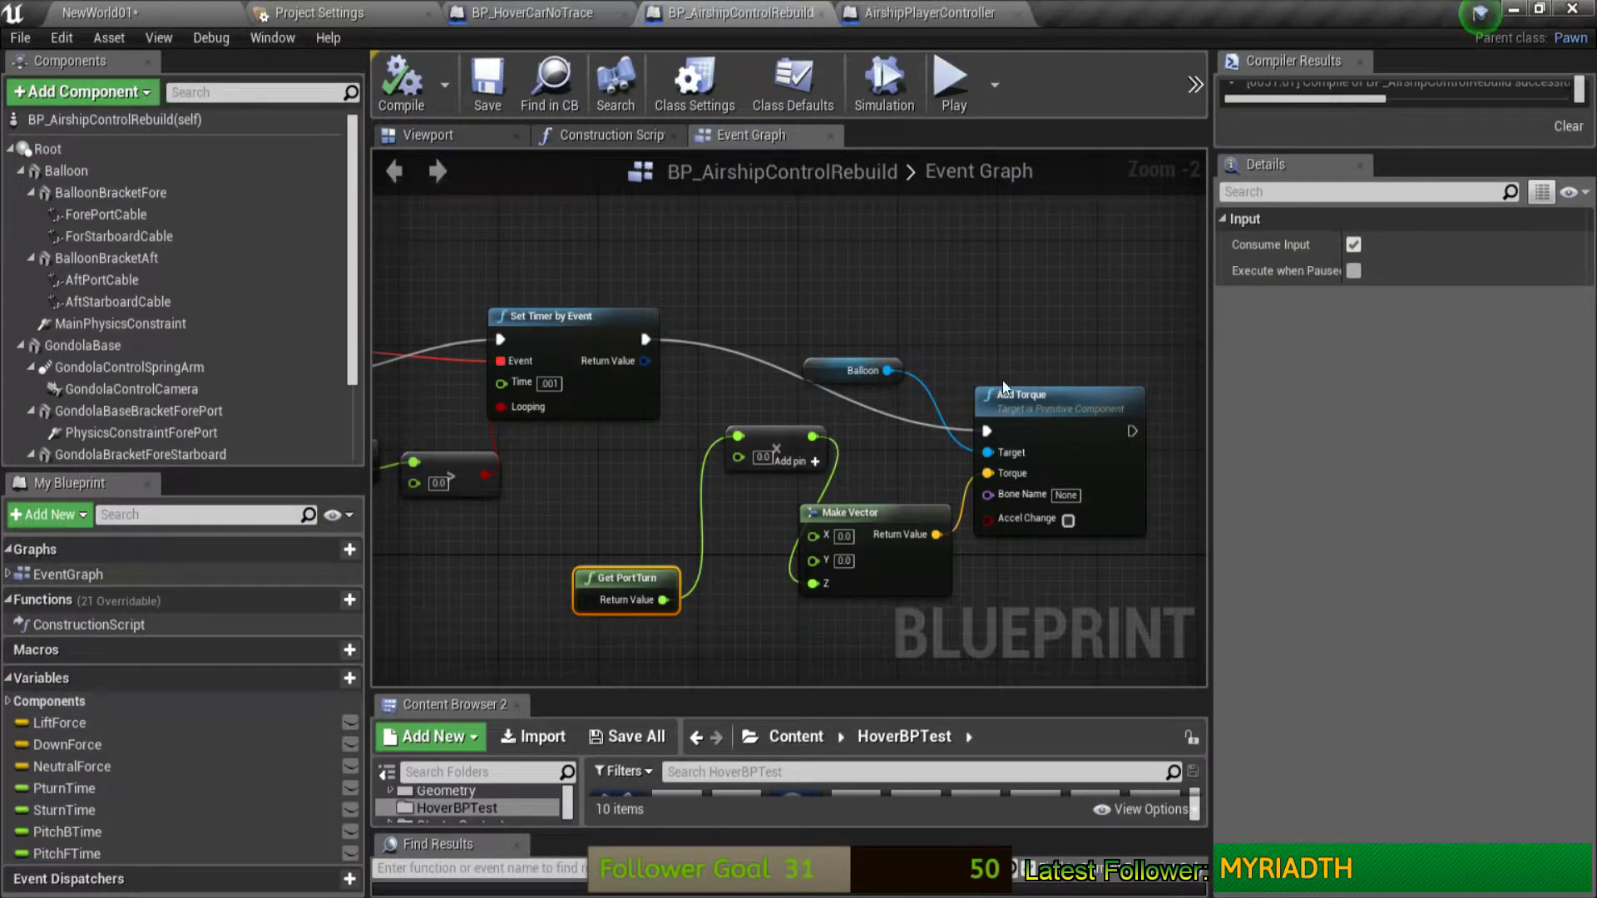
pyautogui.moveTo(913, 342)
pyautogui.mouseDown(button='right')
pyautogui.moveTo(988, 278)
pyautogui.moveTo(880, 413)
pyautogui.moveTo(1202, 247)
pyautogui.mouseUp(button='right')
pyautogui.scroll(-3, 881, 413)
pyautogui.moveTo(935, 273); pyautogui.dragTo(1013, 361, button='right')
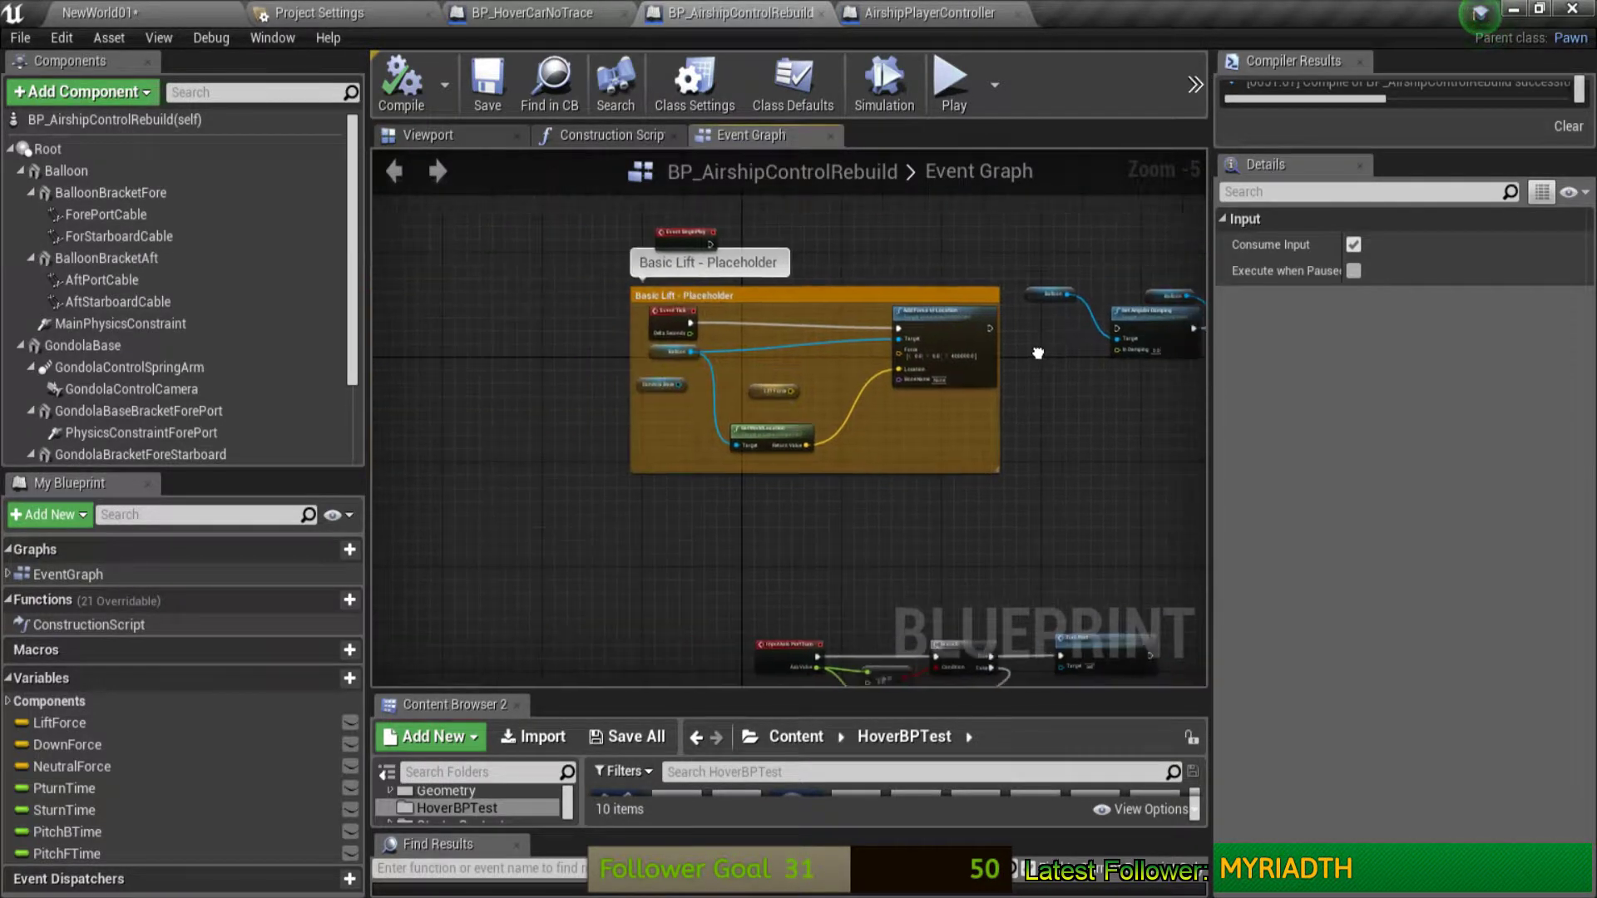
pyautogui.scroll(2, 1013, 361)
pyautogui.scroll(2, 1013, 361)
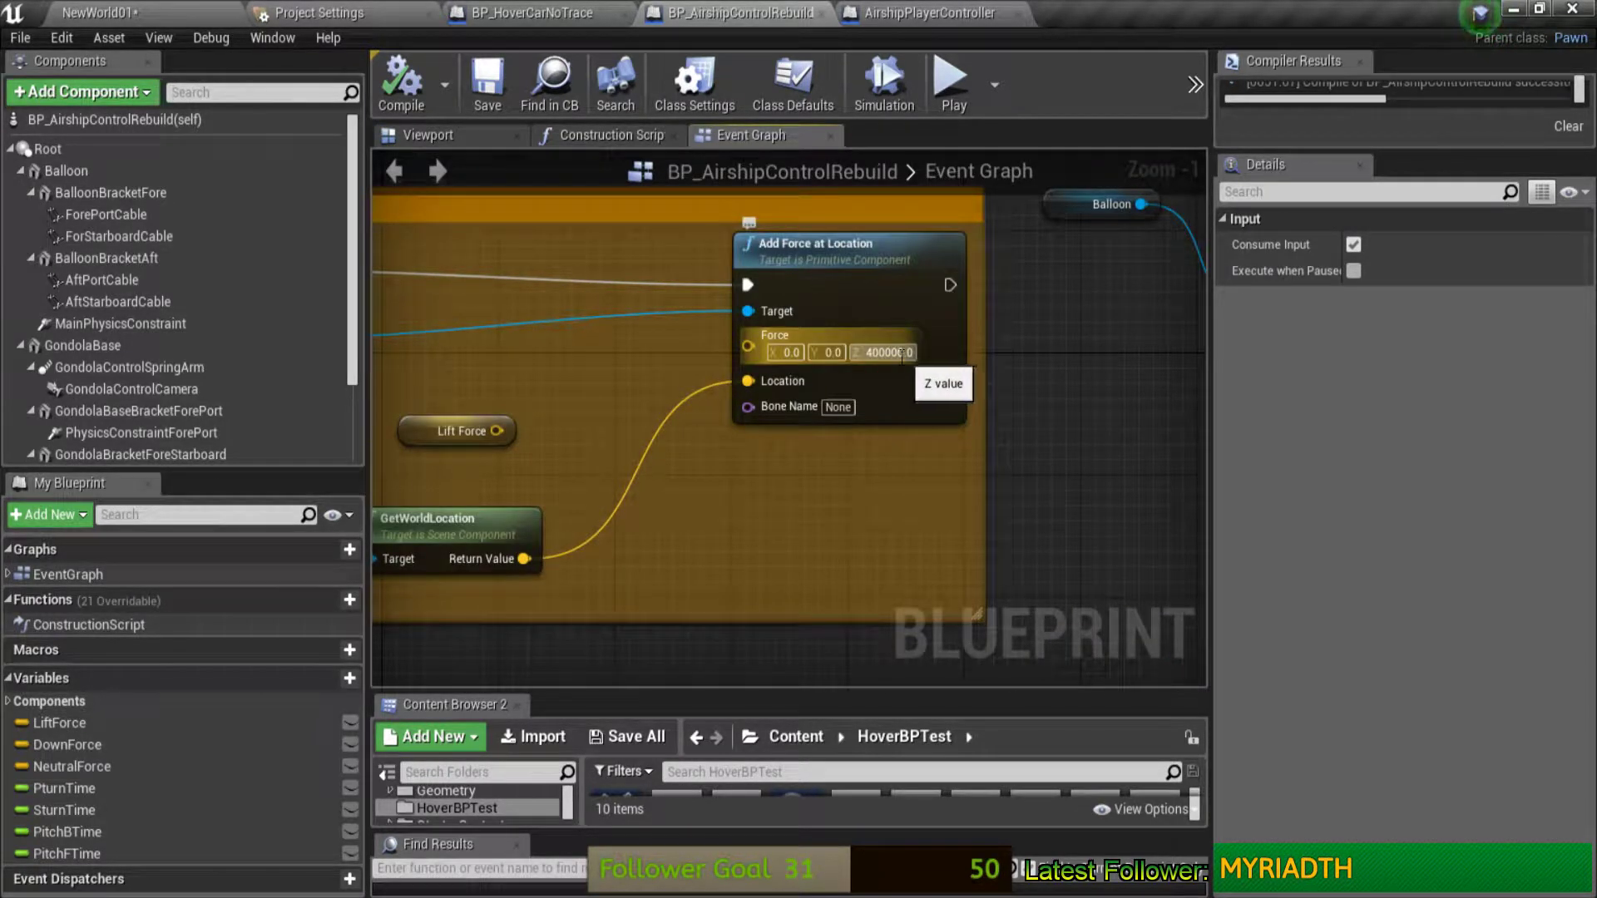
pyautogui.click(890, 352)
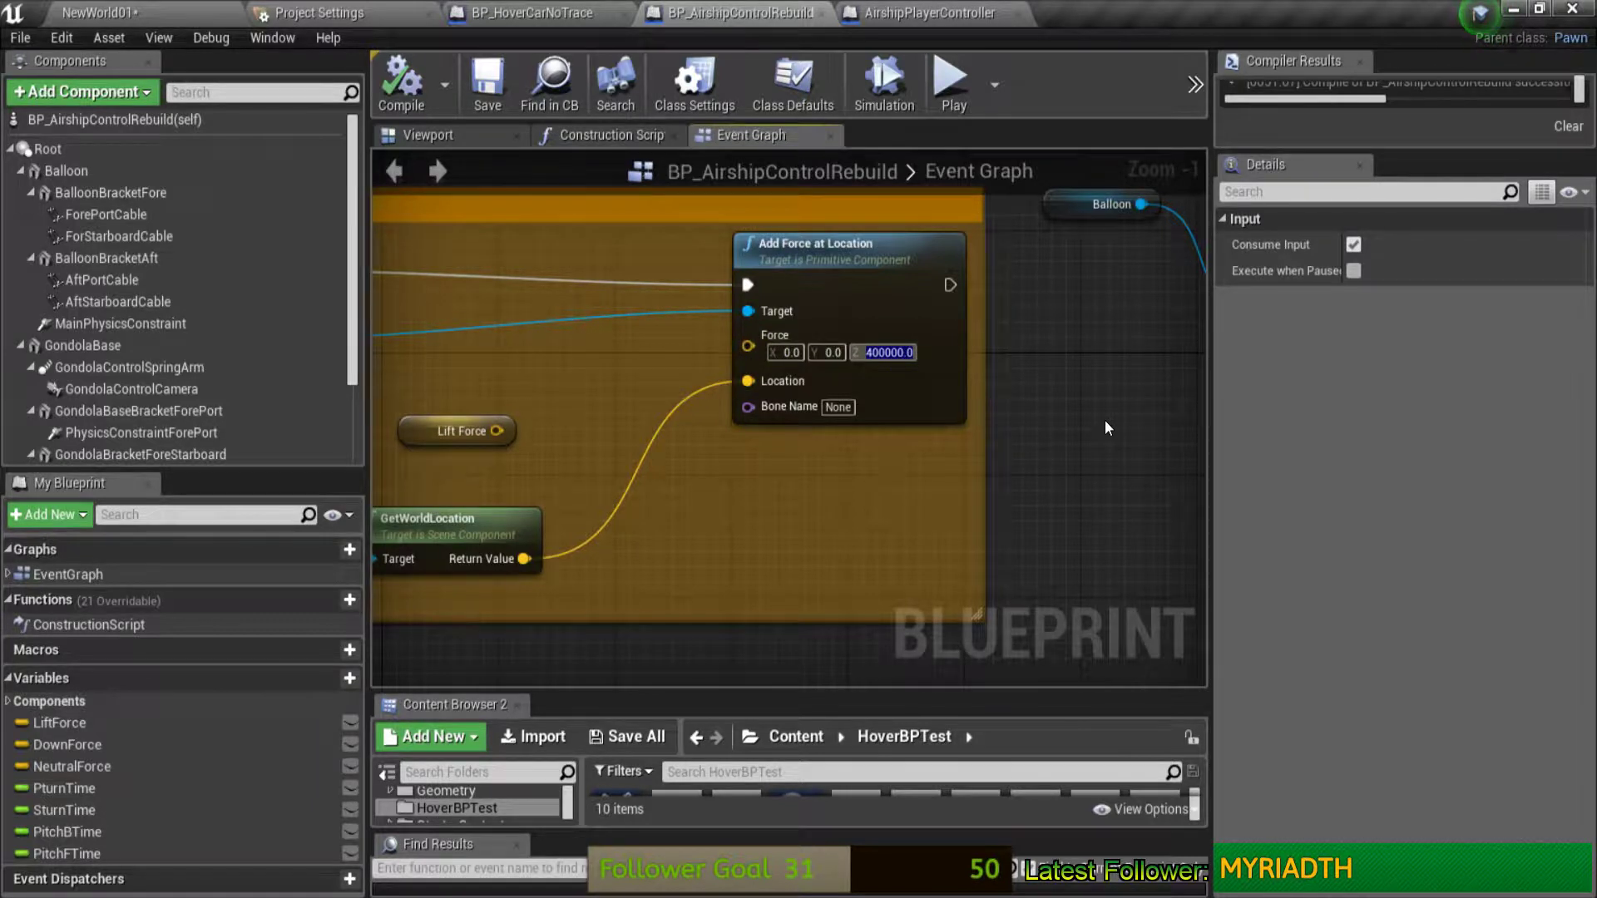
pyautogui.write('50000')
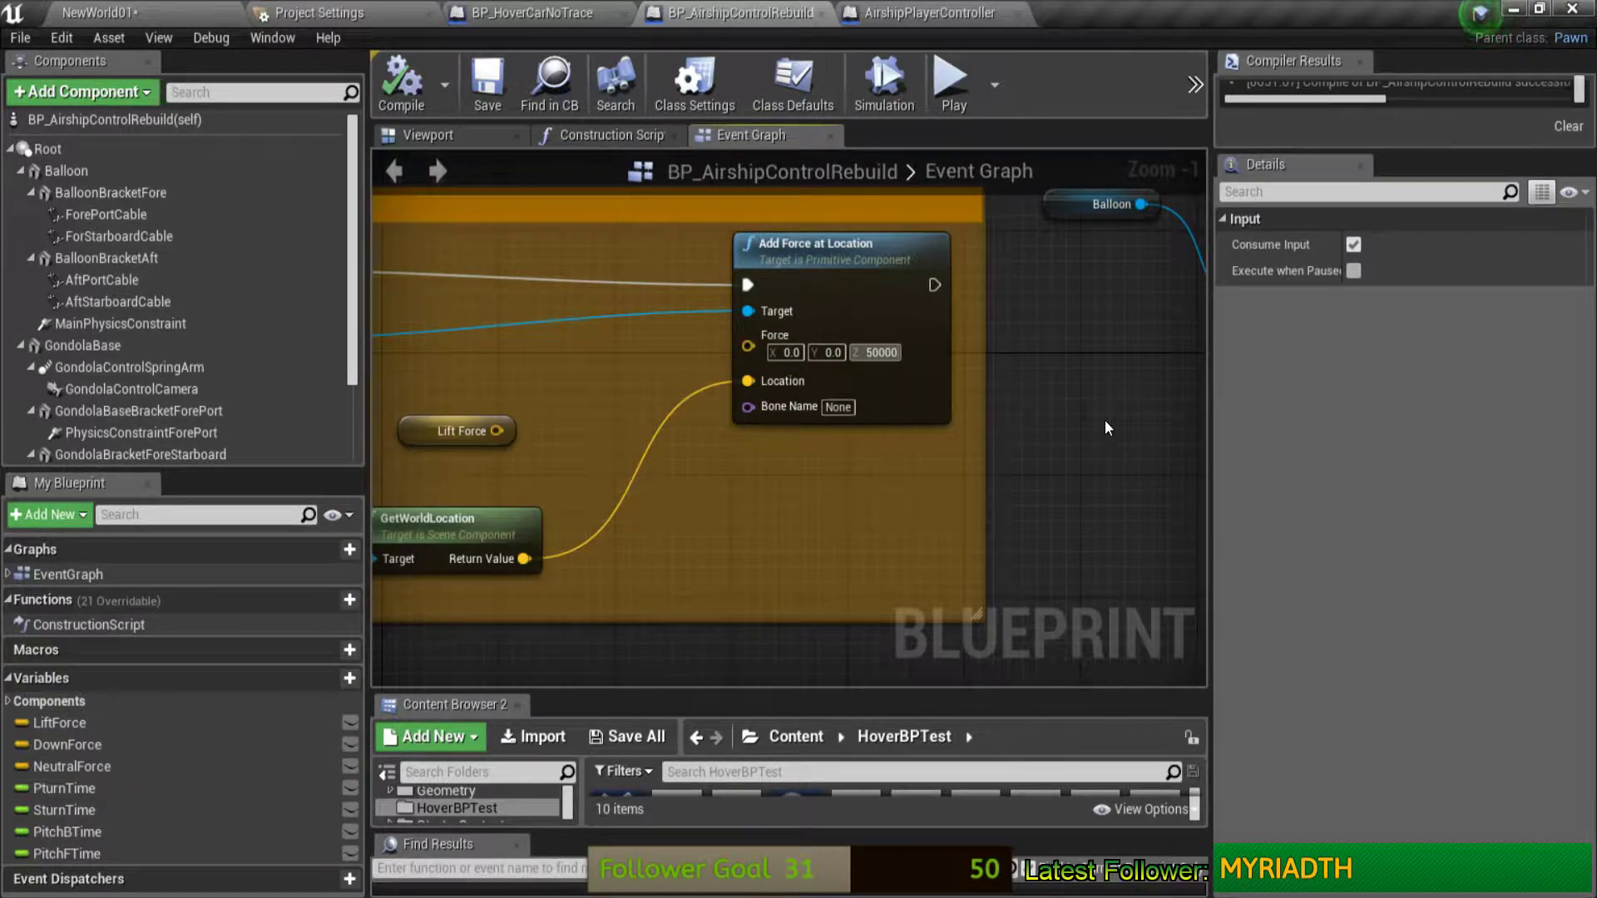
pyautogui.press('Return')
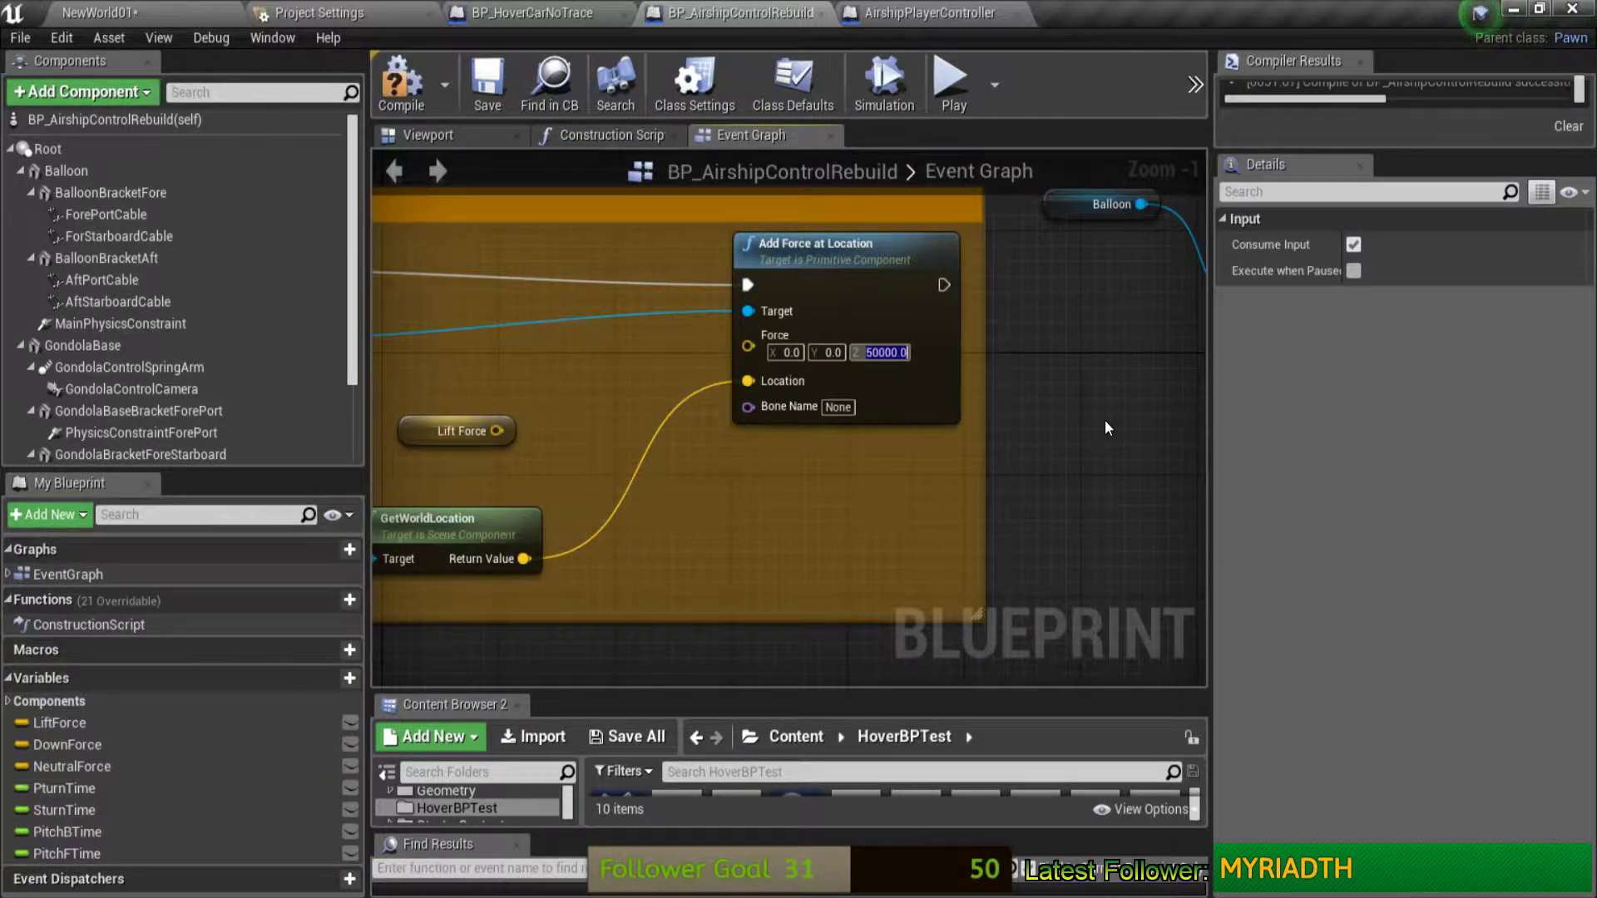
pyautogui.click(401, 83)
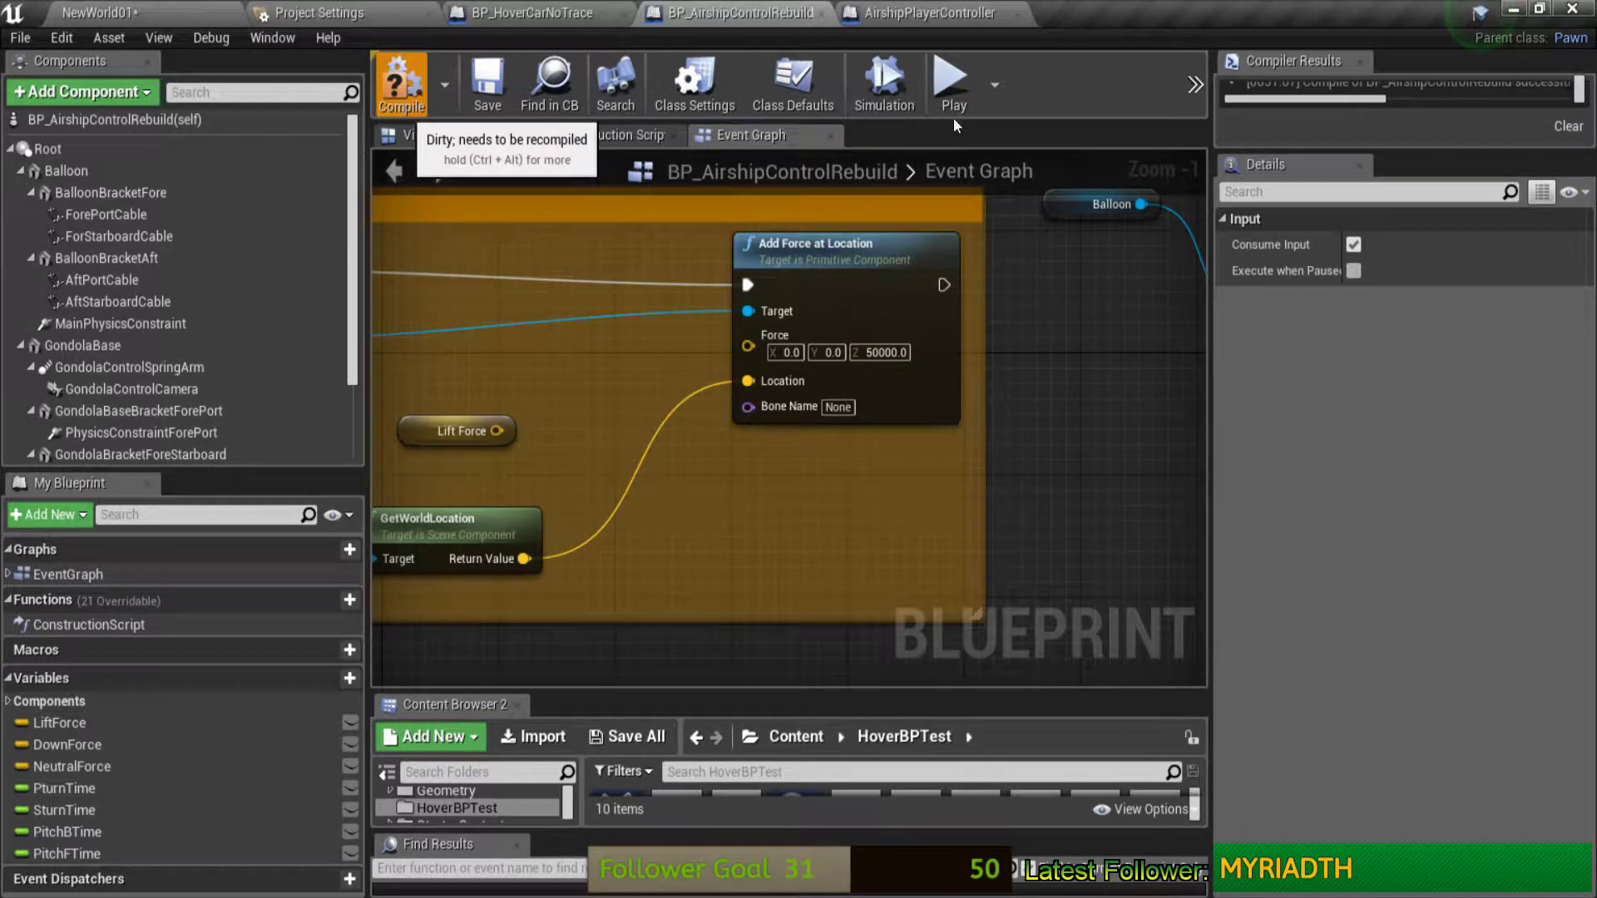
pyautogui.click(950, 86)
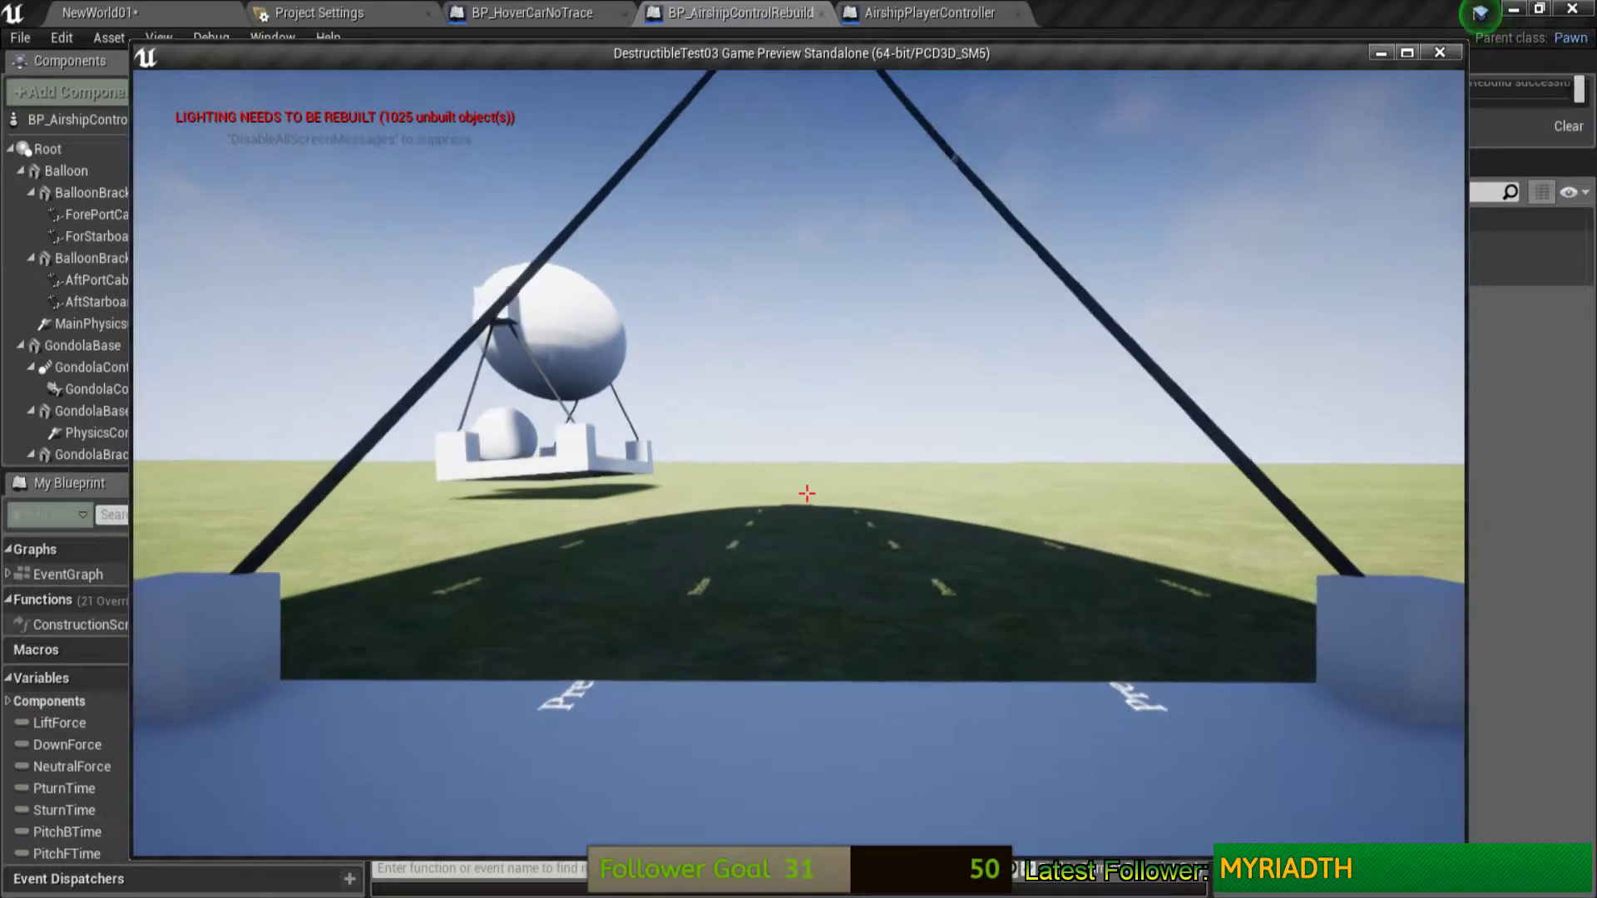
pyautogui.press('Escape')
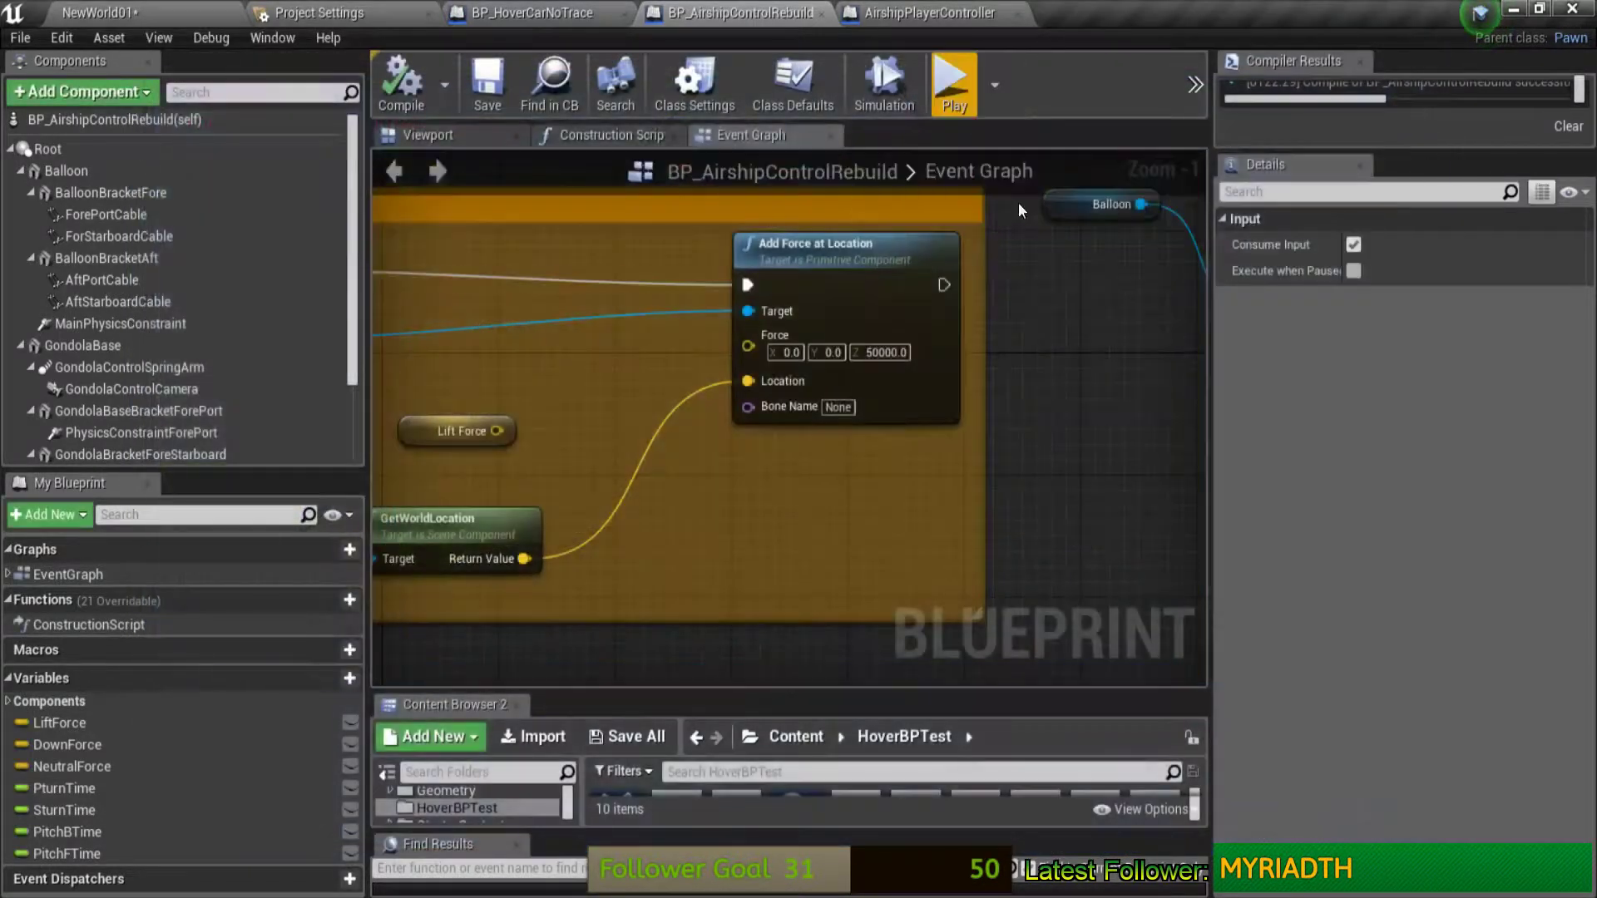
# Step: Change the Z force to 500000, recompile, and test the airship again
pyautogui.click(889, 354)
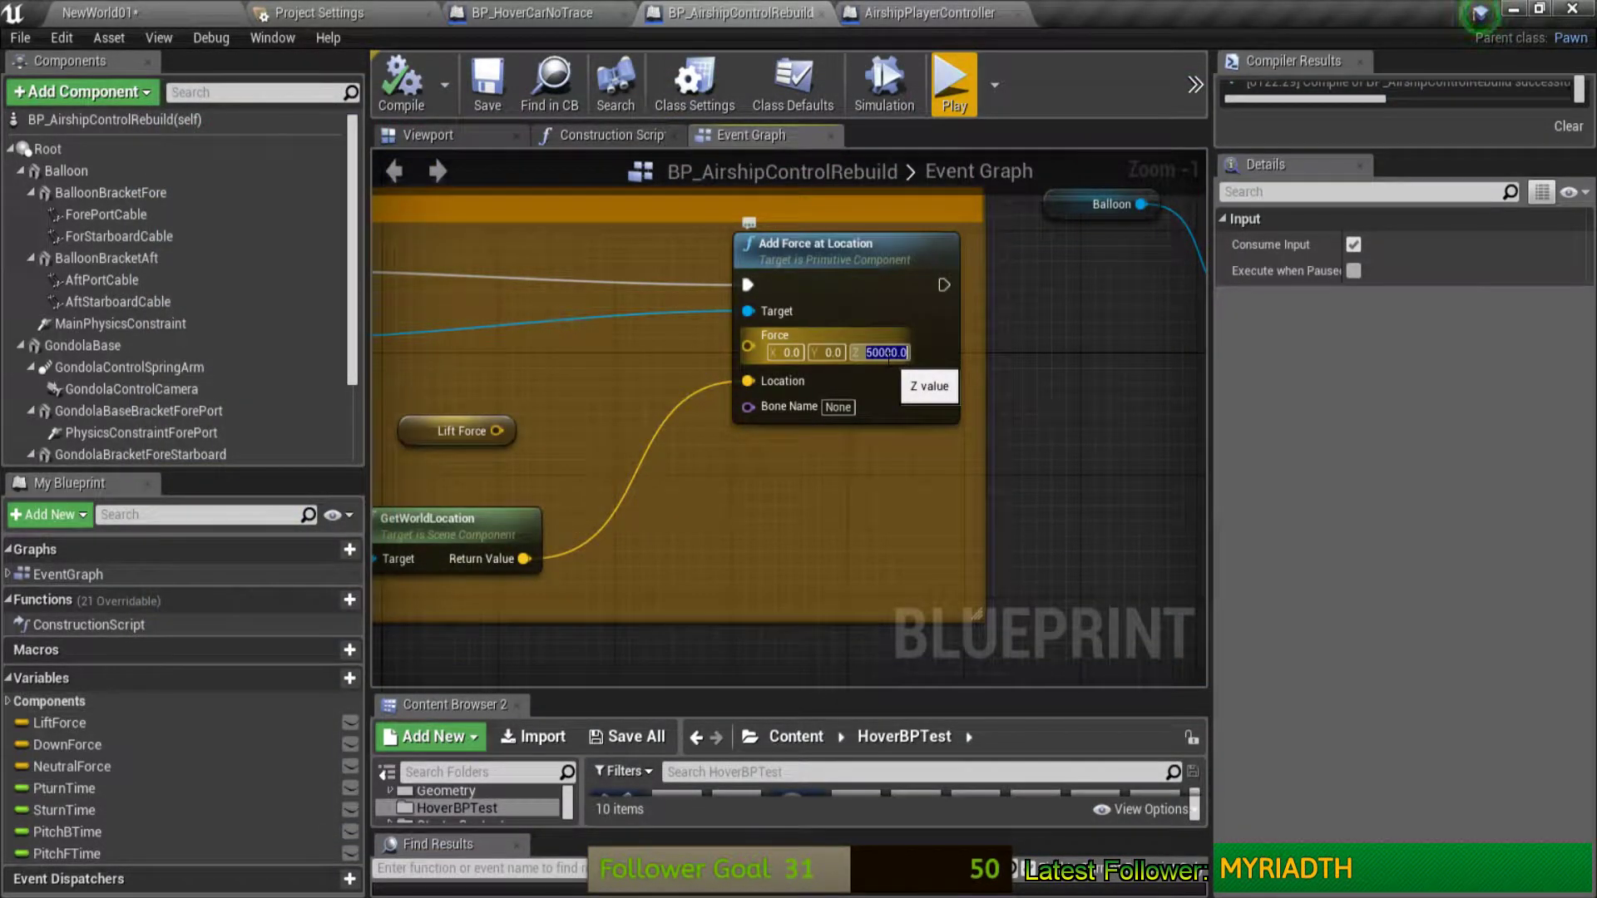
pyautogui.press('Return')
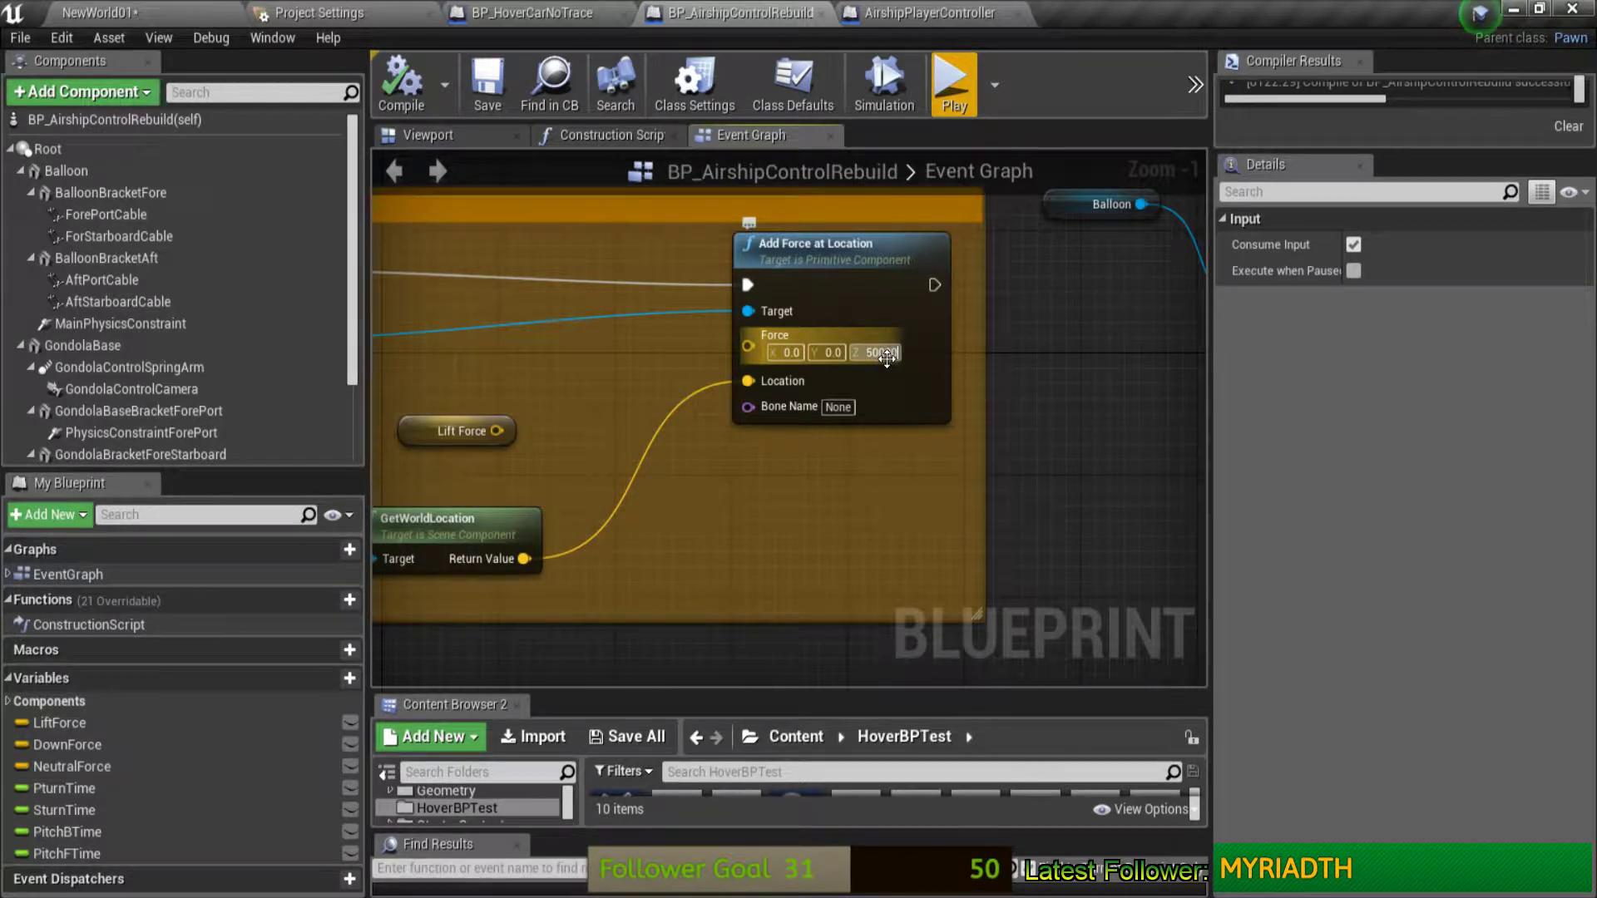
pyautogui.click(887, 357)
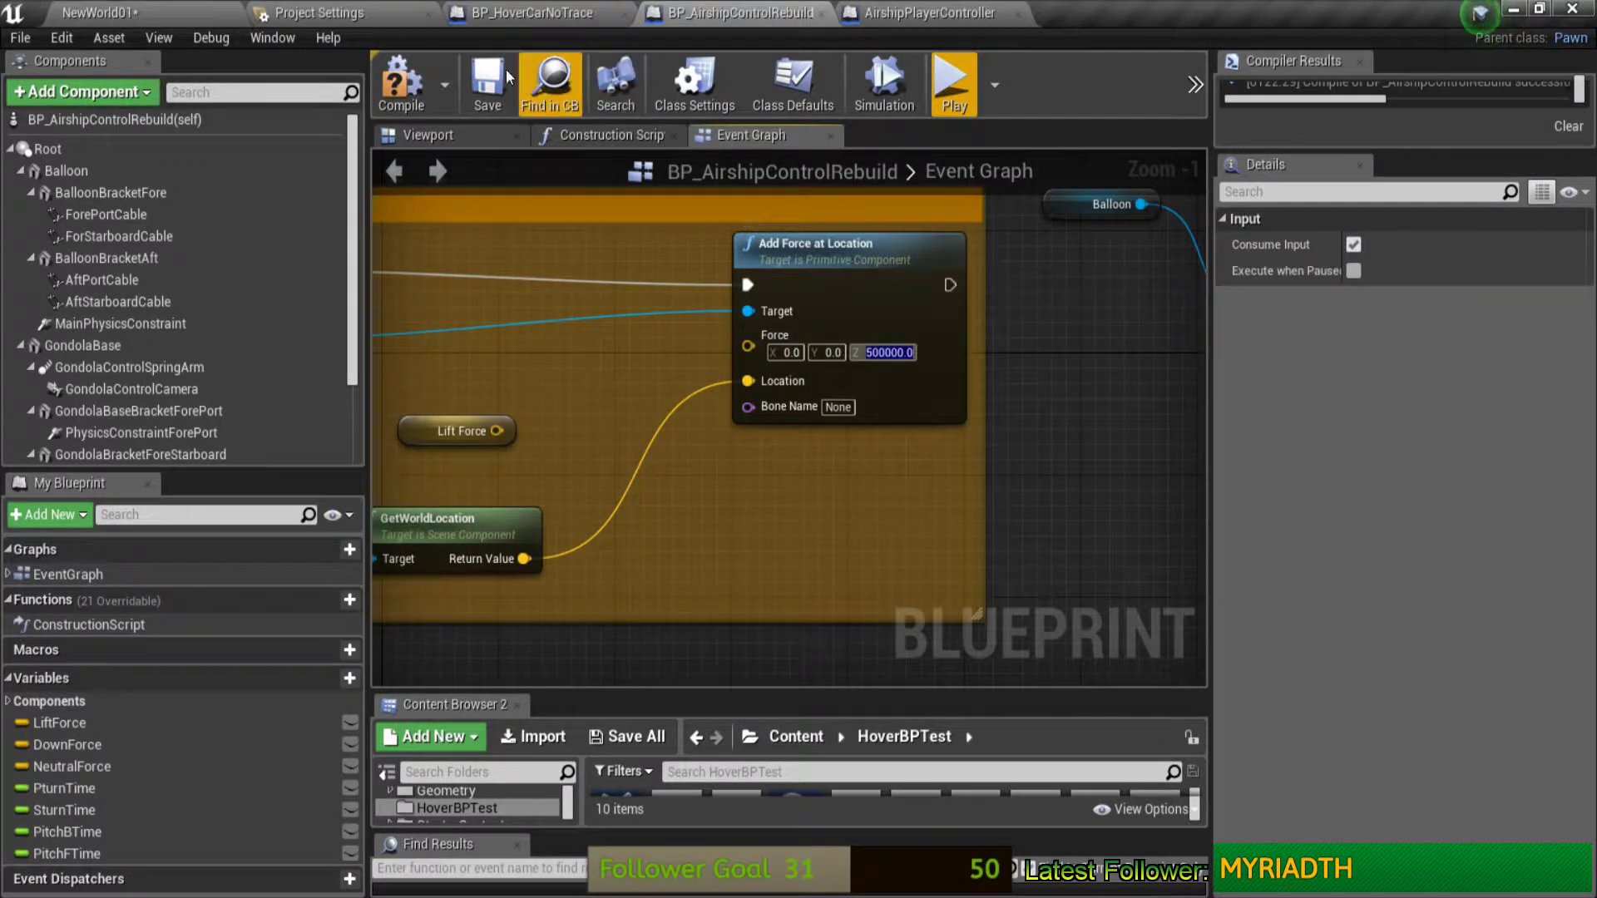
pyautogui.click(400, 84)
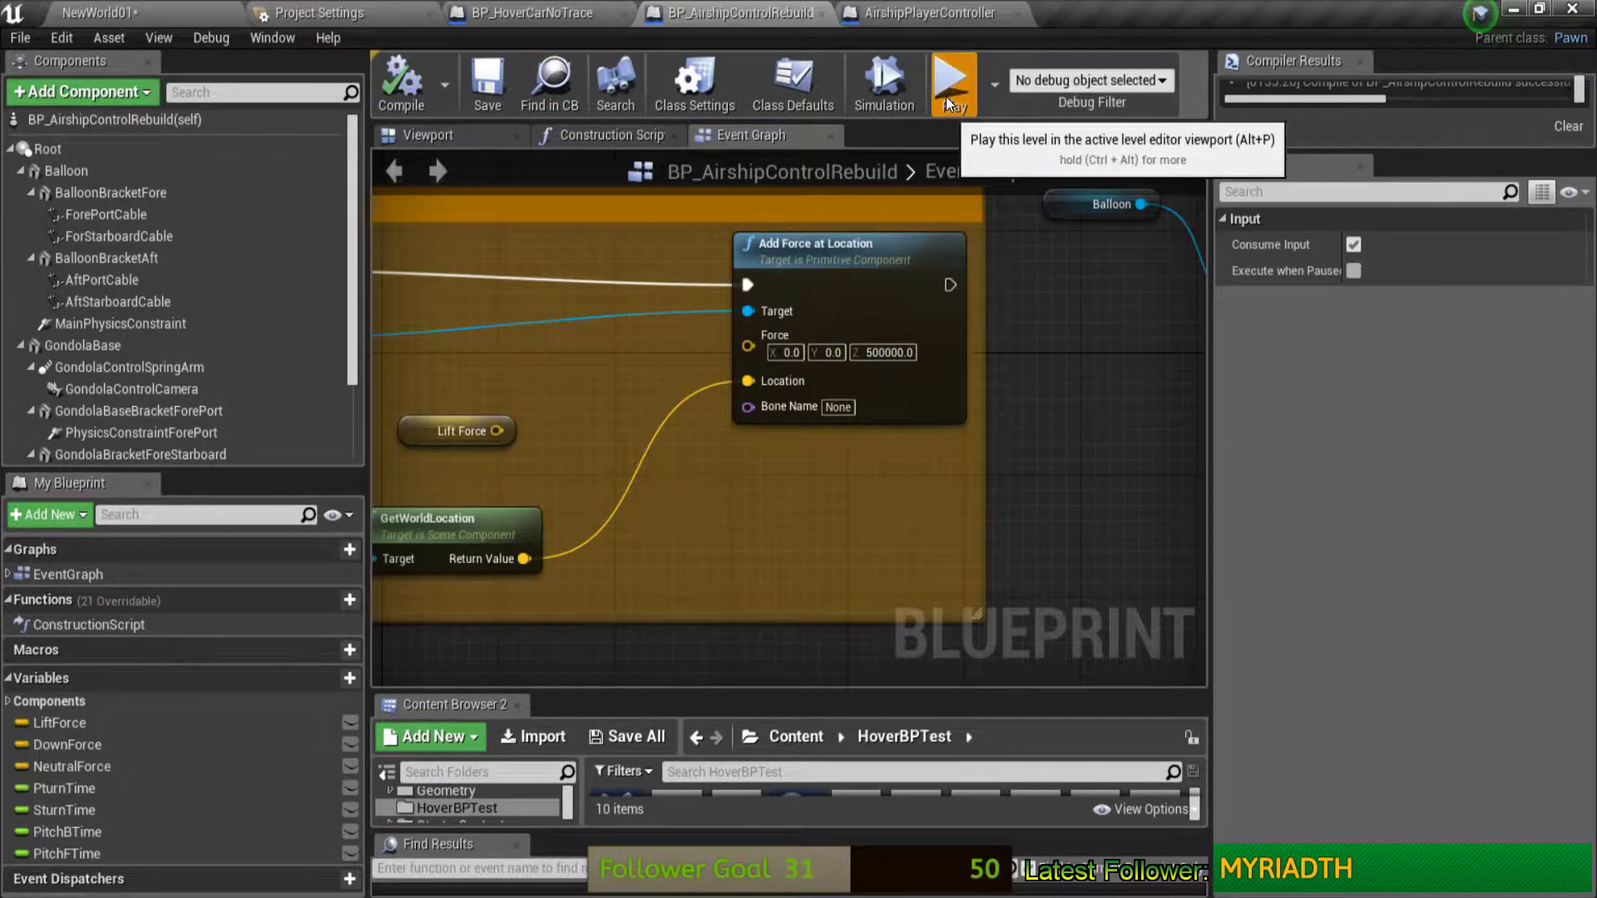
pyautogui.click(946, 96)
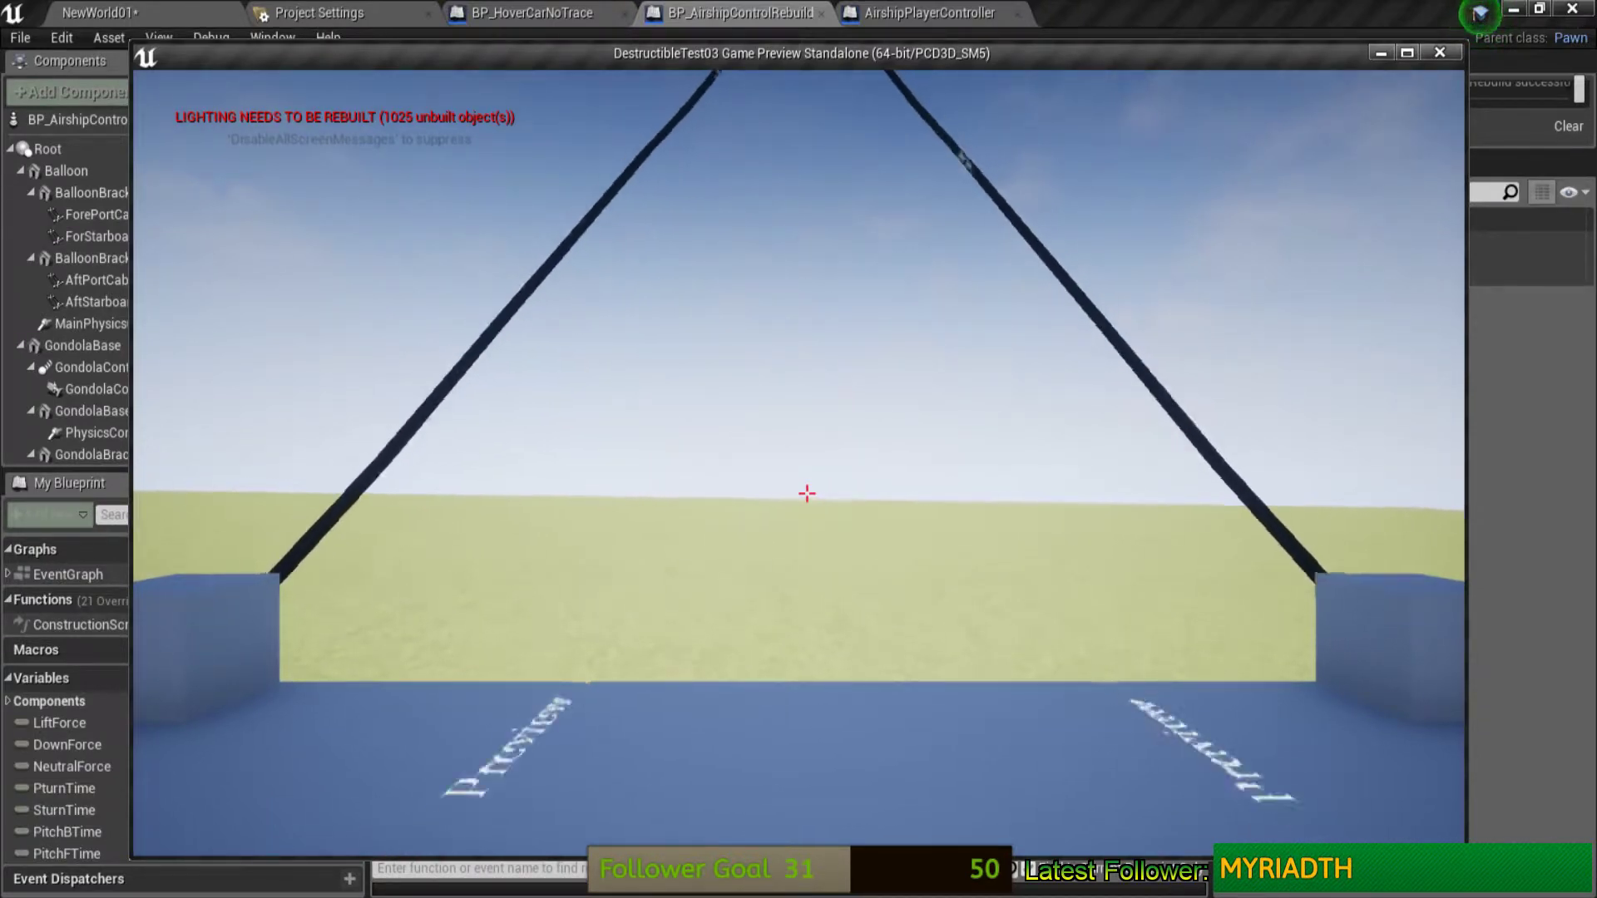
pyautogui.press('Escape')
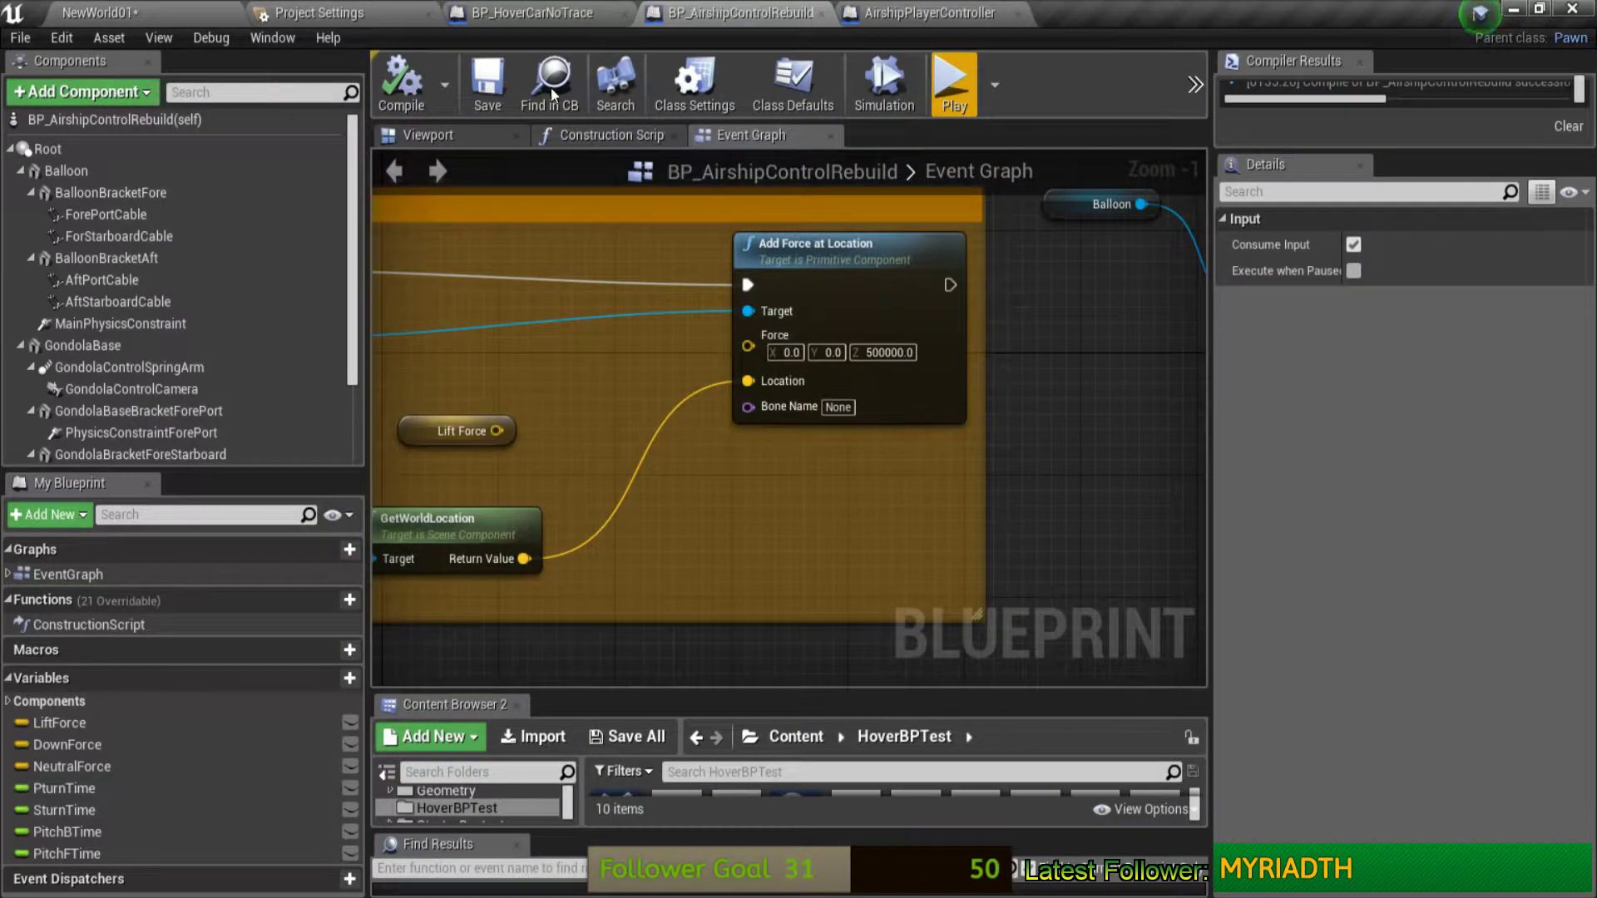
pyautogui.click(316, 3)
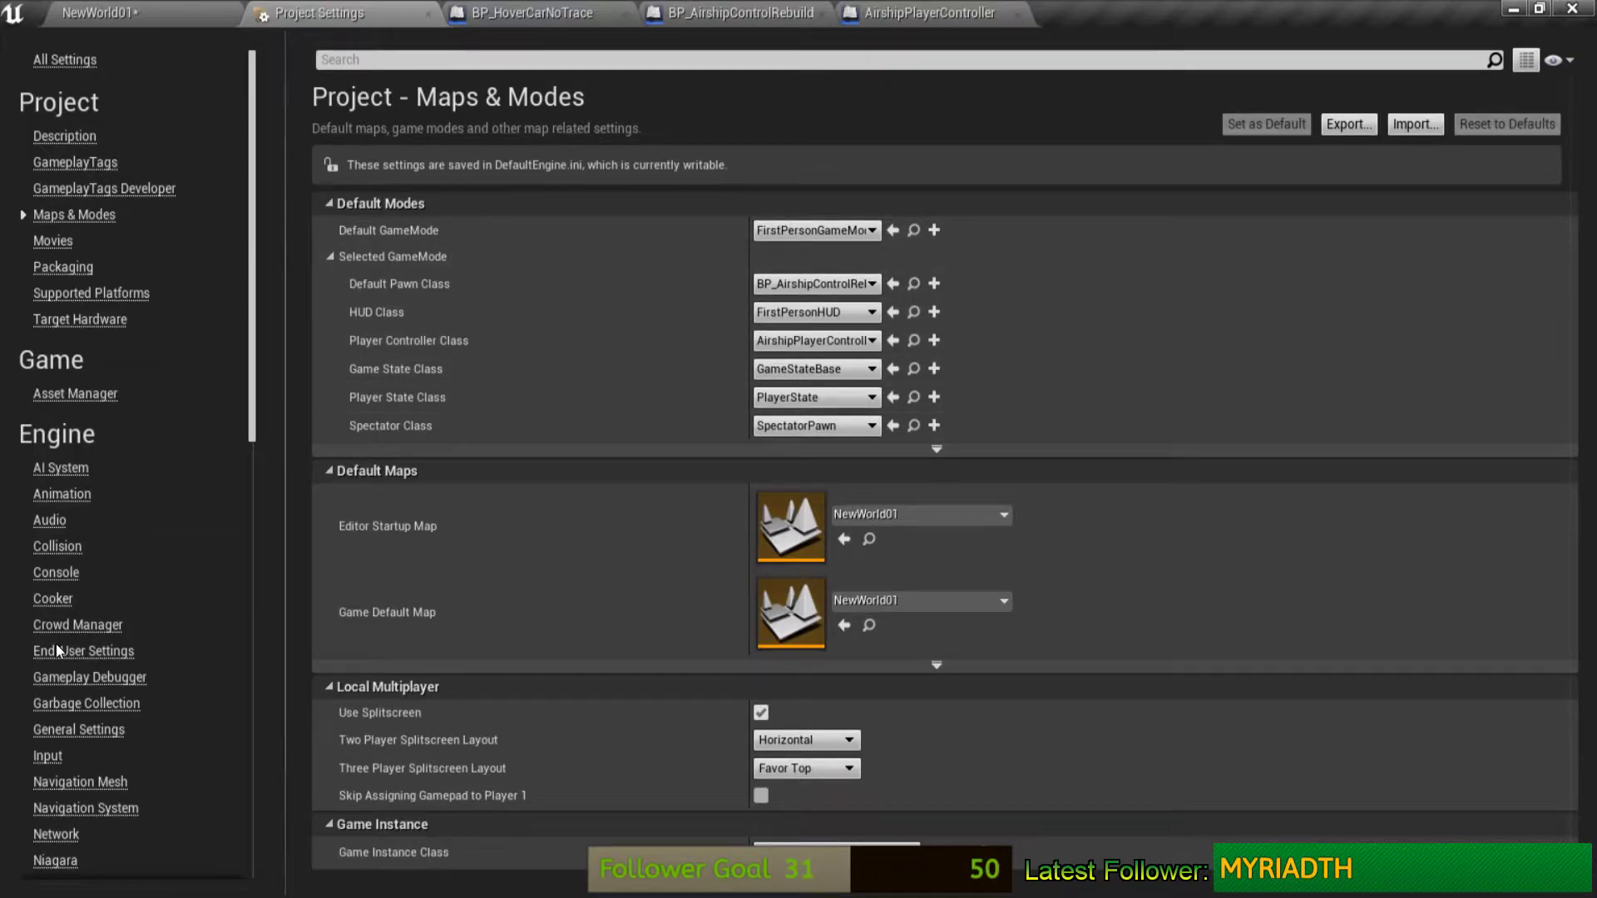
pyautogui.click(48, 755)
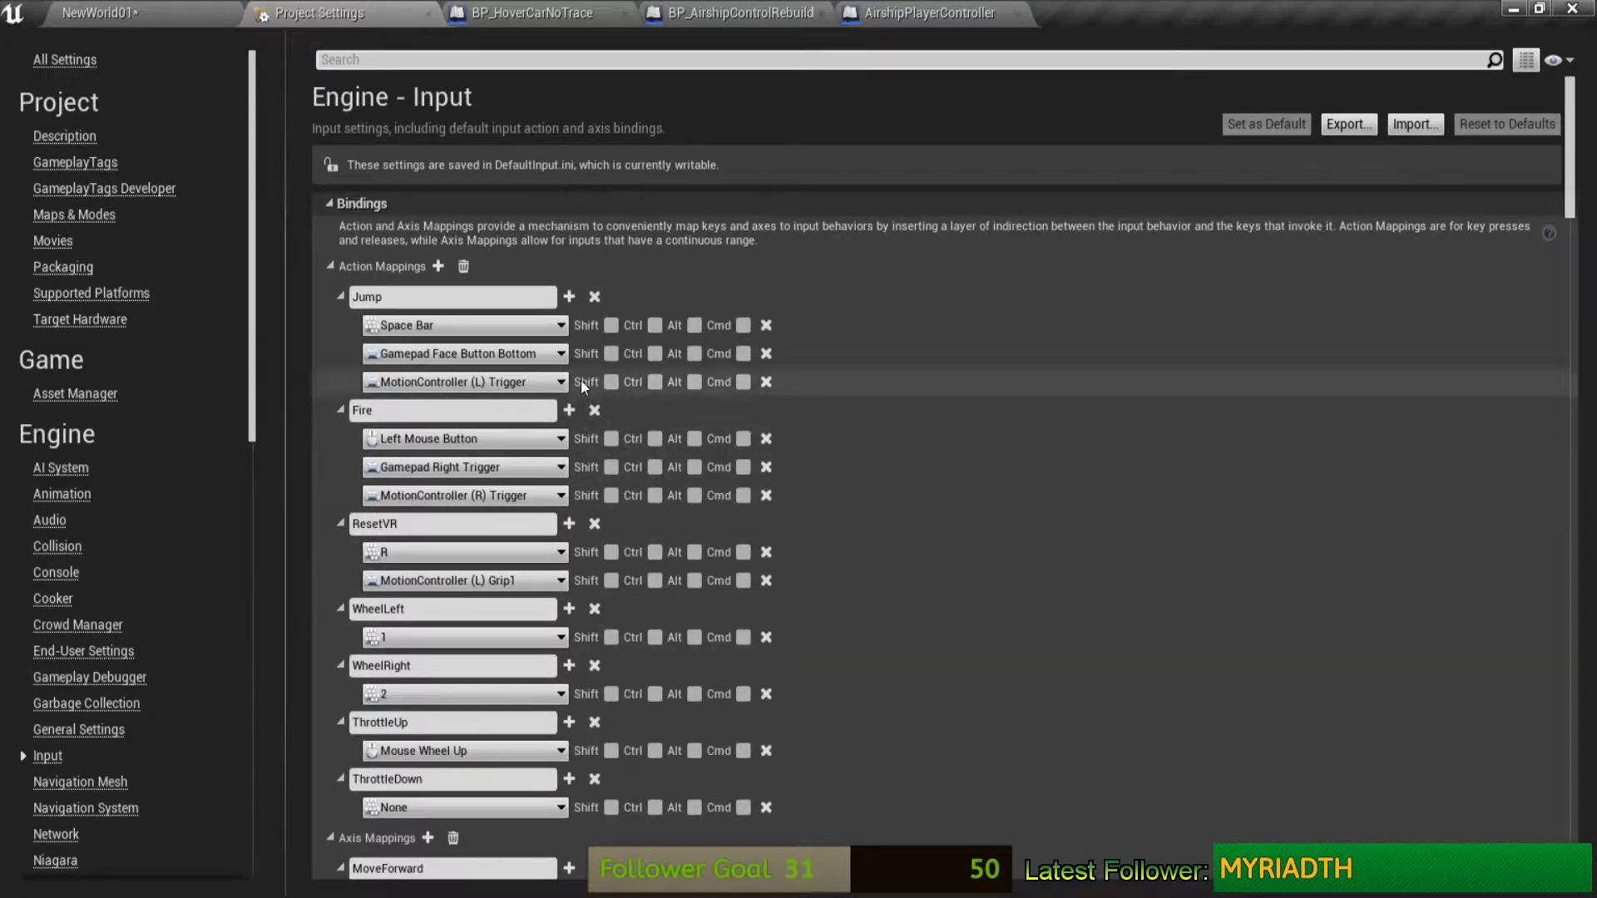
pyautogui.scroll(-3, 446, 433)
pyautogui.scroll(-3, 446, 432)
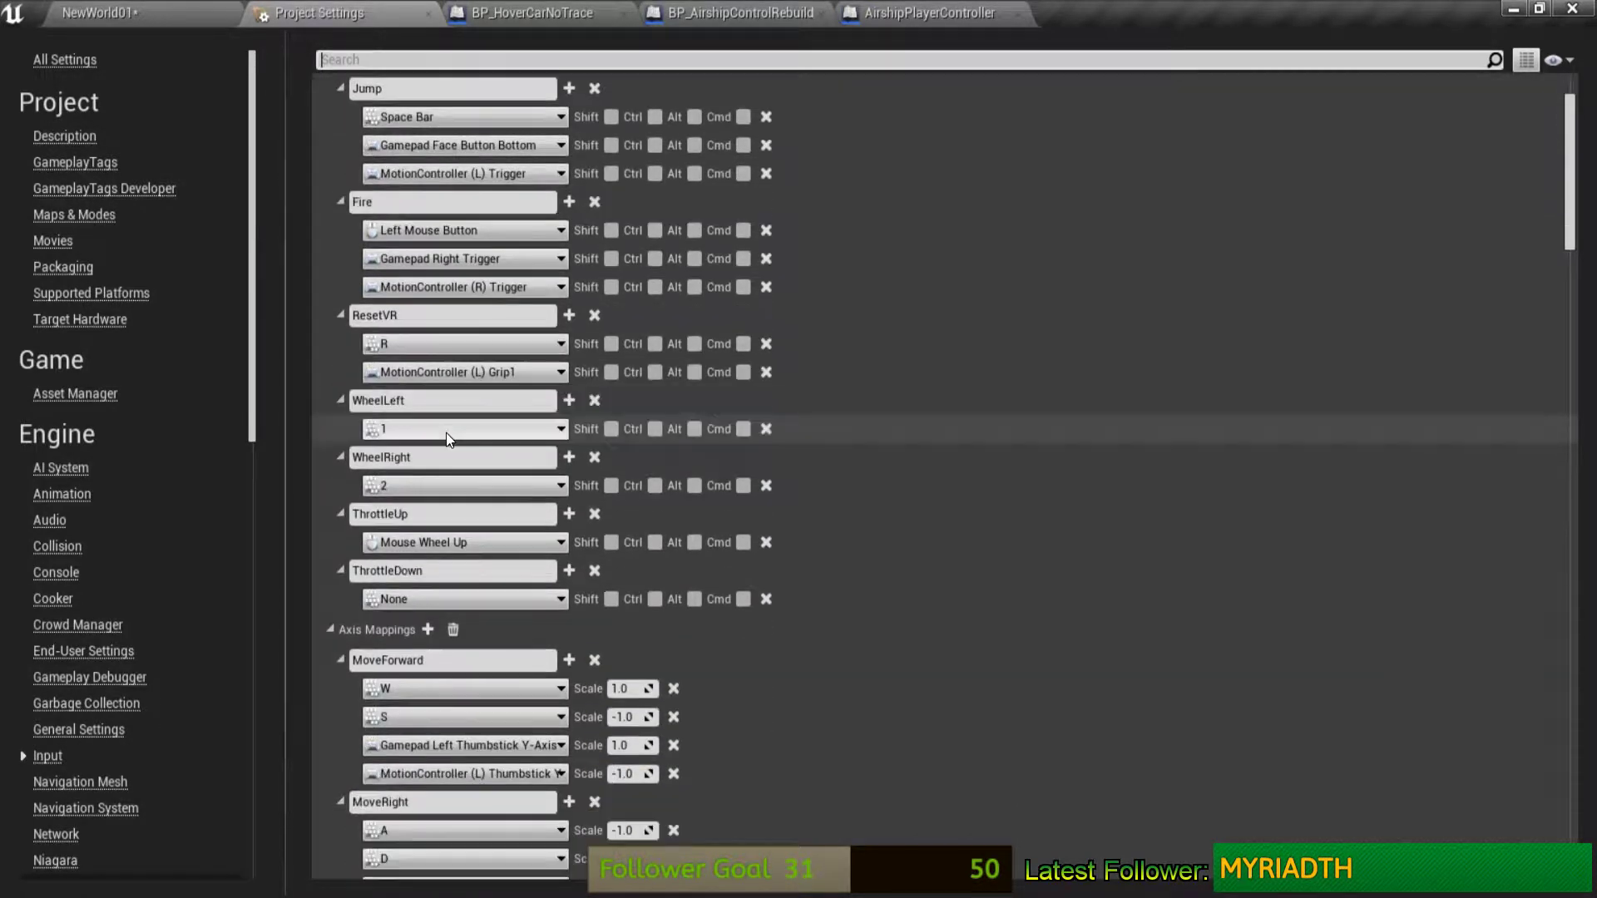
pyautogui.scroll(-3, 446, 432)
pyautogui.scroll(-4, 445, 432)
pyautogui.scroll(-2, 446, 433)
pyautogui.scroll(-5, 445, 433)
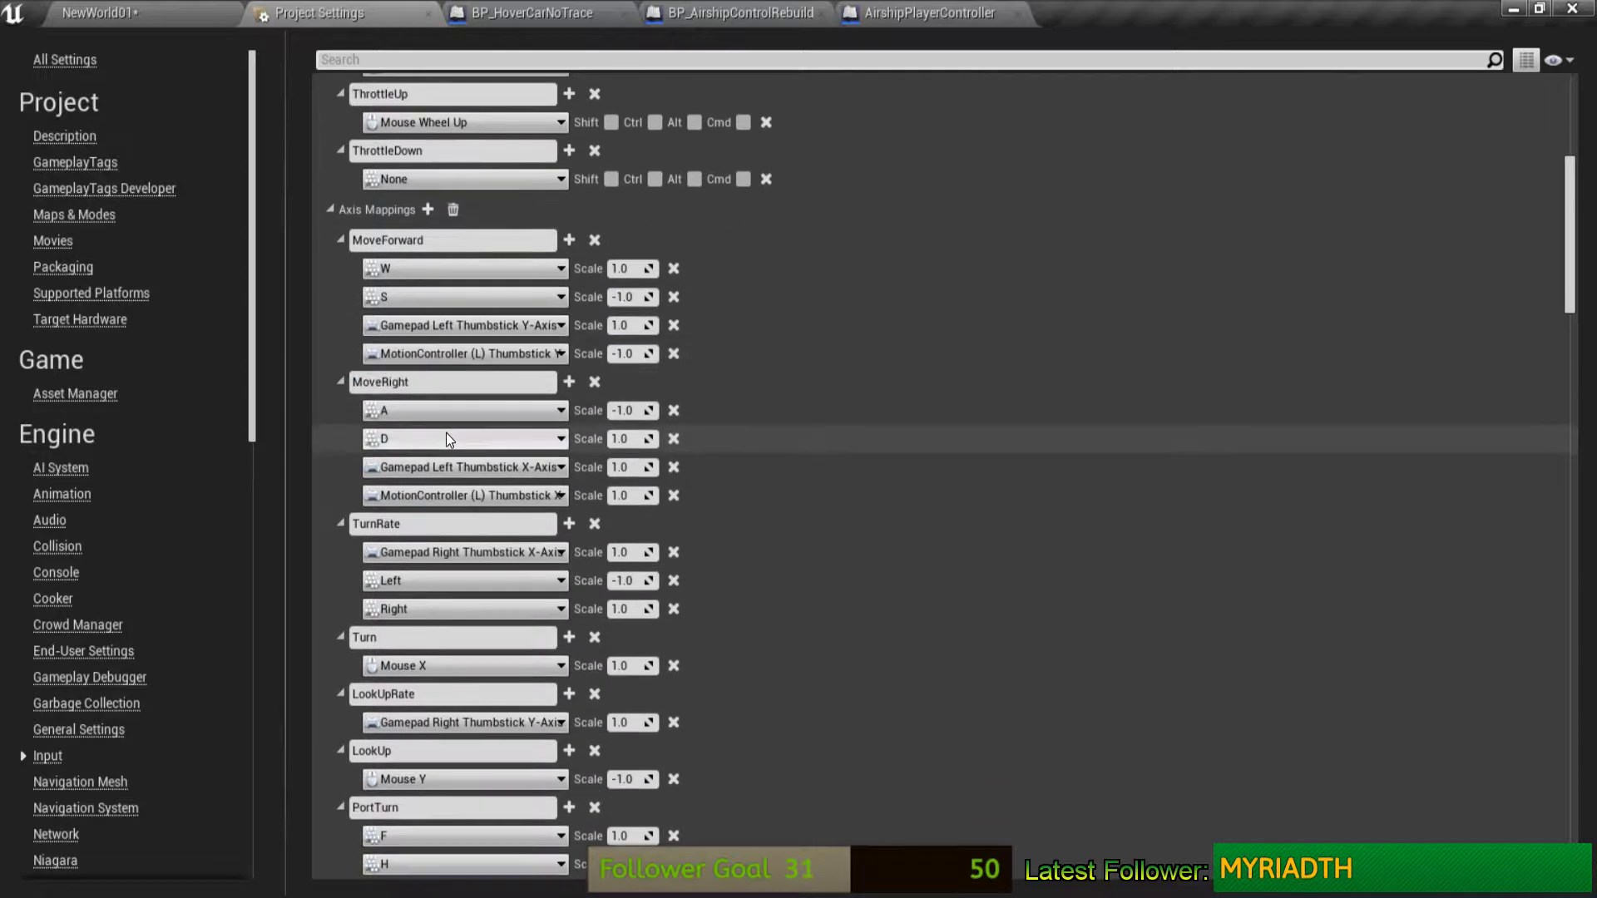
pyautogui.scroll(-3, 446, 433)
pyautogui.scroll(-1, 446, 433)
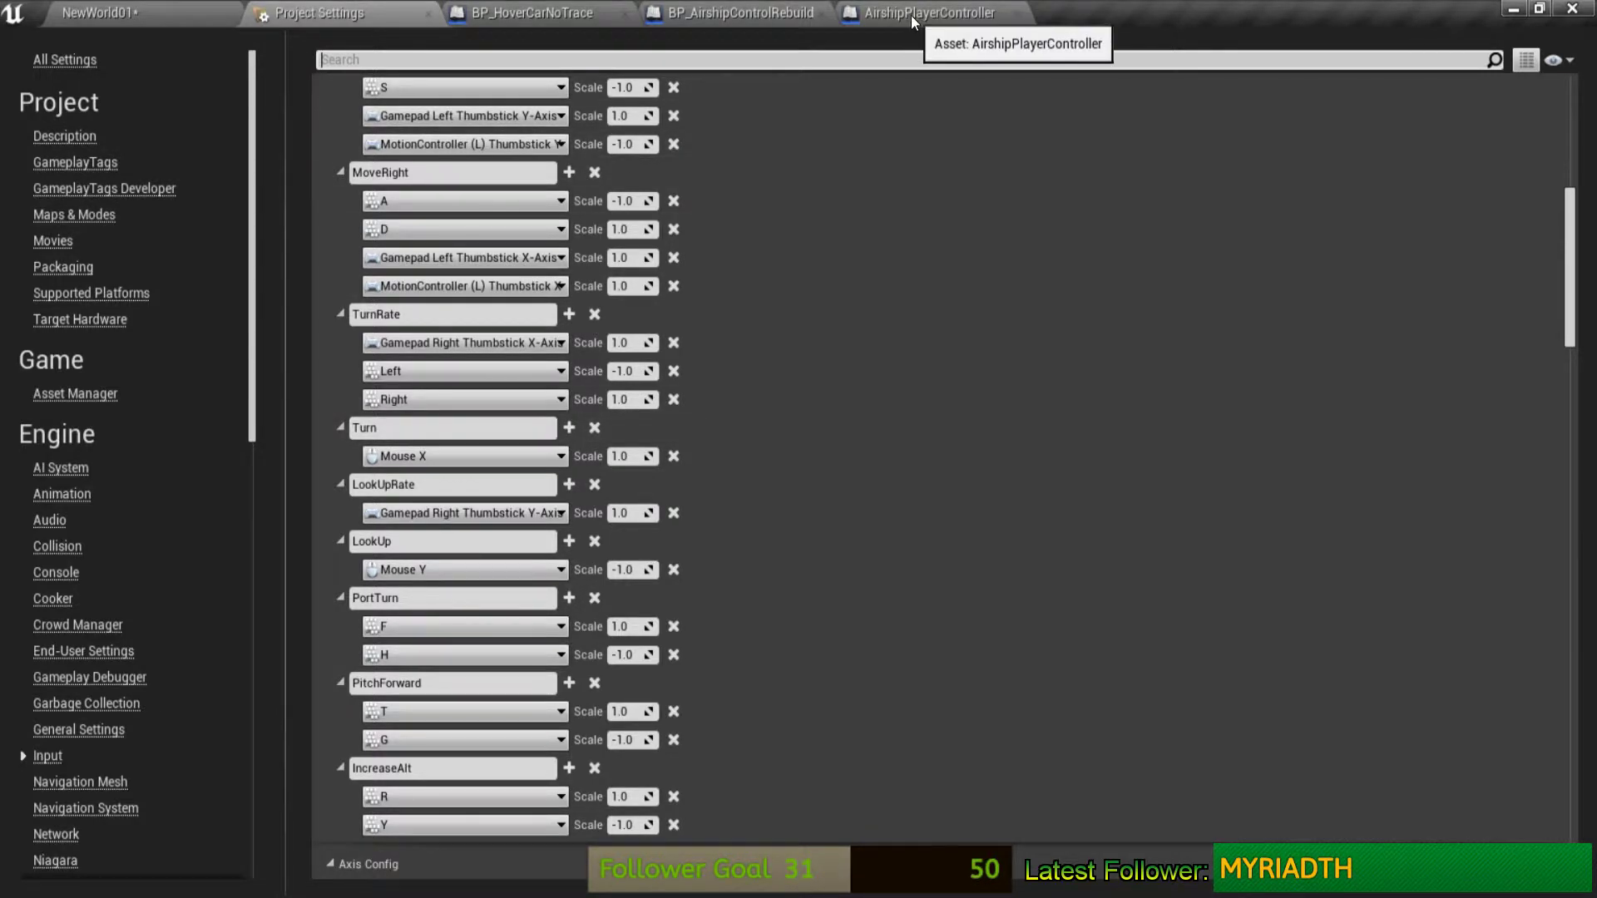
# Step: Bring the TurnPort, Add Torque and Make Vector nodes into view and move Get PortTurn nearer the multiply node
pyautogui.click(802, 13)
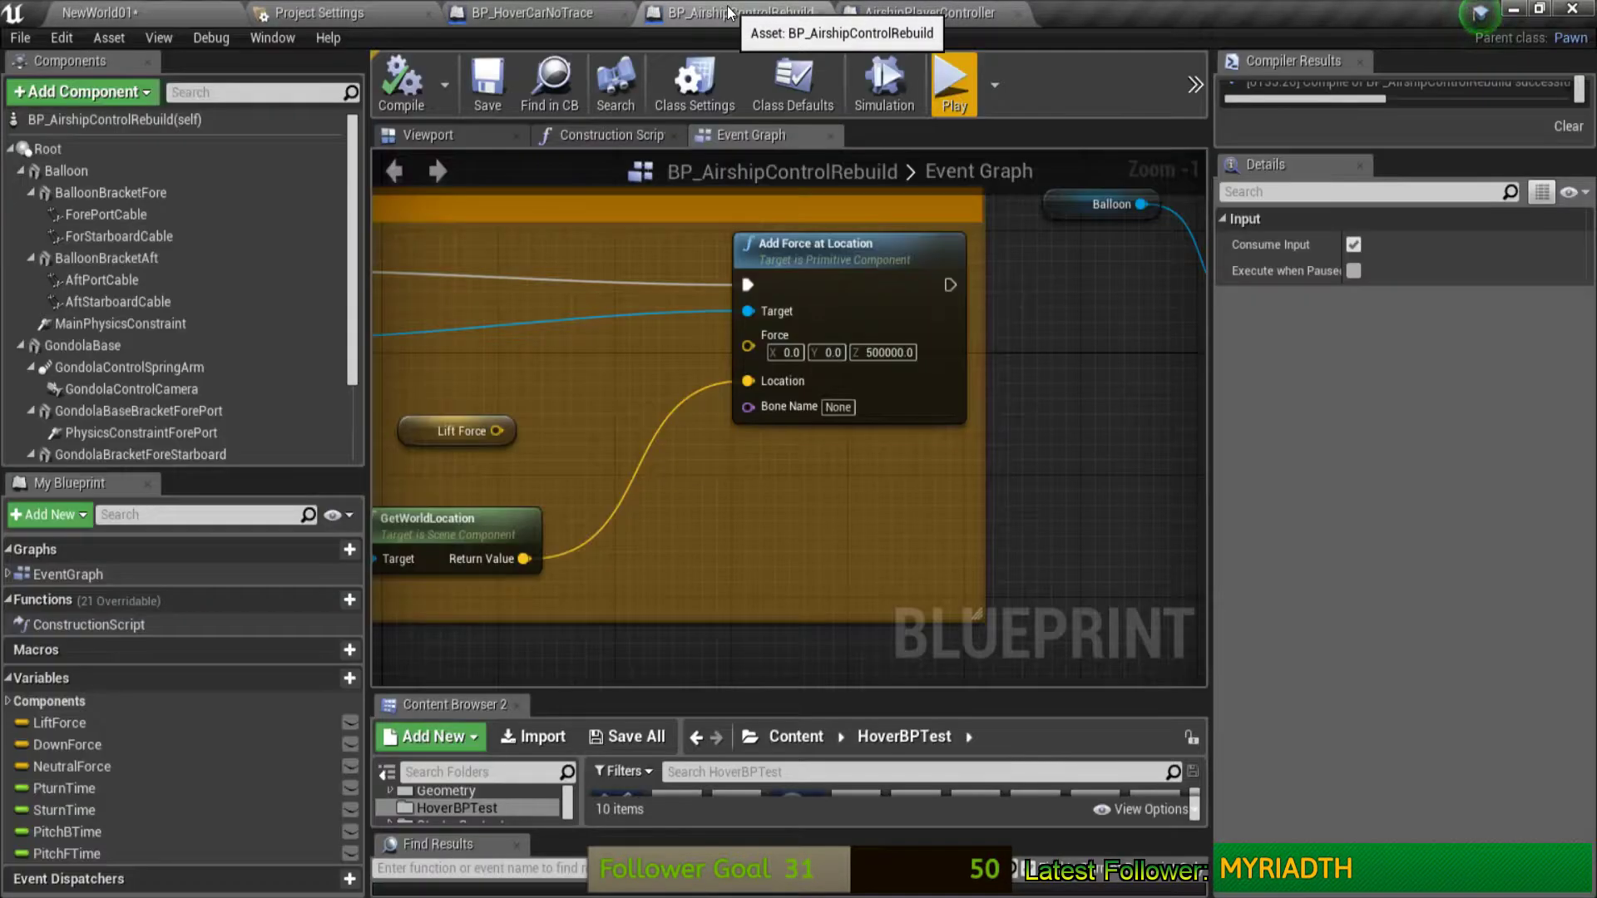
pyautogui.scroll(-1, 961, 316)
pyautogui.scroll(-1, 956, 316)
pyautogui.scroll(-1, 932, 325)
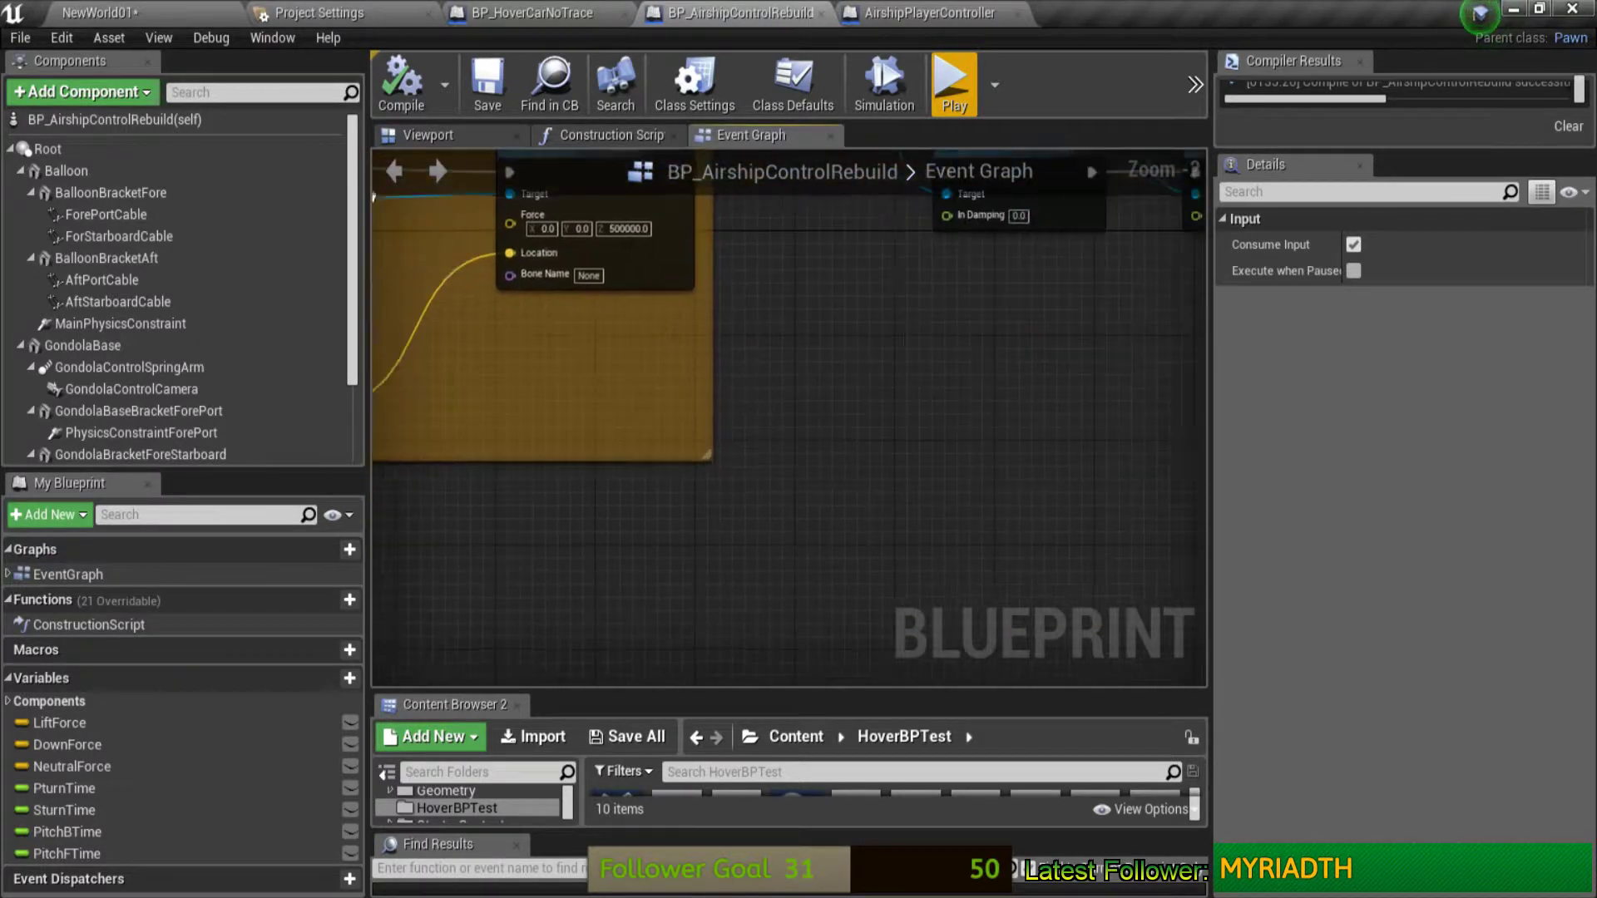
pyautogui.scroll(-1, 903, 347)
pyautogui.moveTo(900, 338); pyautogui.dragTo(569, 227, button='right')
pyautogui.scroll(1, 569, 228)
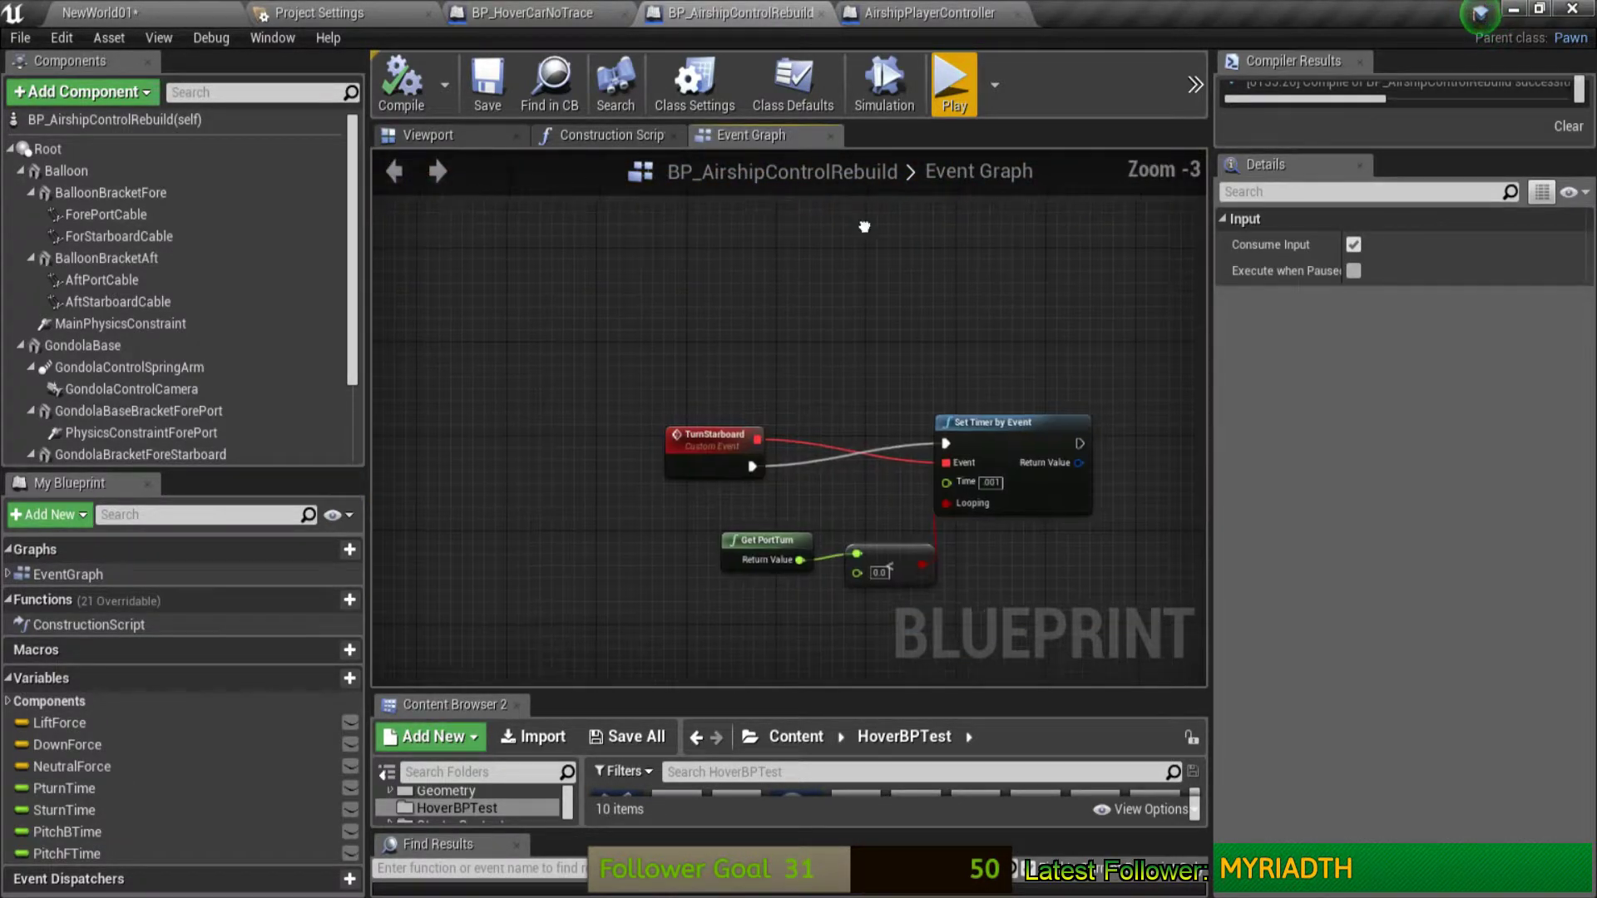
pyautogui.scroll(1, 583, 324)
pyautogui.moveTo(607, 450); pyautogui.dragTo(923, 741, button='right')
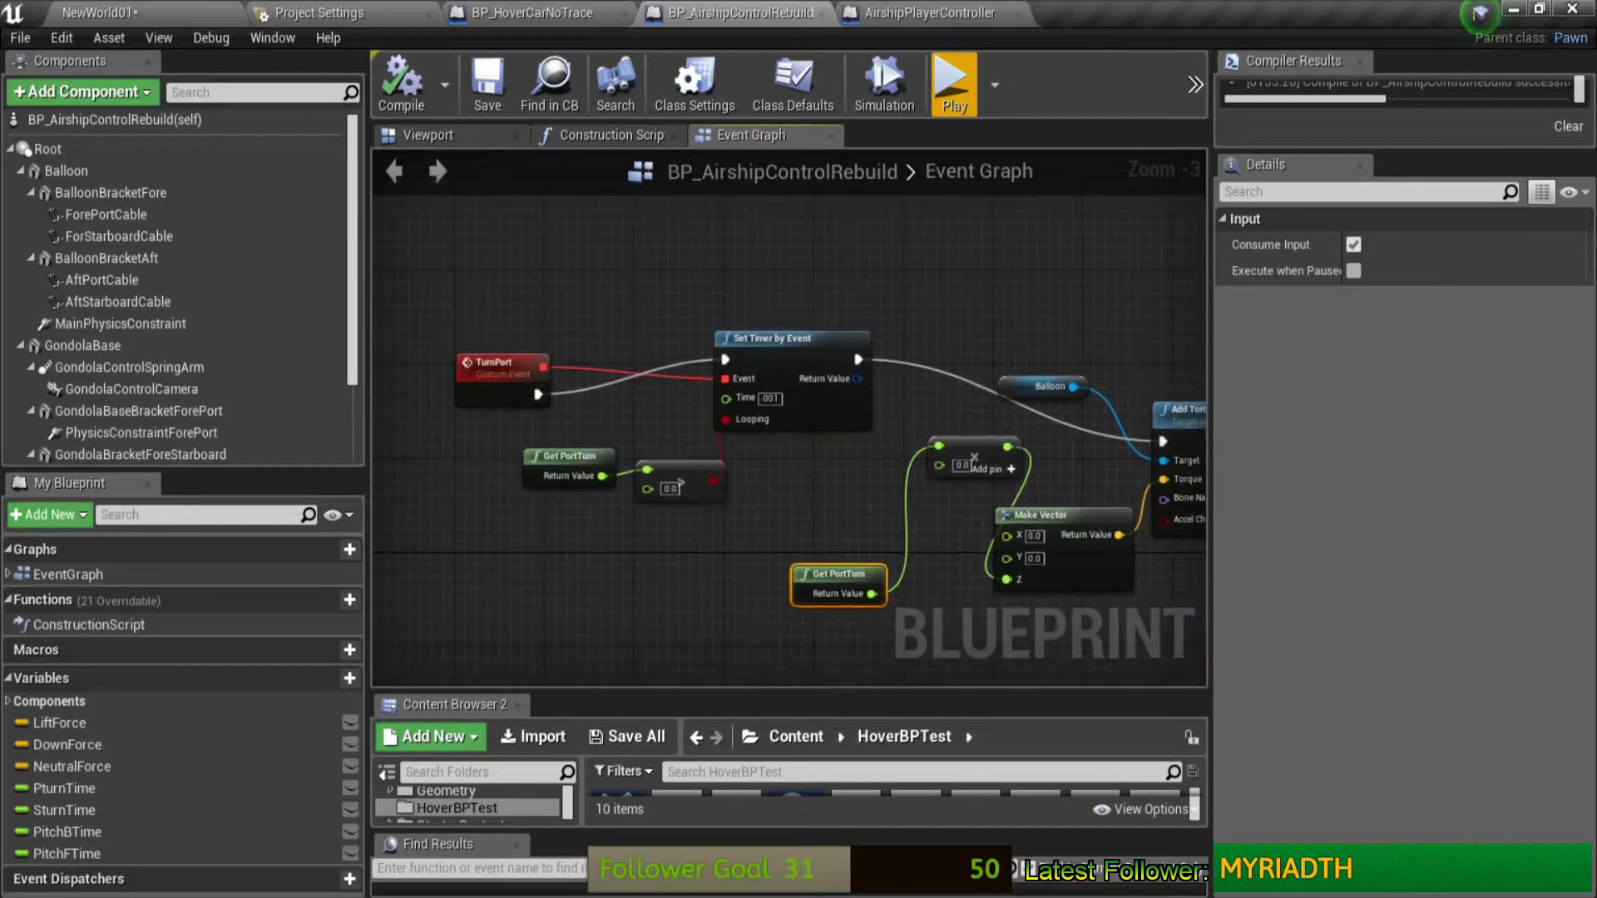
pyautogui.moveTo(835, 474); pyautogui.dragTo(797, 484, button='right')
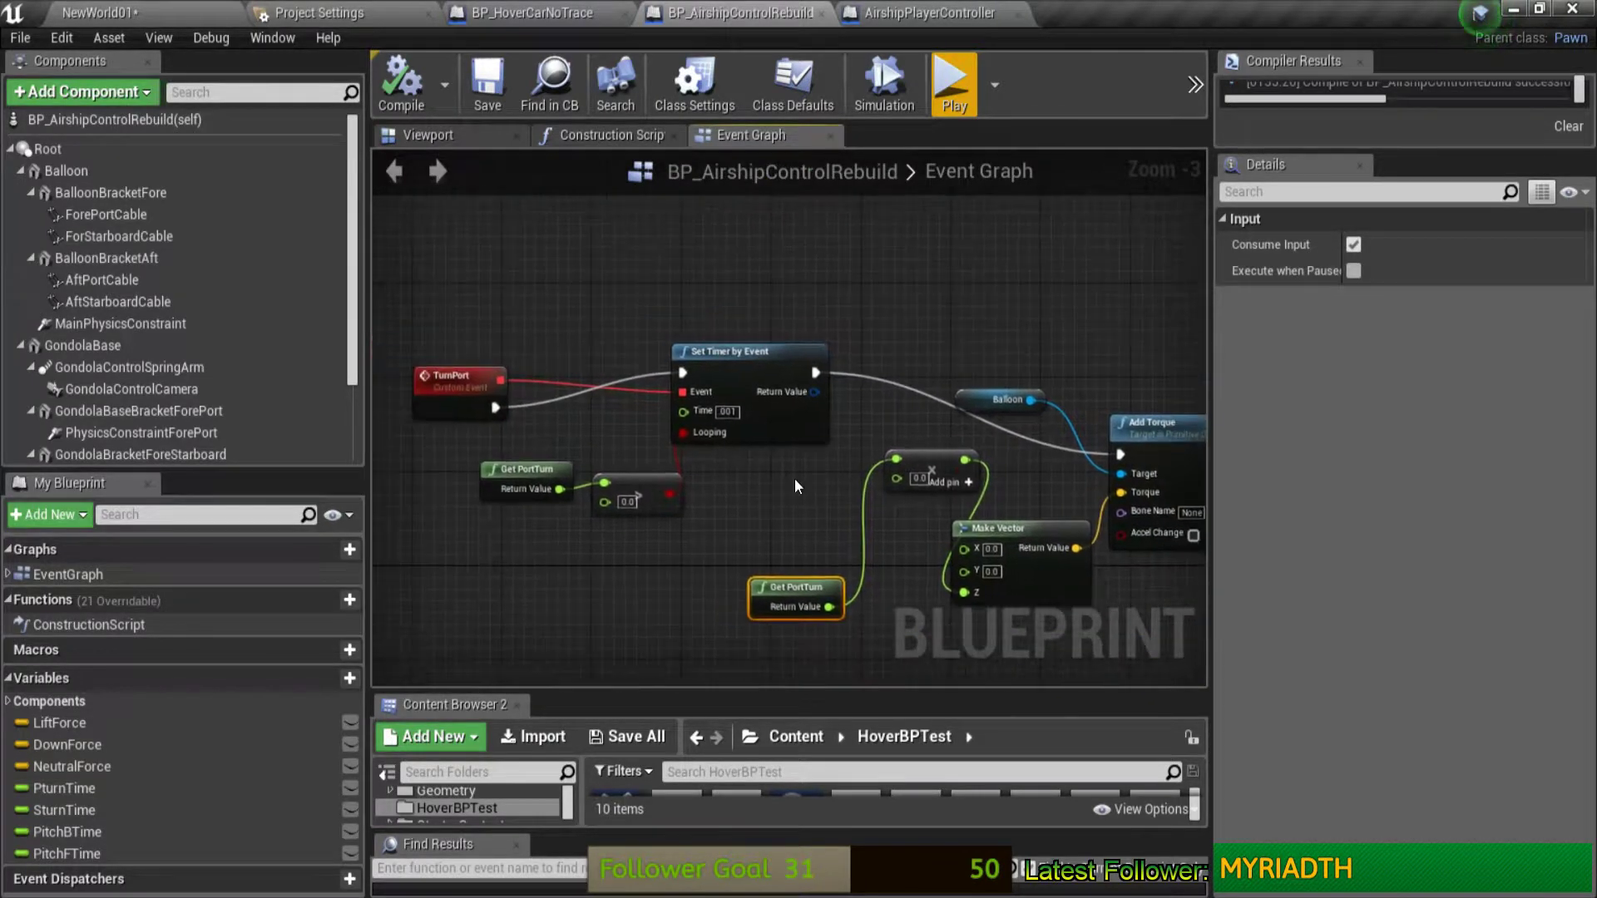
pyautogui.moveTo(801, 588); pyautogui.dragTo(750, 491)
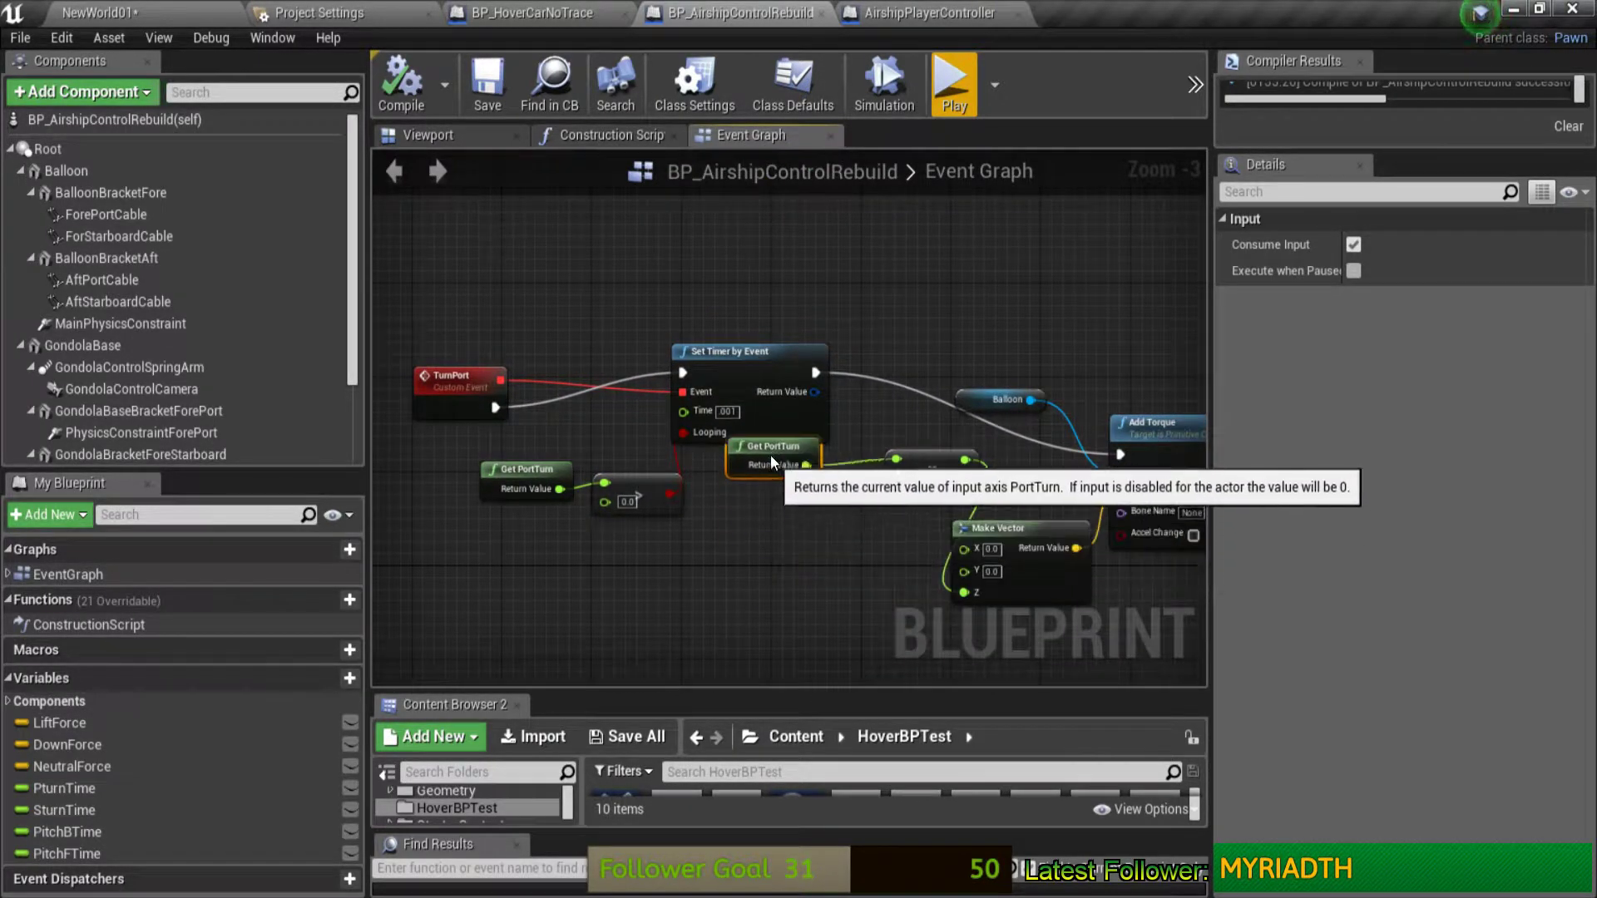
pyautogui.moveTo(895, 542); pyautogui.dragTo(715, 528, button='right')
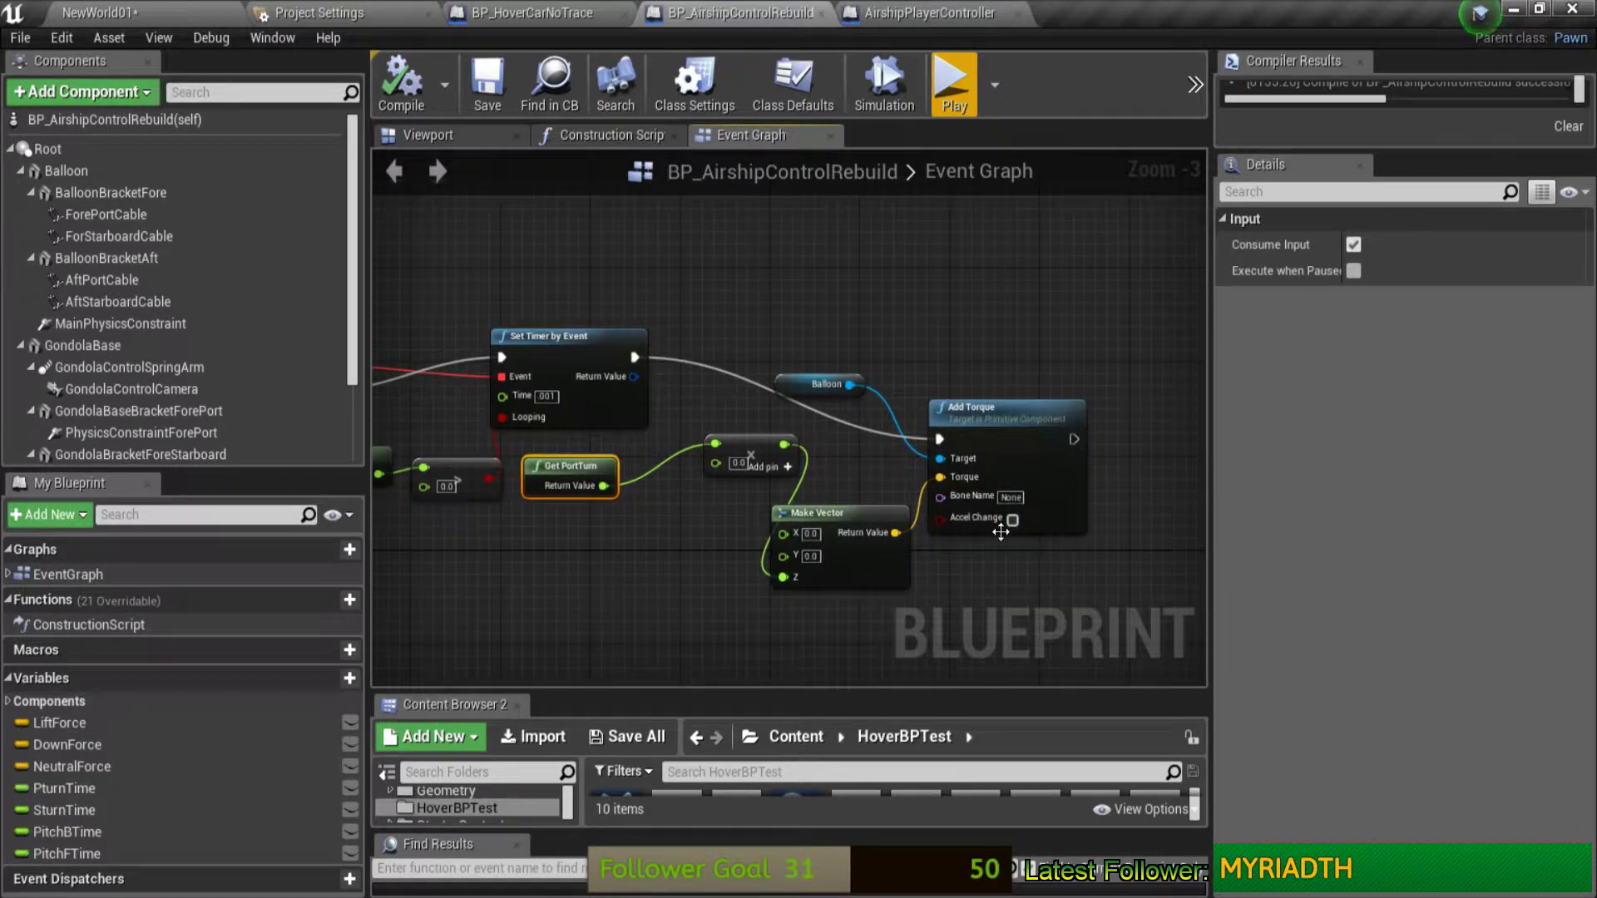
# Step: Set the multiply node's value to 200000, compile, and run a play preview
pyautogui.click(738, 462)
pyautogui.write('20')
pyautogui.write('0000')
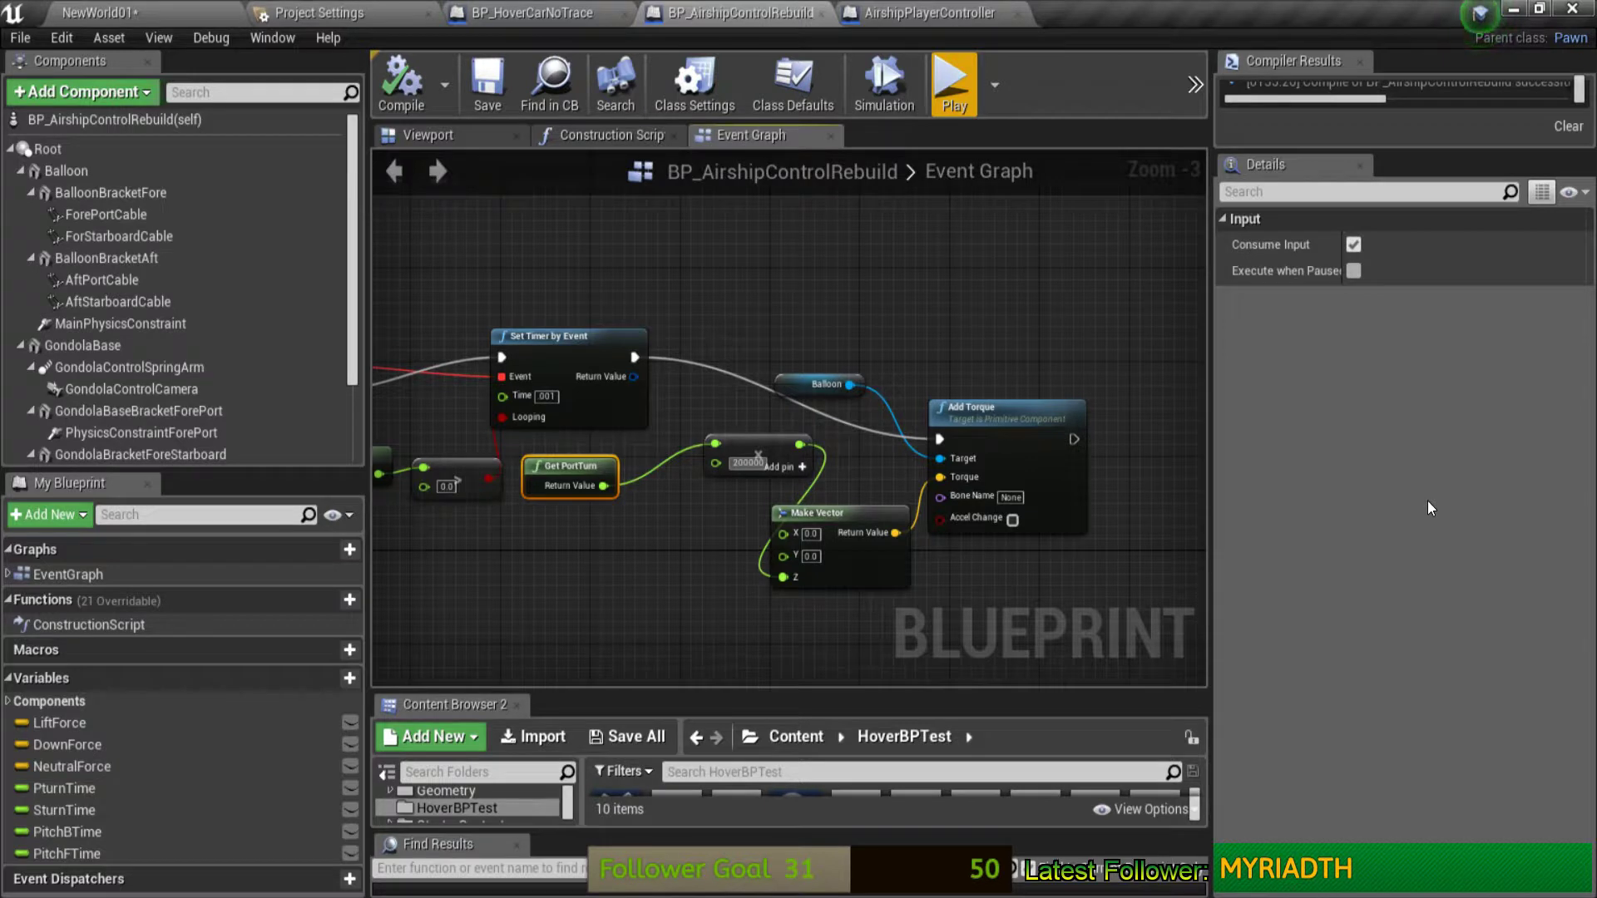
pyautogui.press('Return')
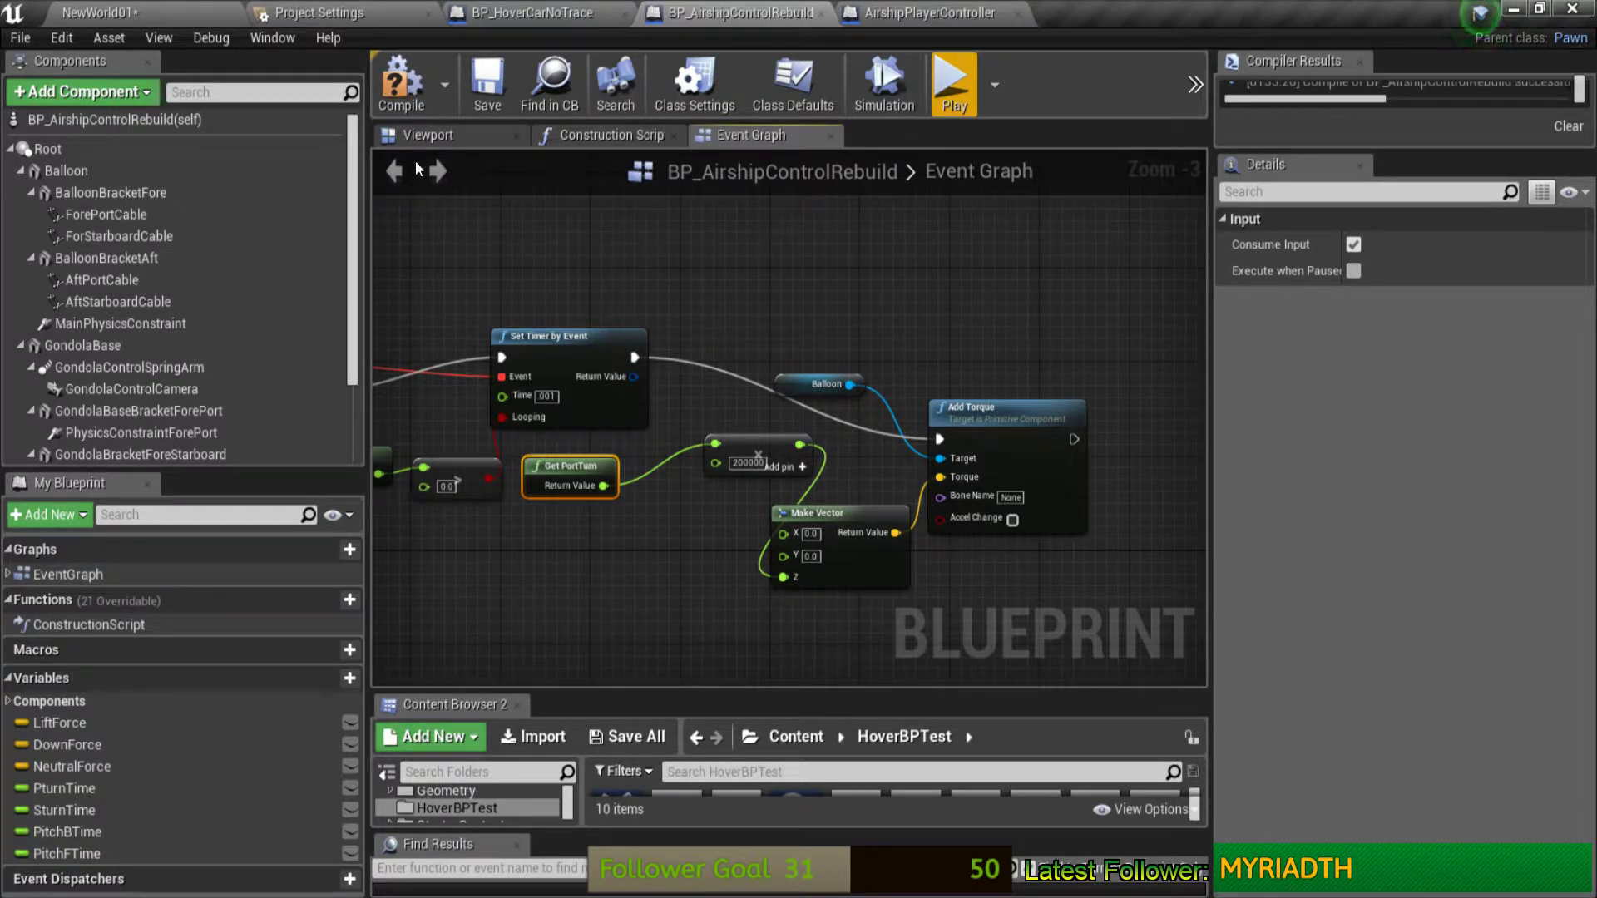
pyautogui.click(401, 83)
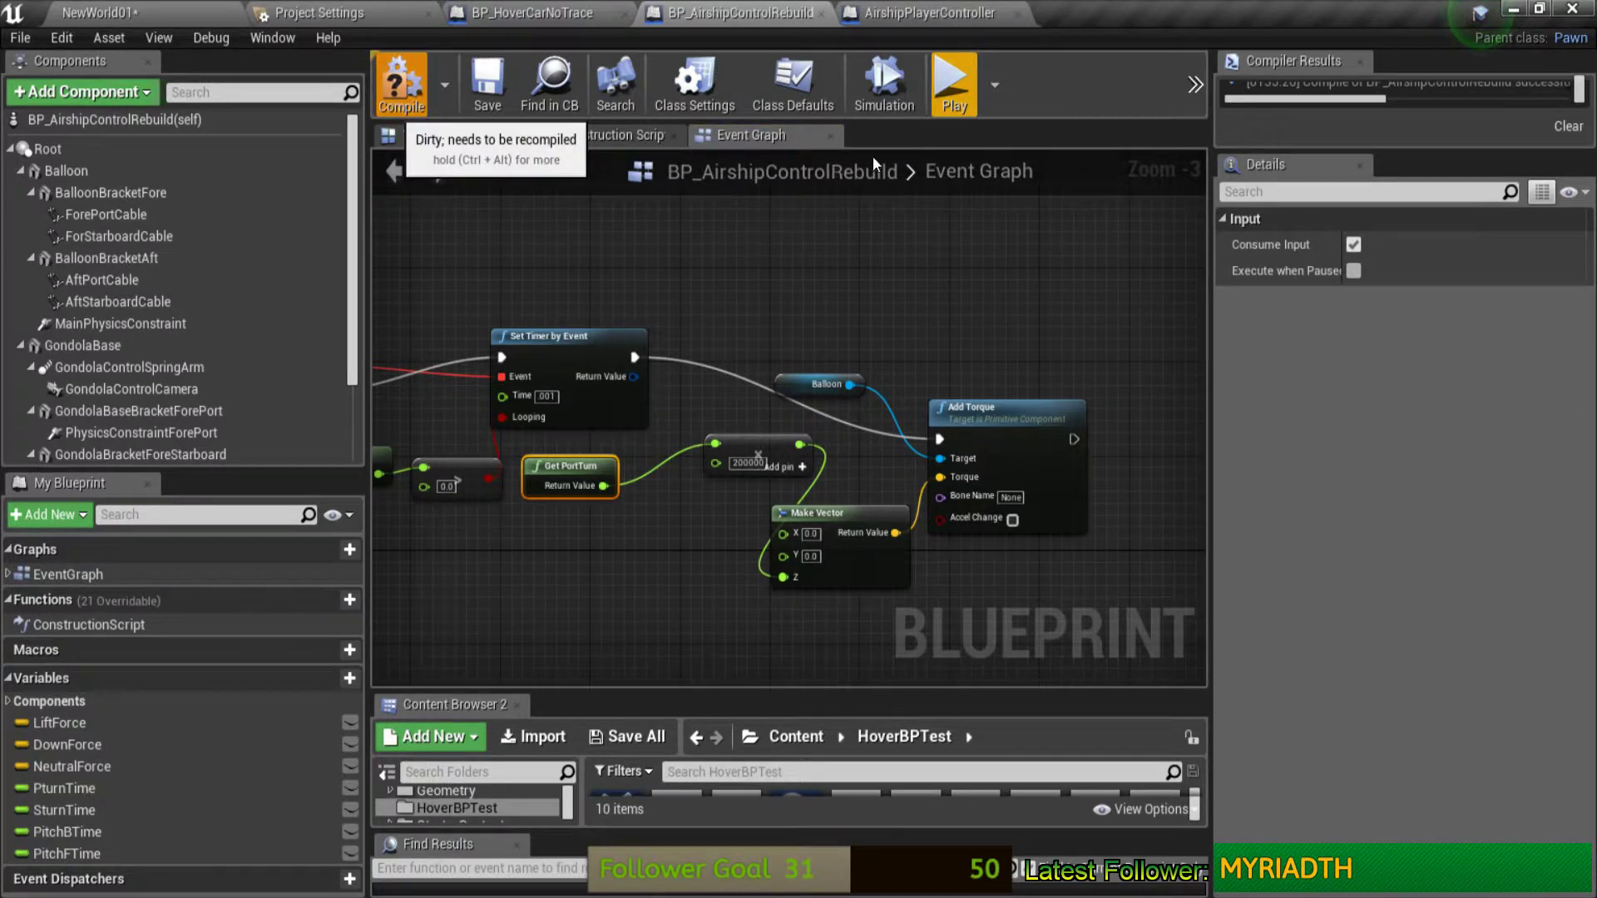
pyautogui.click(952, 98)
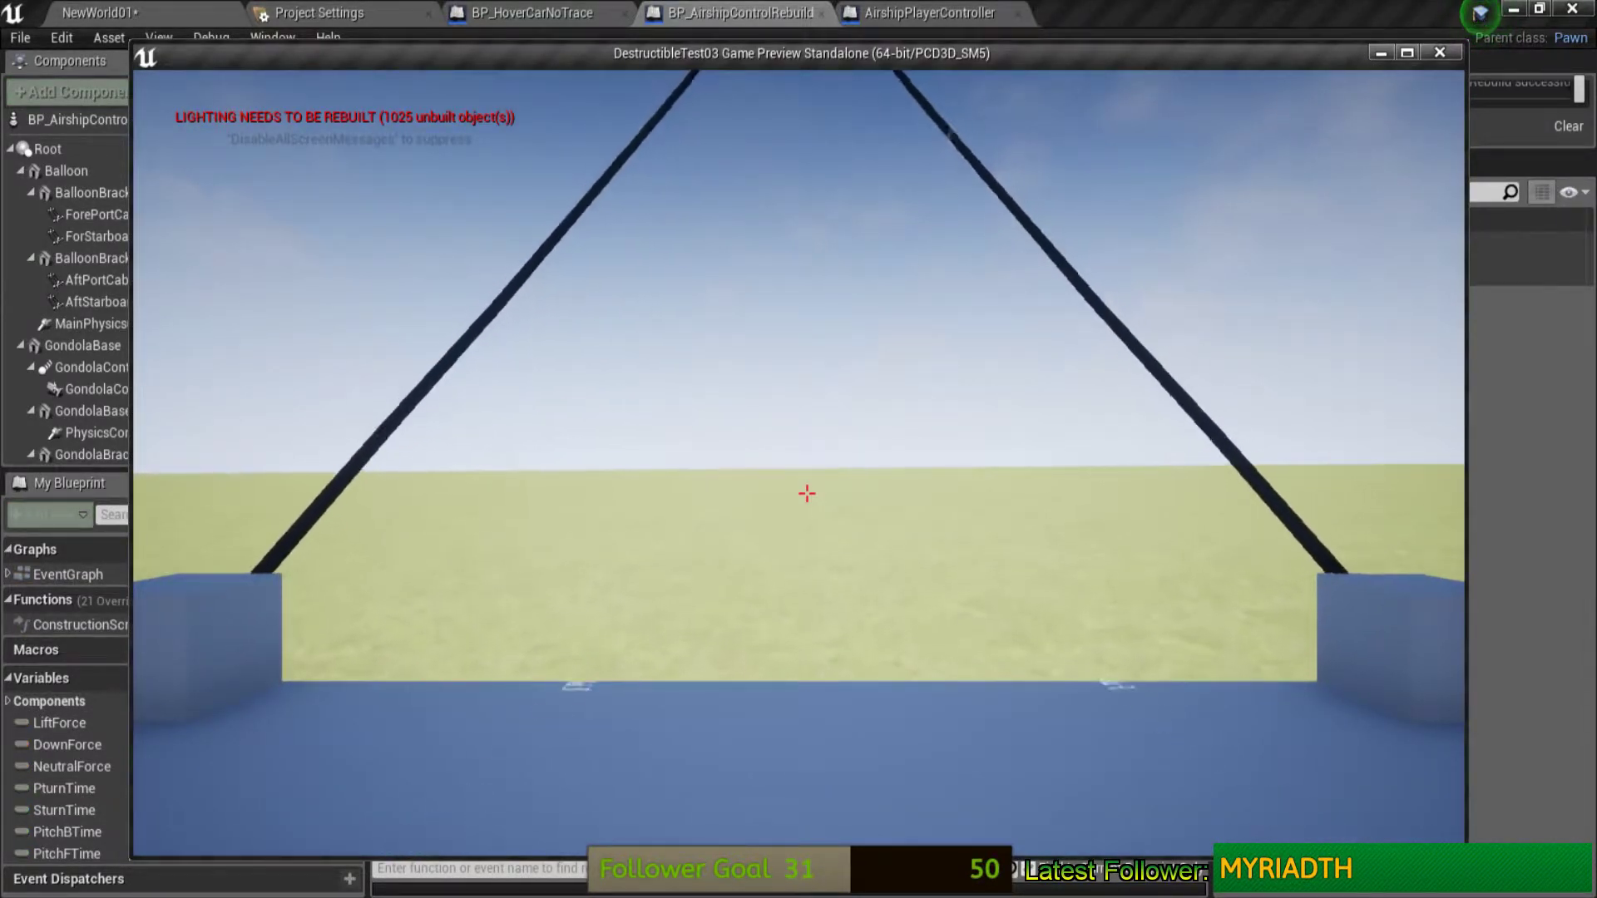
pyautogui.press('Escape')
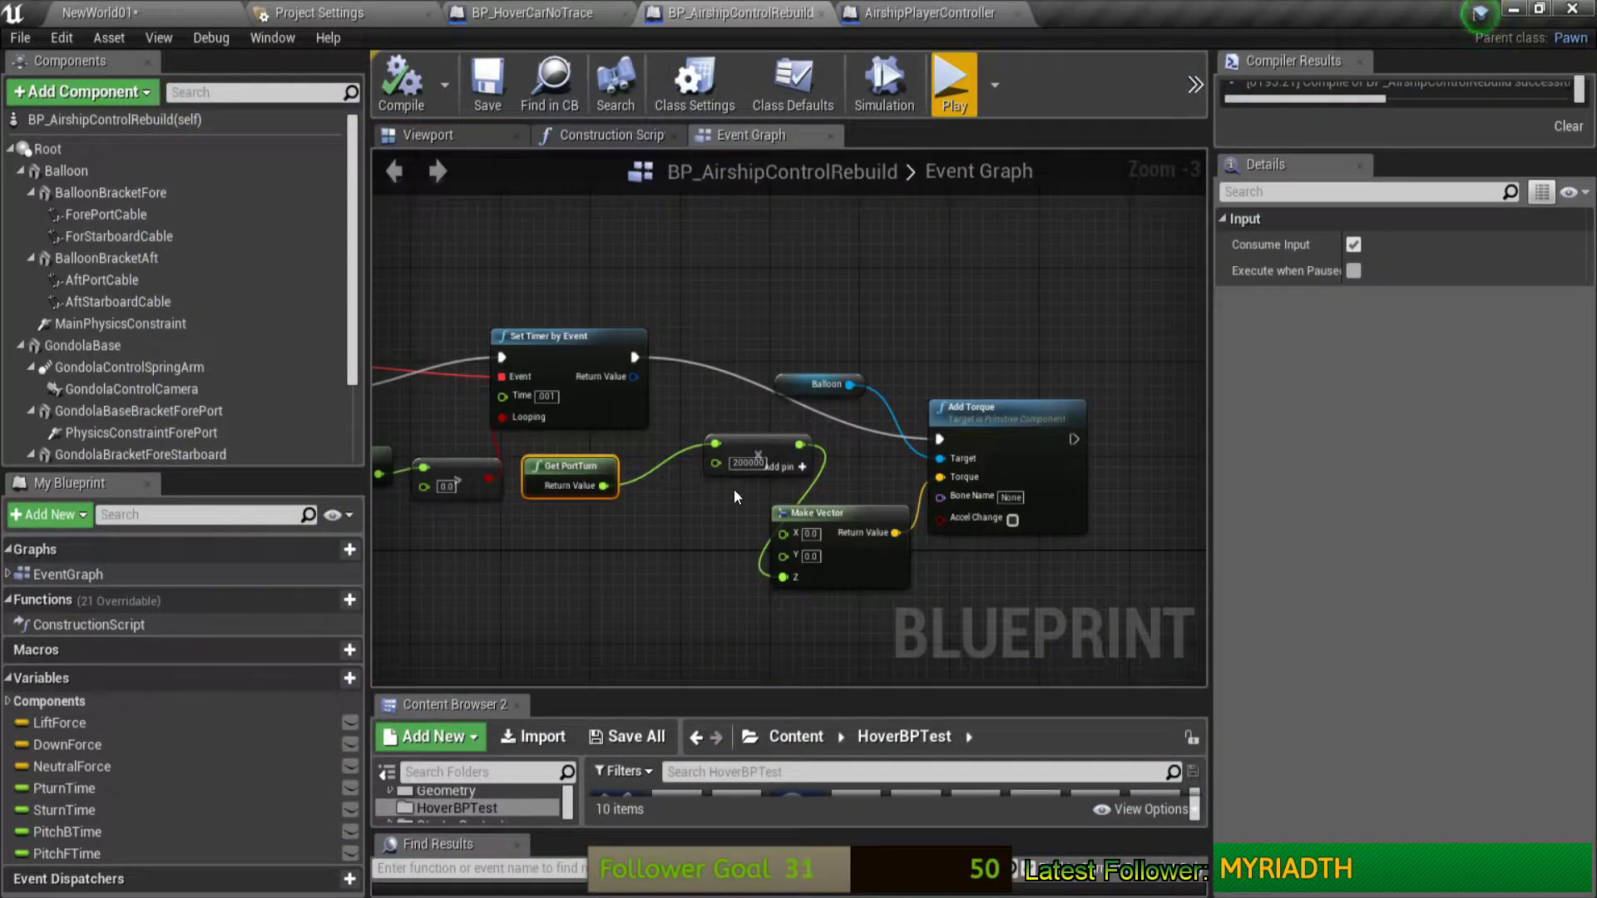
# Step: Rearrange the multiply, Add Torque and Make Vector nodes to make room
pyautogui.moveTo(742, 440); pyautogui.dragTo(683, 487)
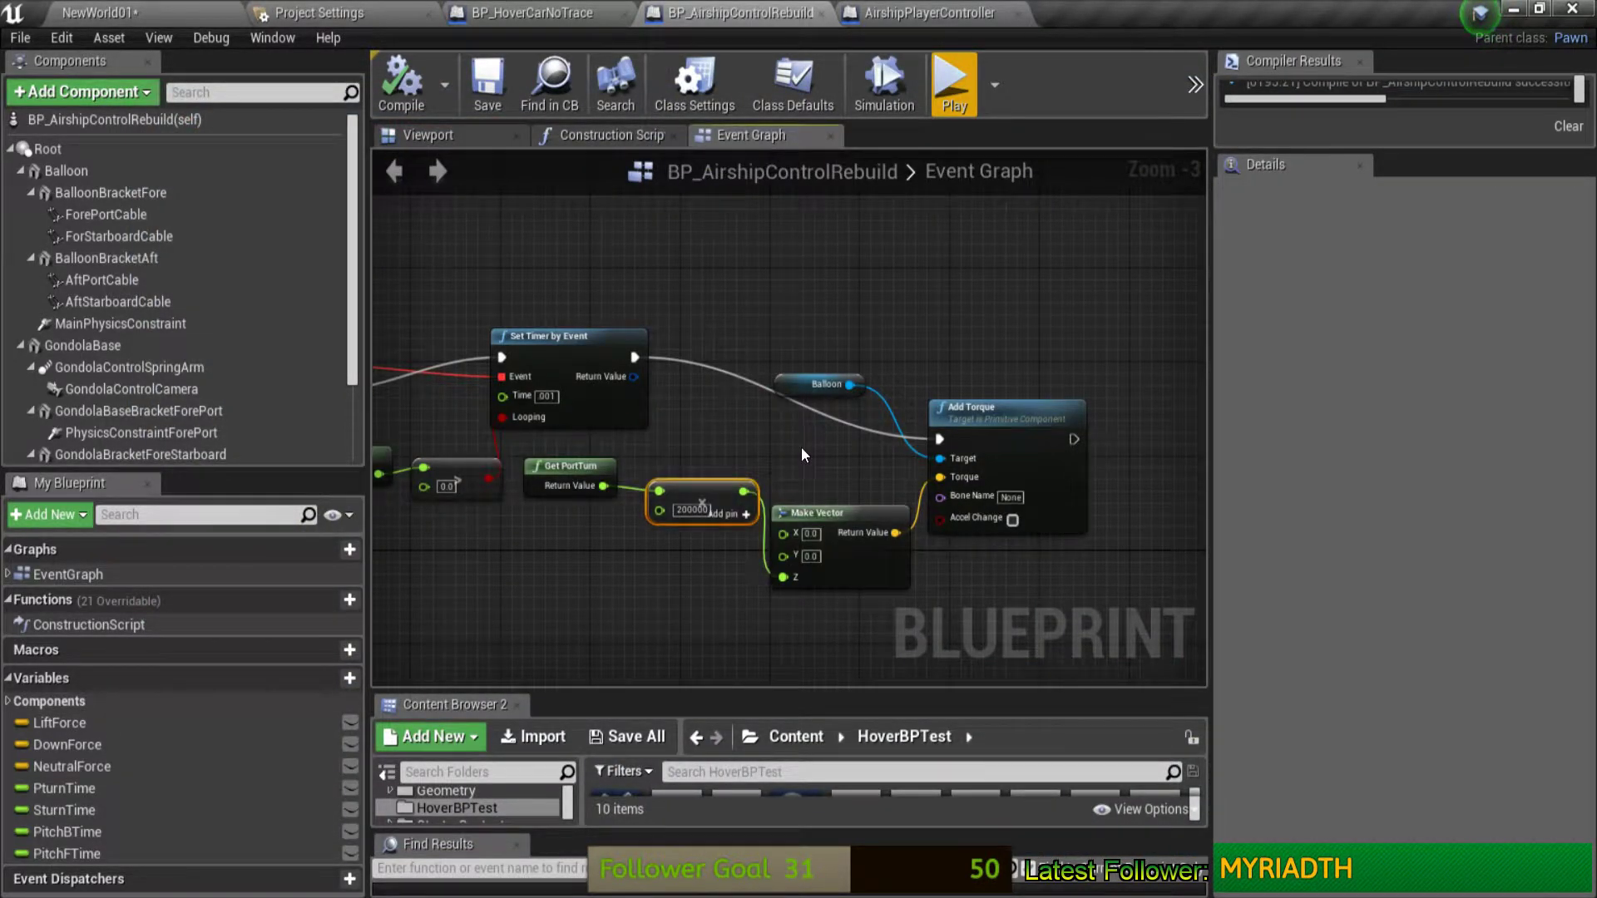
pyautogui.moveTo(1008, 551)
pyautogui.mouseDown(button='right')
pyautogui.moveTo(888, 371)
pyautogui.moveTo(1193, 360)
pyautogui.moveTo(1012, 371)
pyautogui.mouseUp(button='right')
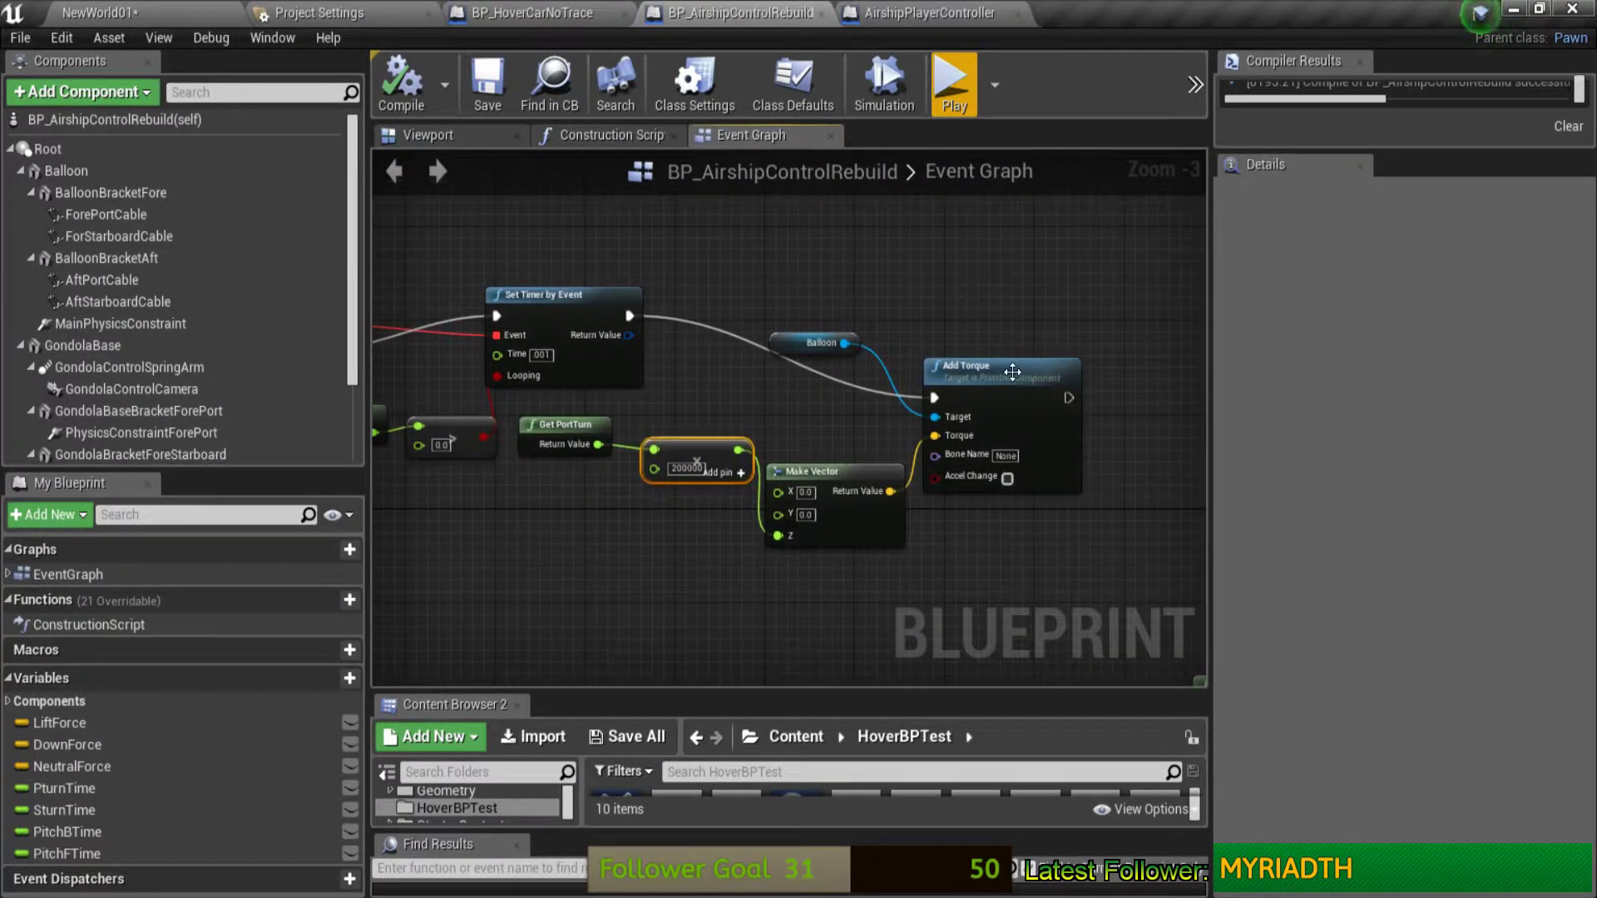
pyautogui.moveTo(1013, 371); pyautogui.dragTo(1137, 312)
pyautogui.moveTo(848, 480)
pyautogui.mouseDown()
pyautogui.moveTo(1005, 469)
pyautogui.moveTo(958, 471)
pyautogui.mouseUp()
# Step: Add a Print String after Set Timer showing the multiplied PortTurn, then continue into Add Torque
pyautogui.keyDown('ctrl'); pyautogui.moveTo(630, 316); pyautogui.dragTo(707, 294); pyautogui.keyUp('ctrl')
pyautogui.write('p')
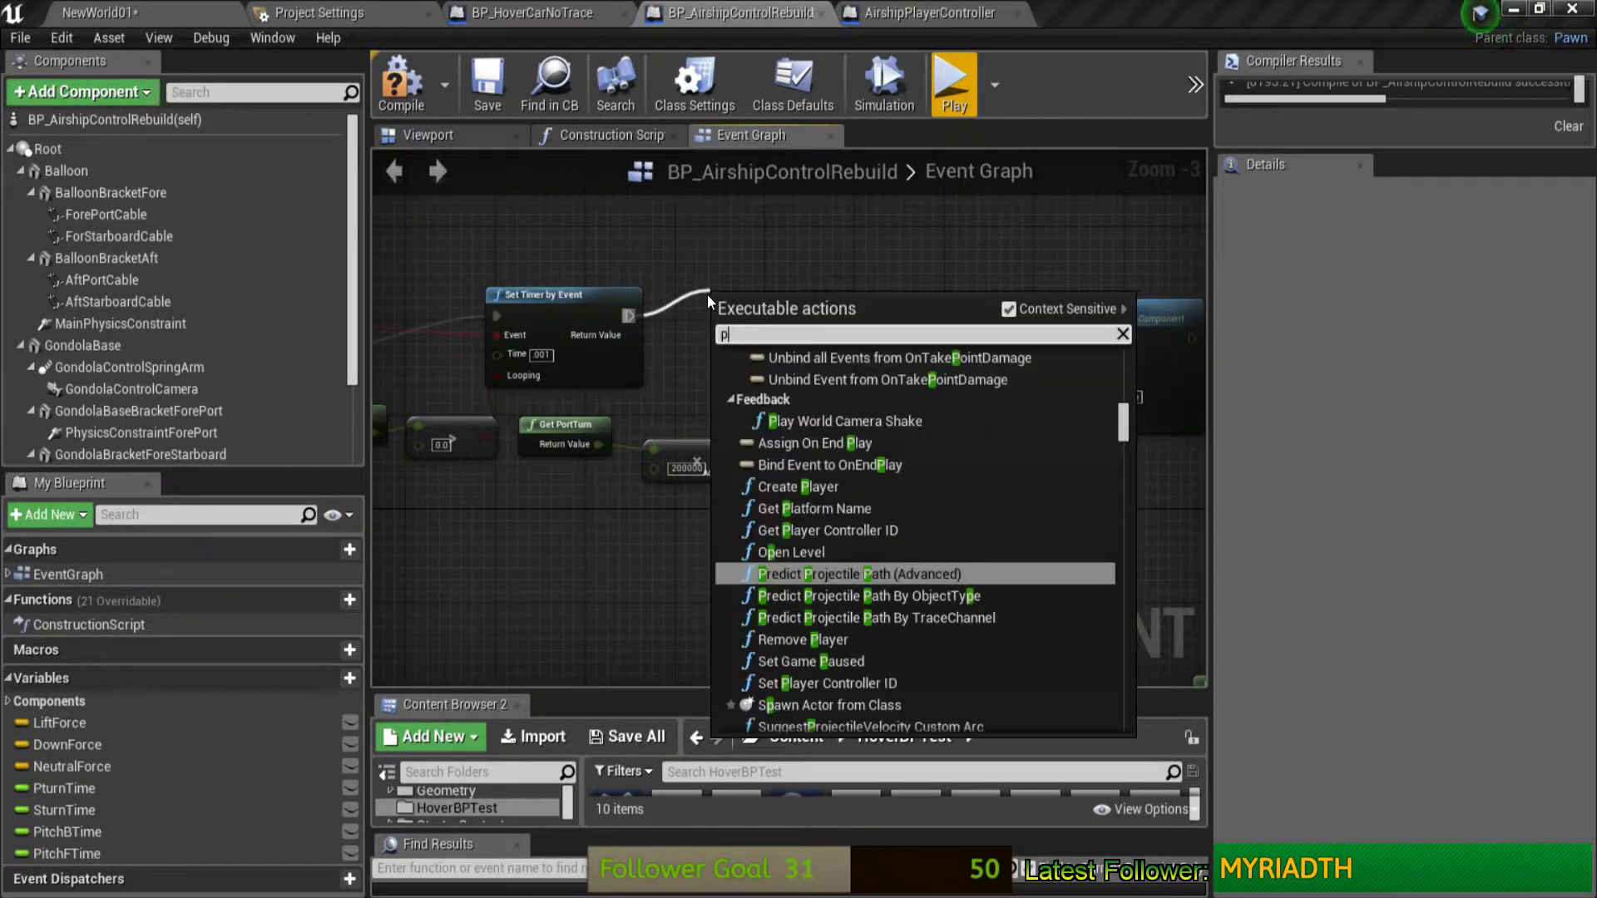
pyautogui.write('rint str')
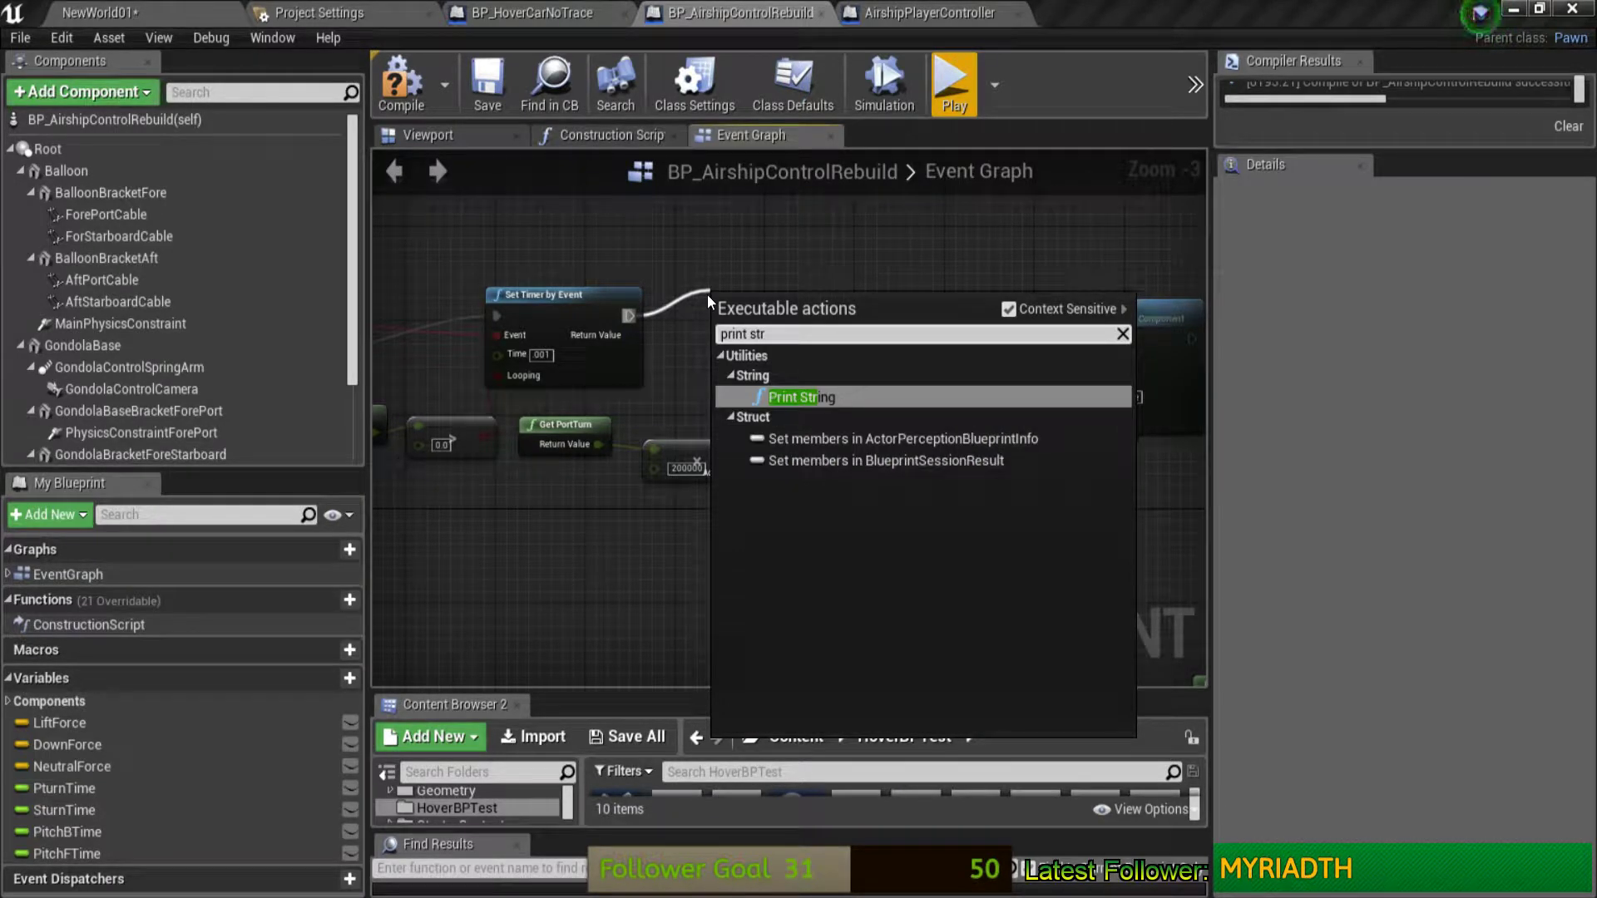
pyautogui.click(887, 398)
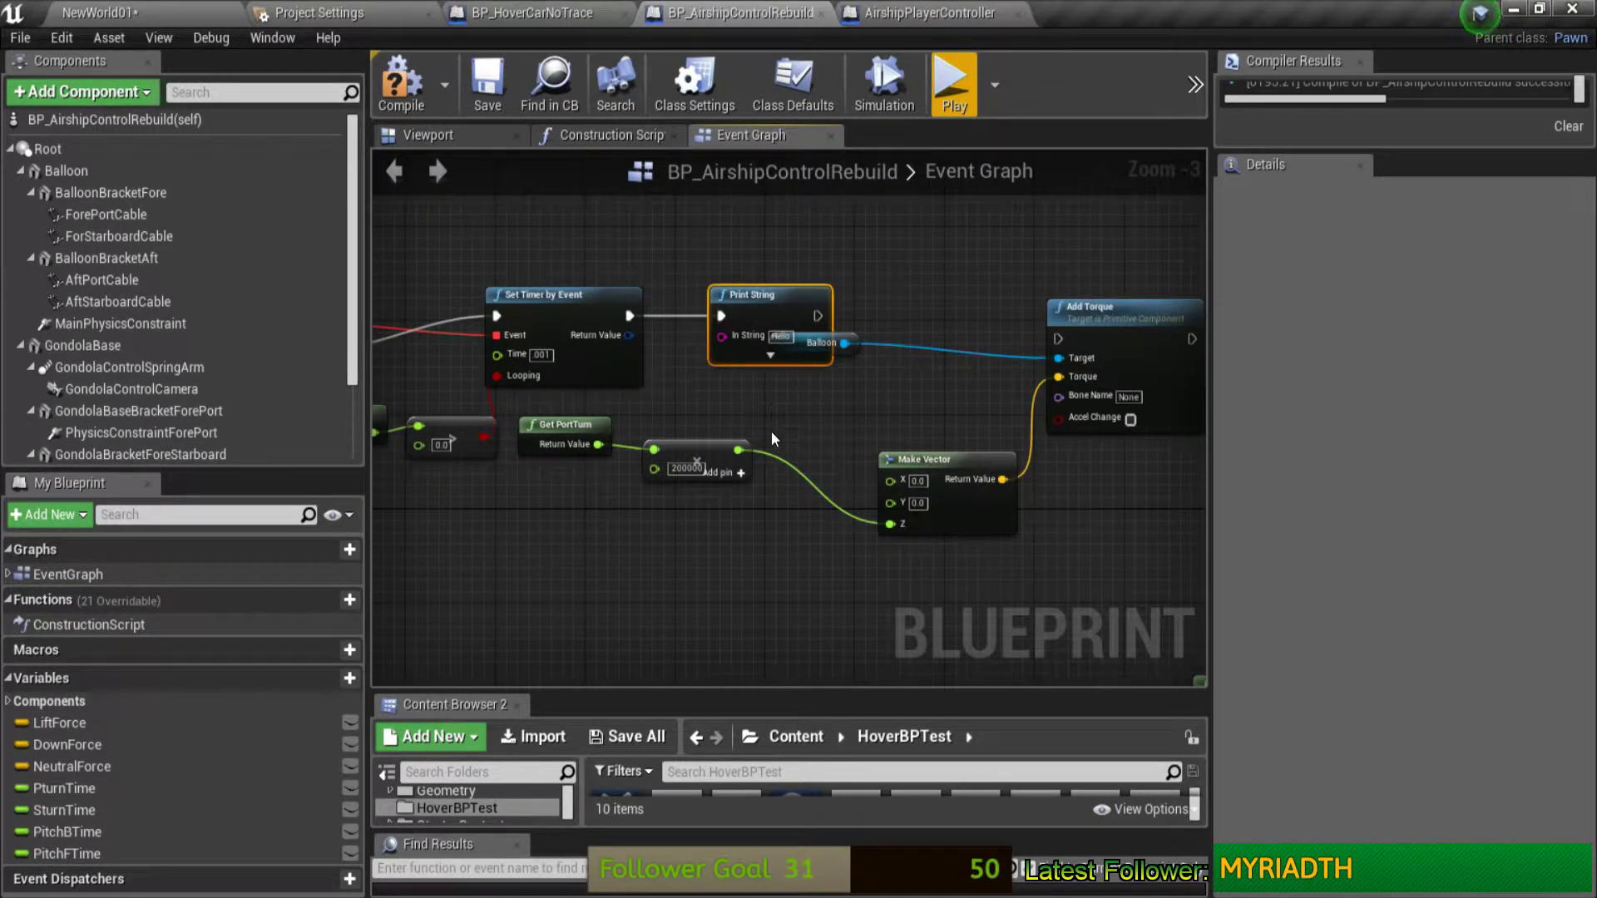
pyautogui.moveTo(738, 450); pyautogui.dragTo(722, 341)
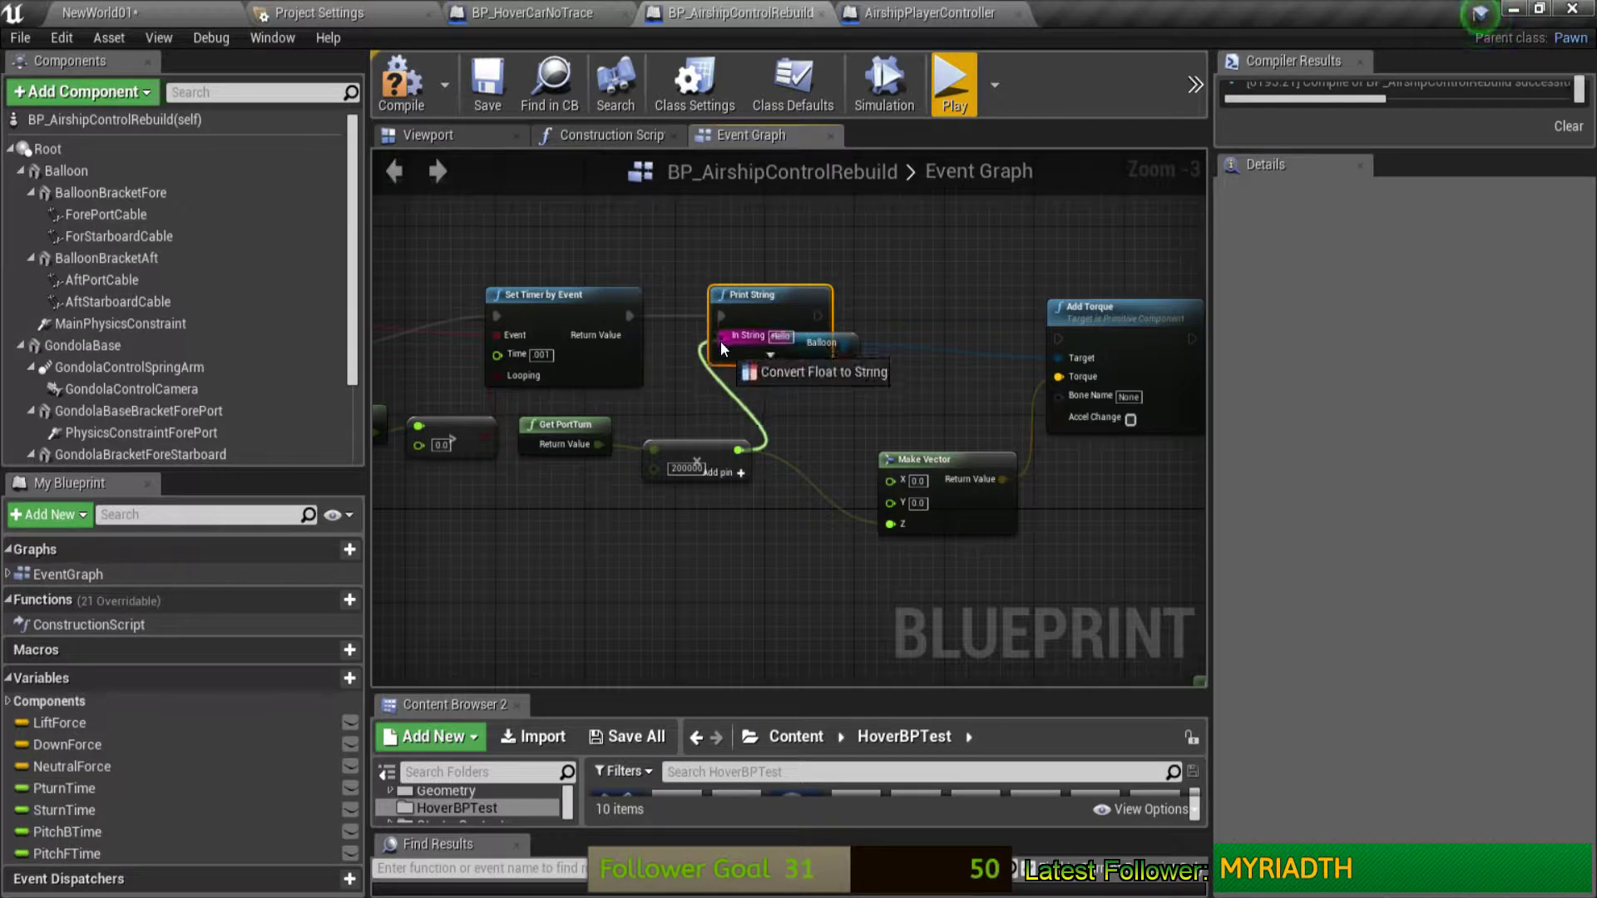
pyautogui.moveTo(792, 316); pyautogui.dragTo(1058, 337)
pyautogui.moveTo(844, 341); pyautogui.dragTo(1058, 357)
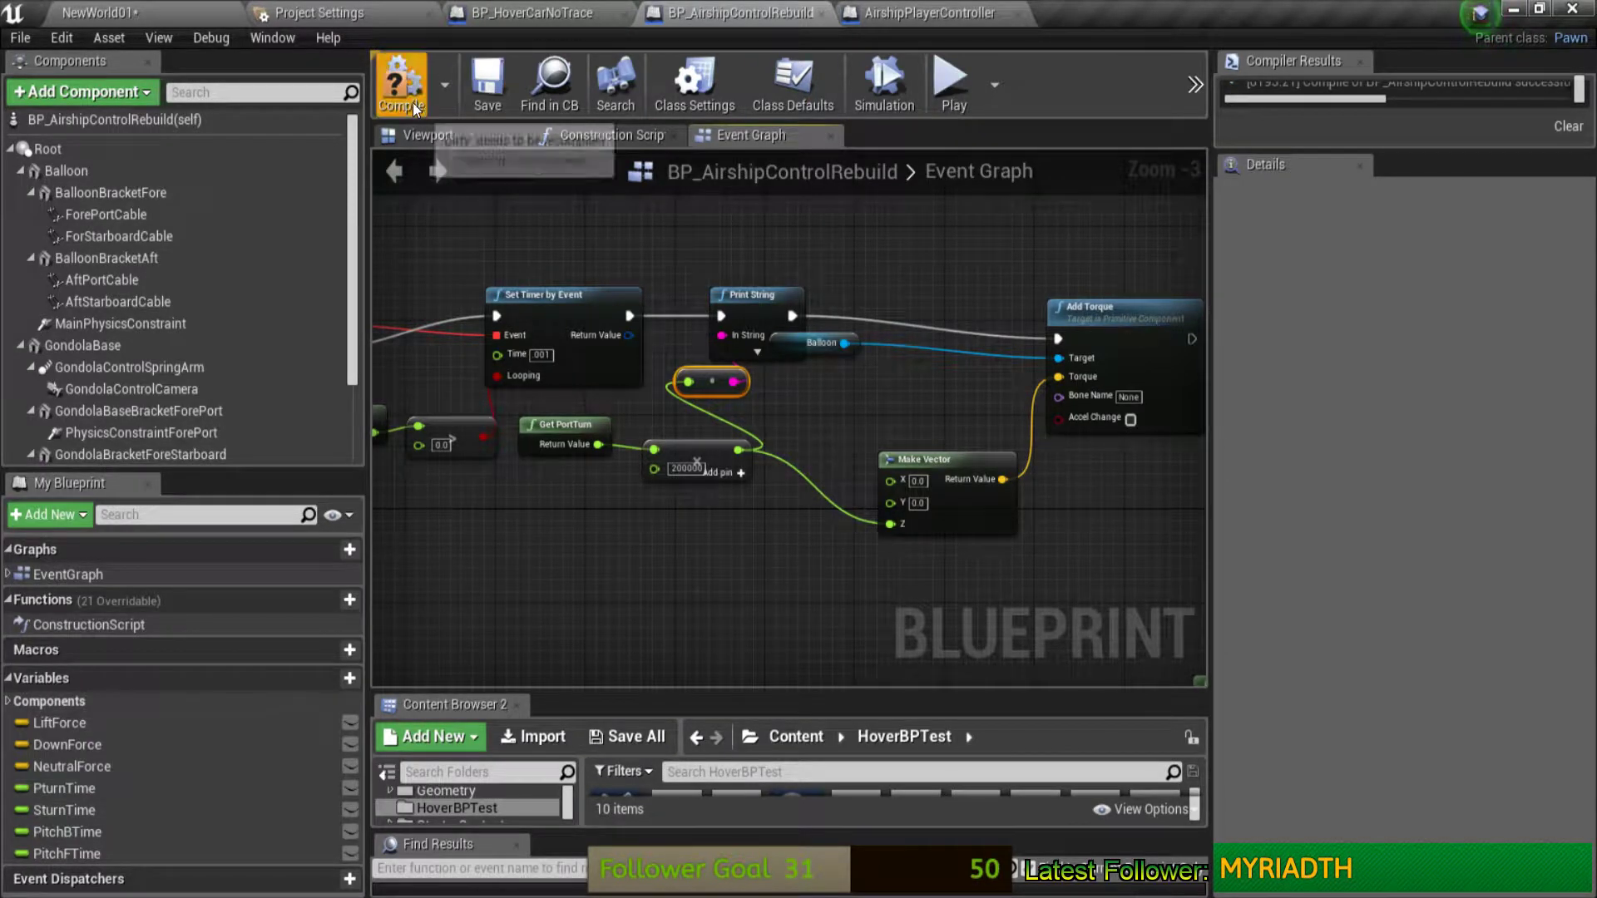
# Step: Compile and run a play preview to check the printed turn values
pyautogui.click(955, 93)
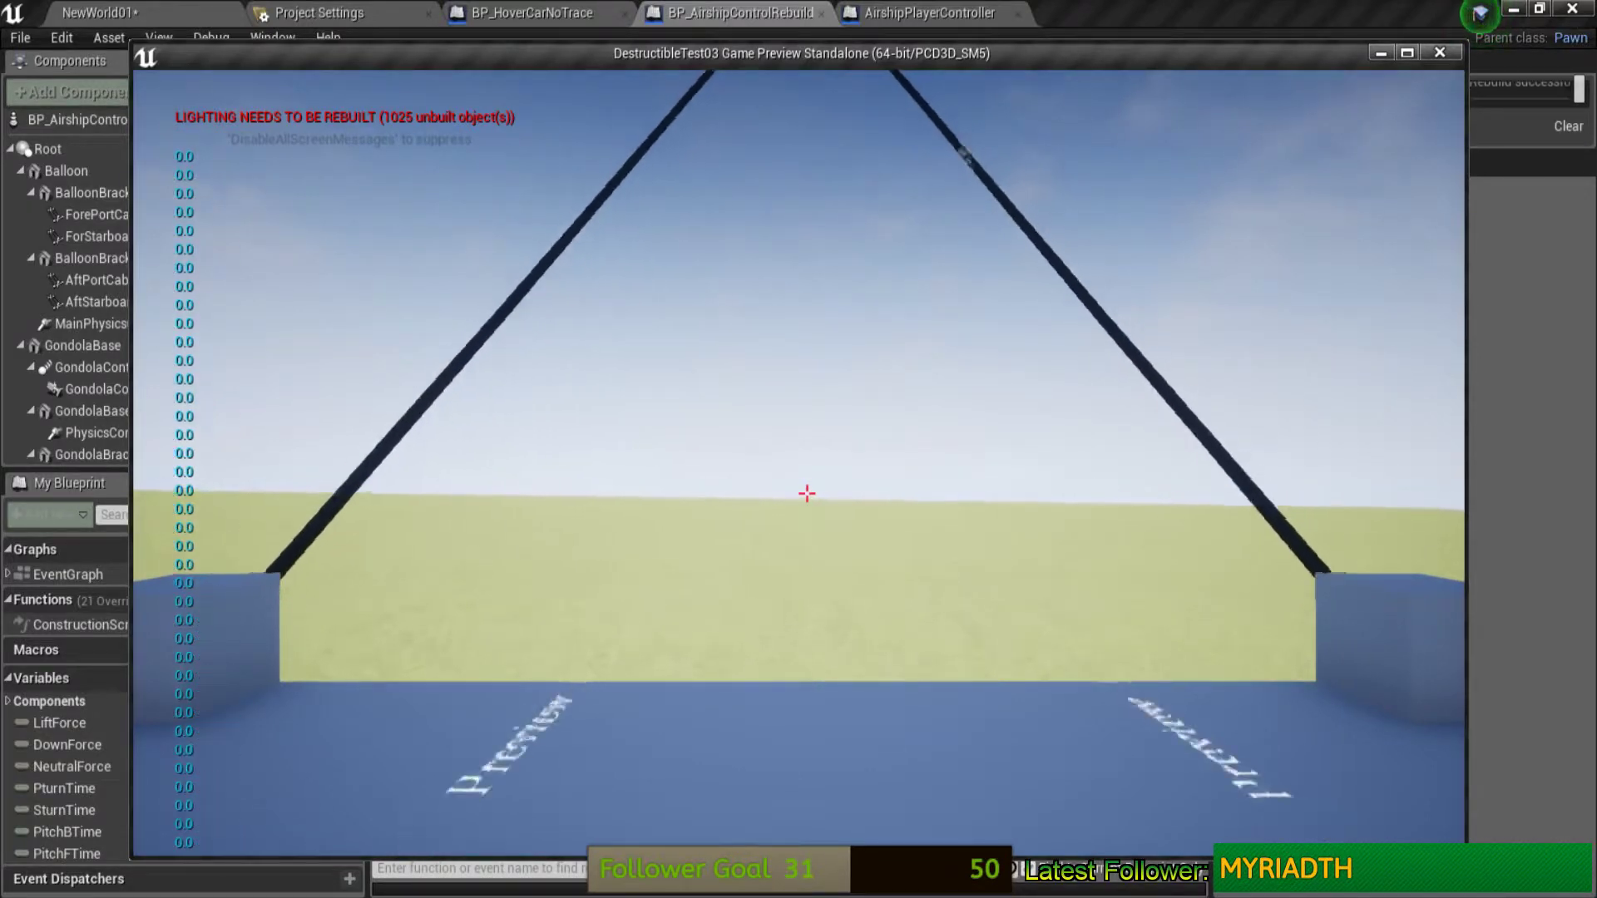
pyautogui.press('Escape')
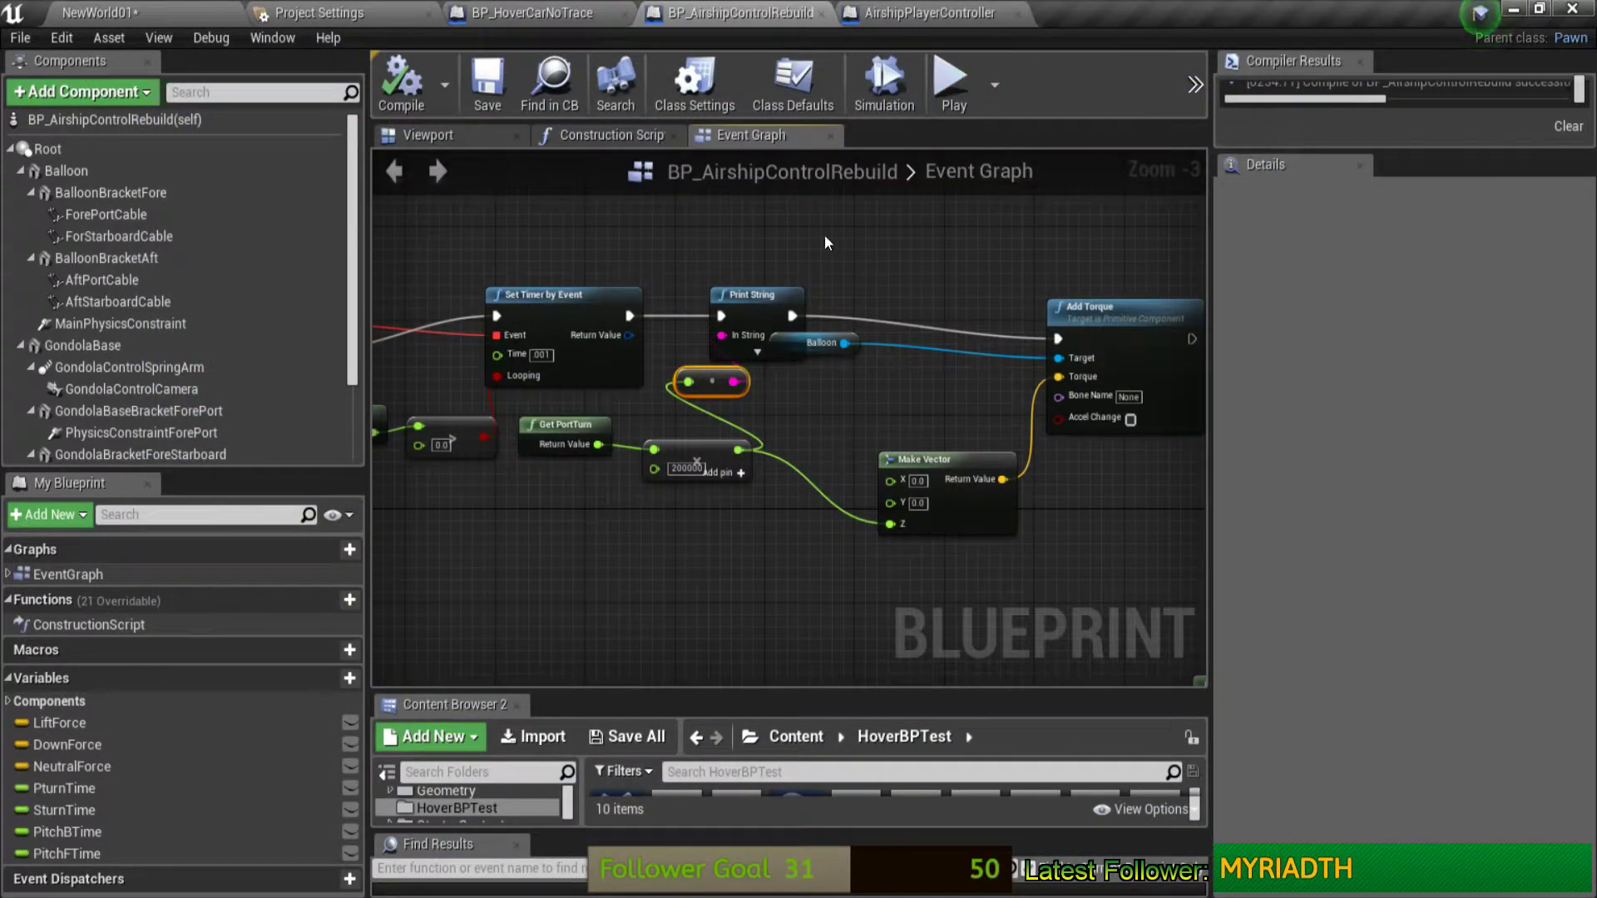
pyautogui.moveTo(900, 231); pyautogui.dragTo(837, 311, button='right')
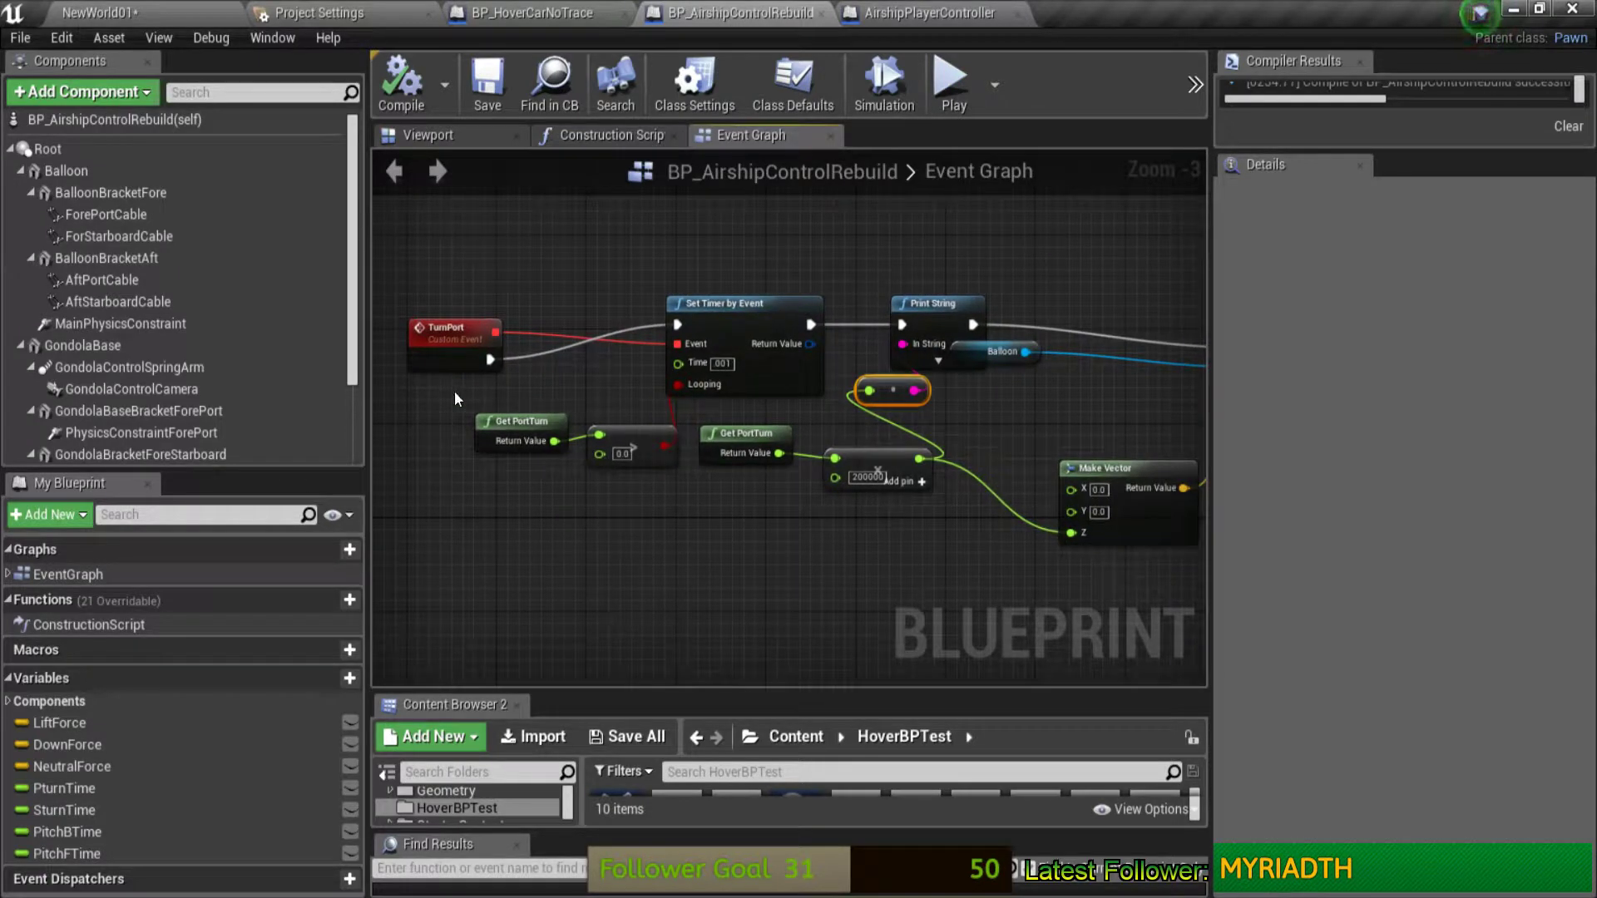
pyautogui.moveTo(1158, 386); pyautogui.dragTo(998, 403, button='right')
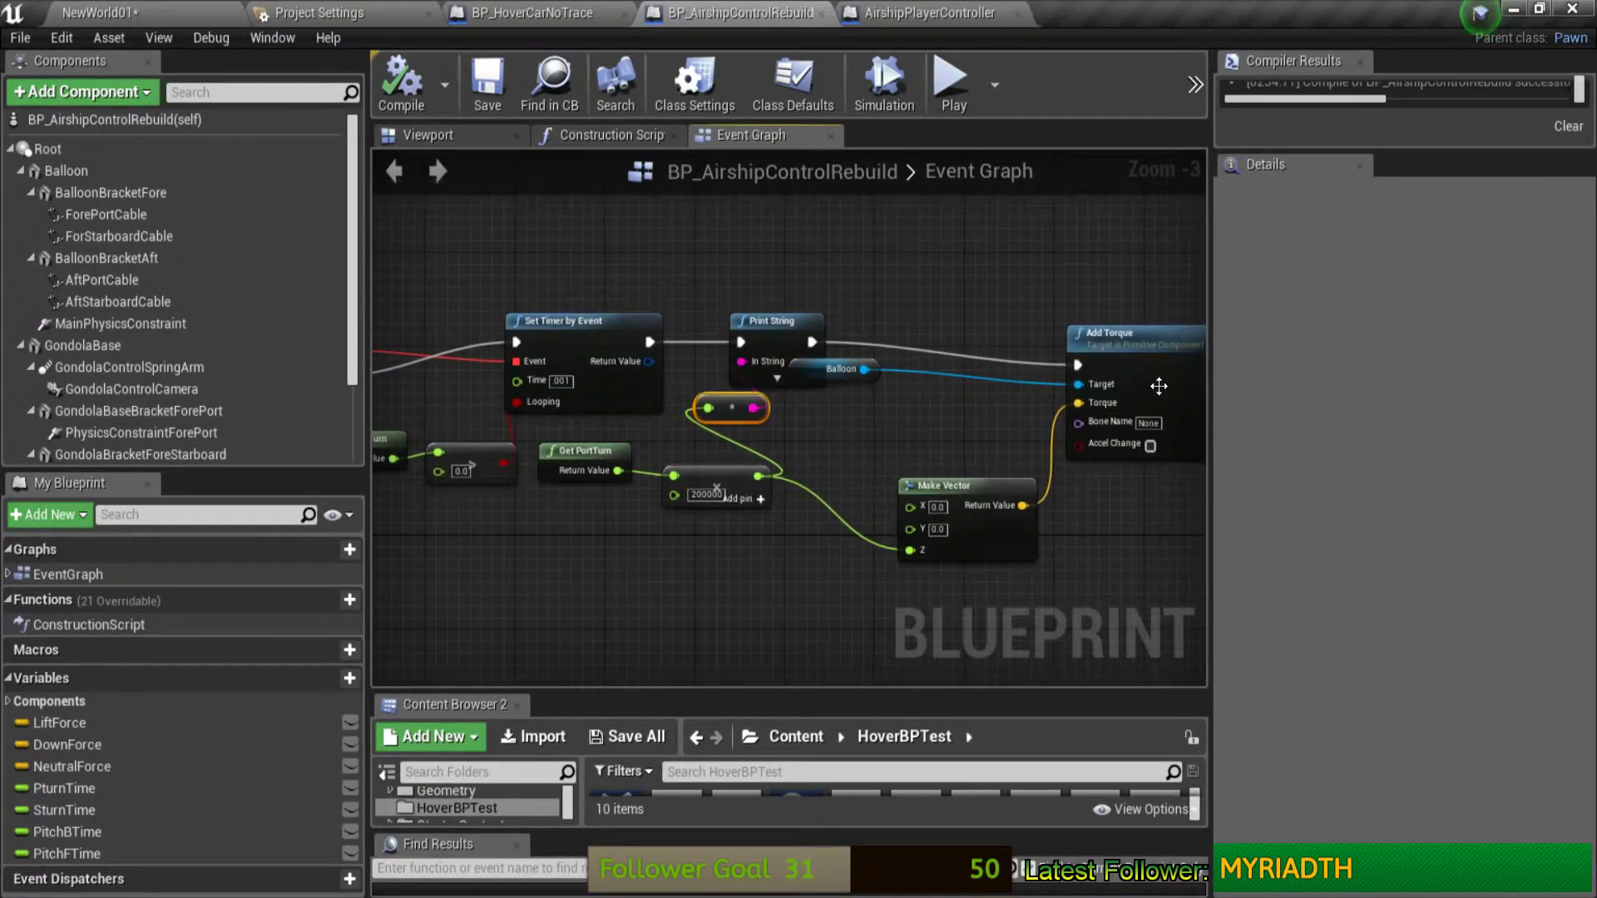
pyautogui.moveTo(1159, 386); pyautogui.dragTo(972, 386, button='right')
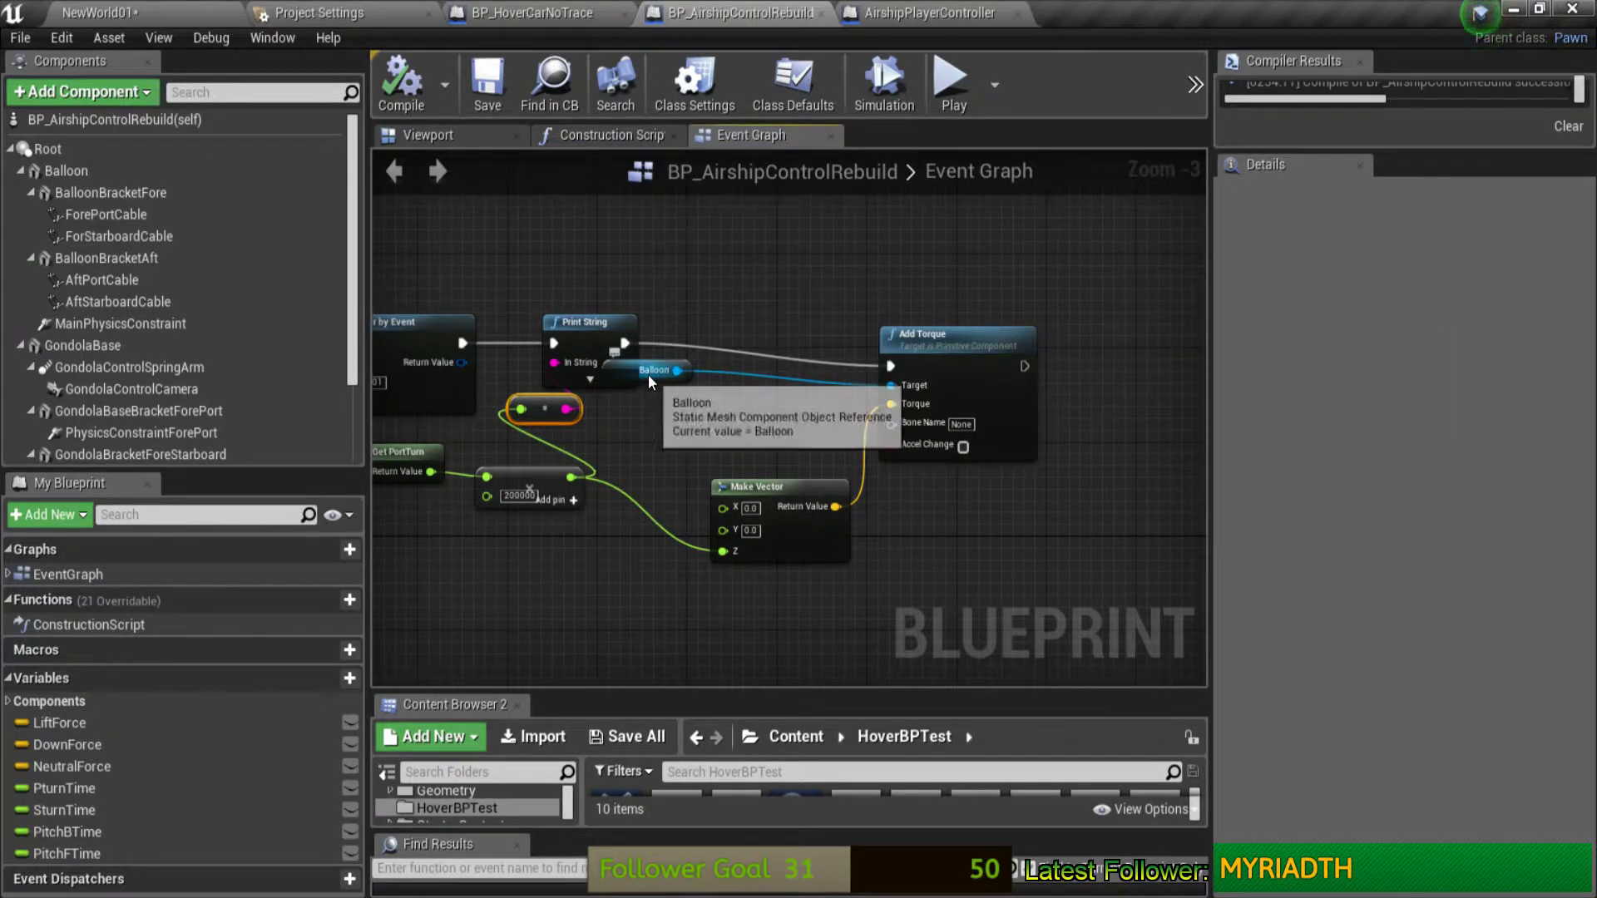
# Step: Move the Balloon node down and Add Torque up to tidy the turn chain
pyautogui.moveTo(691, 372); pyautogui.dragTo(771, 433)
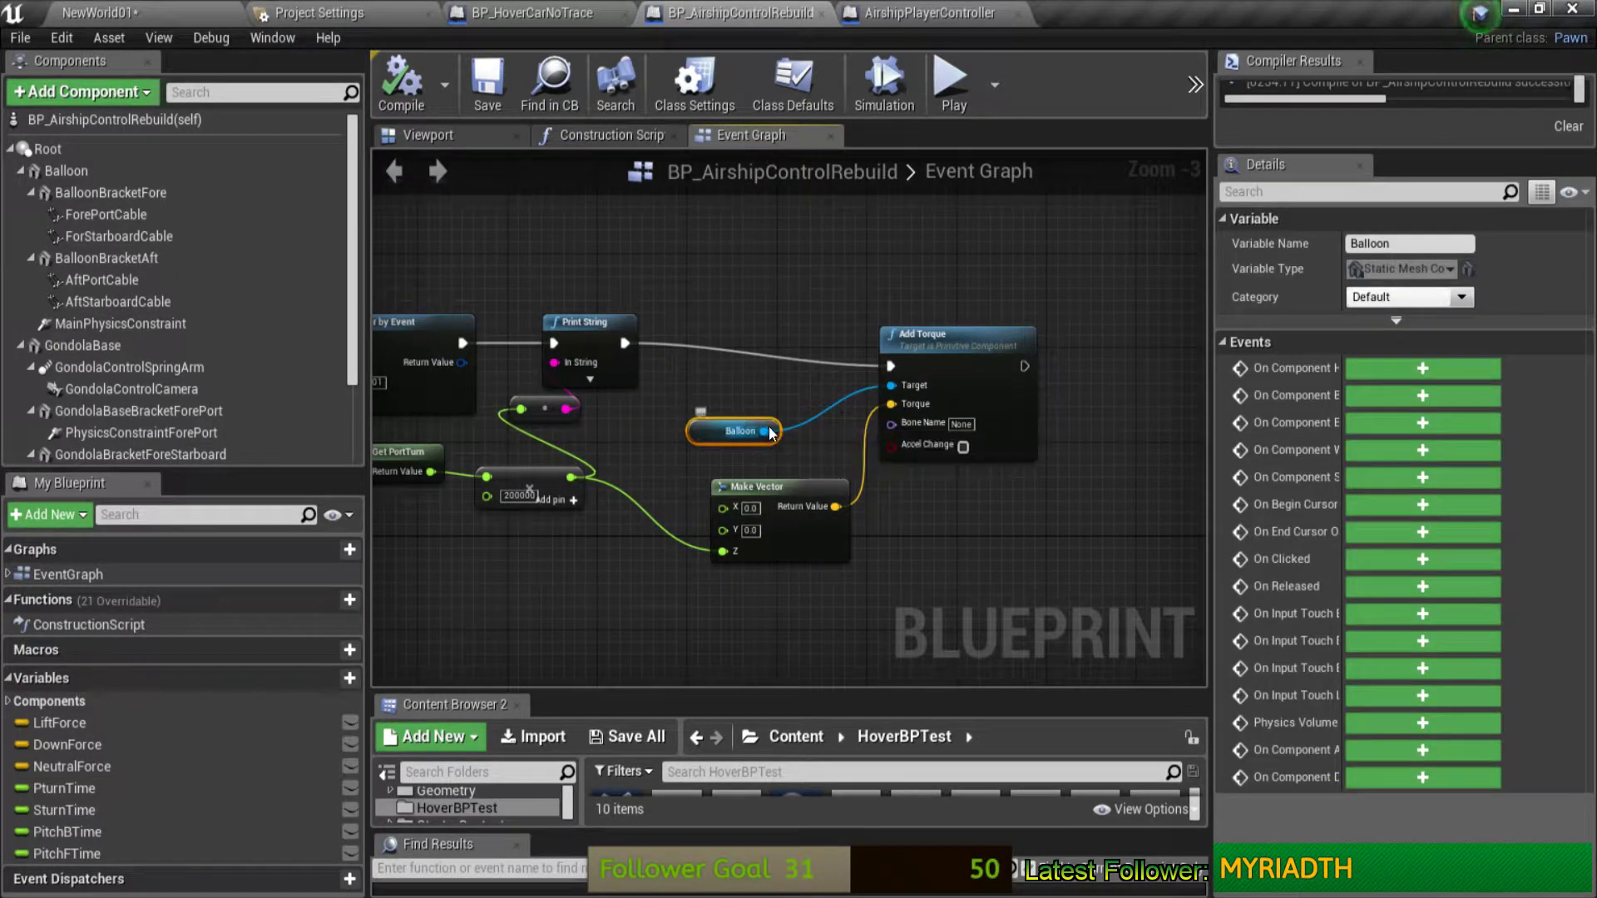
pyautogui.moveTo(964, 334); pyautogui.dragTo(961, 311)
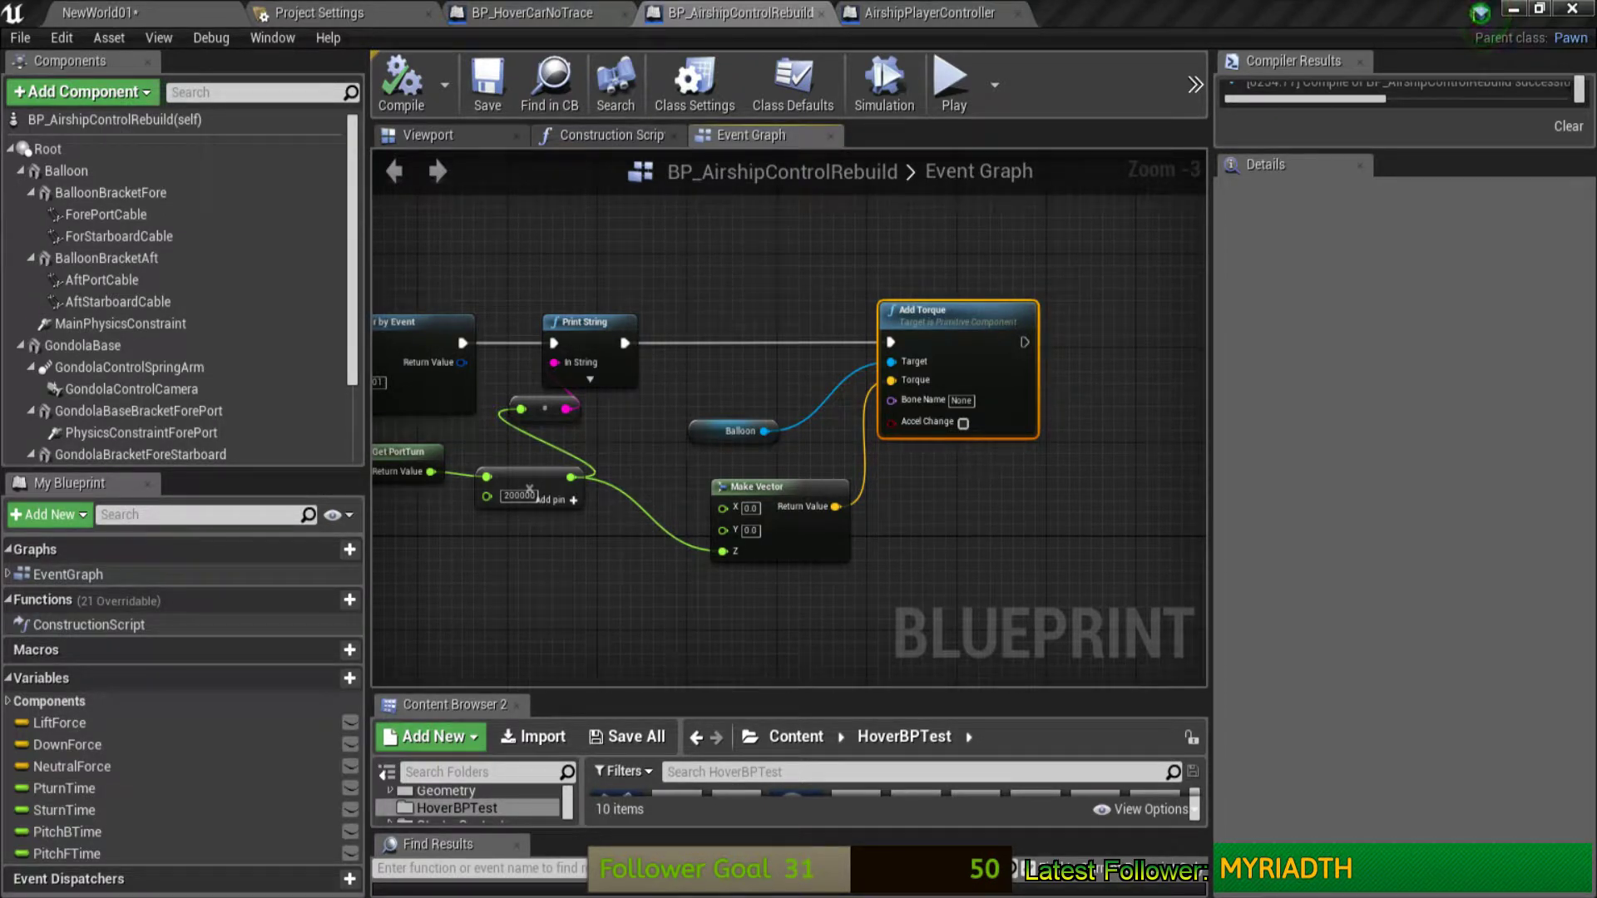
pyautogui.scroll(-1, 778, 322)
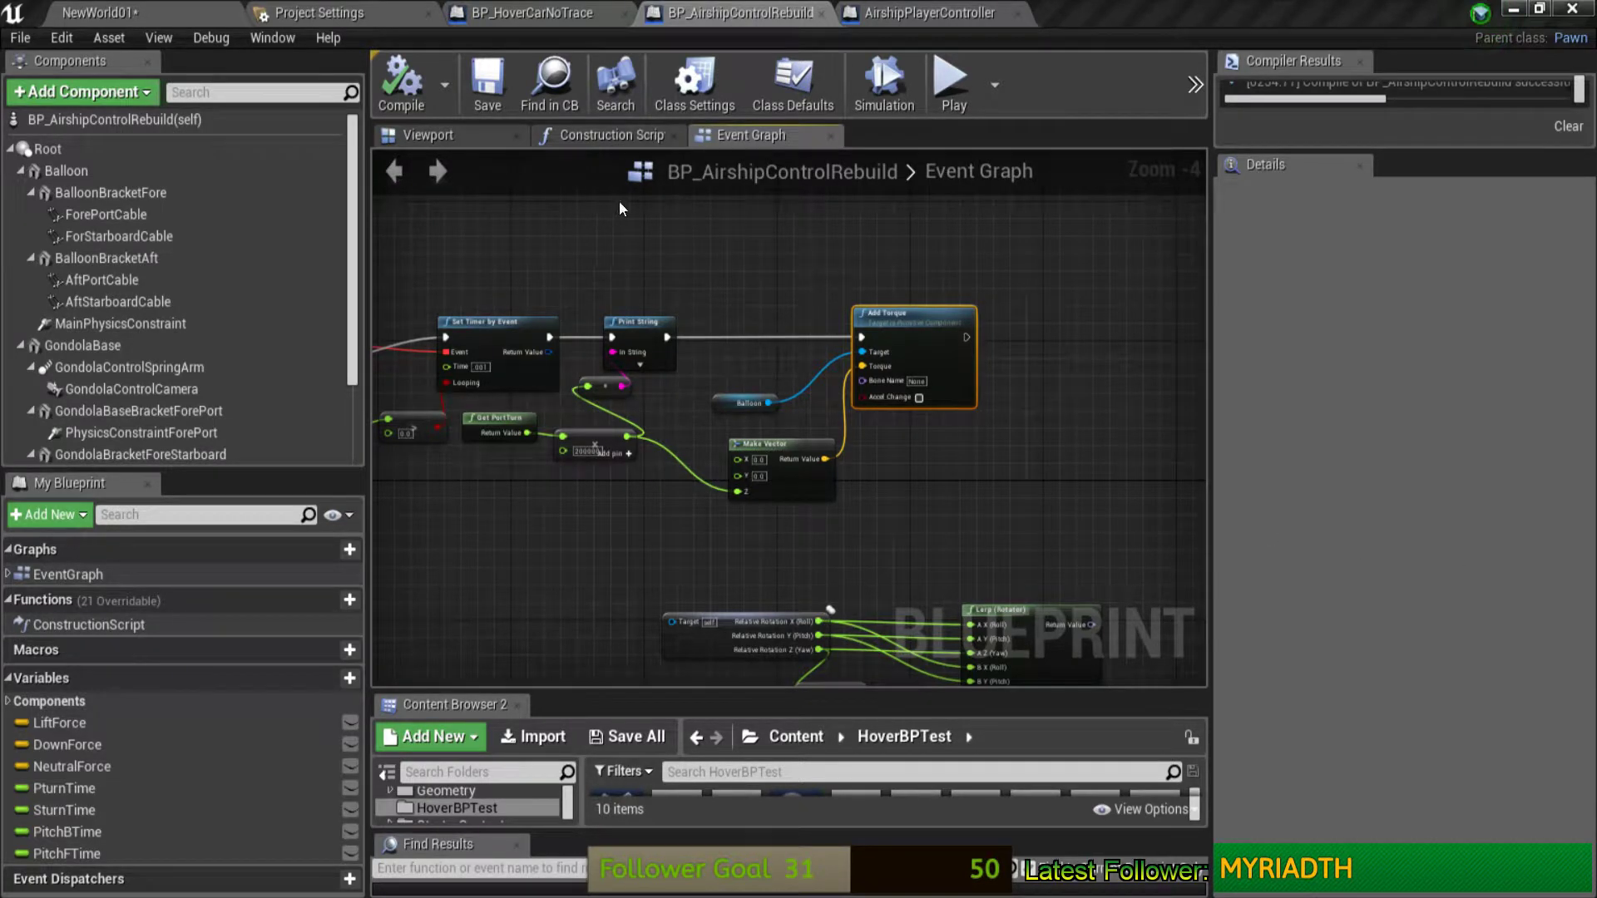
pyautogui.moveTo(619, 208); pyautogui.dragTo(830, 221, button='right')
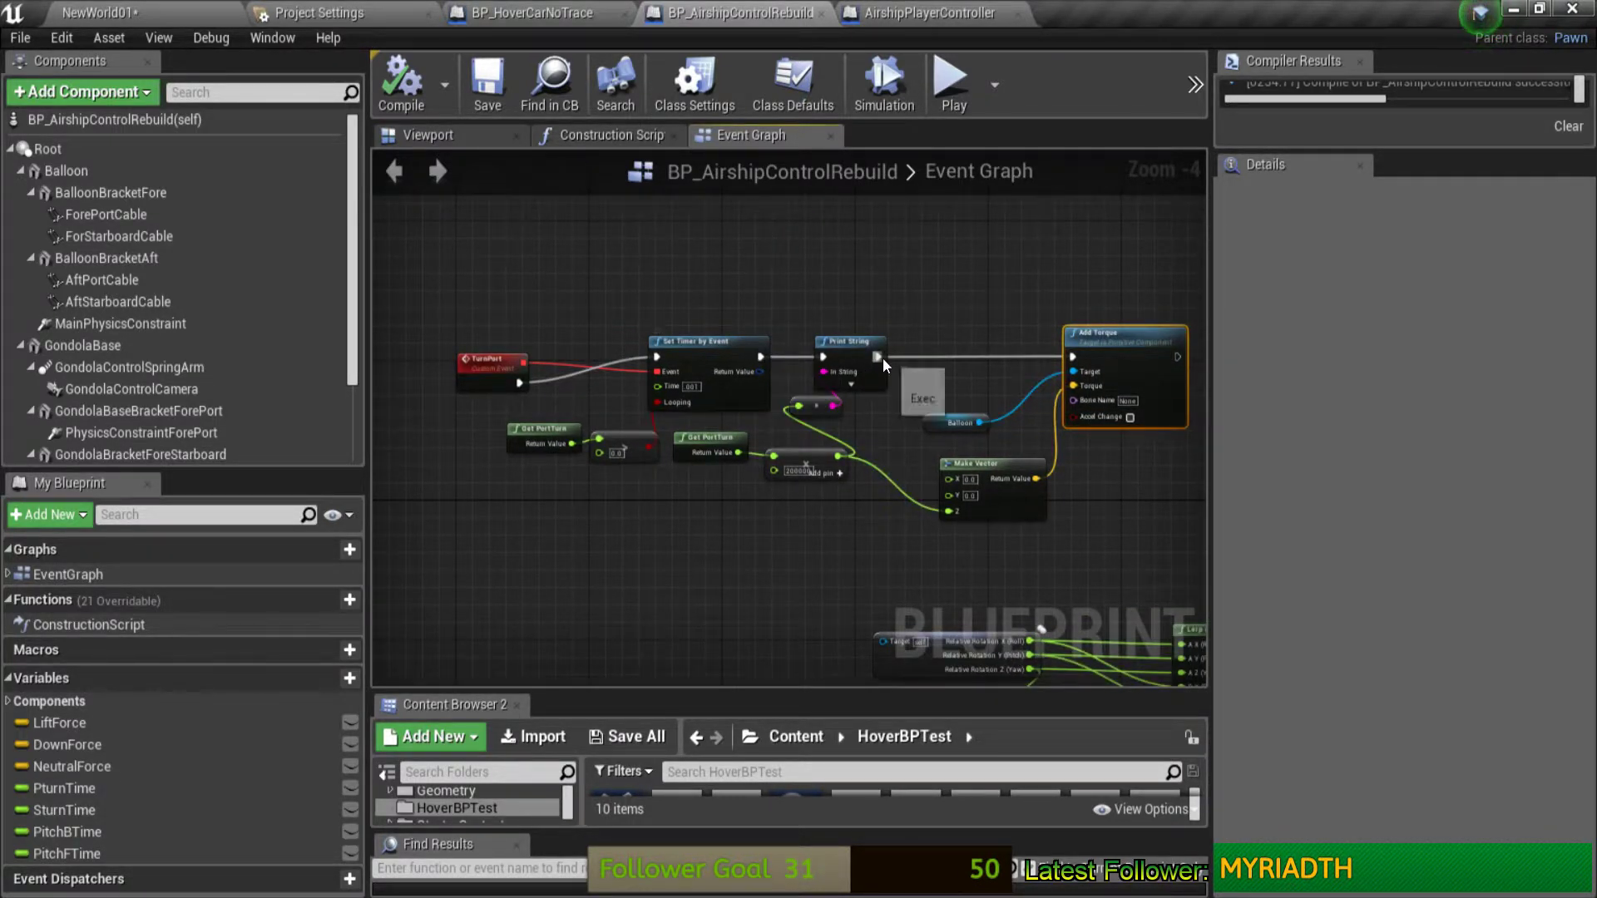
# Step: Add a Get Physics Linear Velocity node targeting the Balloon after Print String
pyautogui.moveTo(869, 347)
pyautogui.mouseDown()
pyautogui.moveTo(834, 347)
pyautogui.moveTo(911, 293)
pyautogui.mouseUp()
pyautogui.write('li')
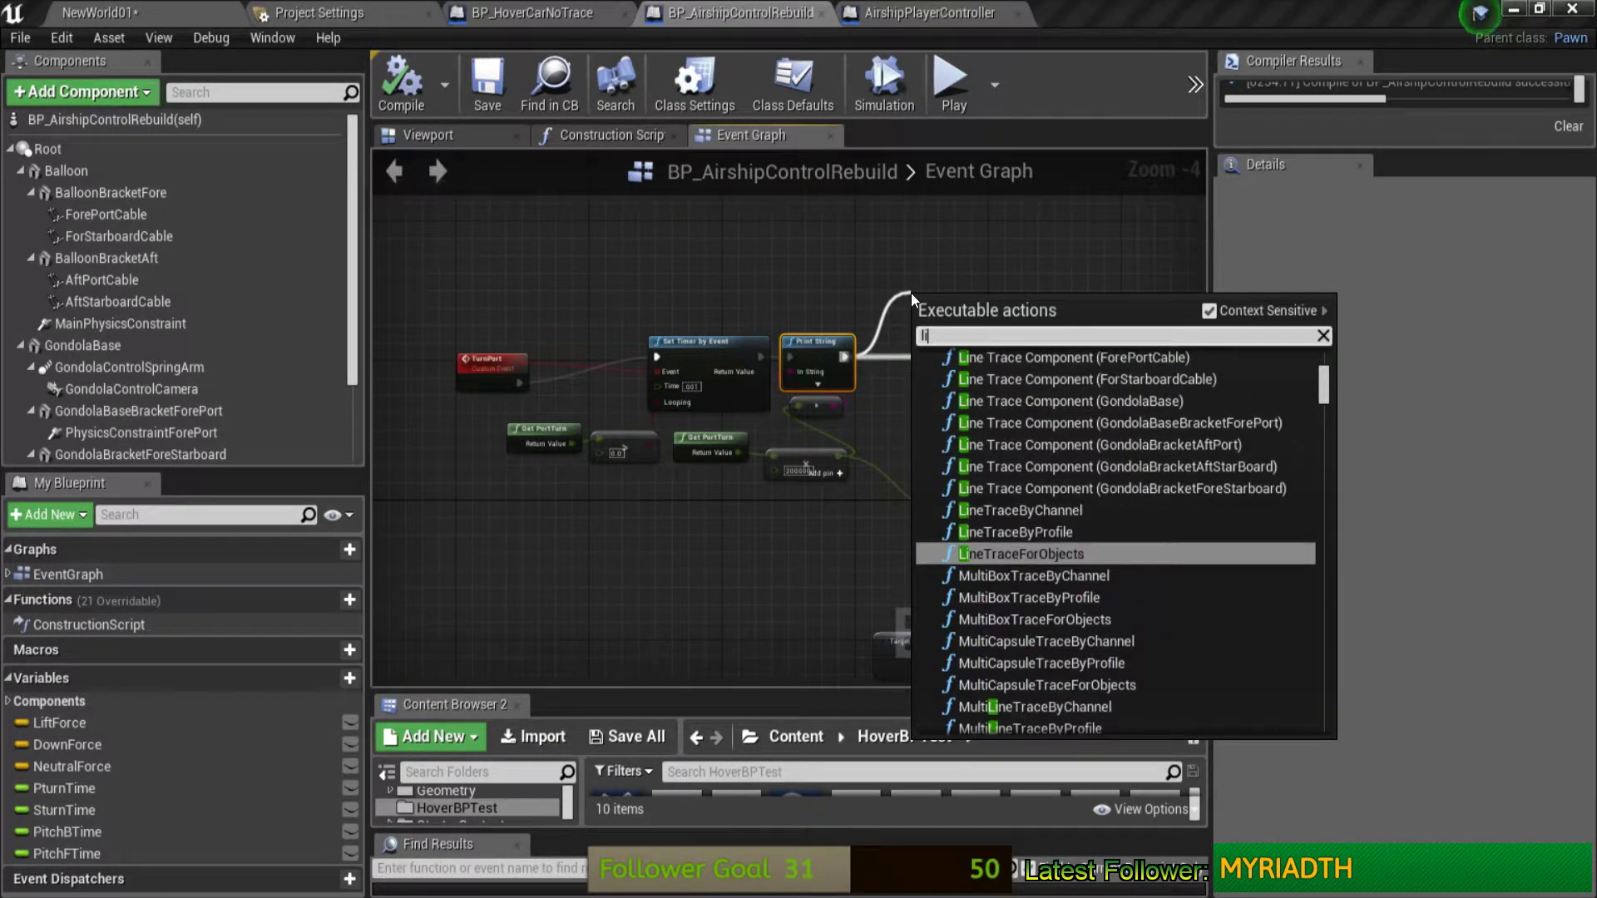
pyautogui.write('near ve')
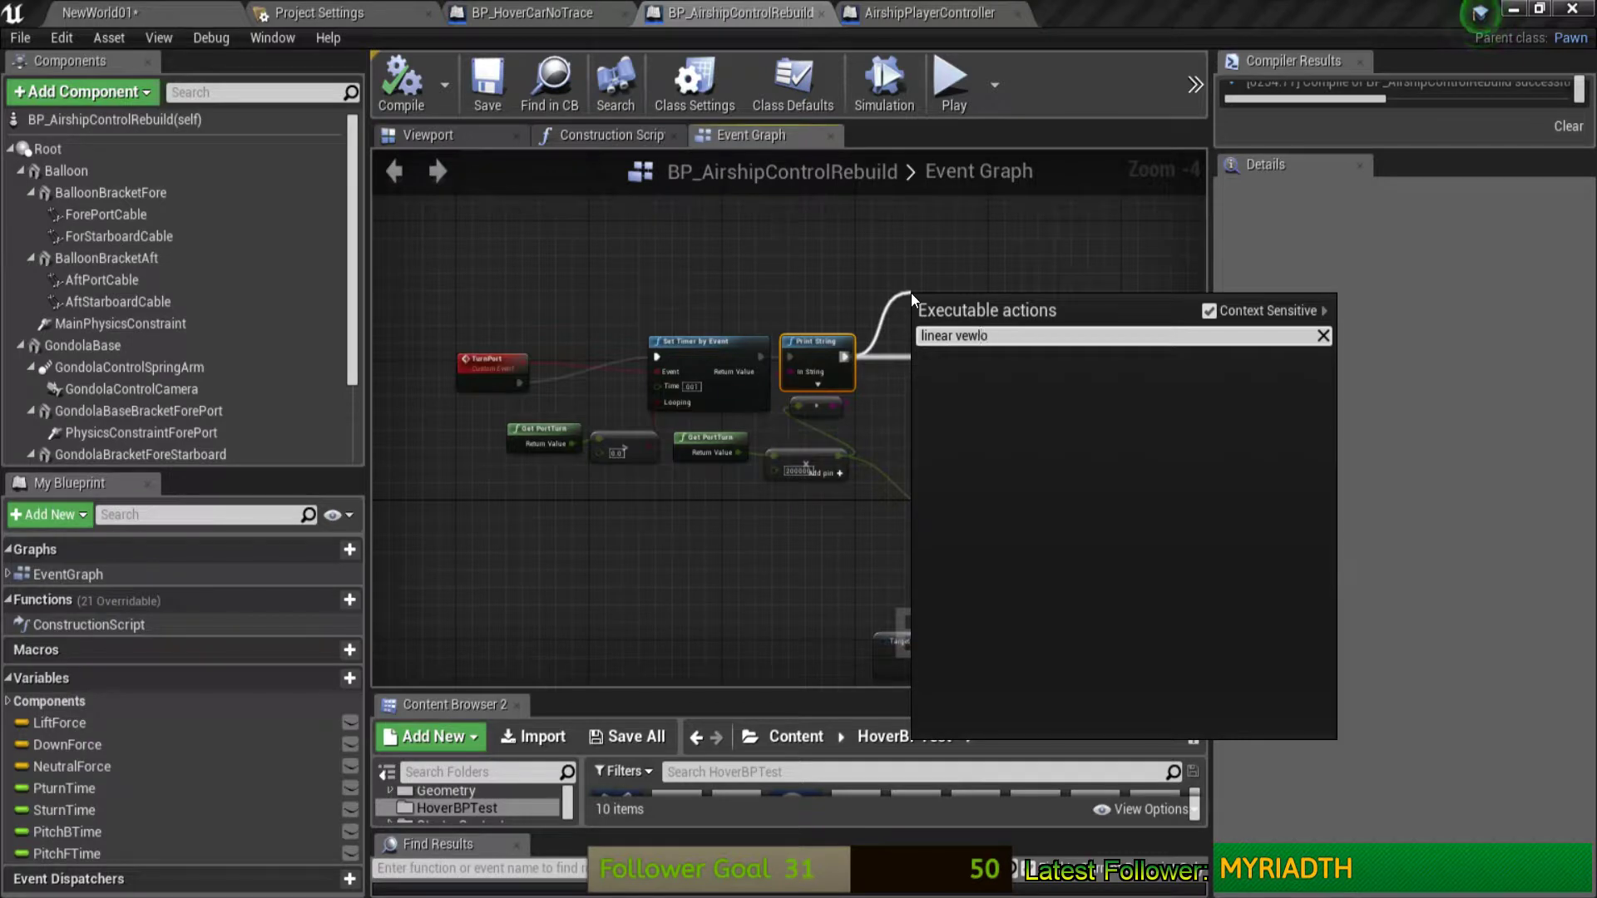
pyautogui.write('loc')
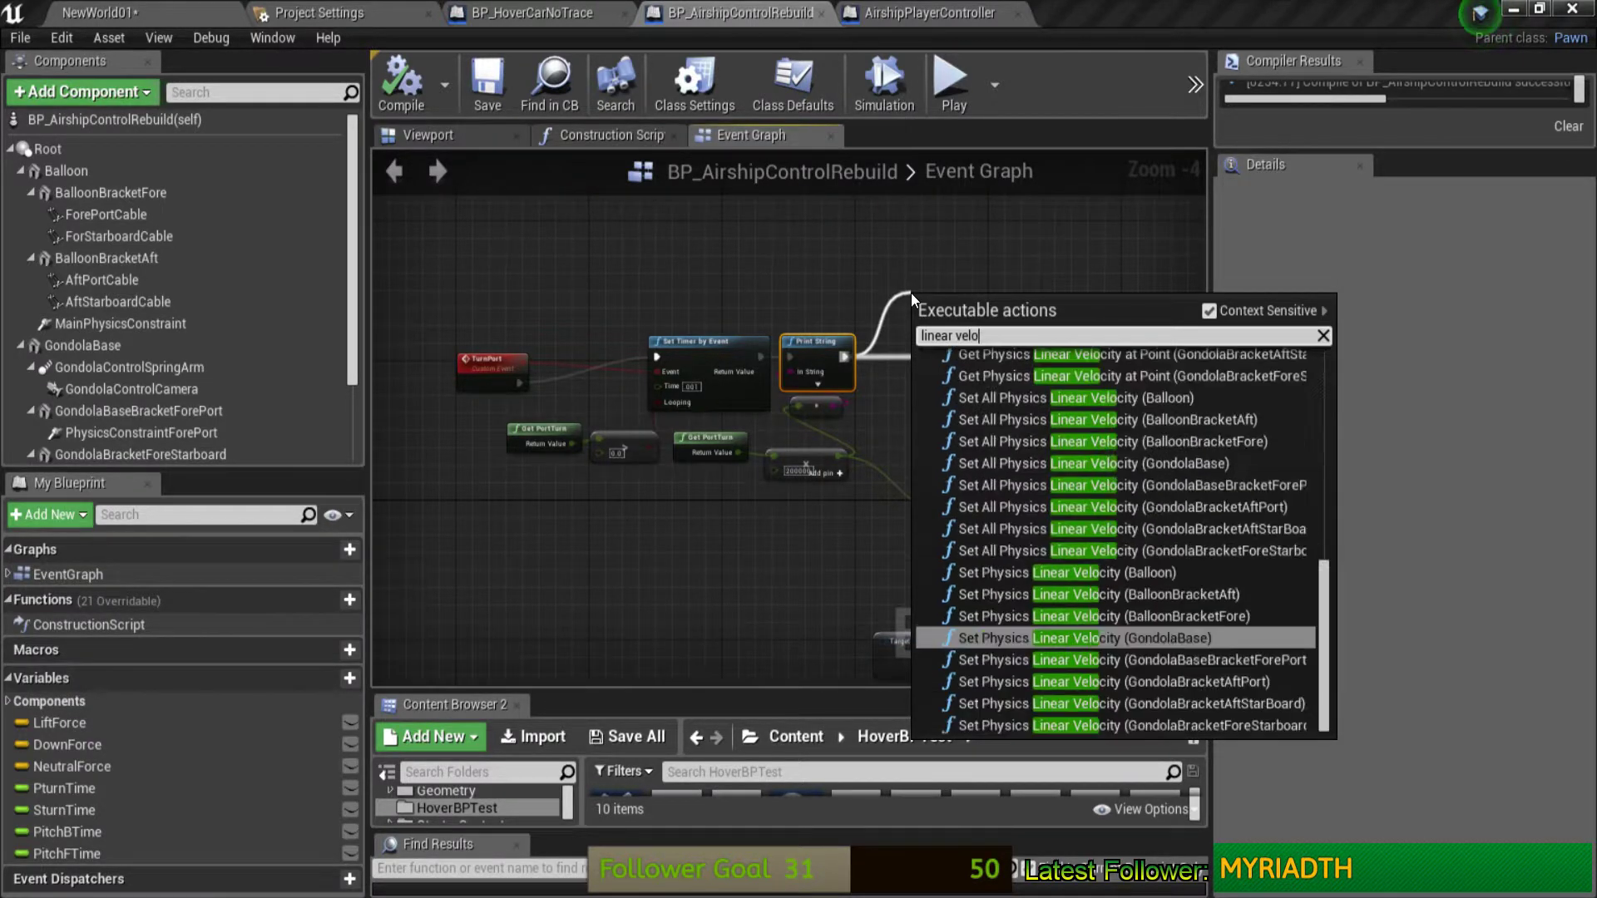
pyautogui.write('ity')
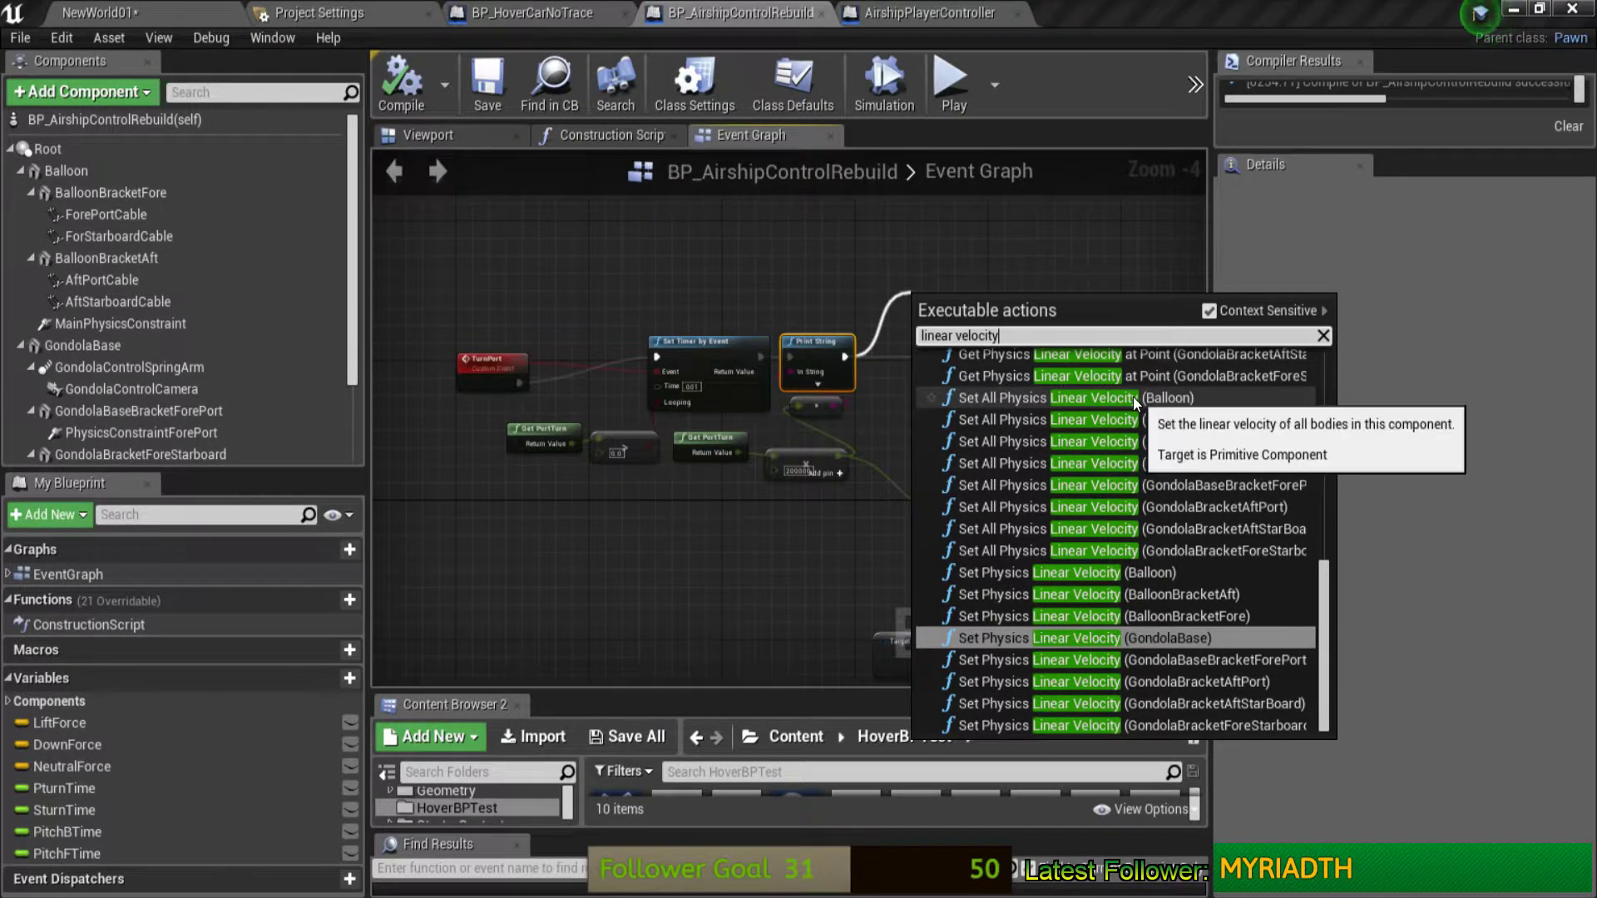
pyautogui.scroll(1, 1144, 402)
pyautogui.scroll(1, 1177, 417)
pyautogui.scroll(1, 1231, 399)
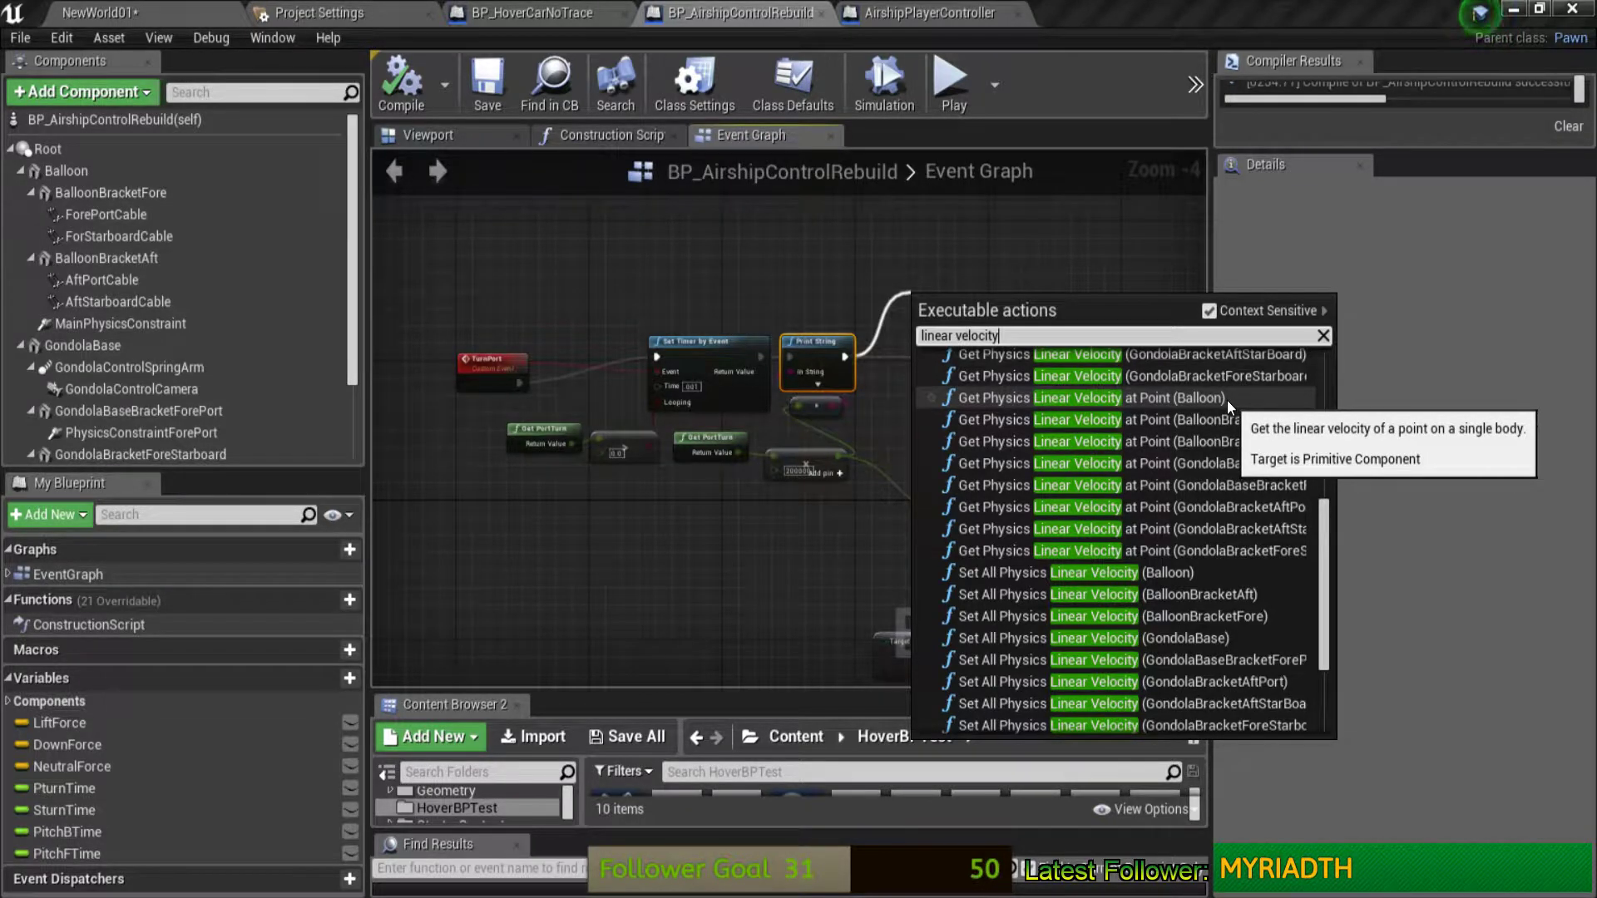
pyautogui.scroll(1, 1226, 402)
pyautogui.scroll(1, 1226, 404)
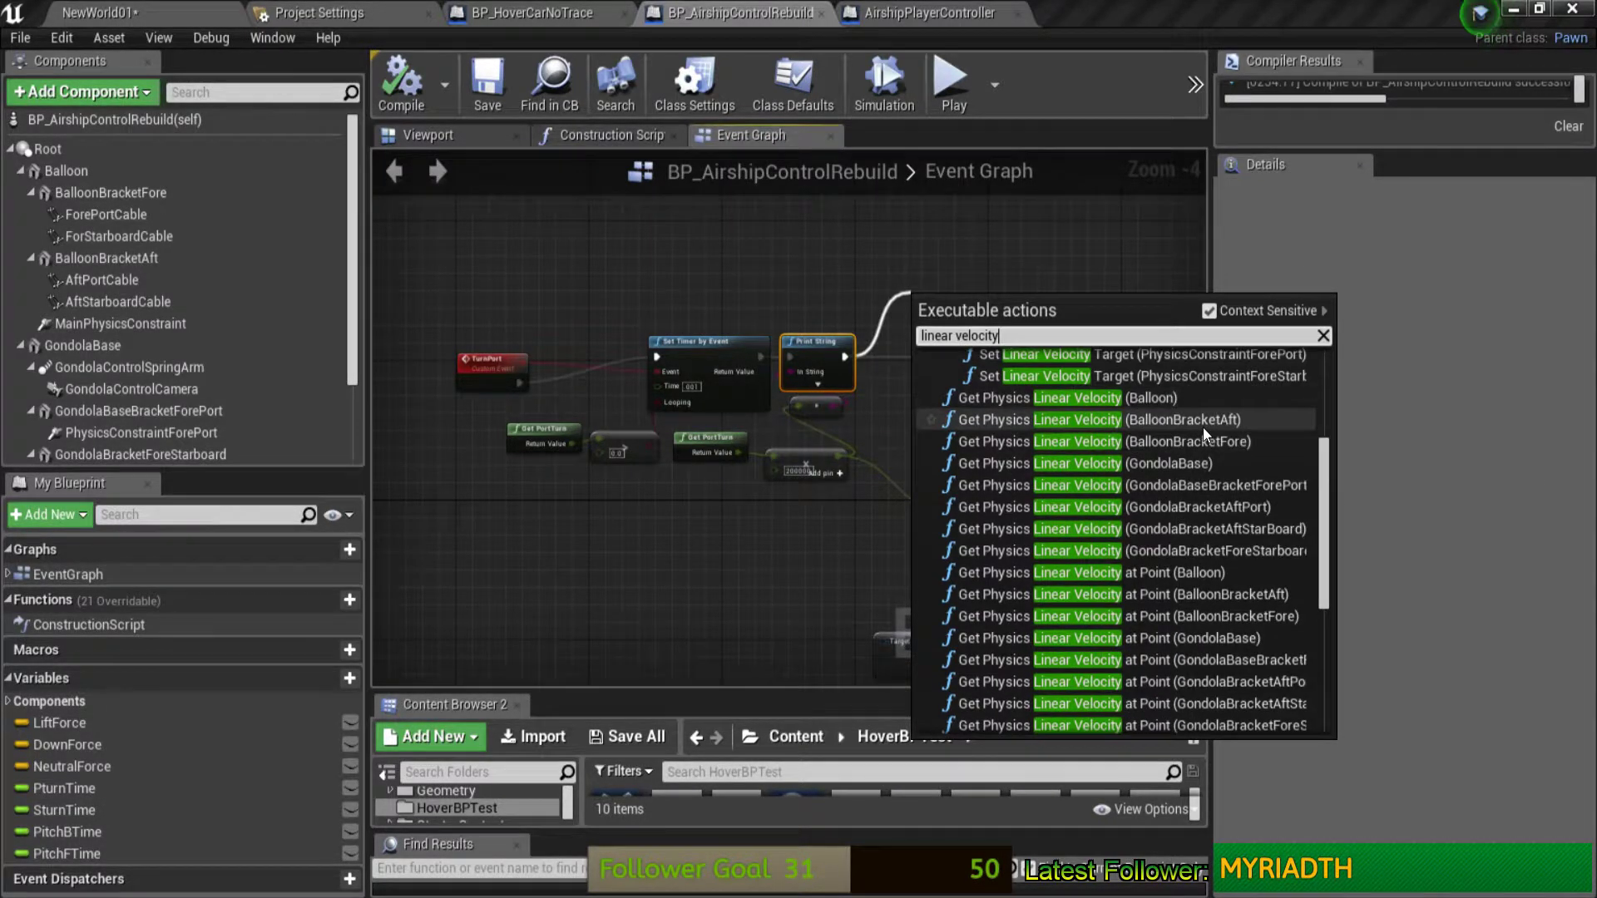
pyautogui.click(1195, 398)
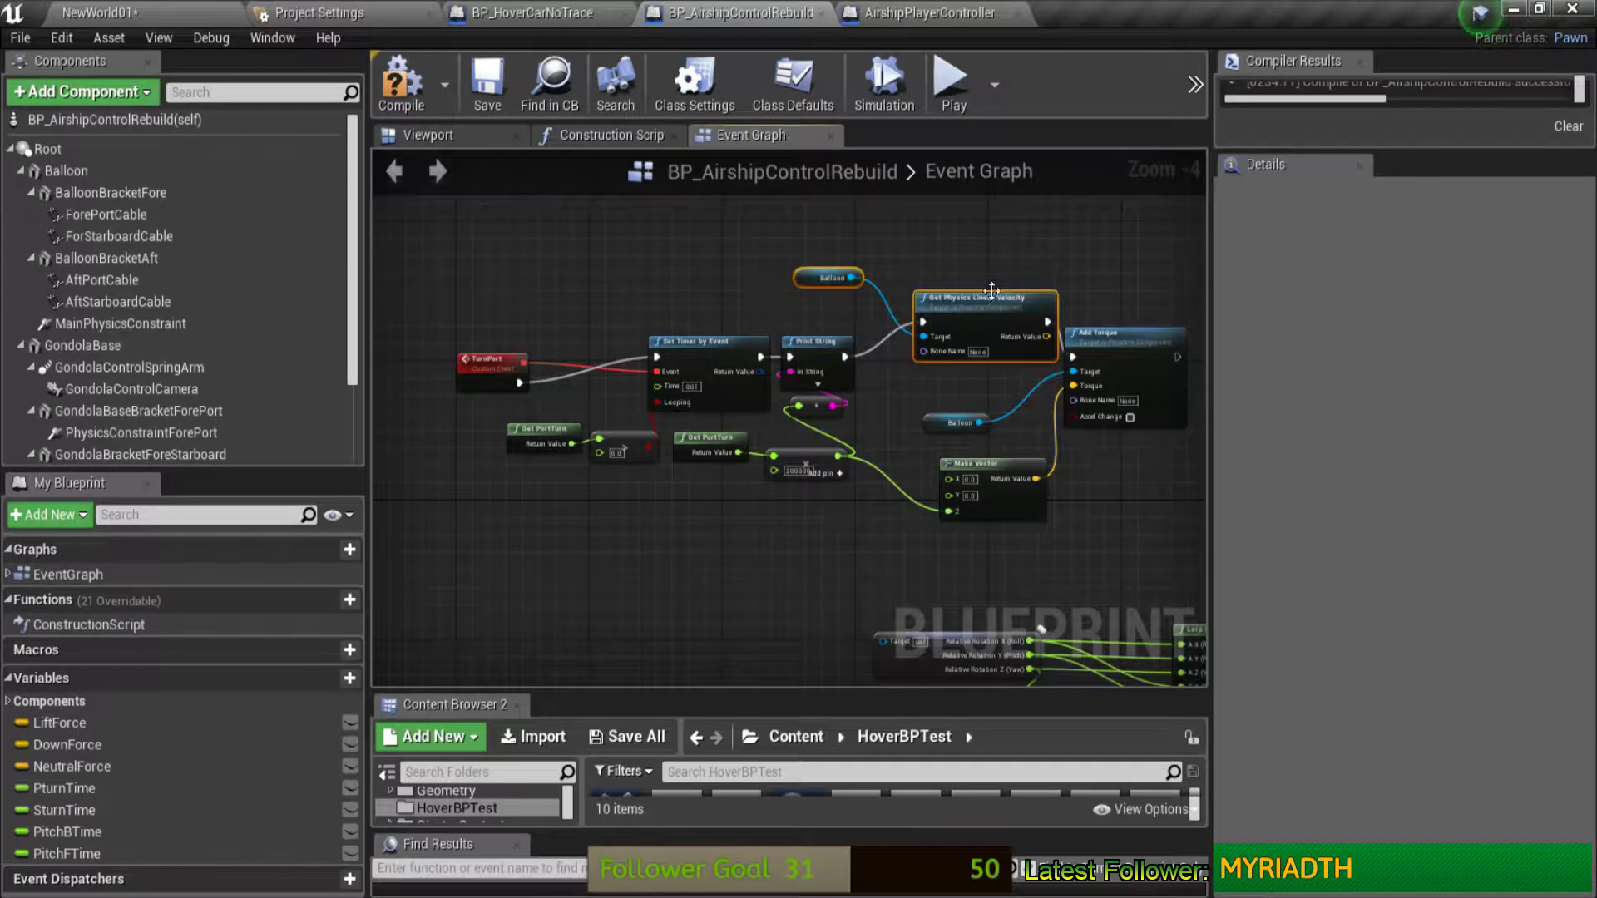
# Step: Line up the velocity node and move Add Torque and Make Vector to make room
pyautogui.moveTo(976, 298); pyautogui.dragTo(951, 333)
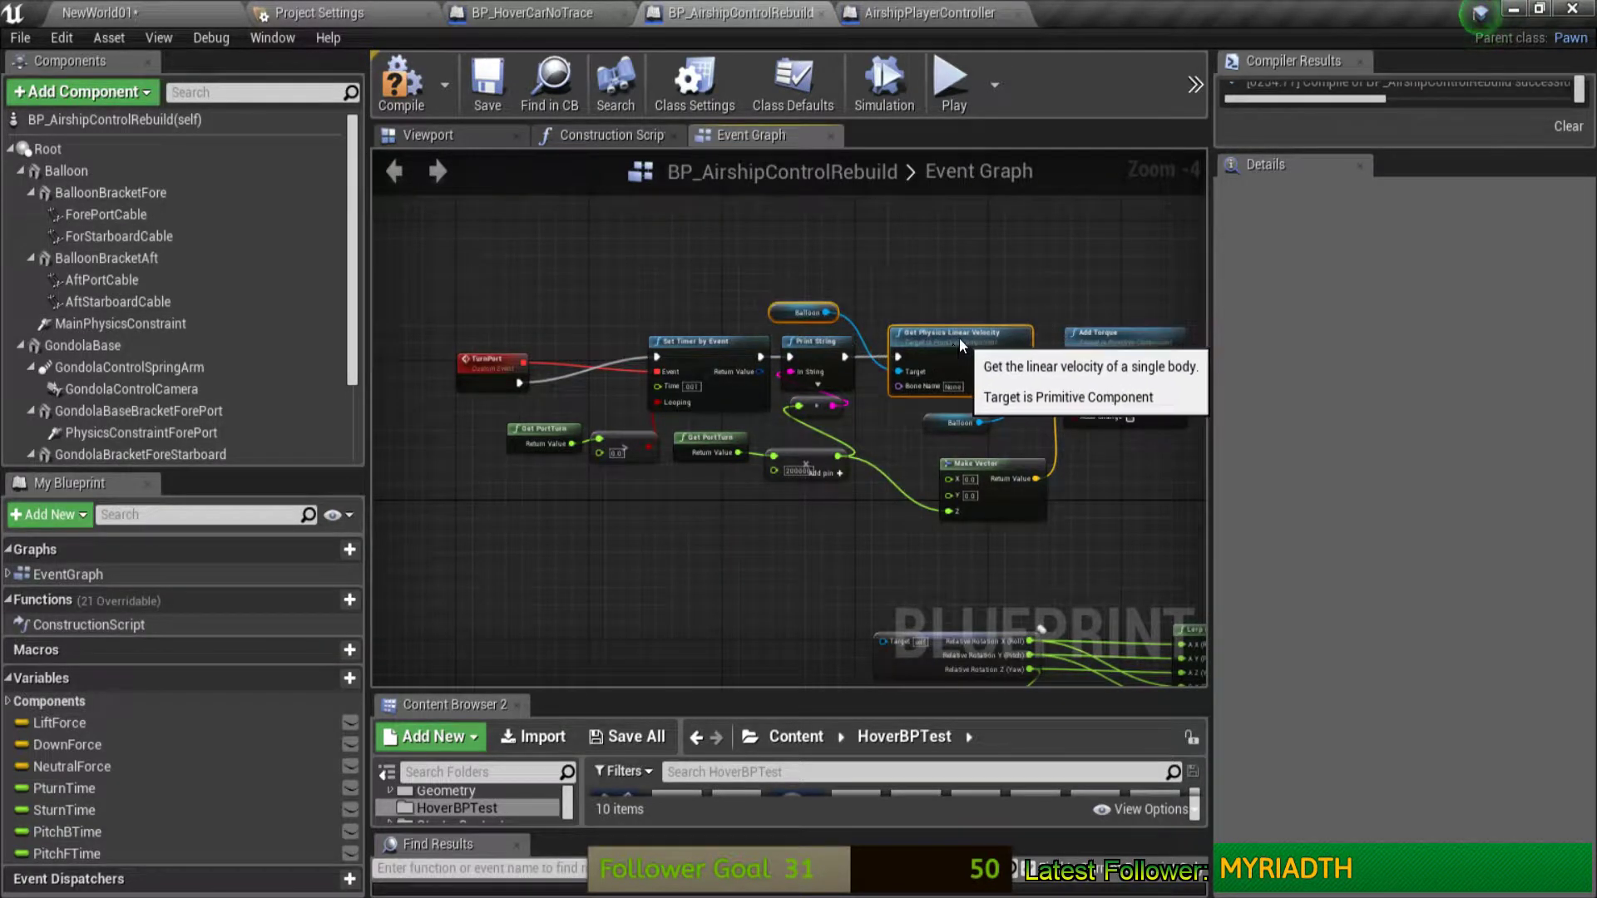
pyautogui.moveTo(969, 293); pyautogui.dragTo(772, 223, button='right')
pyautogui.moveTo(913, 277); pyautogui.dragTo(1046, 279)
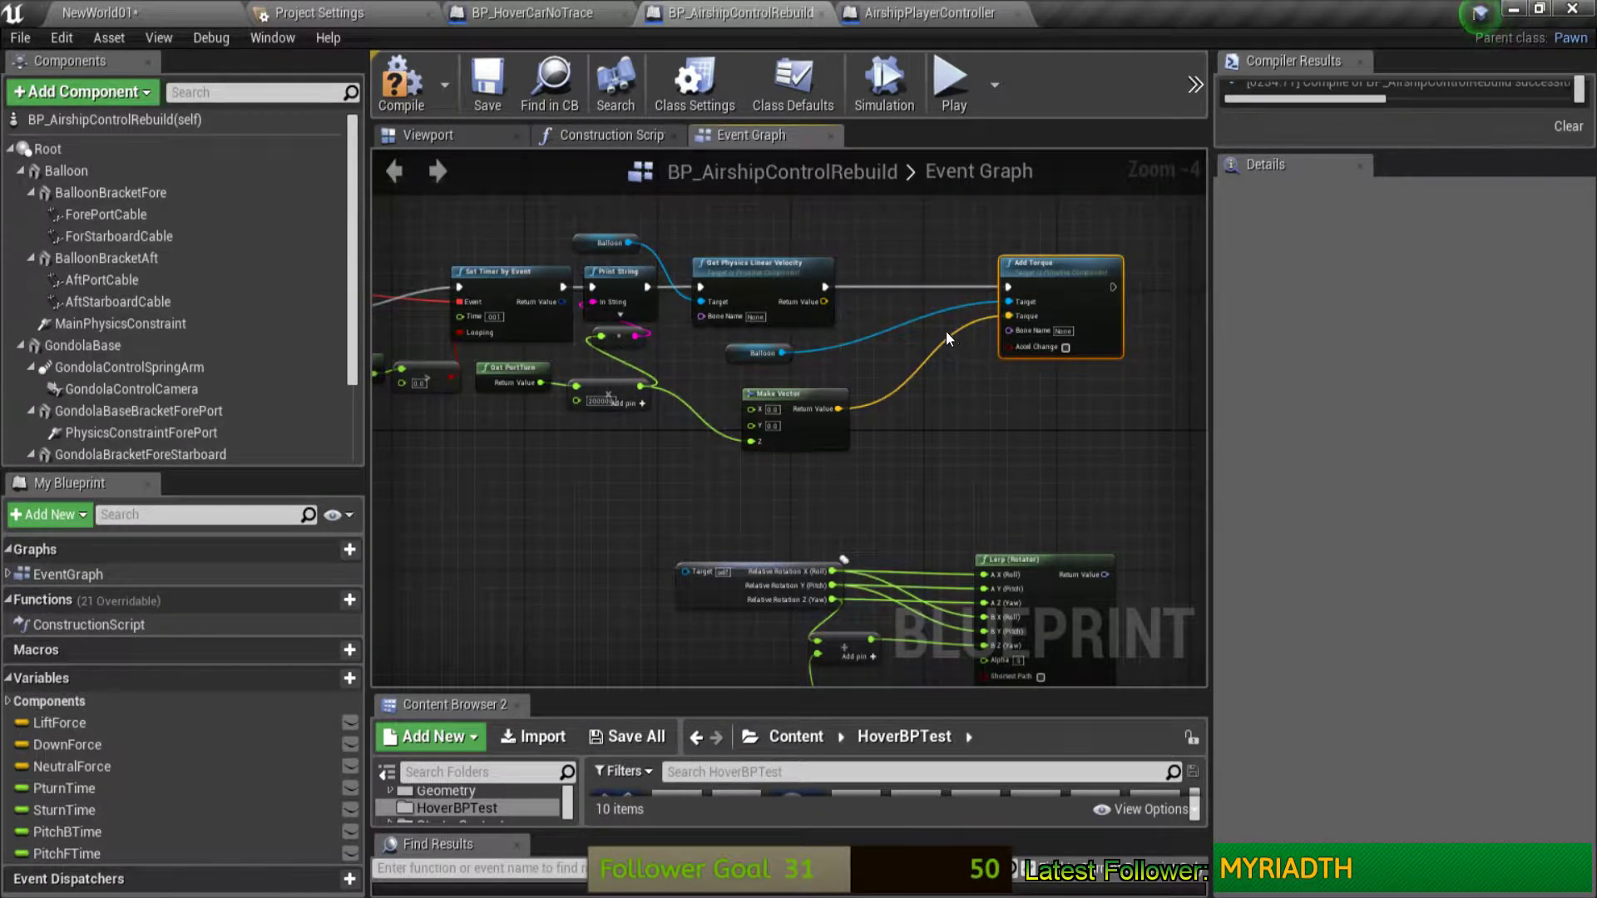
pyautogui.moveTo(806, 397); pyautogui.dragTo(921, 432)
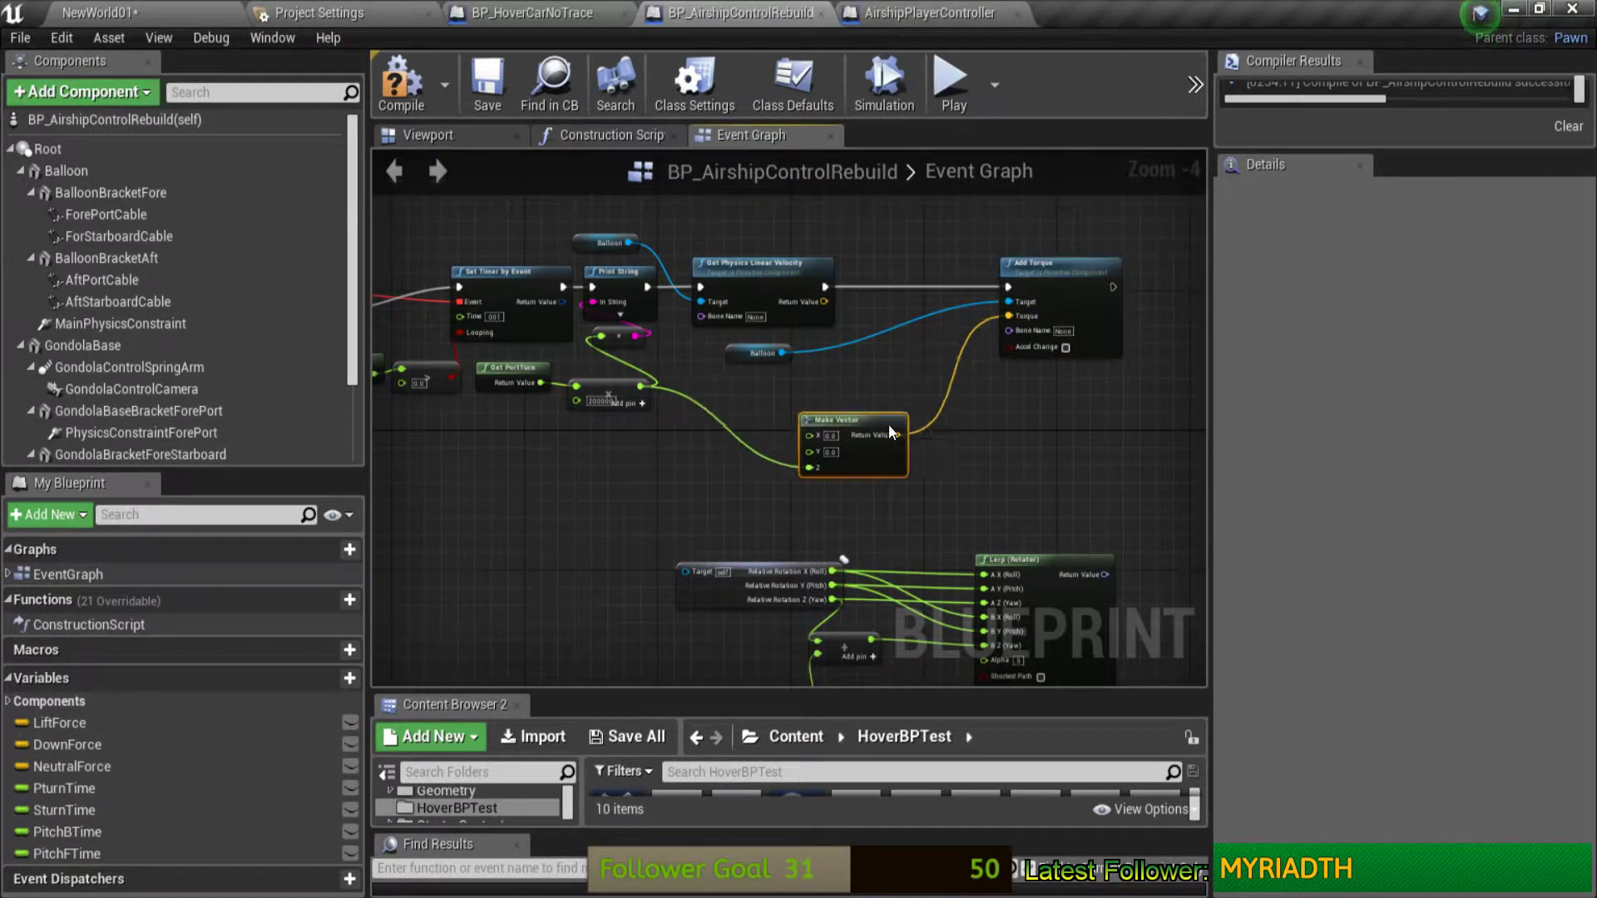
# Step: Add a Get Forward Vector node wired to the Balloon, placed clear of Get PortTurn
pyautogui.moveTo(489, 433)
pyautogui.mouseDown()
pyautogui.moveTo(595, 386)
pyautogui.moveTo(728, 474)
pyautogui.mouseUp()
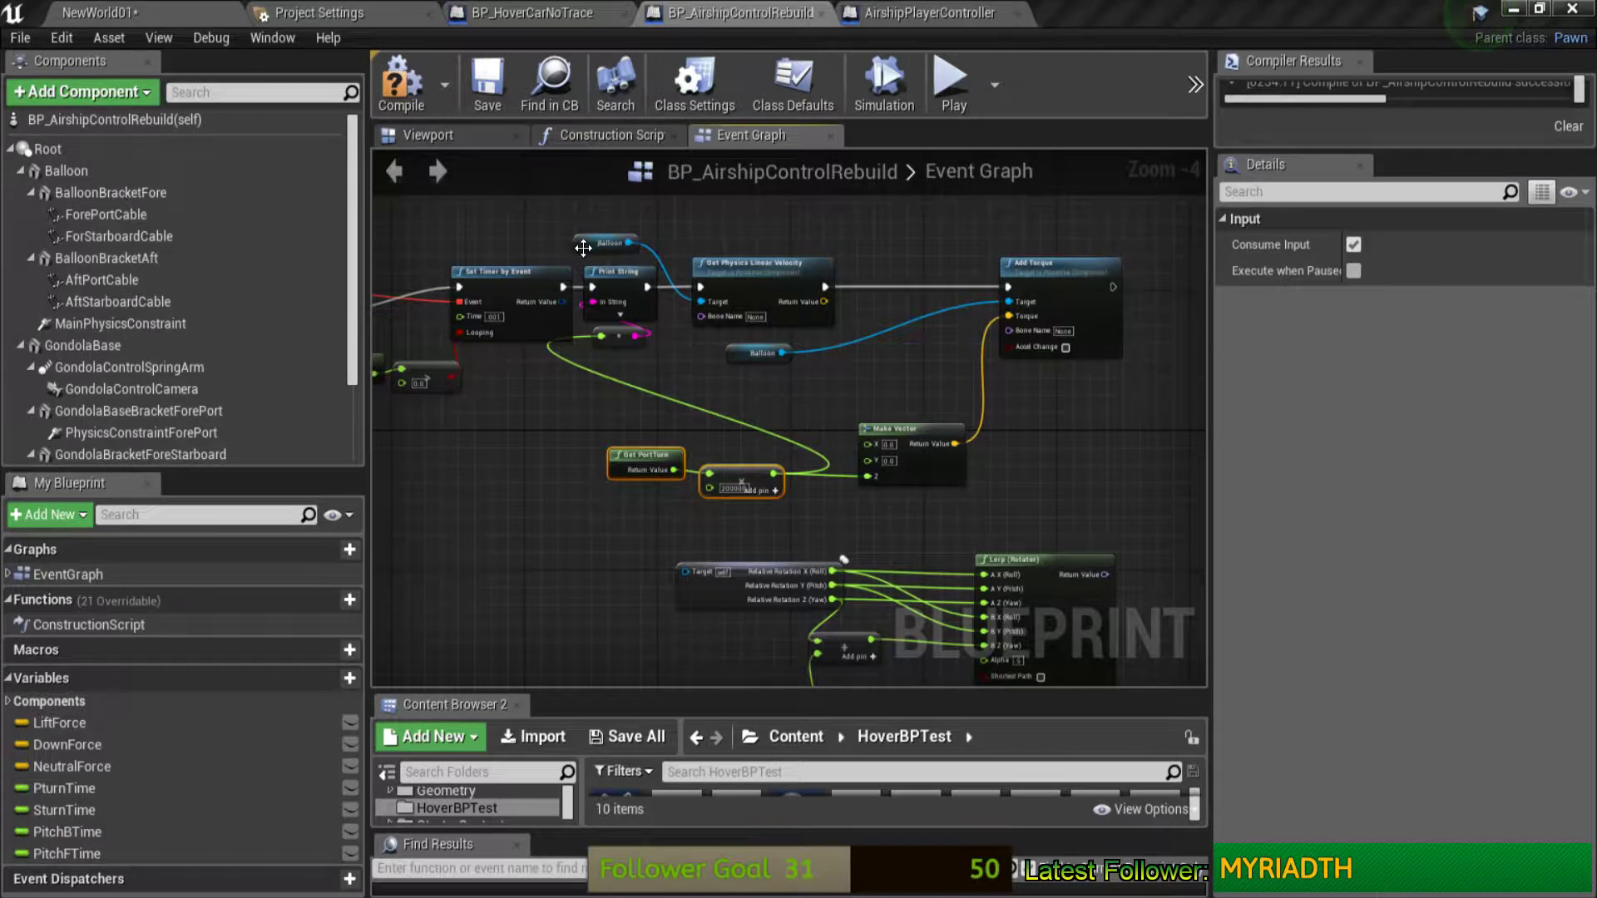
pyautogui.moveTo(583, 247)
pyautogui.mouseDown()
pyautogui.moveTo(510, 380)
pyautogui.moveTo(599, 436)
pyautogui.mouseUp()
pyautogui.write('fo')
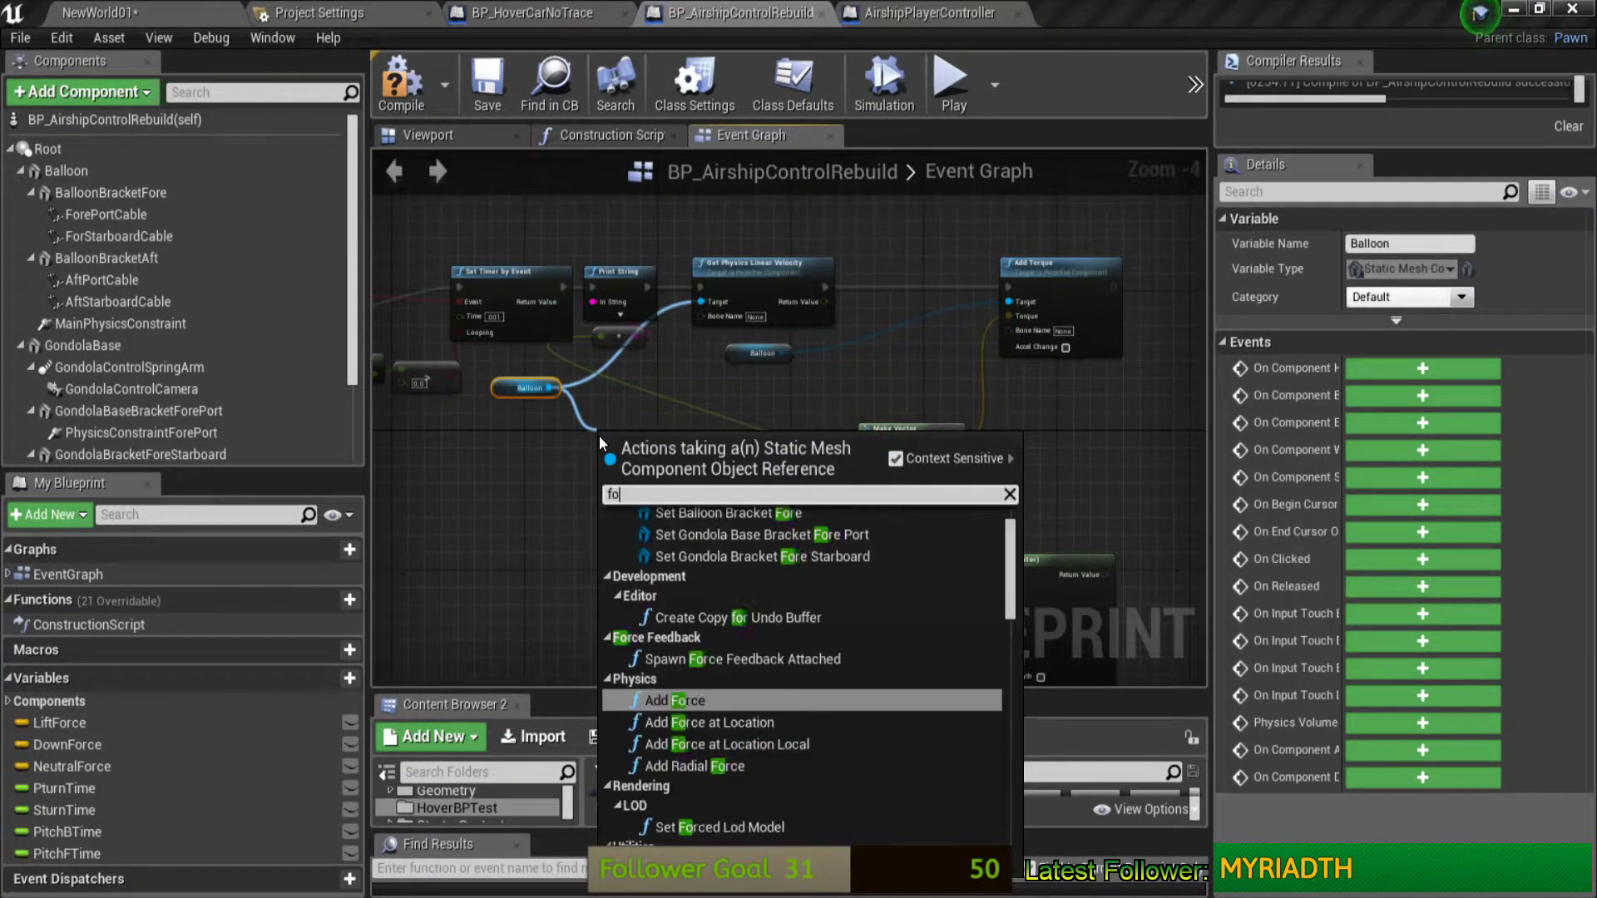
pyautogui.write('rward ve')
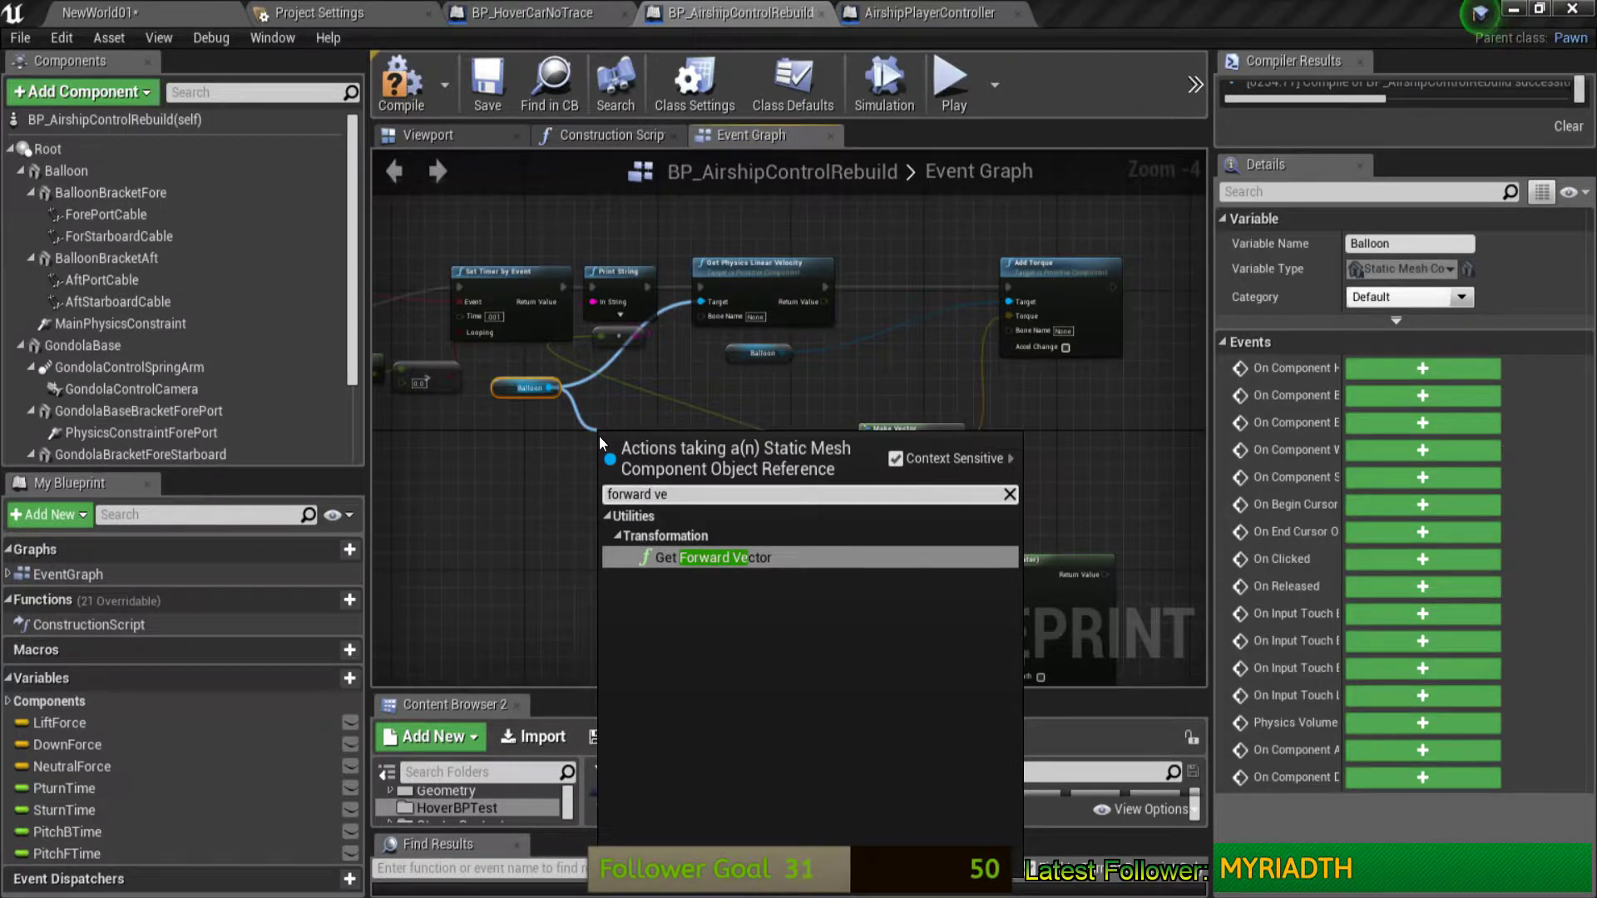
pyautogui.click(757, 558)
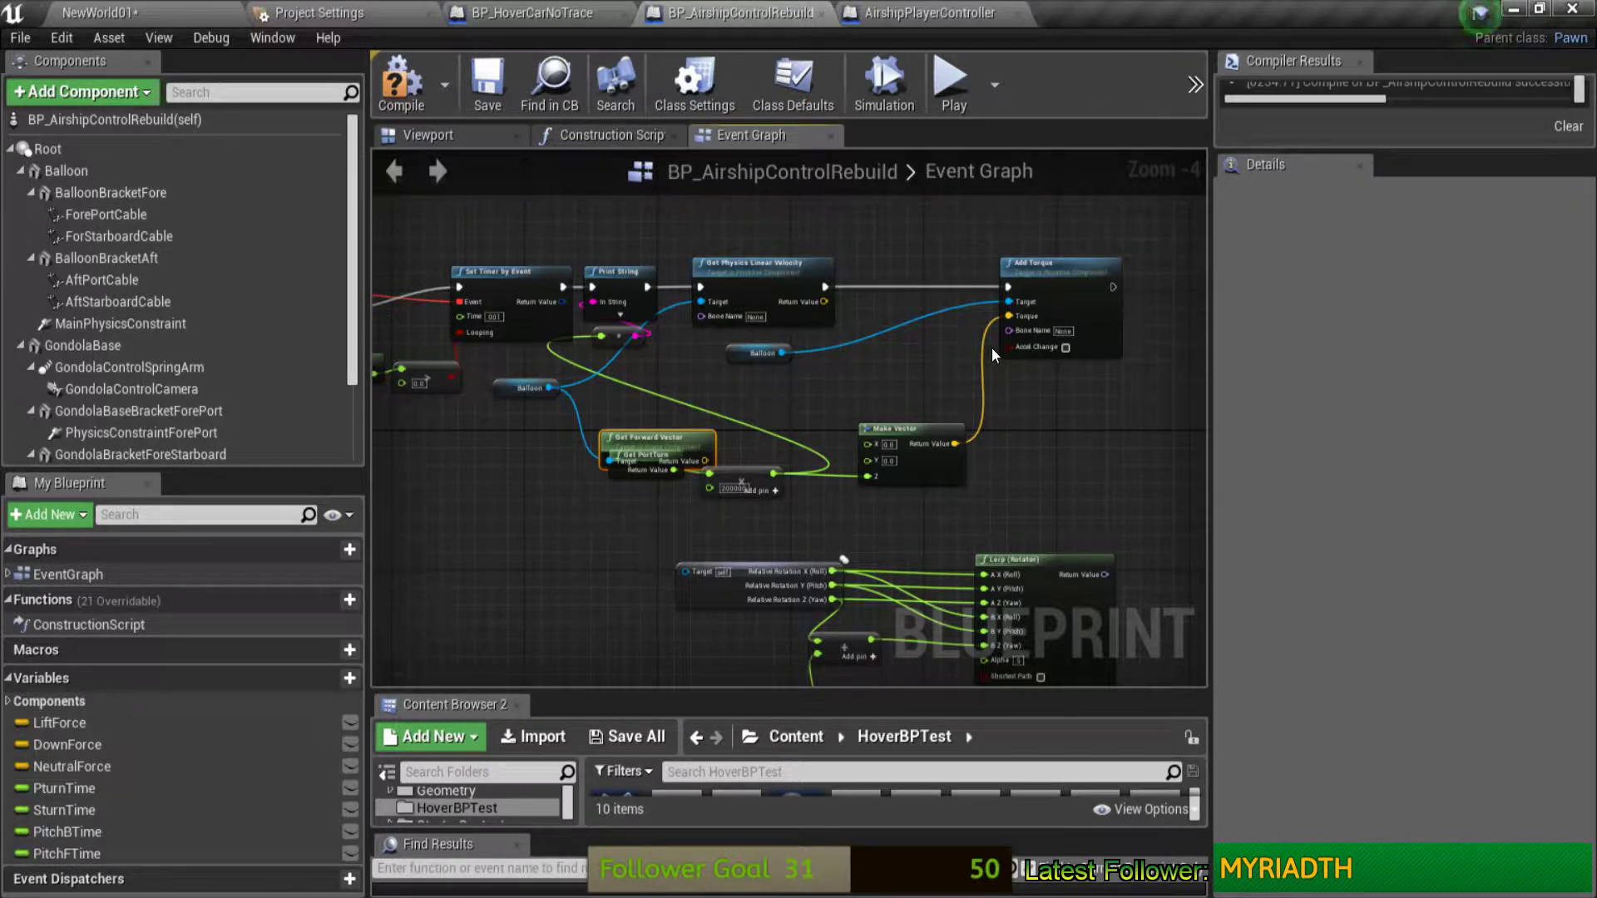
pyautogui.moveTo(677, 447); pyautogui.dragTo(760, 386)
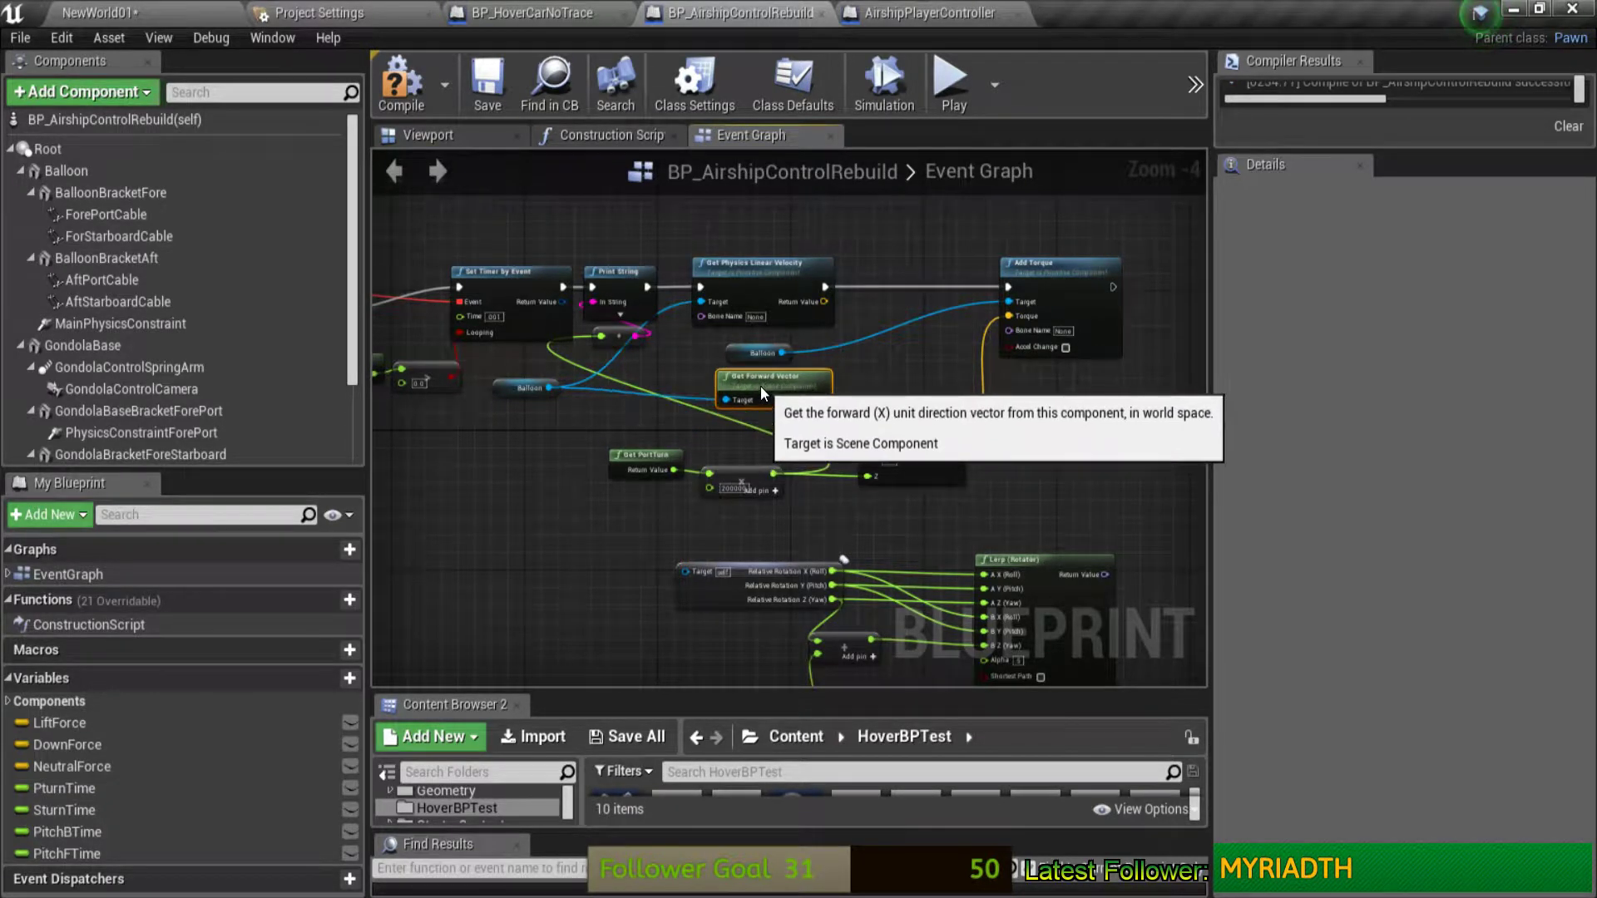
pyautogui.moveTo(823, 301); pyautogui.dragTo(877, 379)
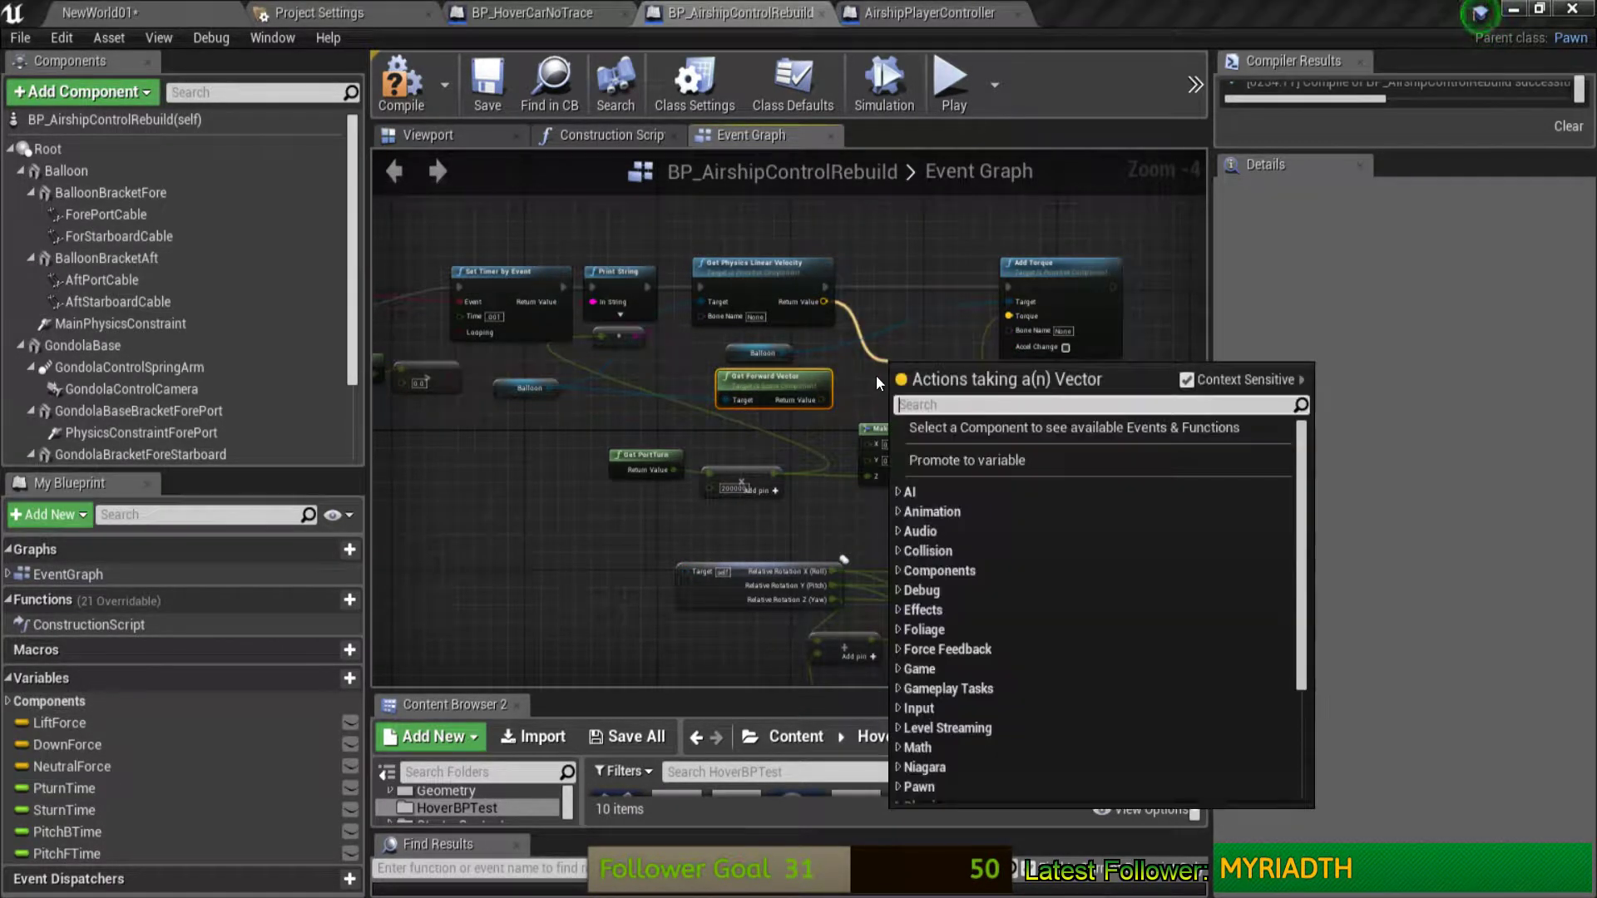
# Step: Add a vector-by-vector multiply node from the velocity's return value
pyautogui.write('*')
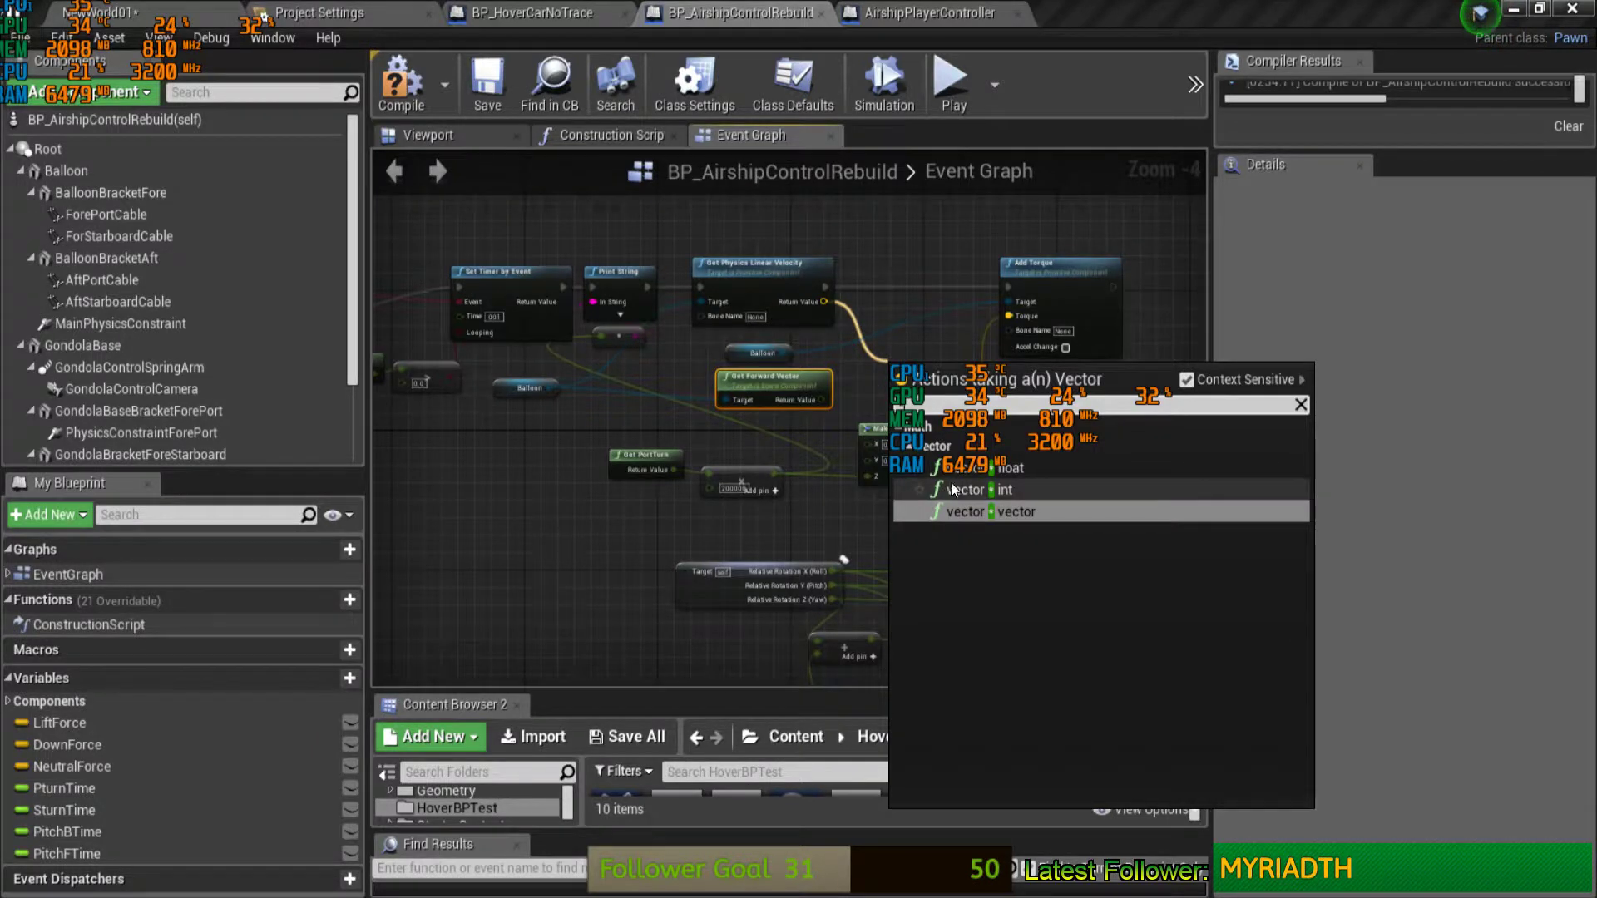
pyautogui.click(1016, 510)
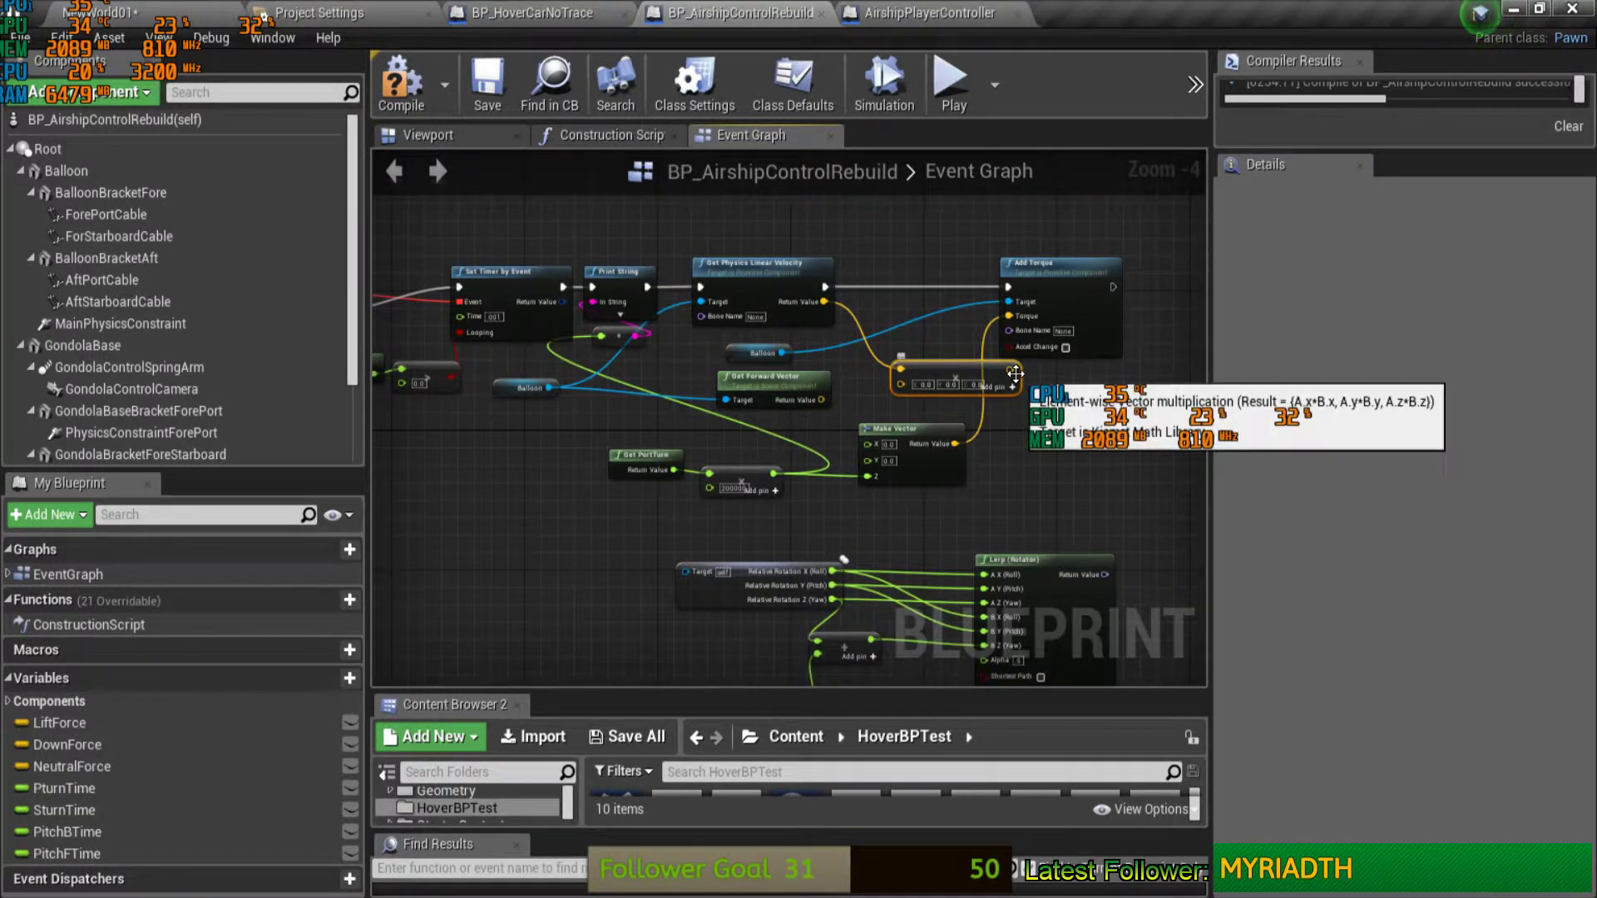
pyautogui.scroll(1, 1066, 418)
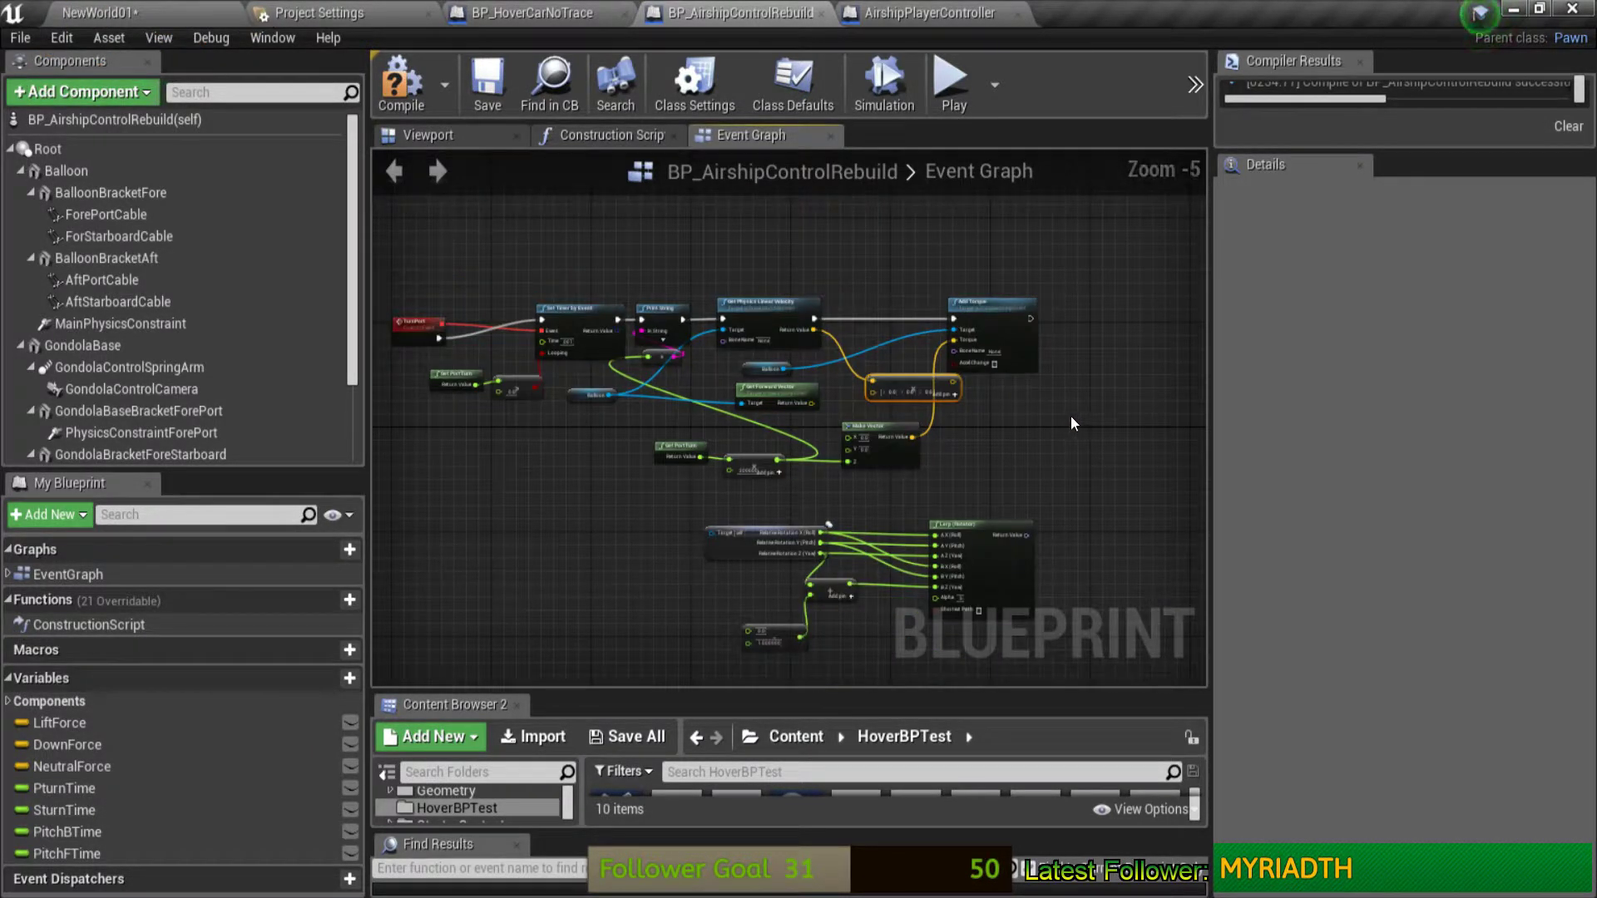
pyautogui.scroll(1, 1071, 416)
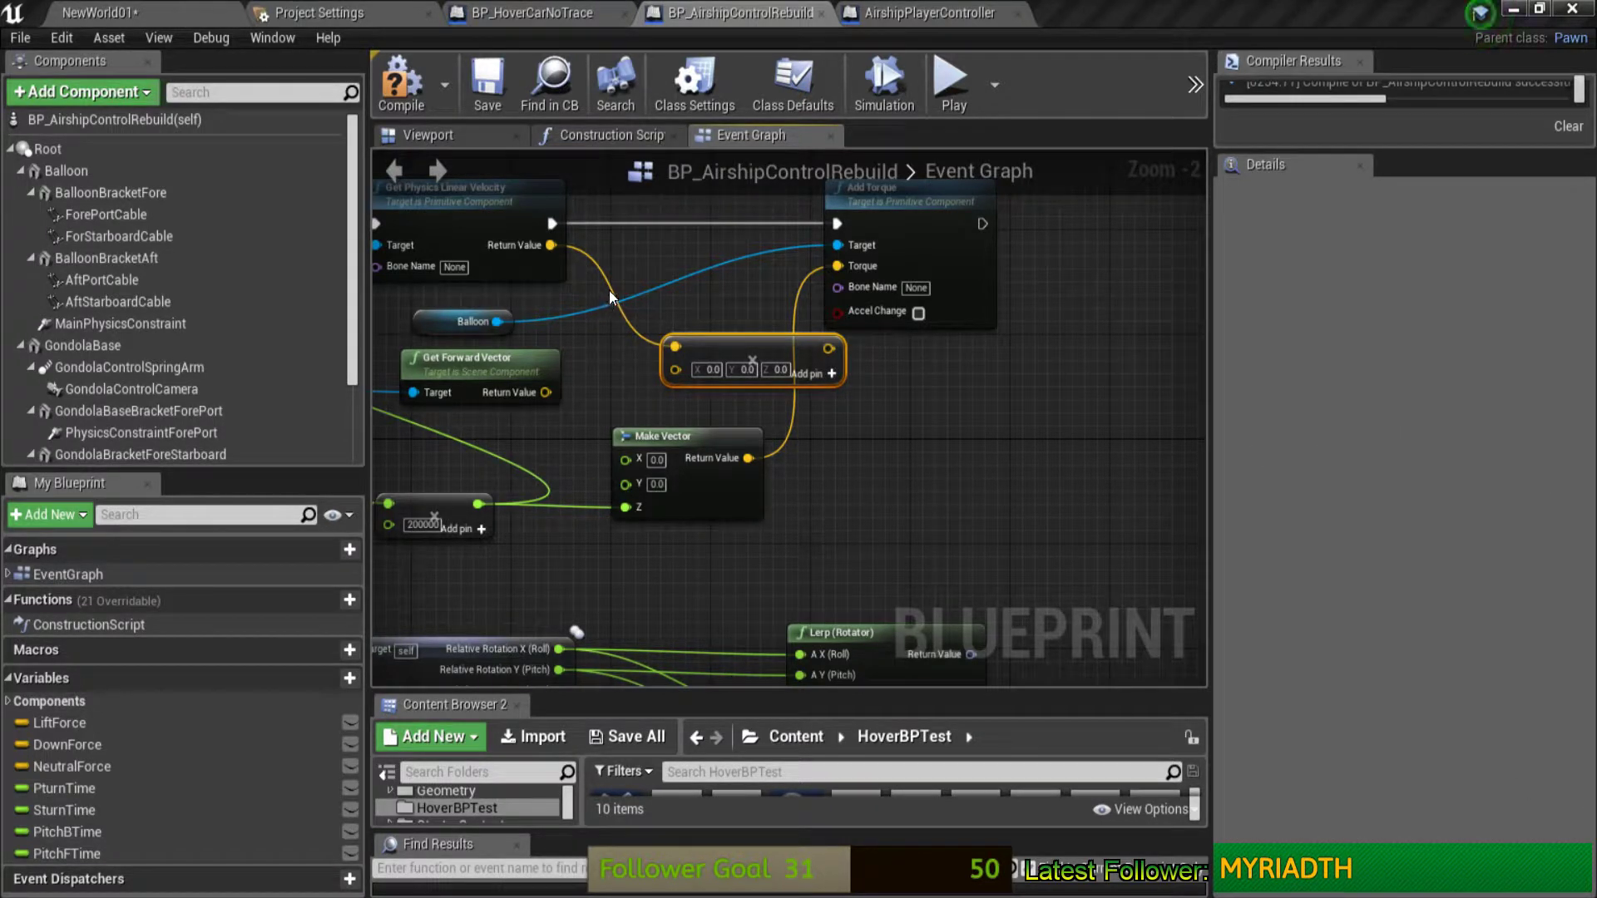
# Step: Replace the multiply with a Dot Product of the linear velocity and Get Forward Vector
pyautogui.moveTo(550, 245); pyautogui.dragTo(688, 266)
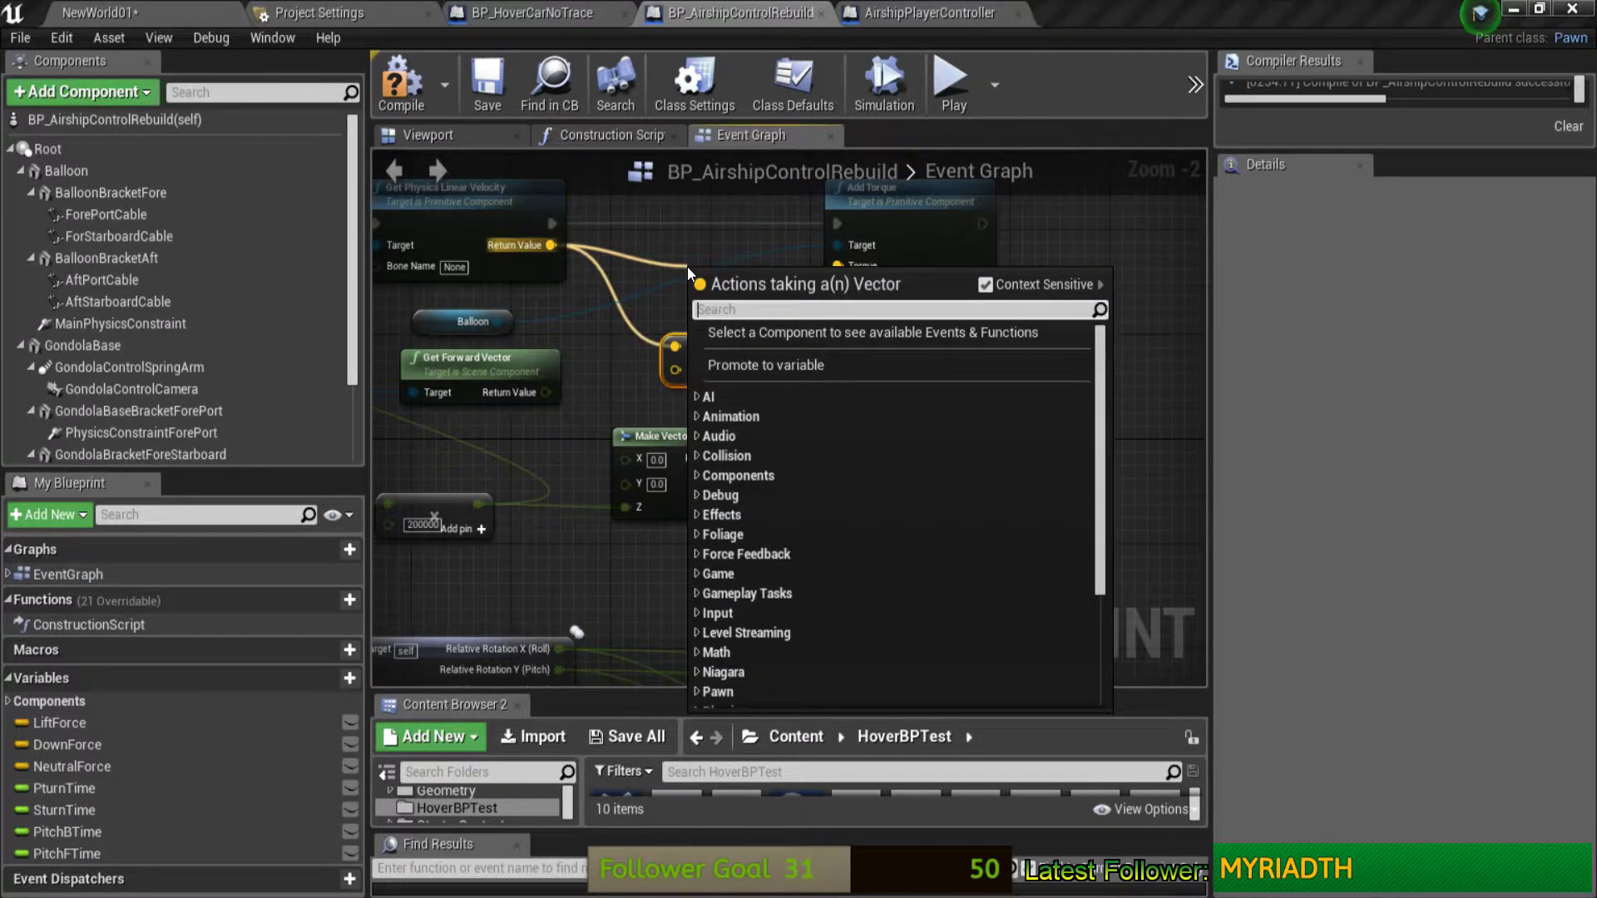
pyautogui.write('dot')
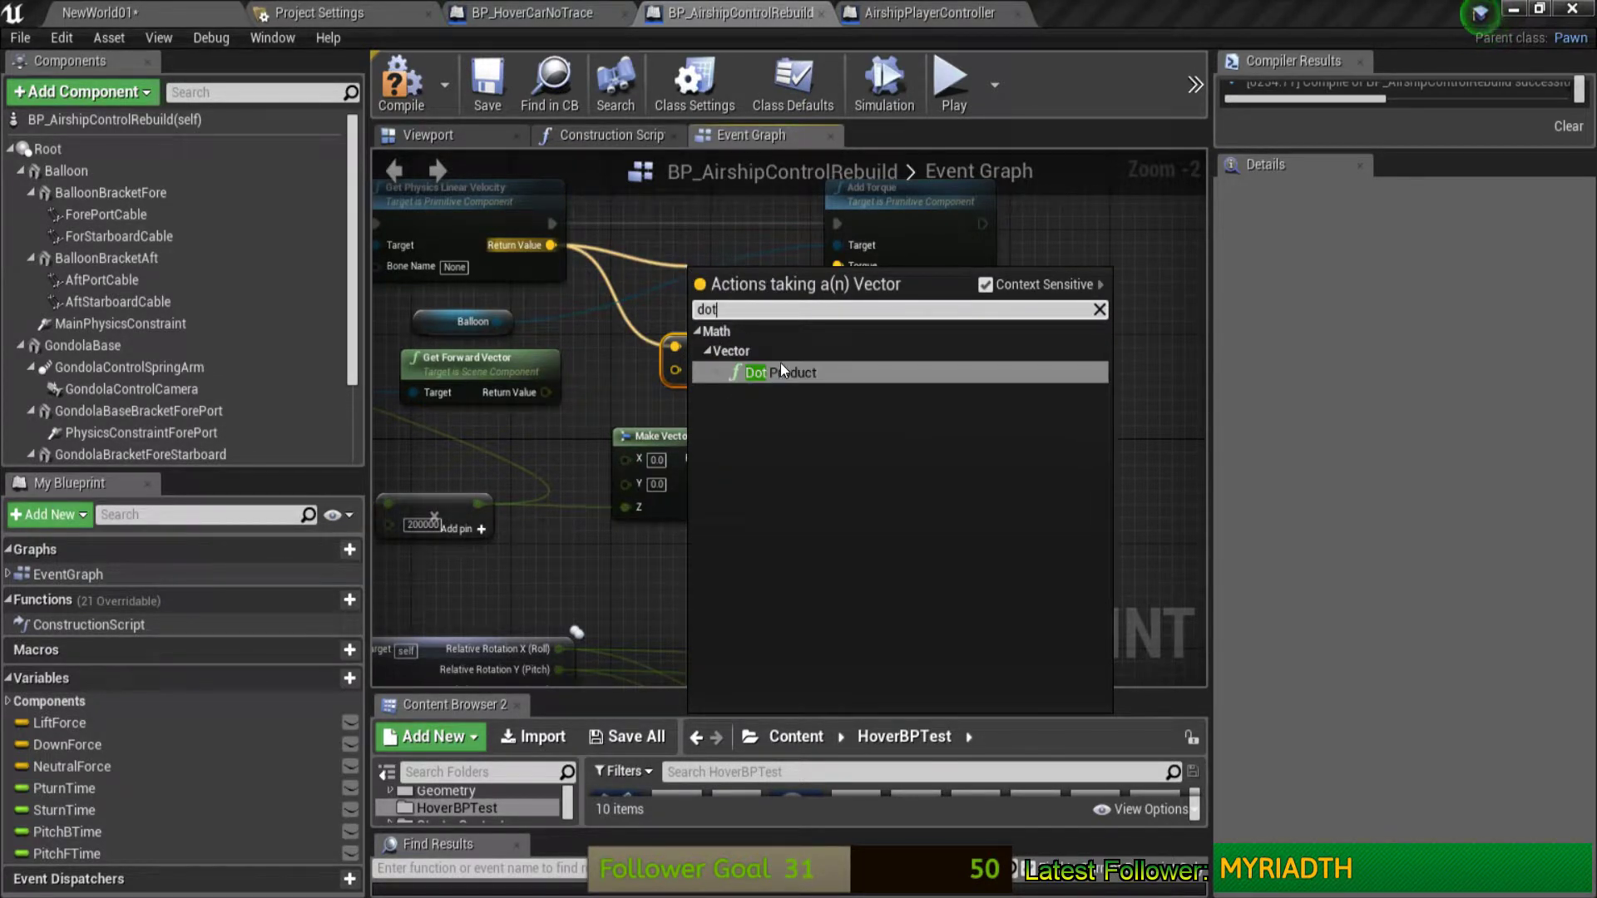
pyautogui.click(780, 371)
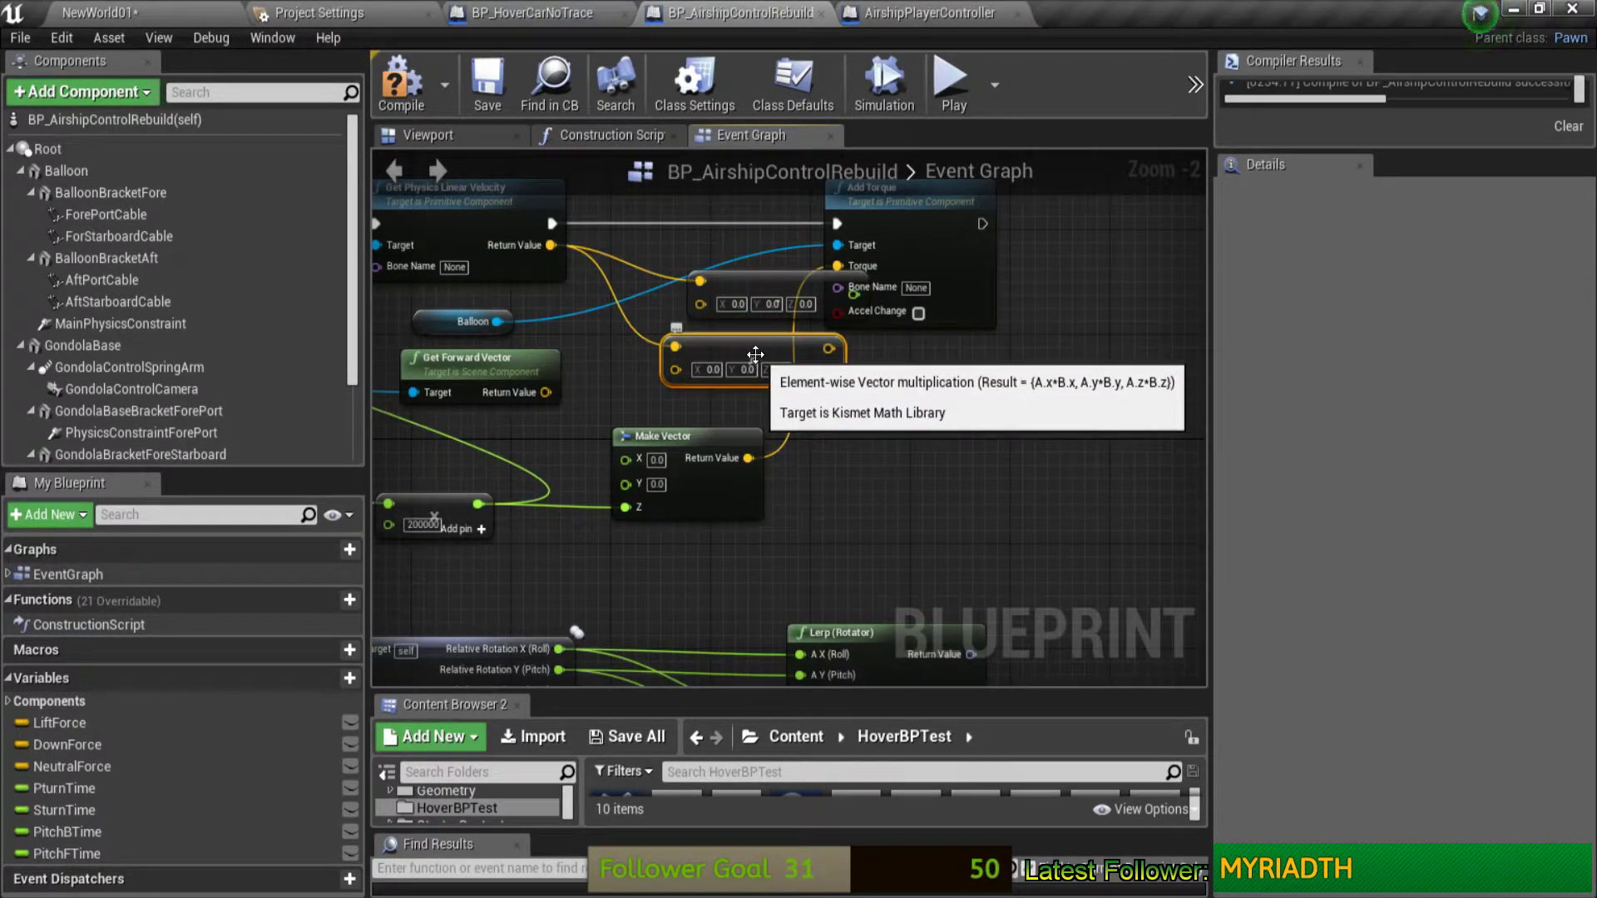
pyautogui.press('Delete')
pyautogui.moveTo(789, 283); pyautogui.dragTo(938, 388)
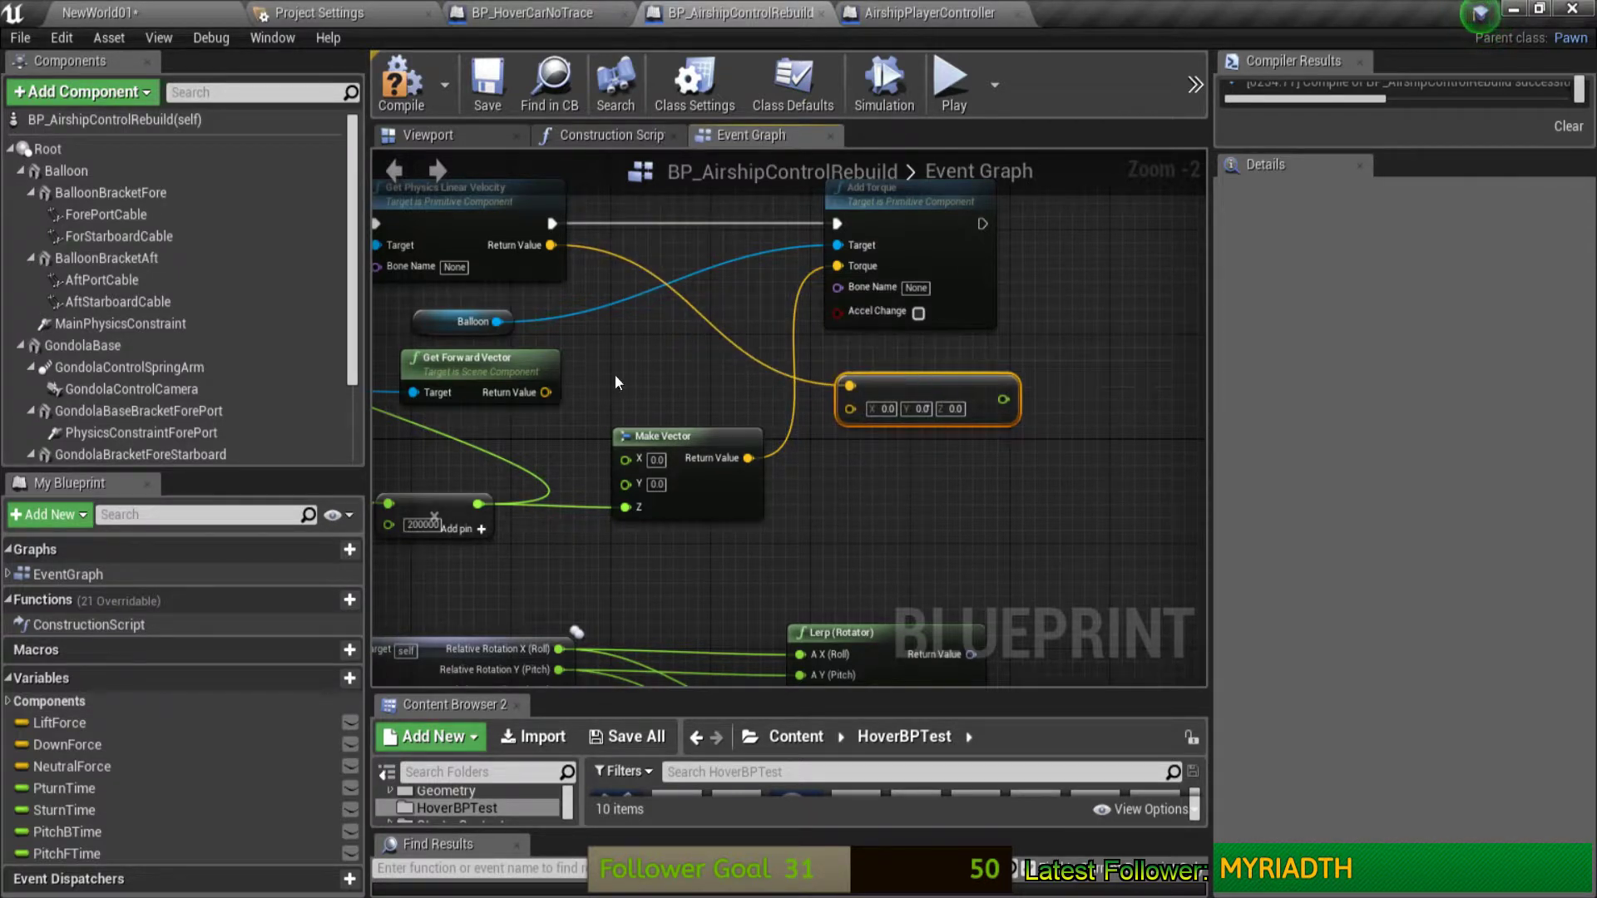
pyautogui.moveTo(546, 392)
pyautogui.mouseDown()
pyautogui.moveTo(860, 413)
pyautogui.moveTo(672, 348)
pyautogui.mouseUp()
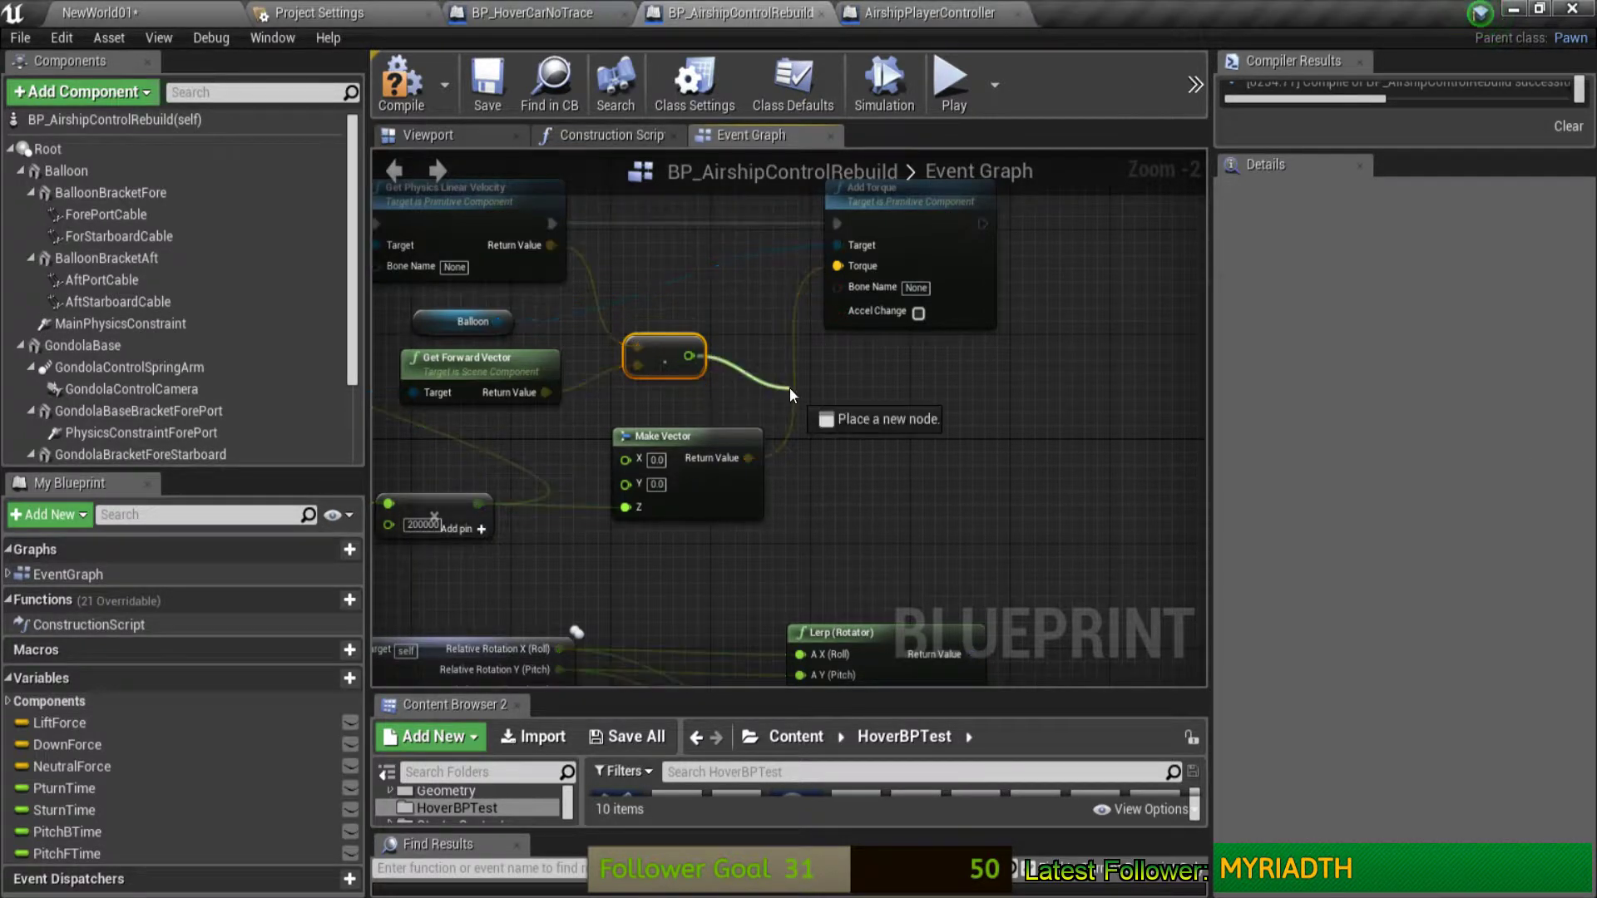
# Step: Add a float greater-than comparison on the dot product result
pyautogui.moveTo(686, 357); pyautogui.dragTo(789, 389)
pyautogui.write('>')
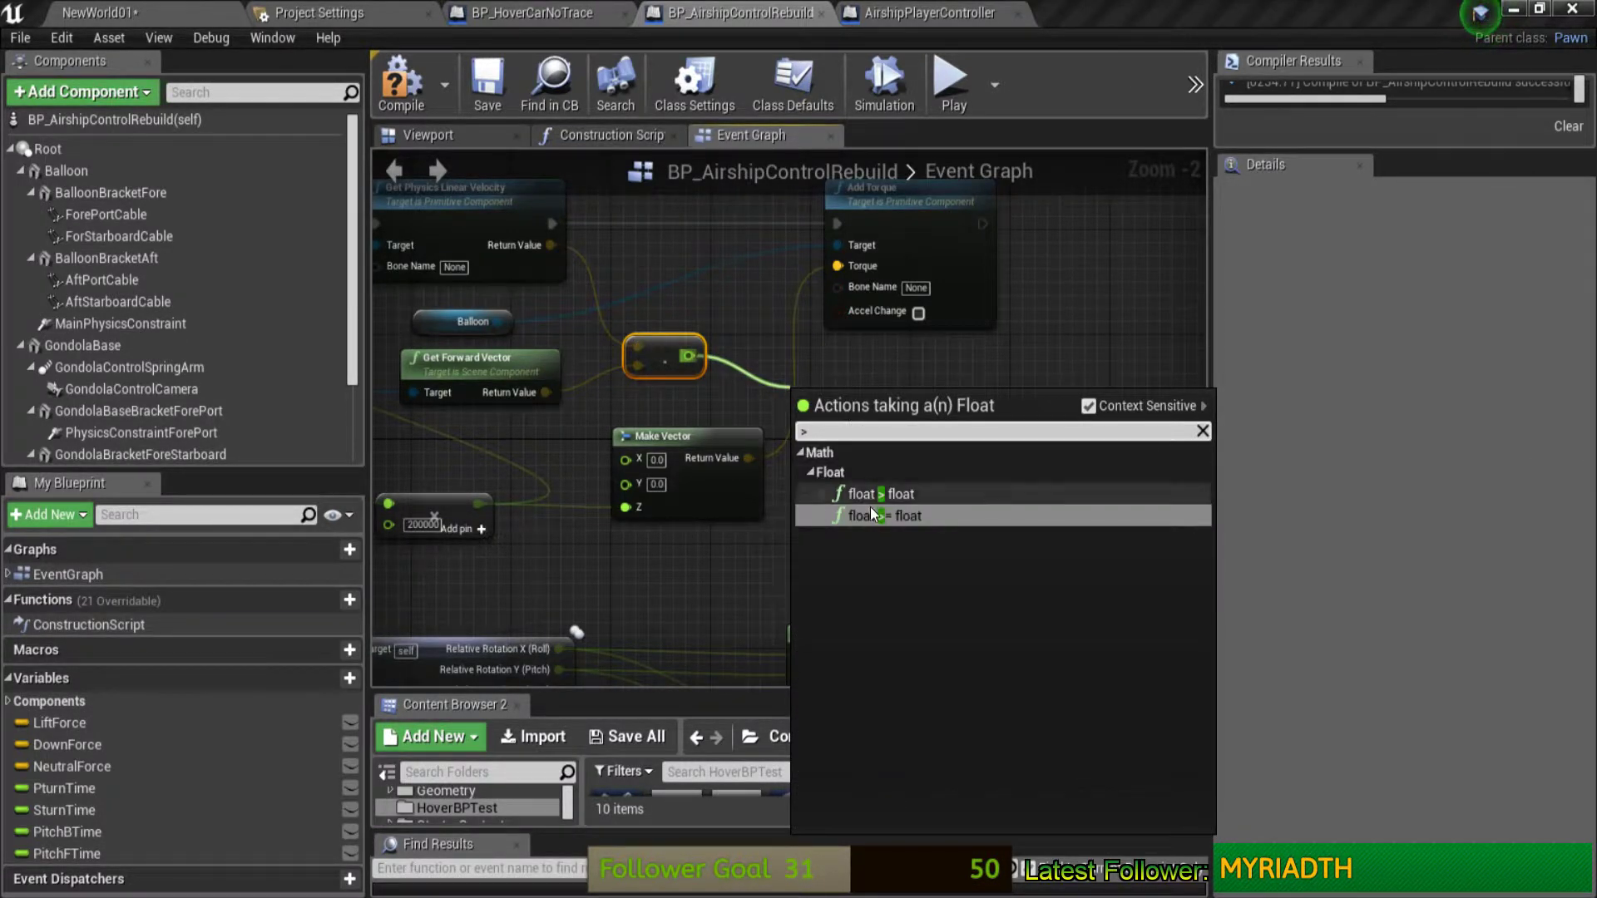
pyautogui.click(874, 499)
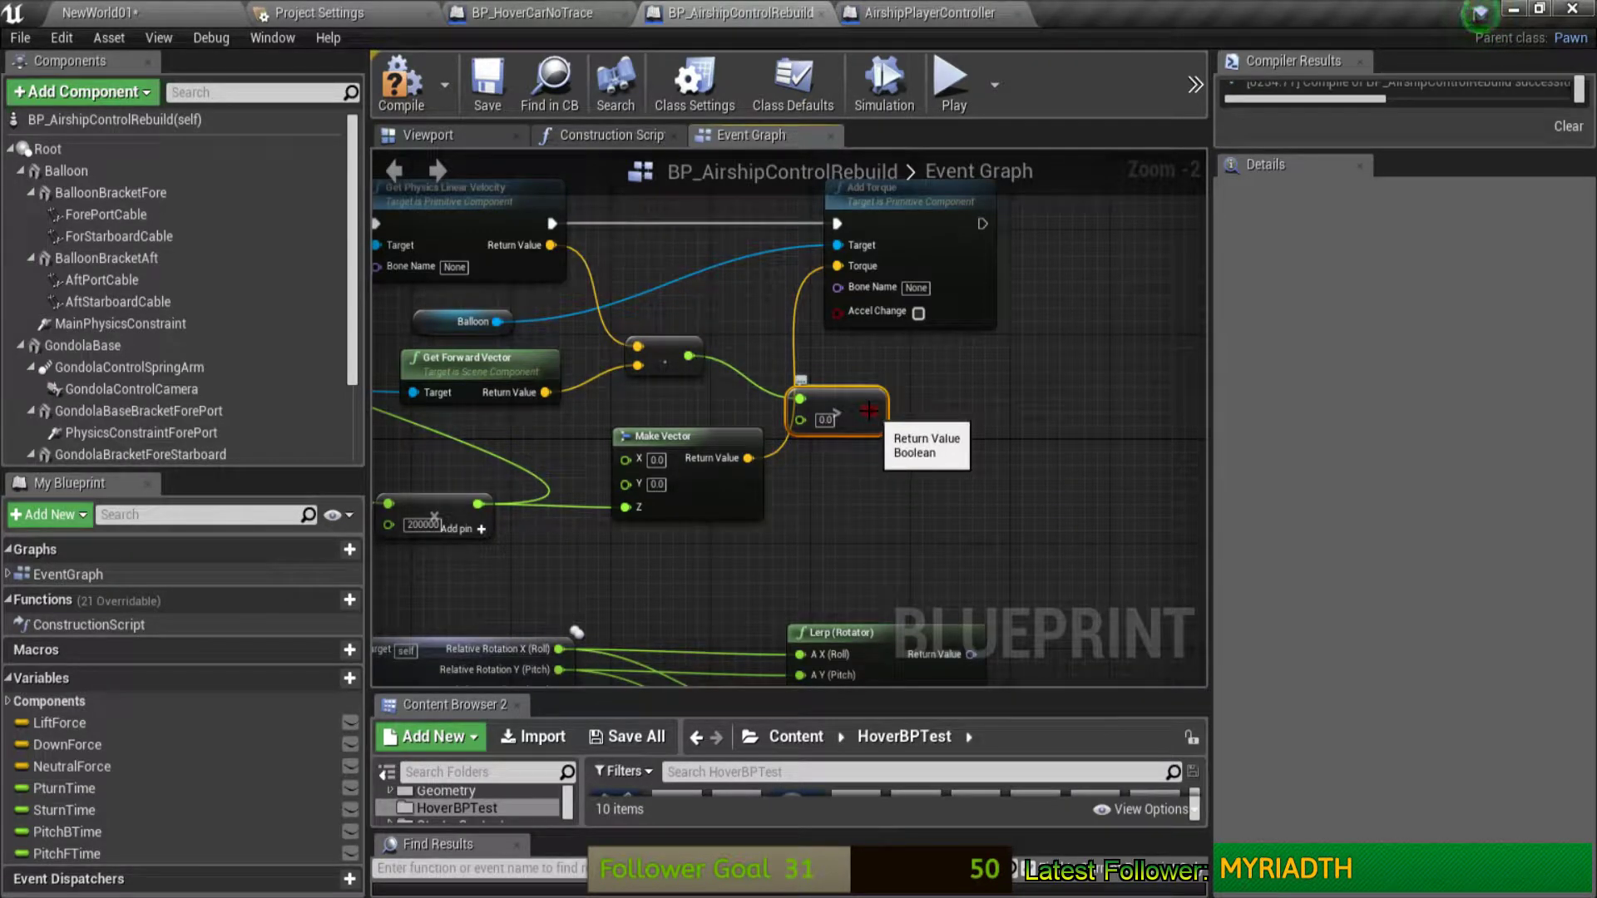
# Step: Add a Select Float picked by the comparison, with A set to 1 and B to -1
pyautogui.moveTo(869, 411); pyautogui.dragTo(976, 433)
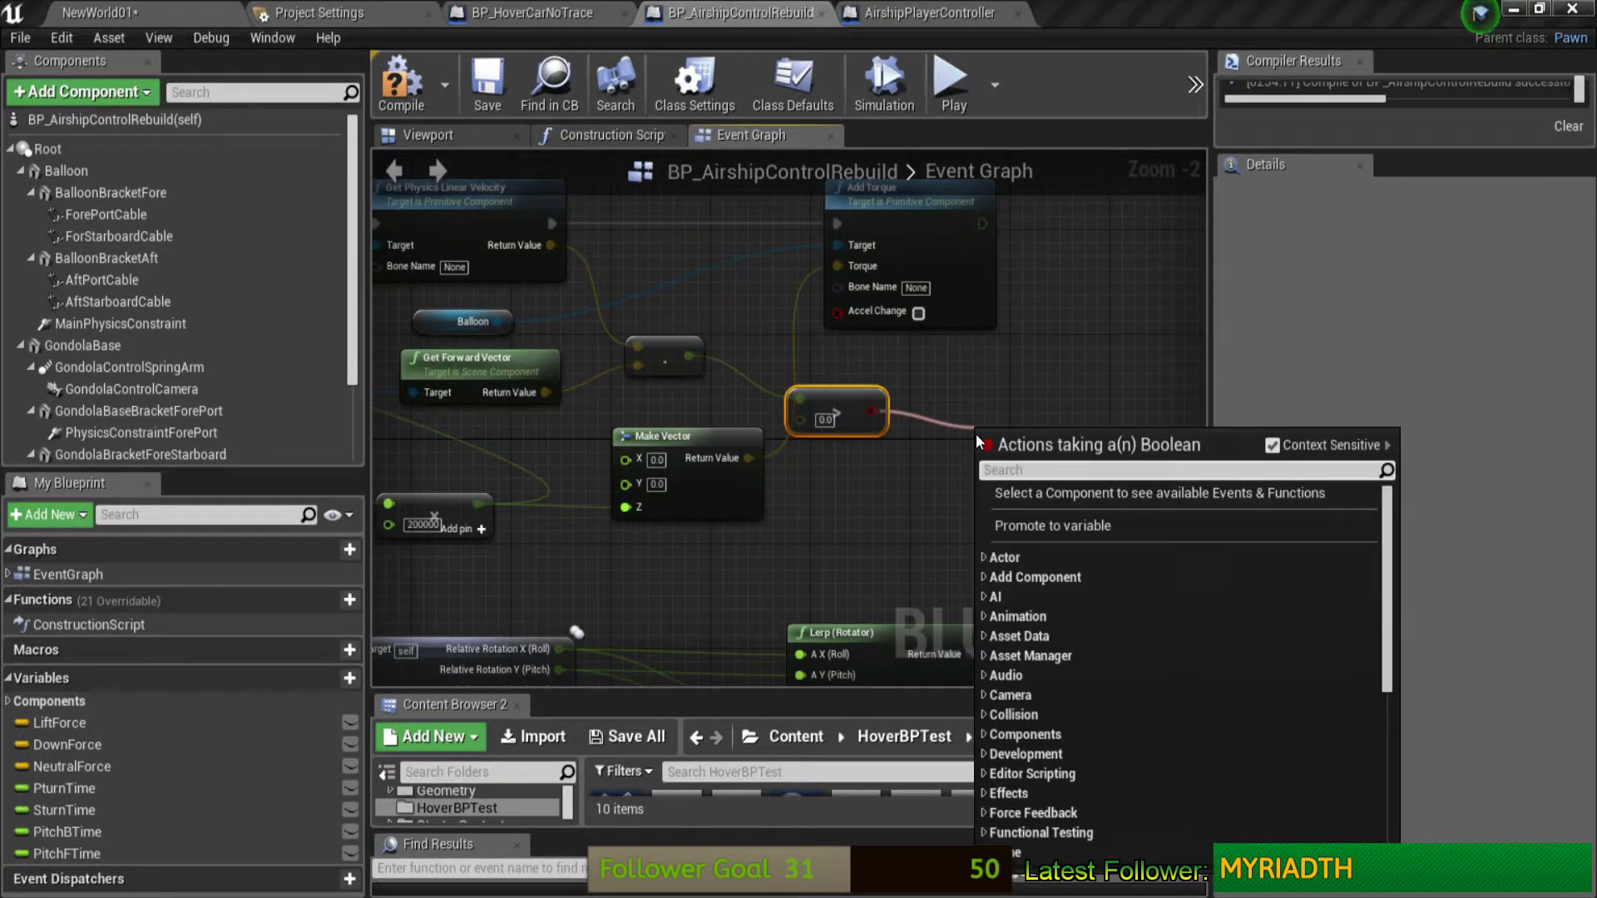
pyautogui.write('select fl')
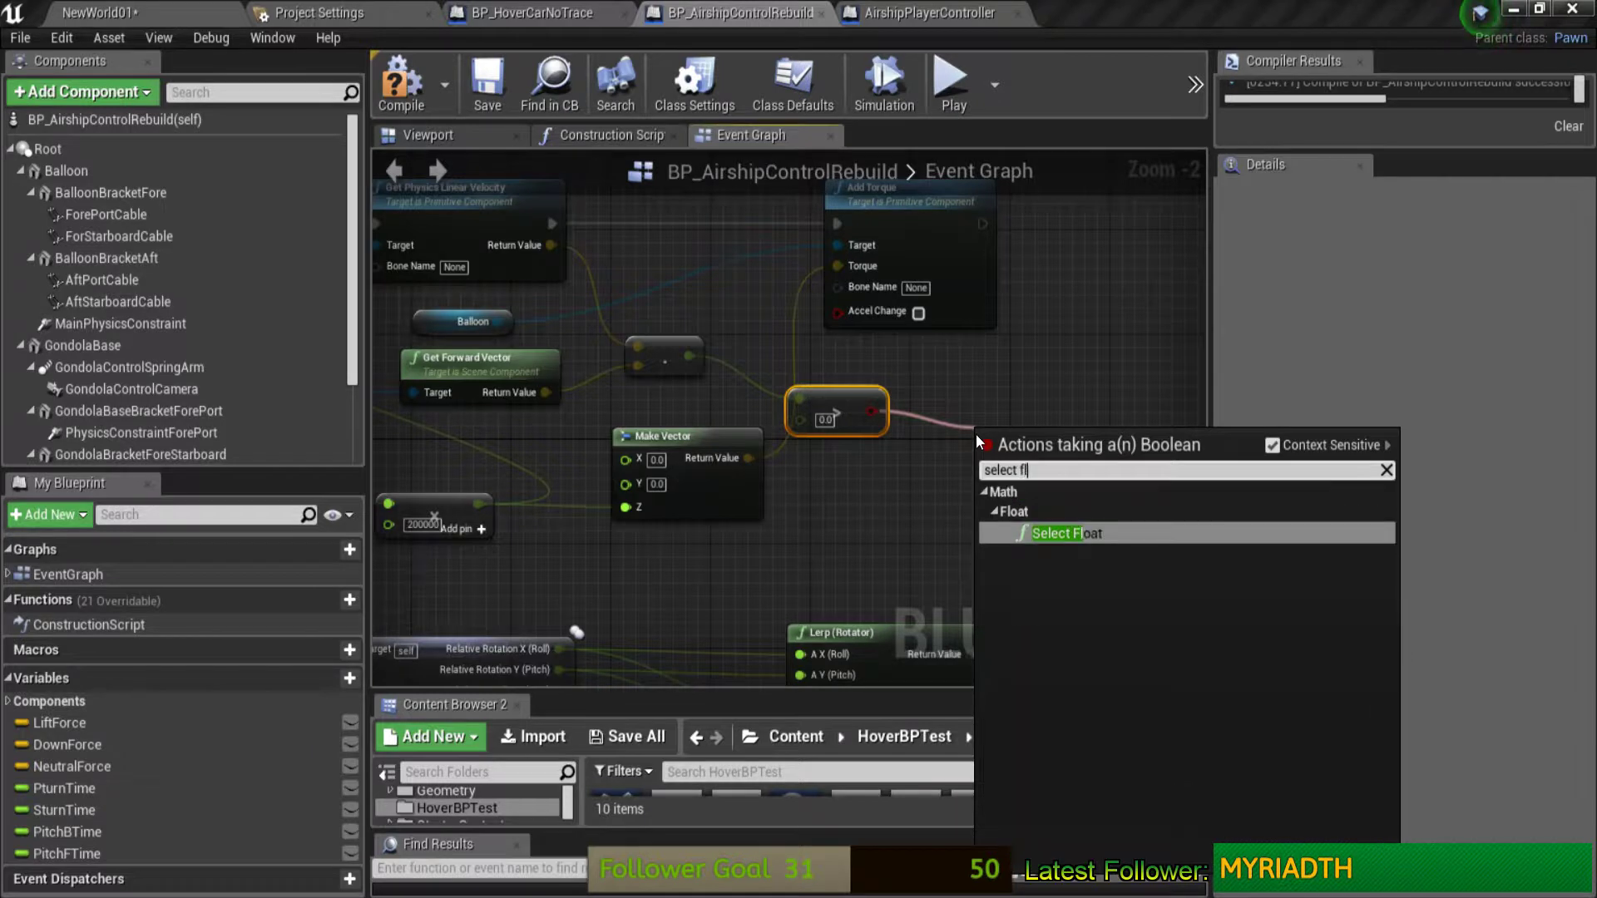
pyautogui.click(1096, 533)
pyautogui.moveTo(1070, 436); pyautogui.dragTo(1075, 374)
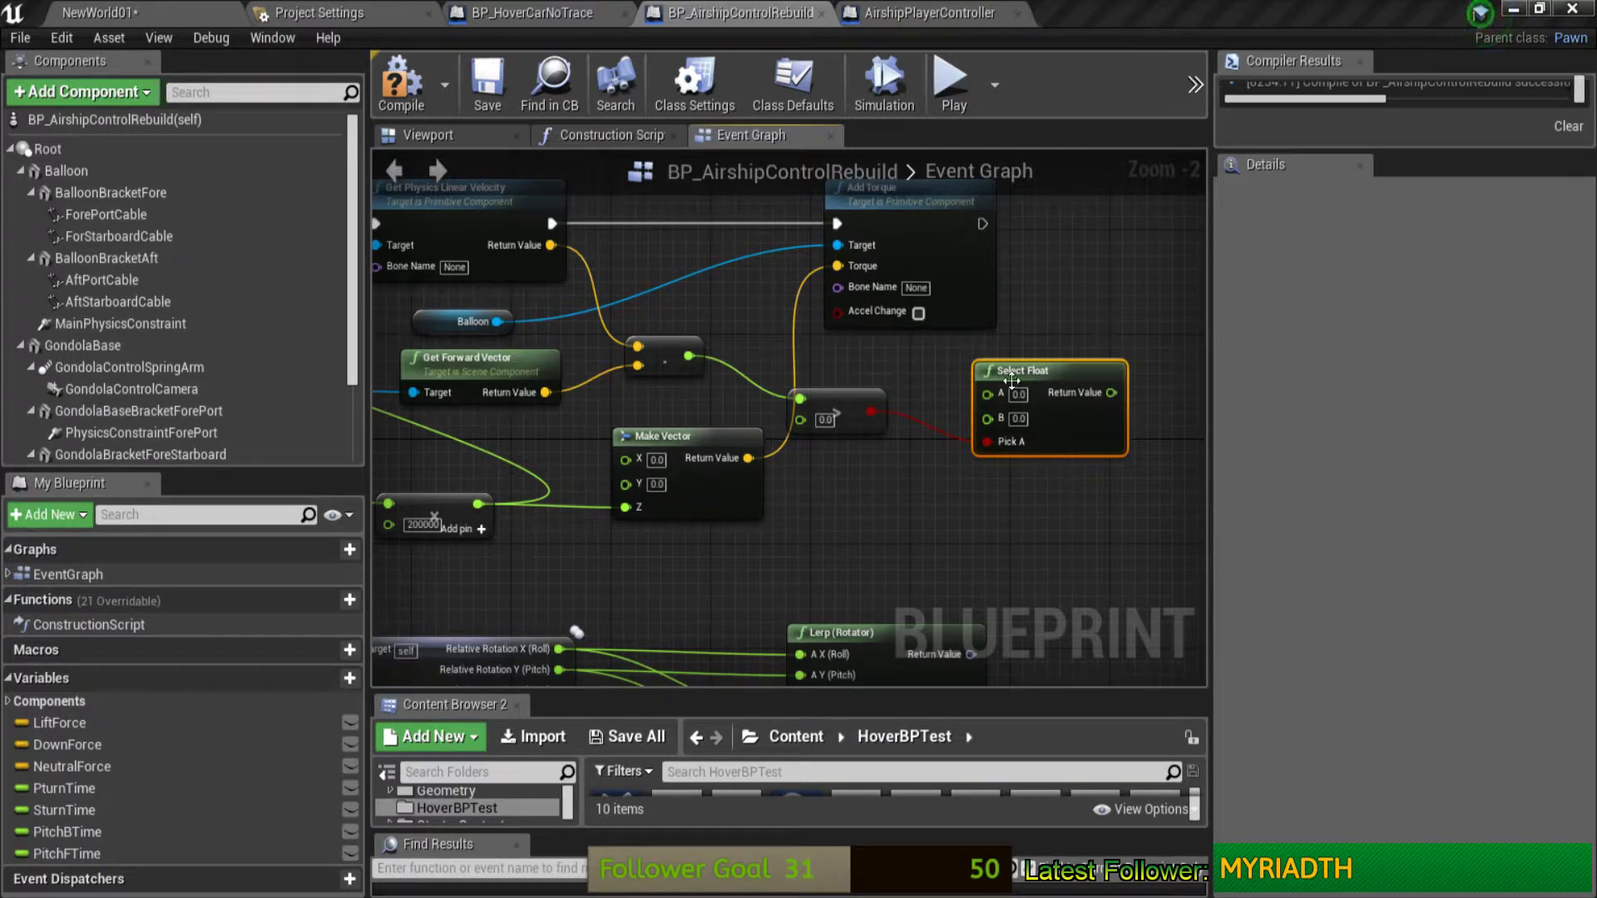
pyautogui.write('1')
pyautogui.press('Tab')
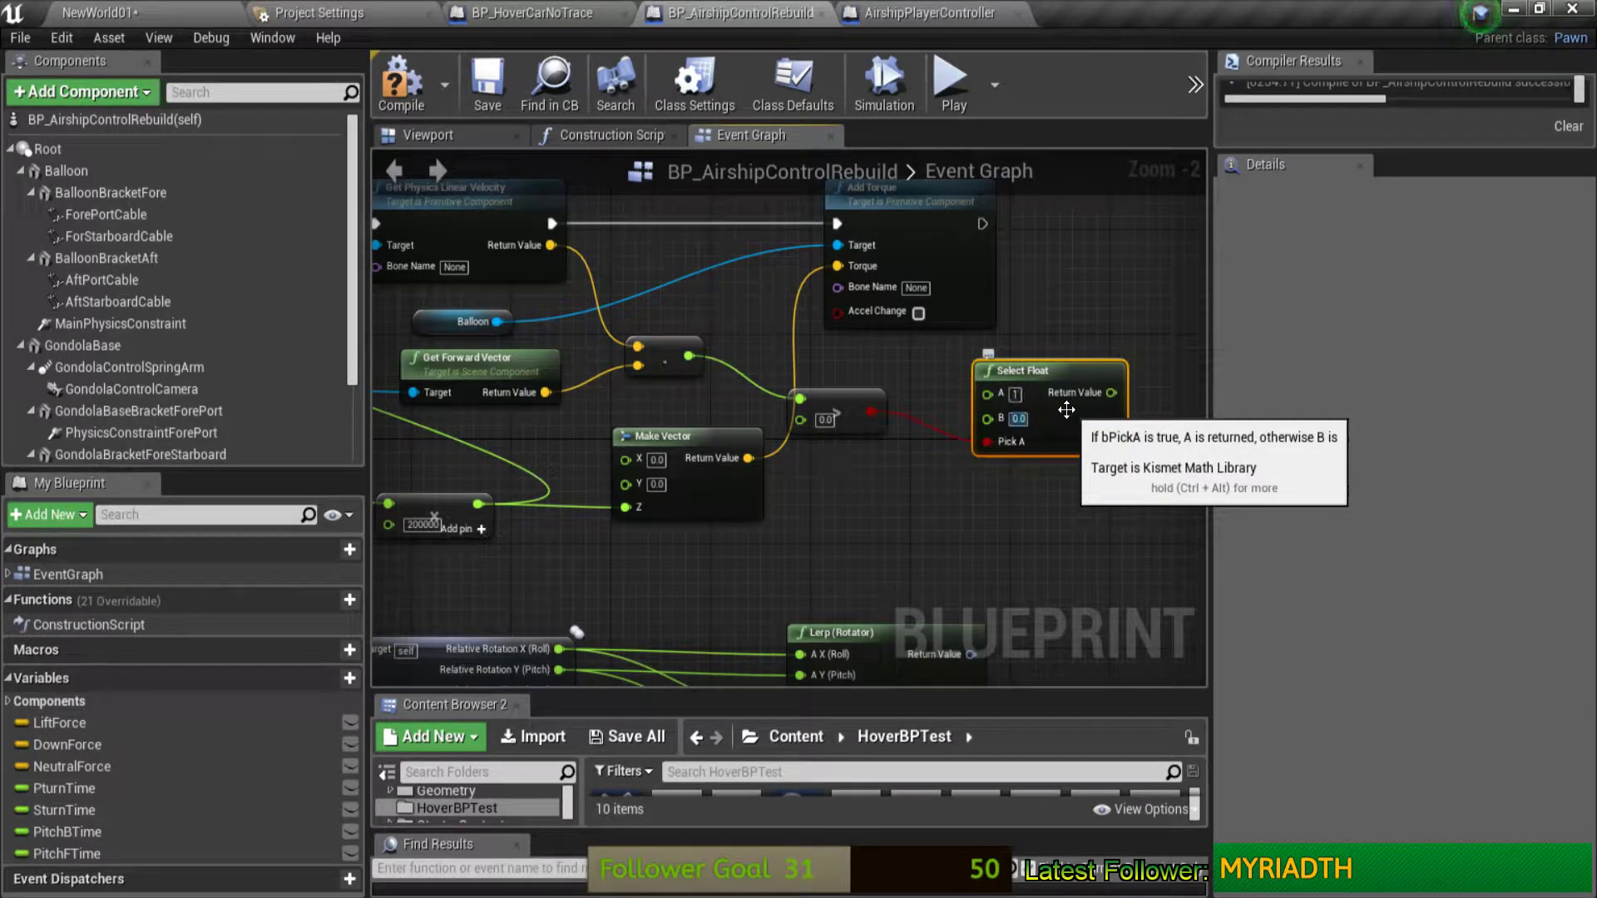
pyautogui.write('-1')
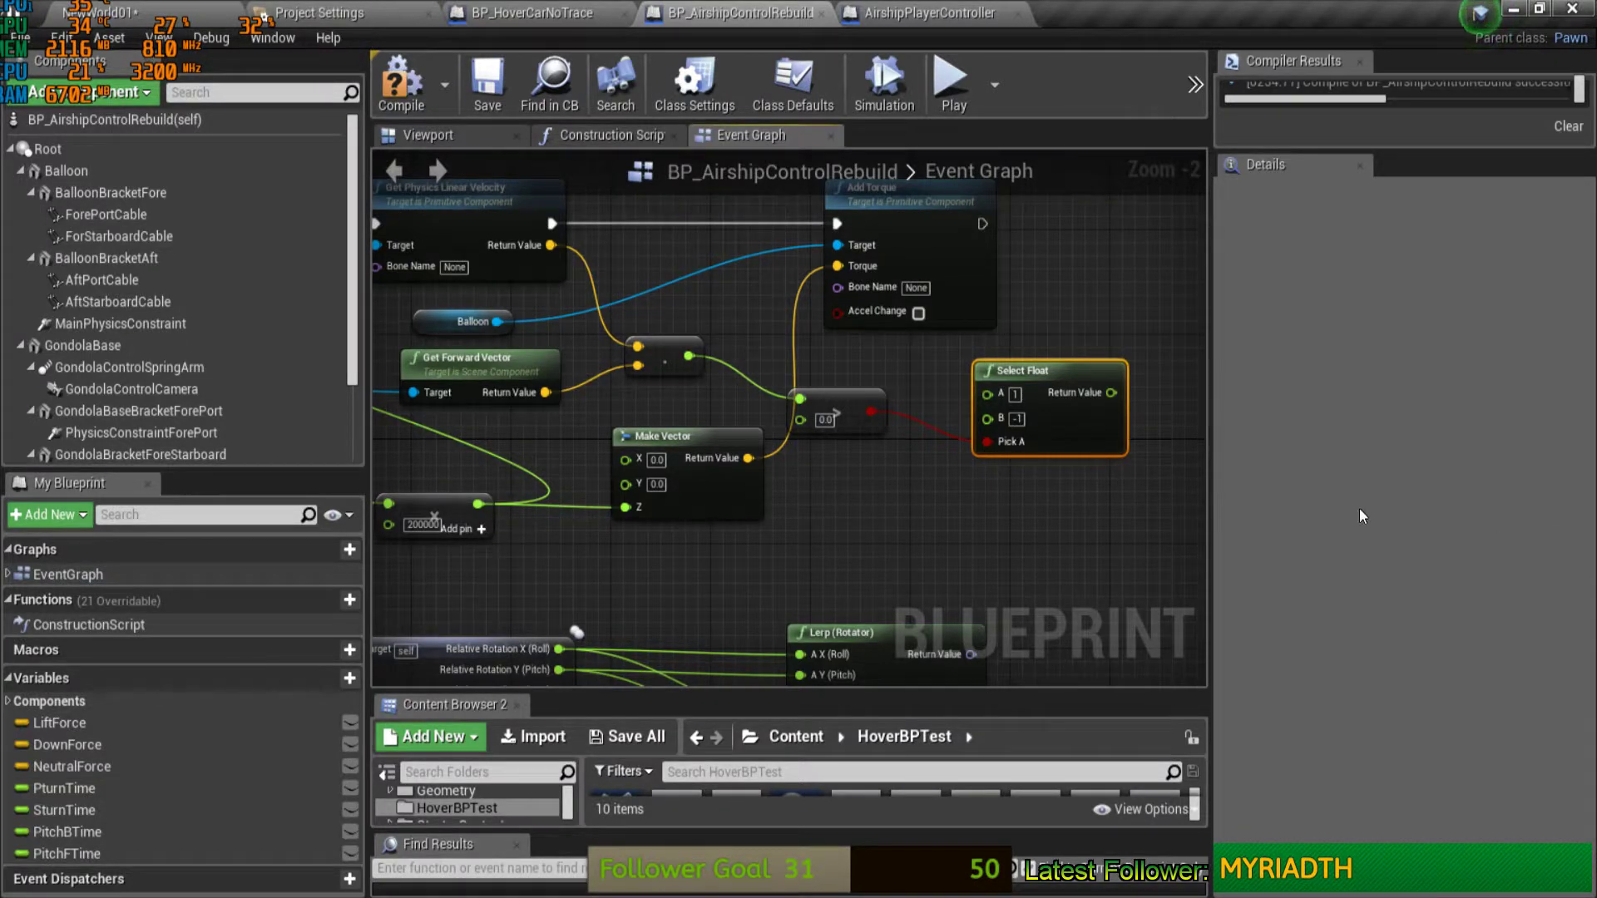
# Step: Duplicate the 200000 multiply node and wire the original's output into the copy
pyautogui.moveTo(665, 437)
pyautogui.mouseDown()
pyautogui.moveTo(1127, 451)
pyautogui.moveTo(883, 520)
pyautogui.mouseUp()
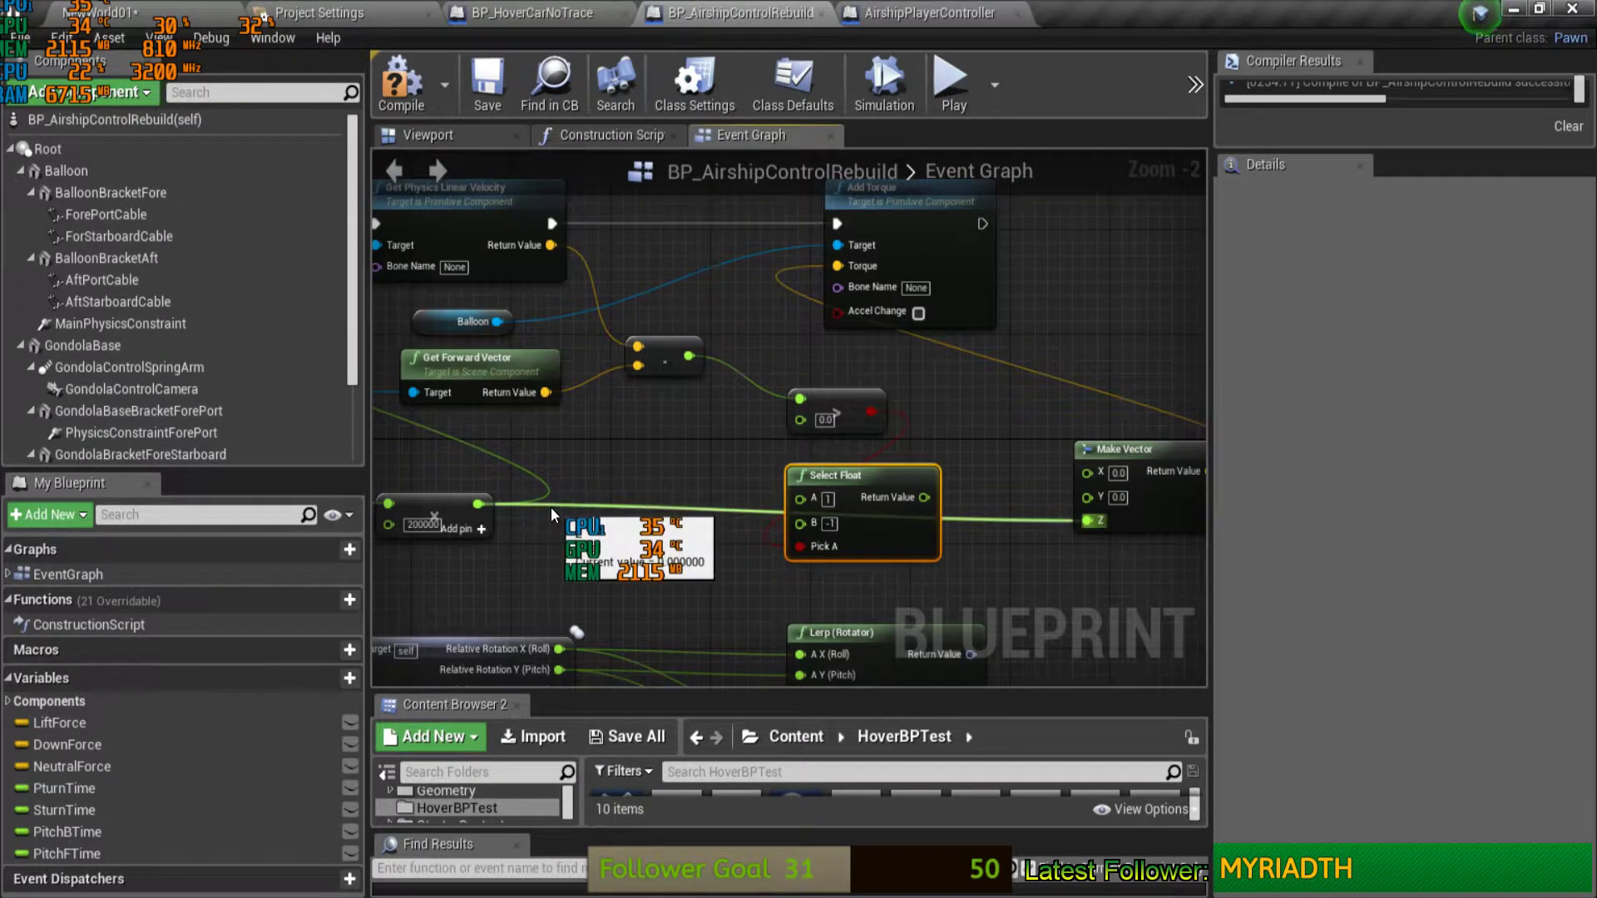
pyautogui.click(447, 513)
pyautogui.hotkey('ctrl', 'w')
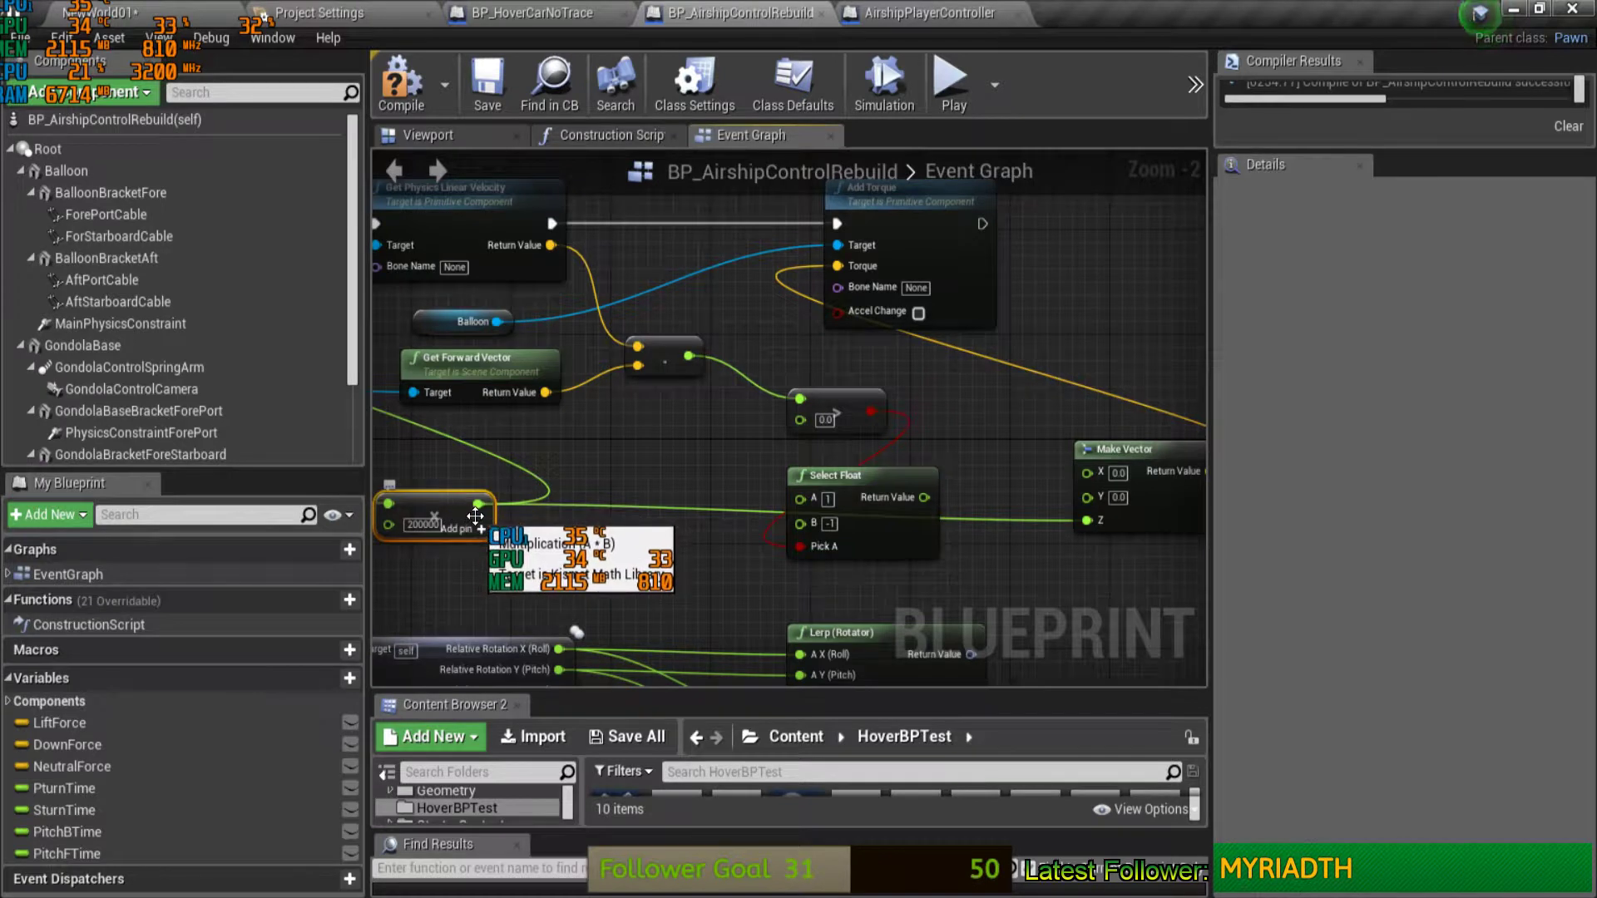
pyautogui.moveTo(567, 542); pyautogui.dragTo(653, 555)
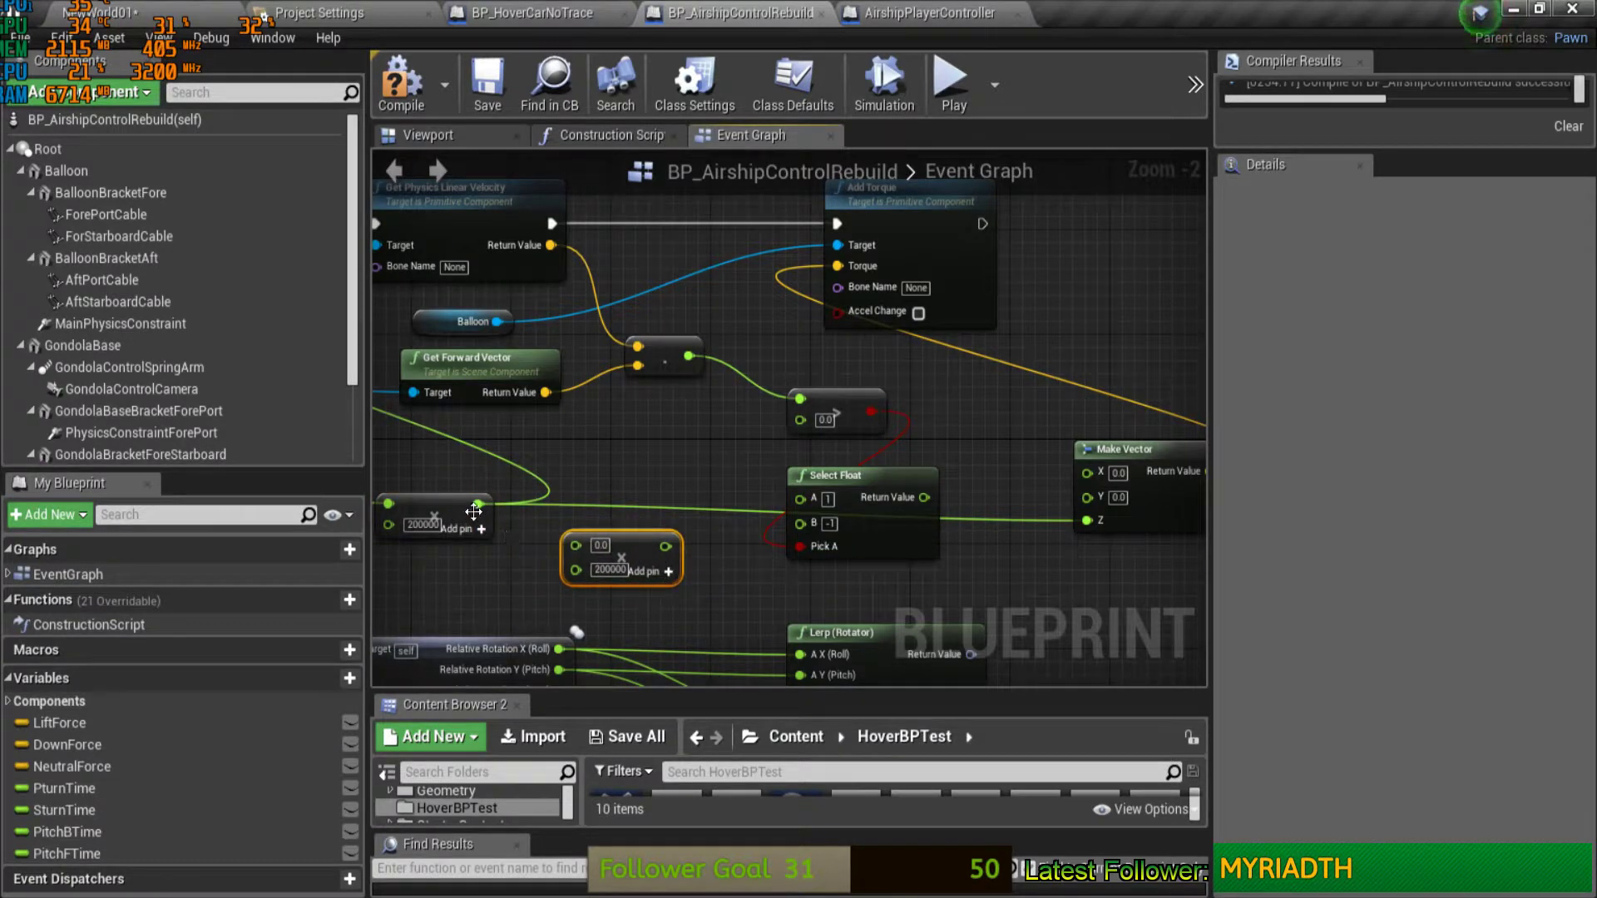
pyautogui.moveTo(478, 504); pyautogui.dragTo(577, 545)
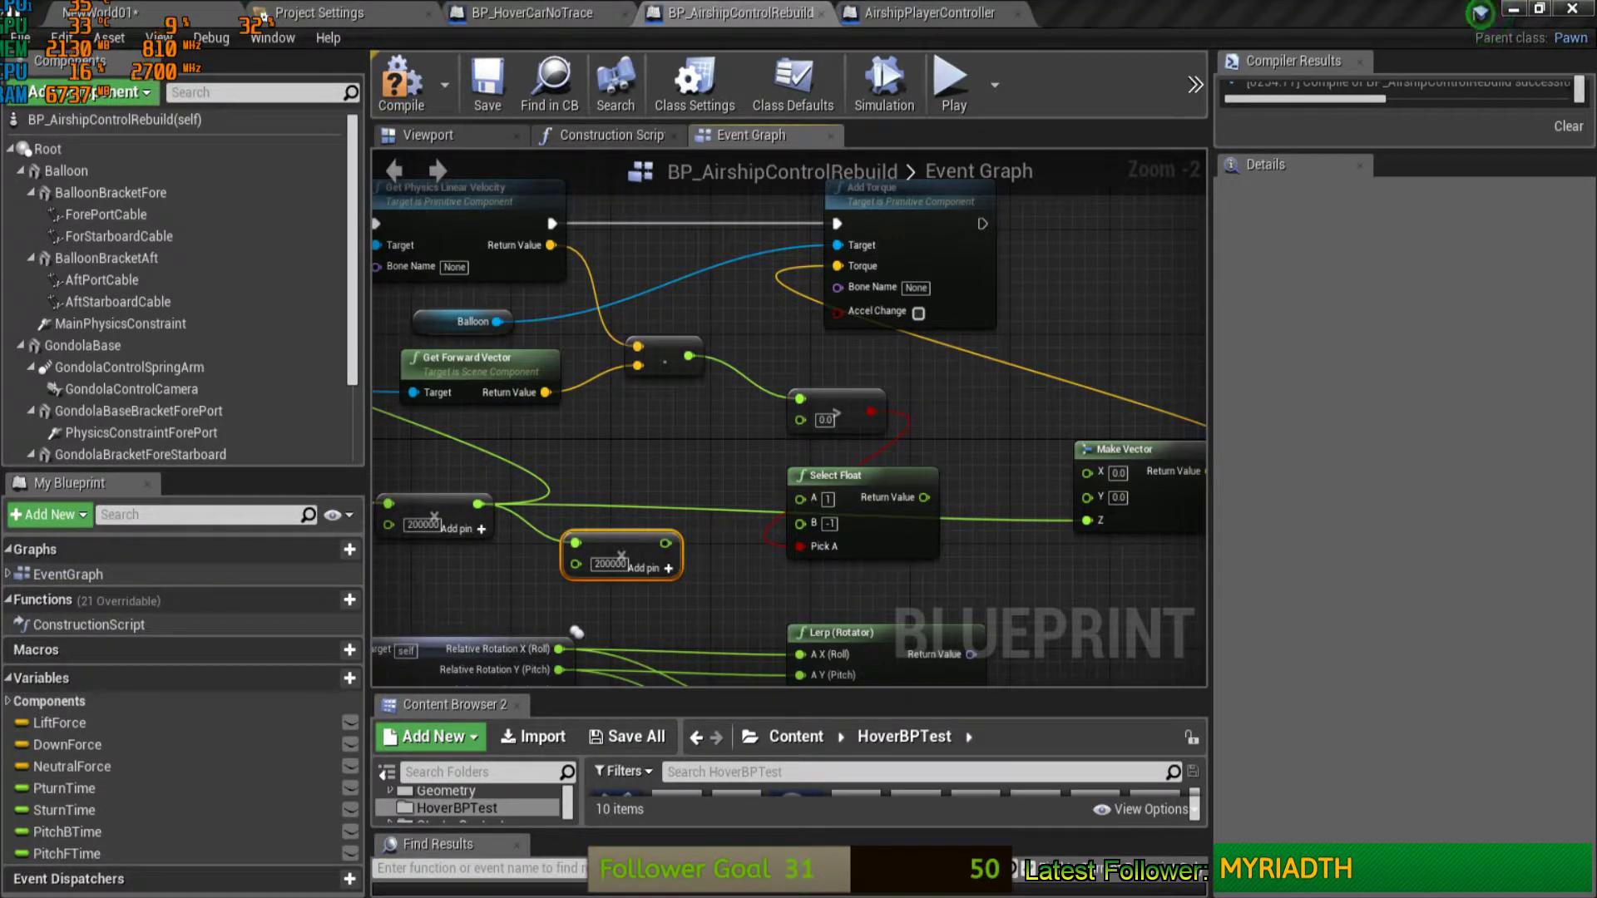
pyautogui.keyDown('alt'); pyautogui.click(546, 537); pyautogui.keyUp('alt')
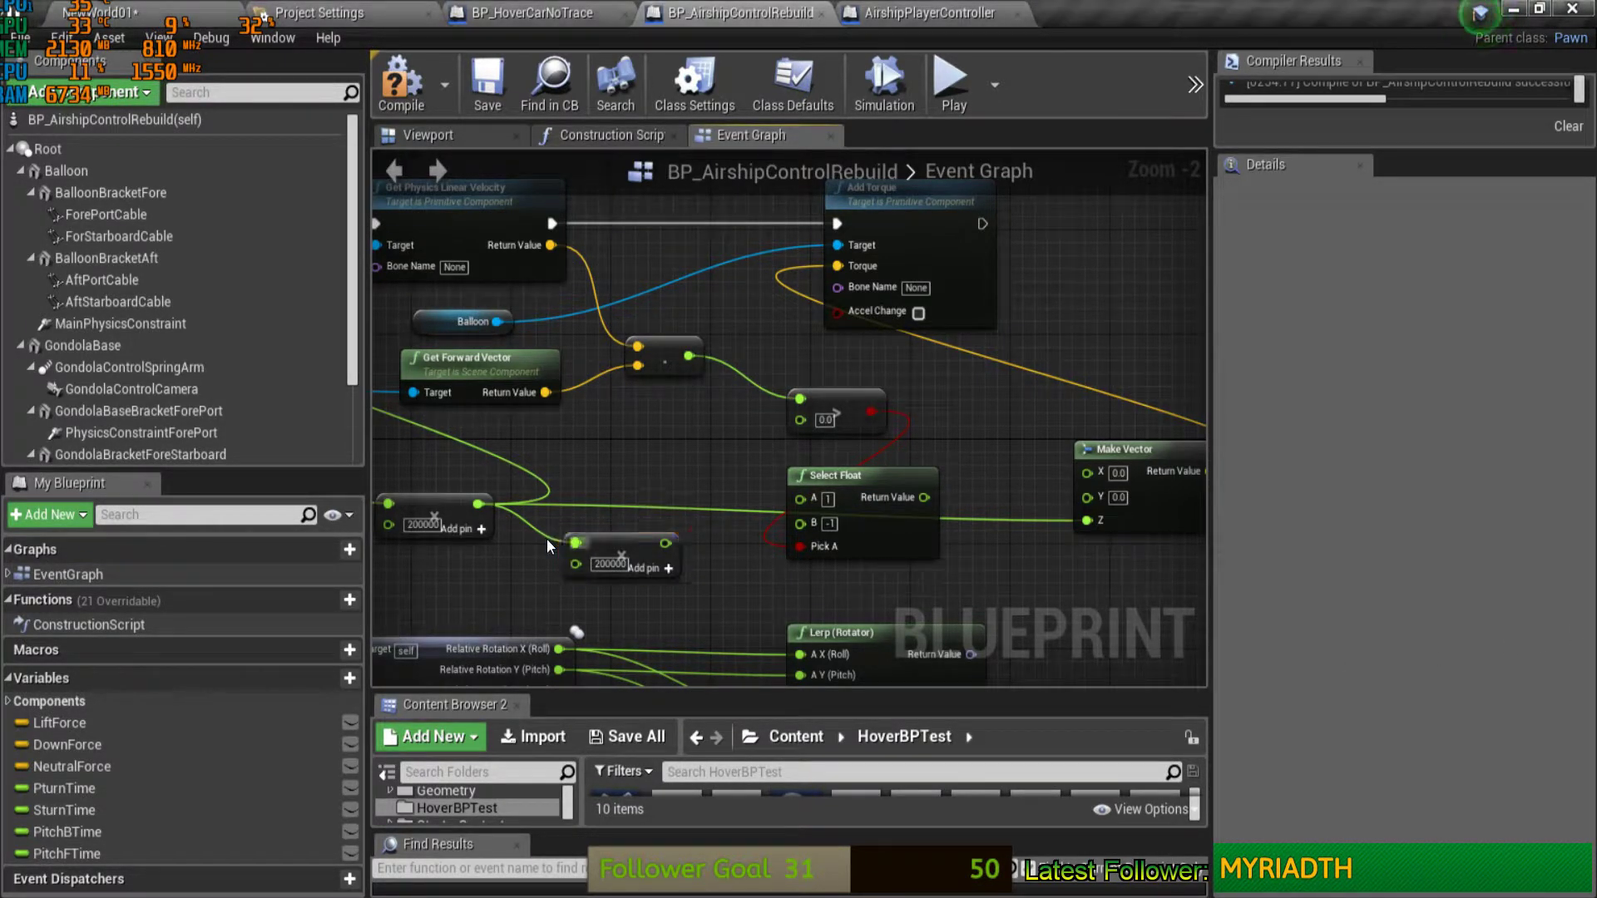
# Step: Connect Select Float's result into the new multiply node, then zoom out
pyautogui.moveTo(1171, 455); pyautogui.dragTo(684, 416)
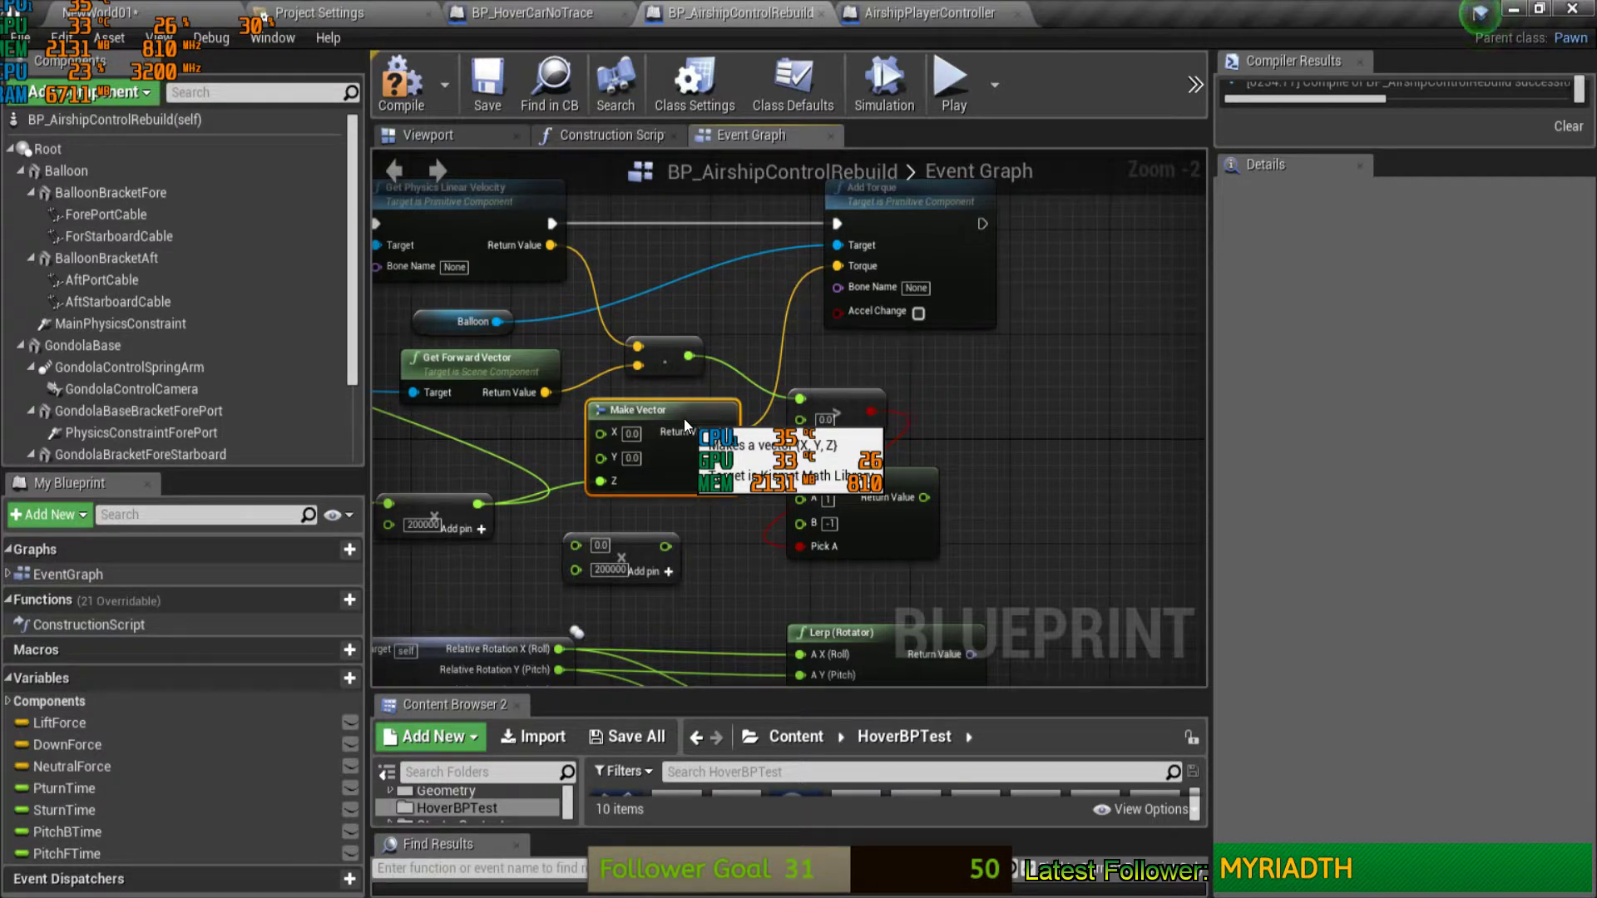
pyautogui.moveTo(683, 423)
pyautogui.mouseDown()
pyautogui.moveTo(1143, 420)
pyautogui.moveTo(1134, 431)
pyautogui.mouseUp()
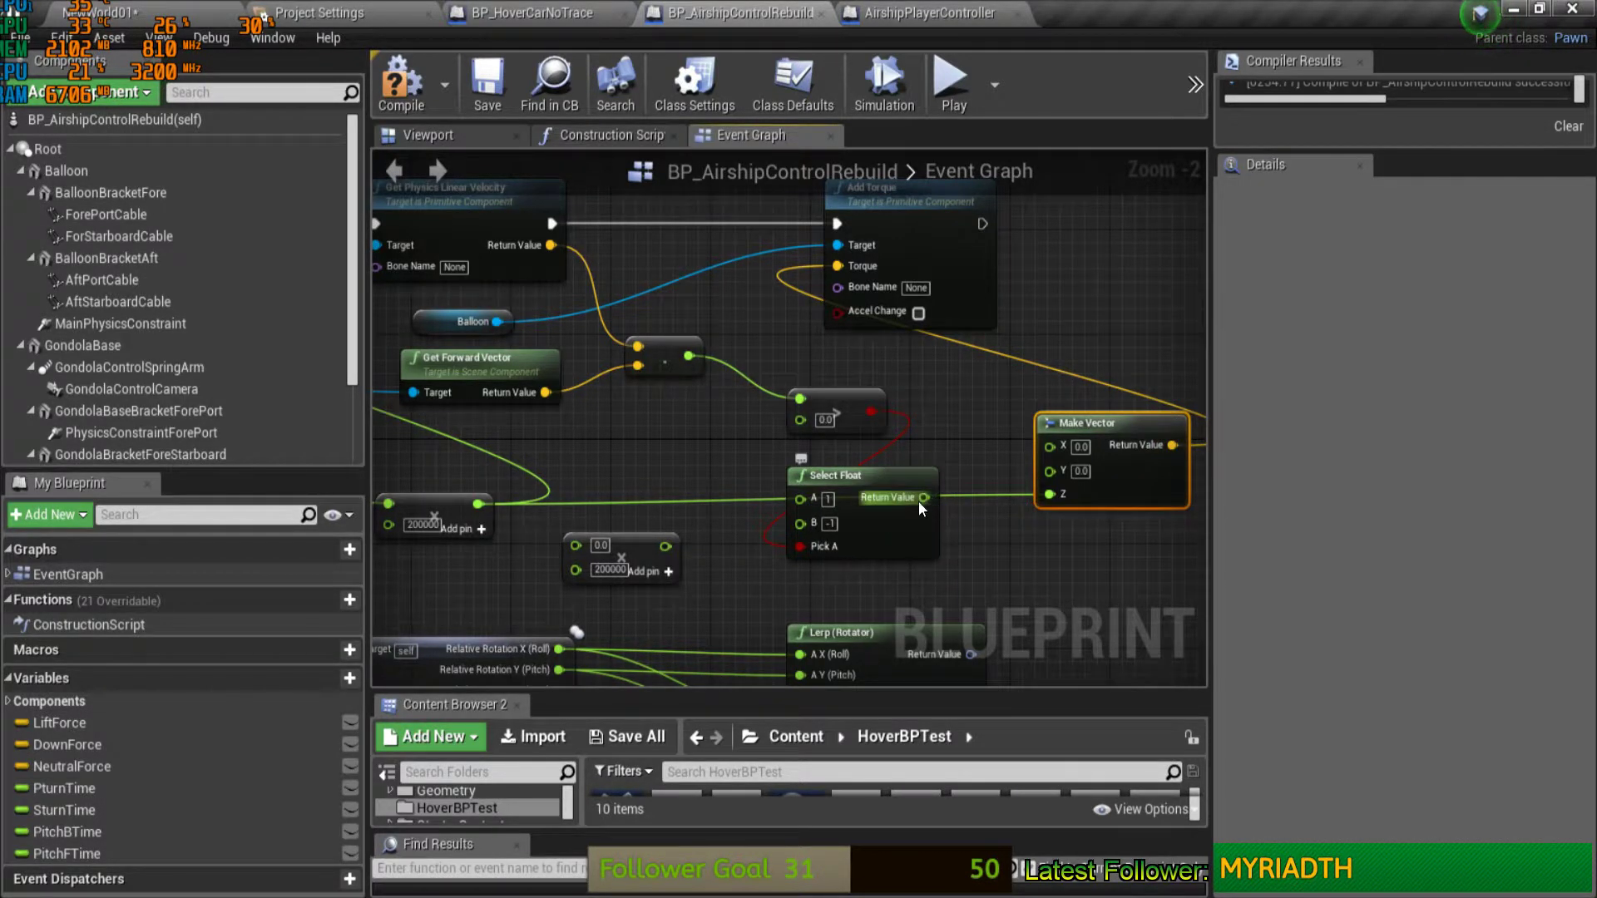
pyautogui.moveTo(922, 497); pyautogui.dragTo(572, 545)
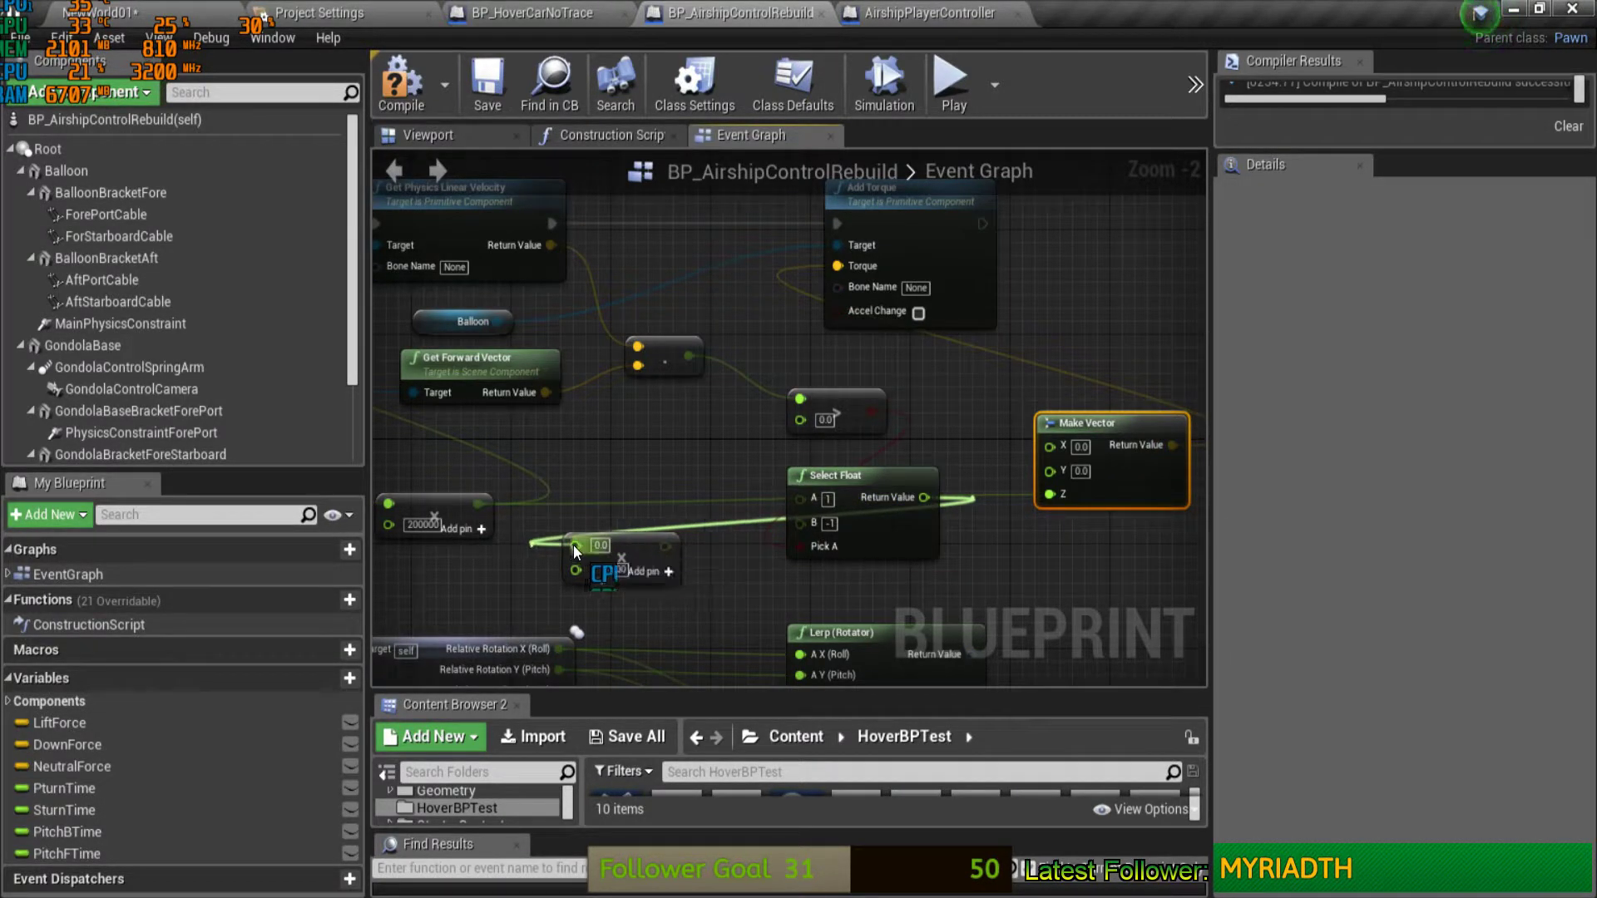
pyautogui.moveTo(478, 504); pyautogui.dragTo(573, 563)
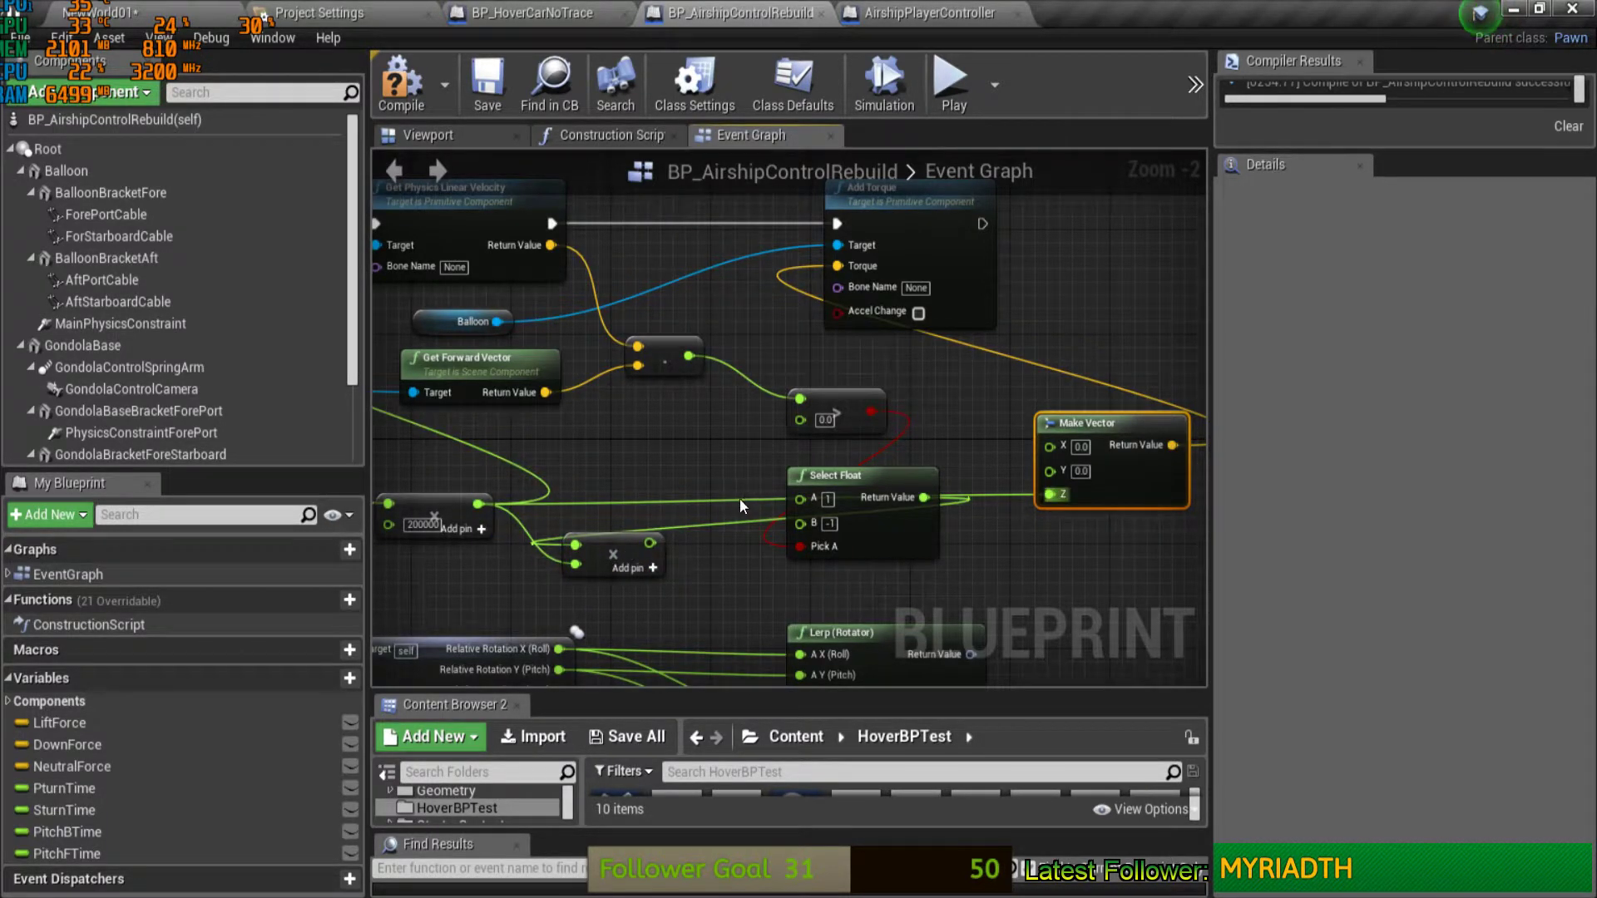
pyautogui.moveTo(846, 483); pyautogui.dragTo(571, 418)
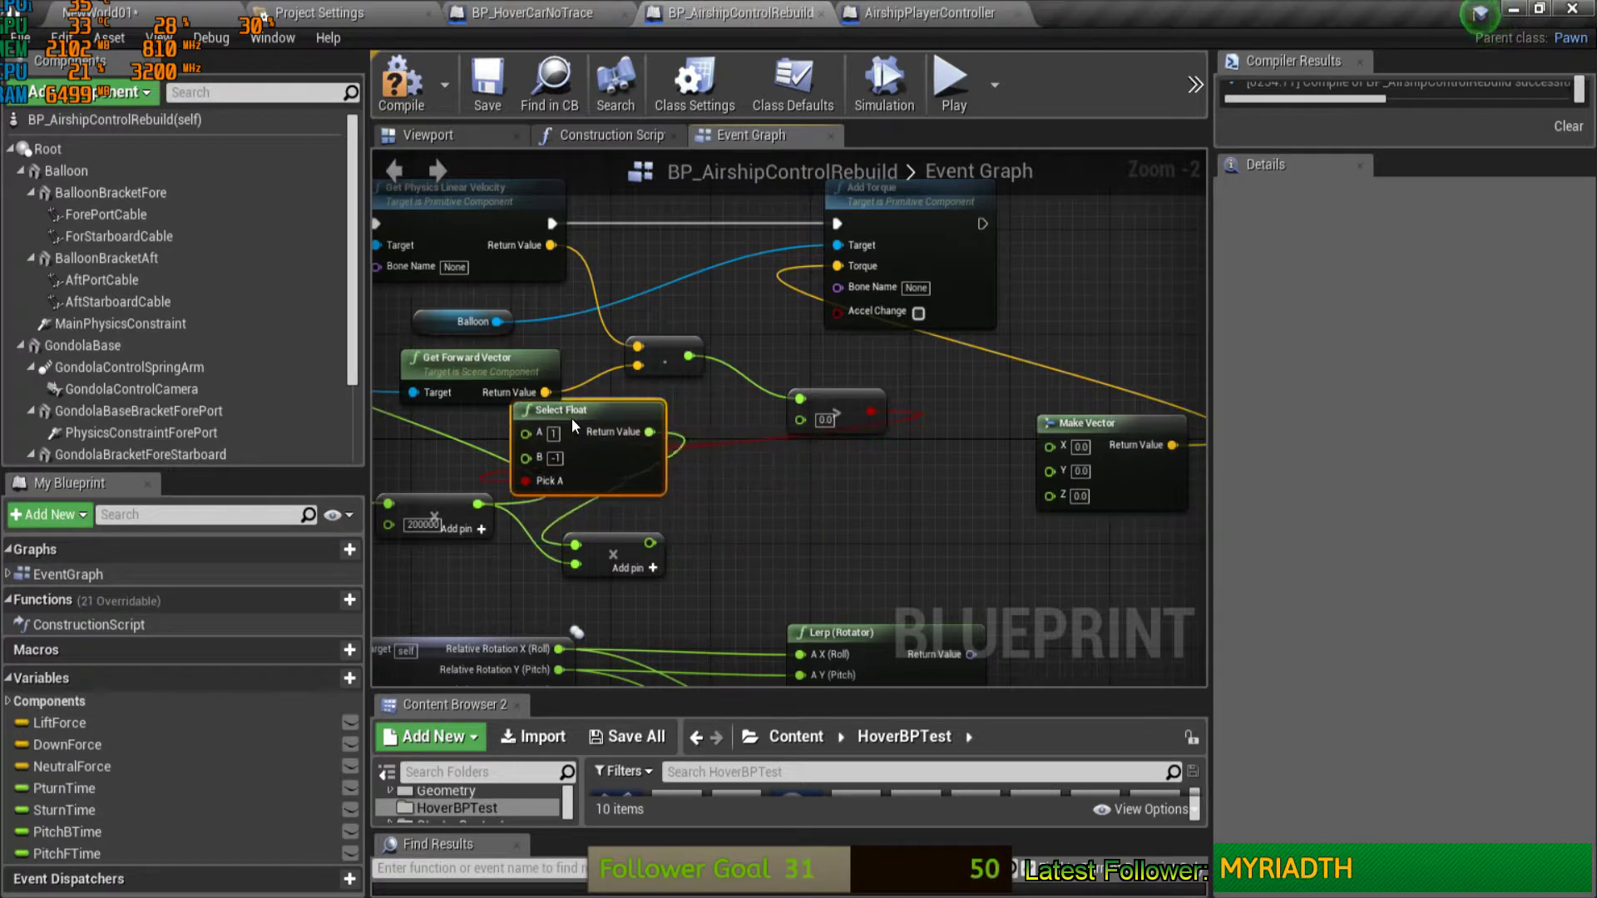
pyautogui.moveTo(640, 437); pyautogui.dragTo(937, 491, button='right')
pyautogui.scroll(-2, 1010, 398)
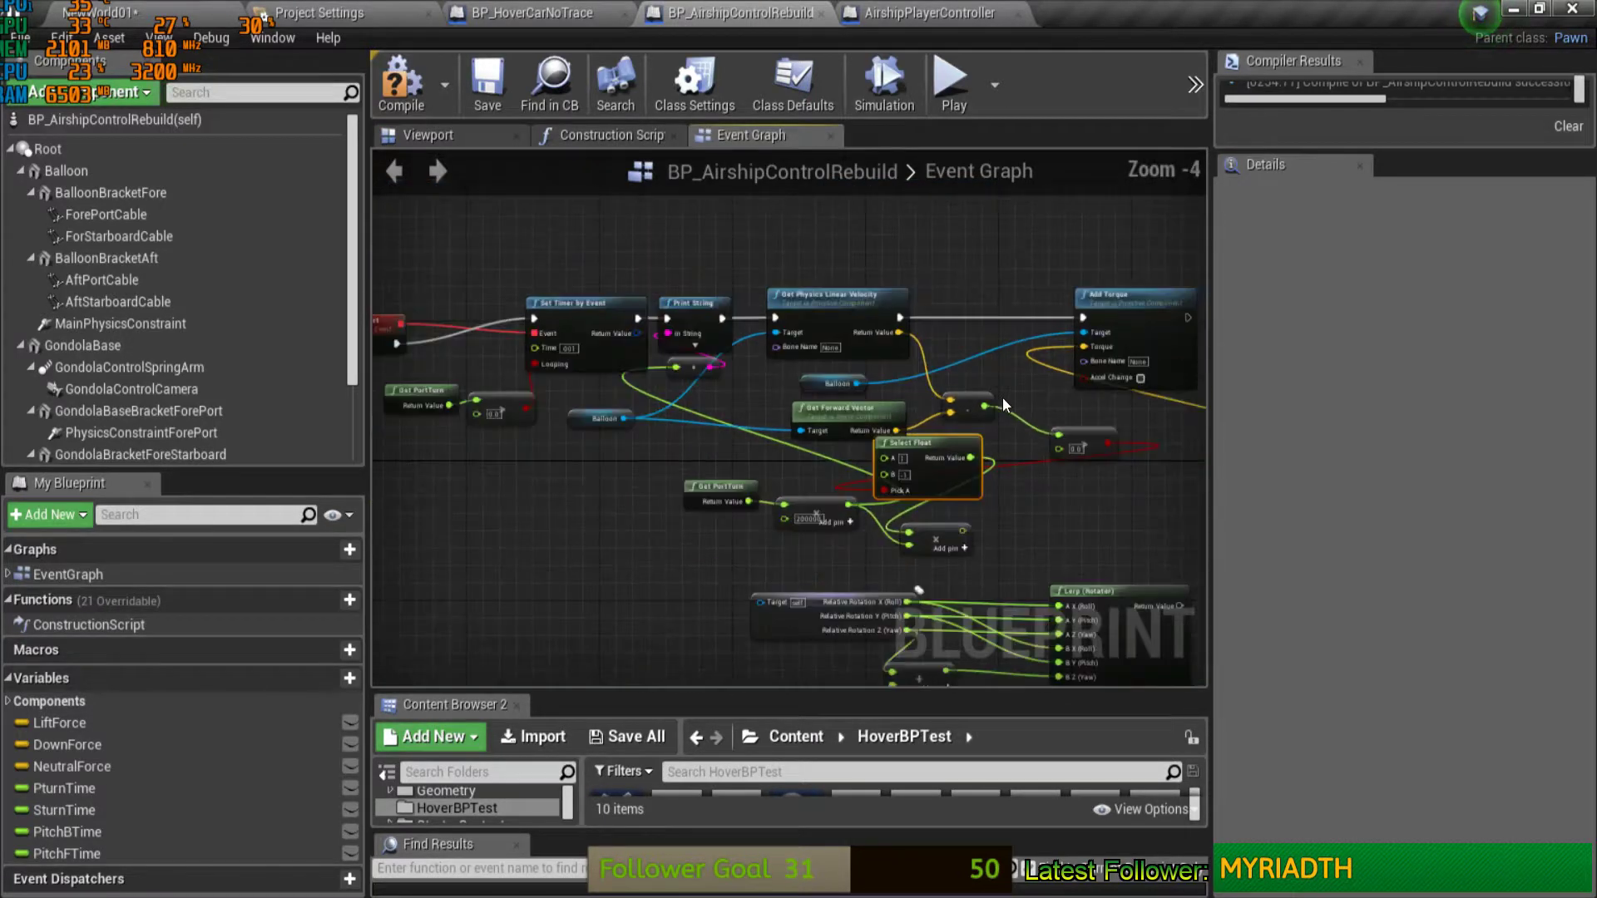
# Step: Move the main node groups toward the centre and the timer, print and Balloon nodes left
pyautogui.scroll(-1, 702, 370)
pyautogui.scroll(-1, 702, 369)
pyautogui.moveTo(441, 300); pyautogui.dragTo(524, 306, button='right')
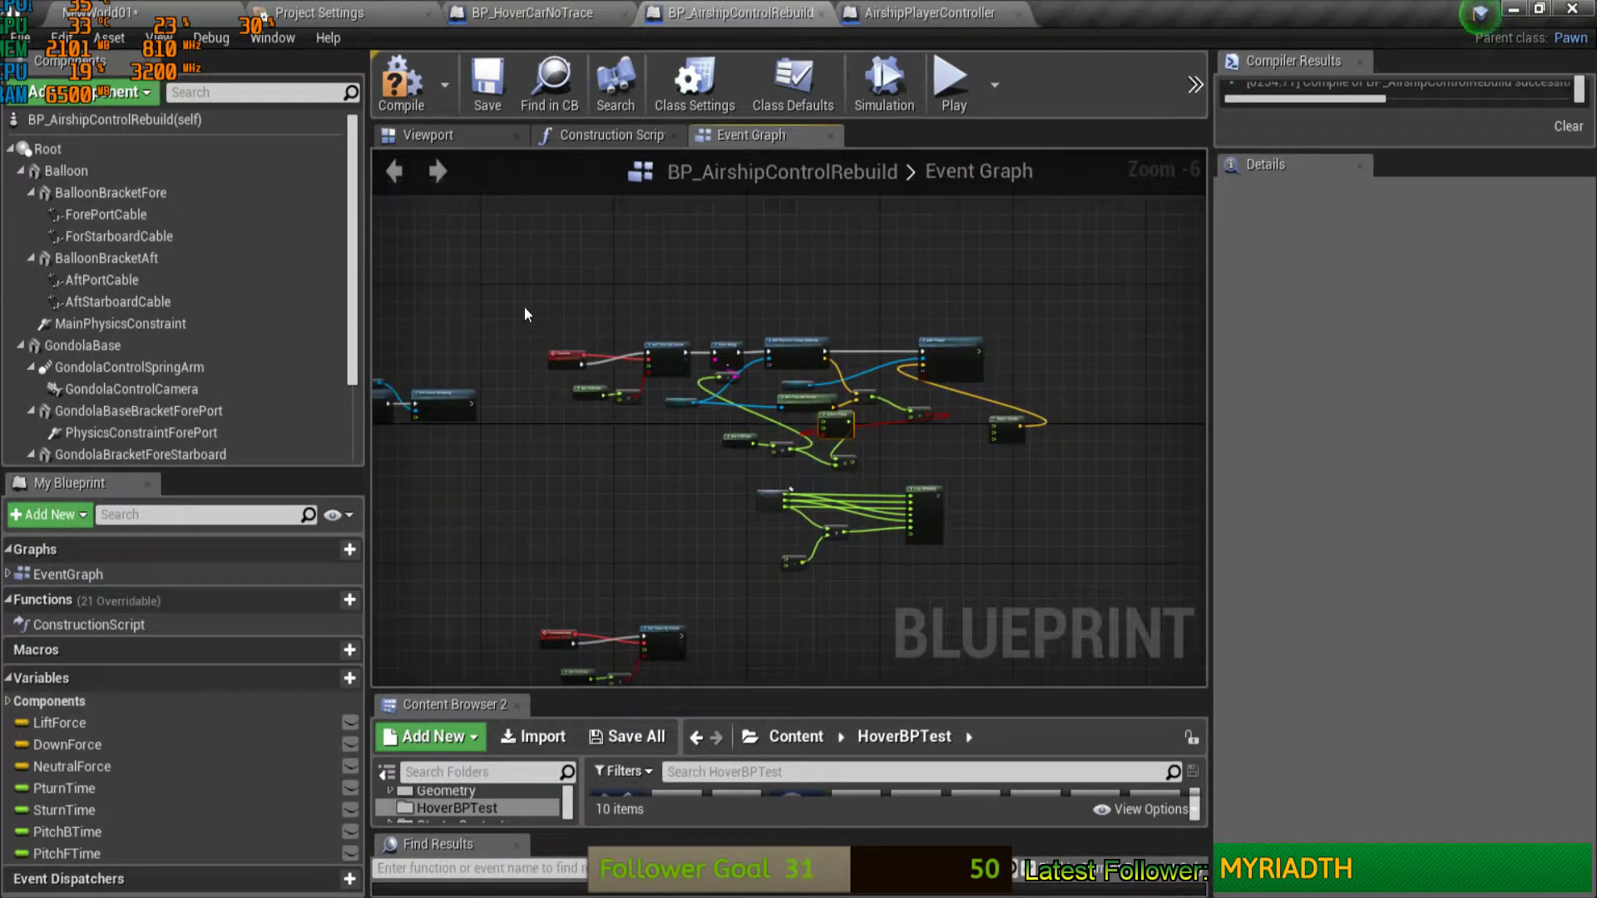
pyautogui.moveTo(524, 314); pyautogui.dragTo(990, 568)
pyautogui.moveTo(955, 326)
pyautogui.mouseDown()
pyautogui.moveTo(956, 313)
pyautogui.moveTo(921, 362)
pyautogui.mouseUp()
pyautogui.moveTo(748, 327); pyautogui.dragTo(894, 254, button='right')
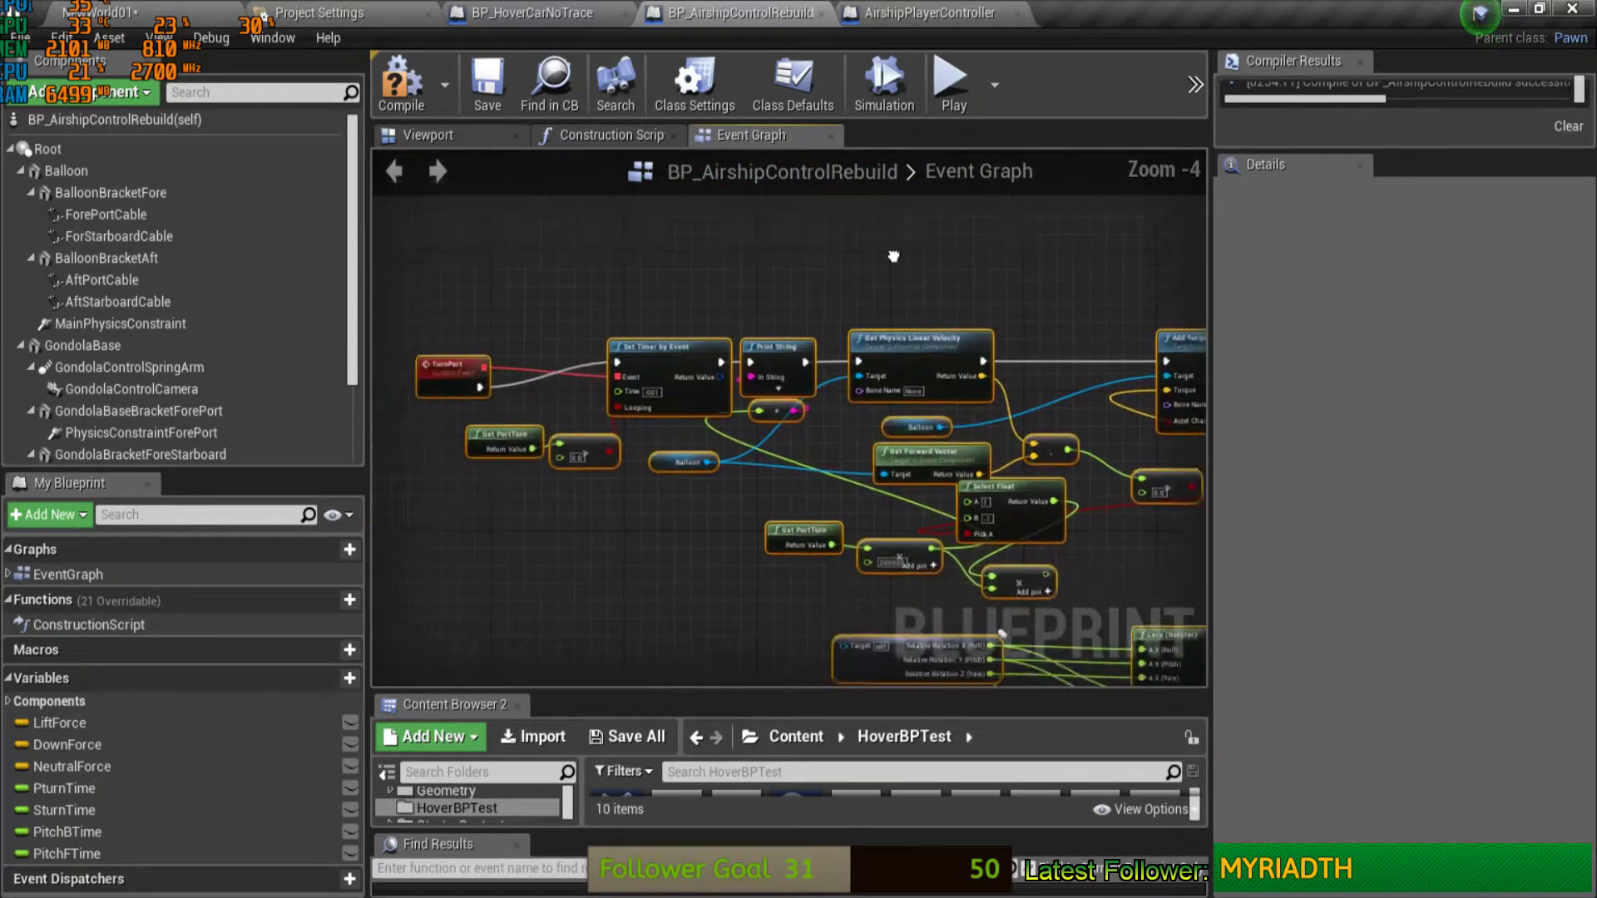
pyautogui.moveTo(465, 250); pyautogui.dragTo(851, 474)
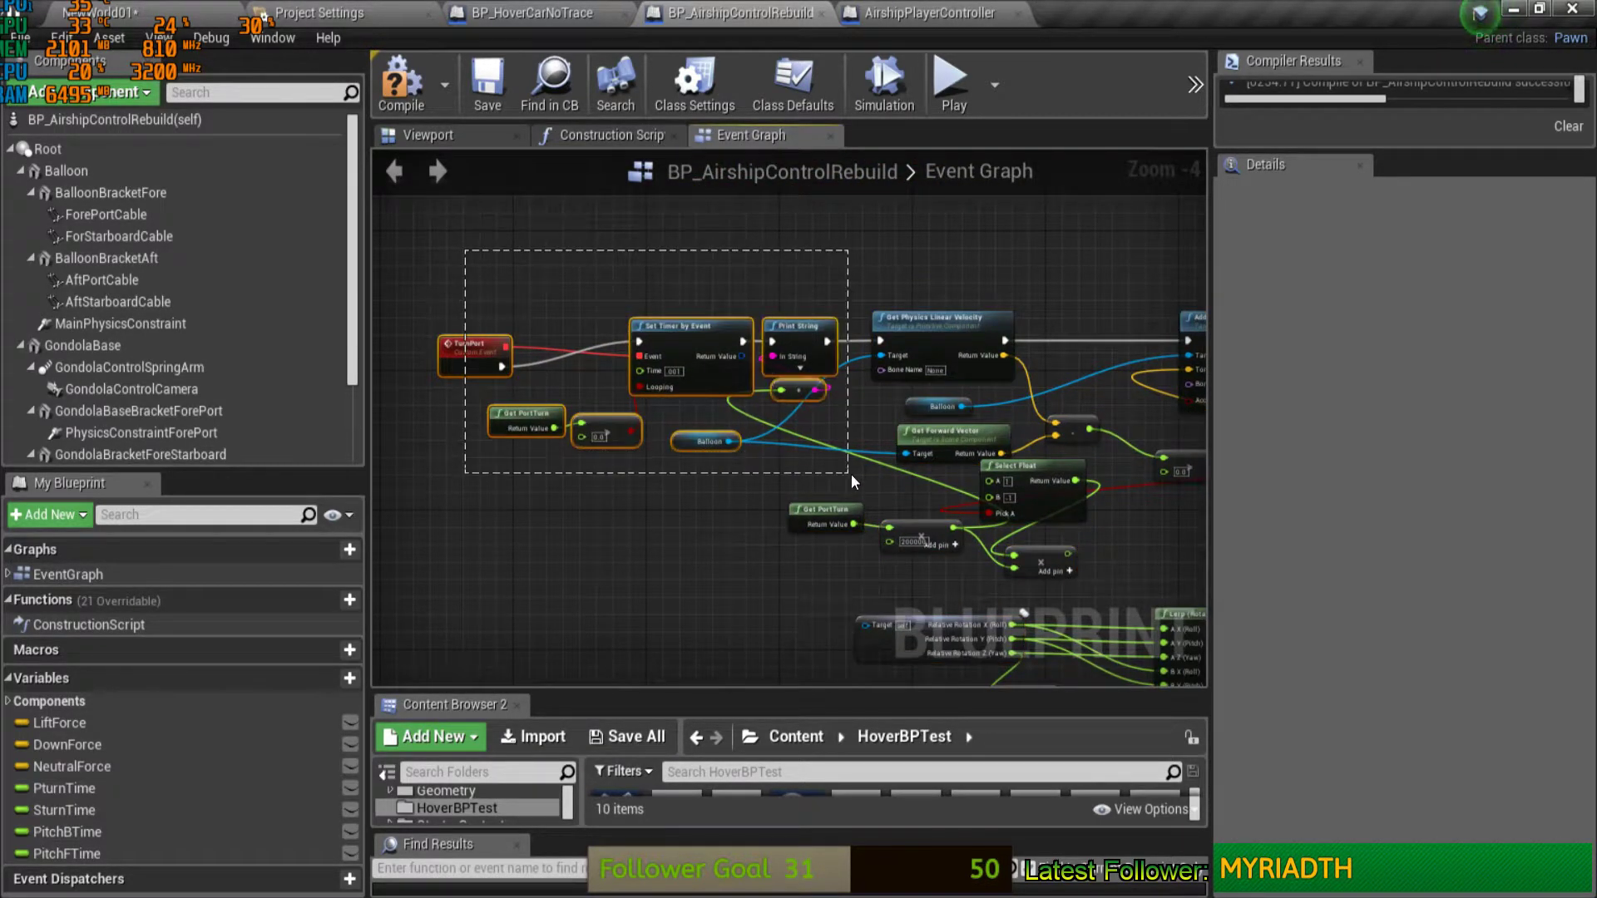
pyautogui.moveTo(786, 335); pyautogui.dragTo(514, 328)
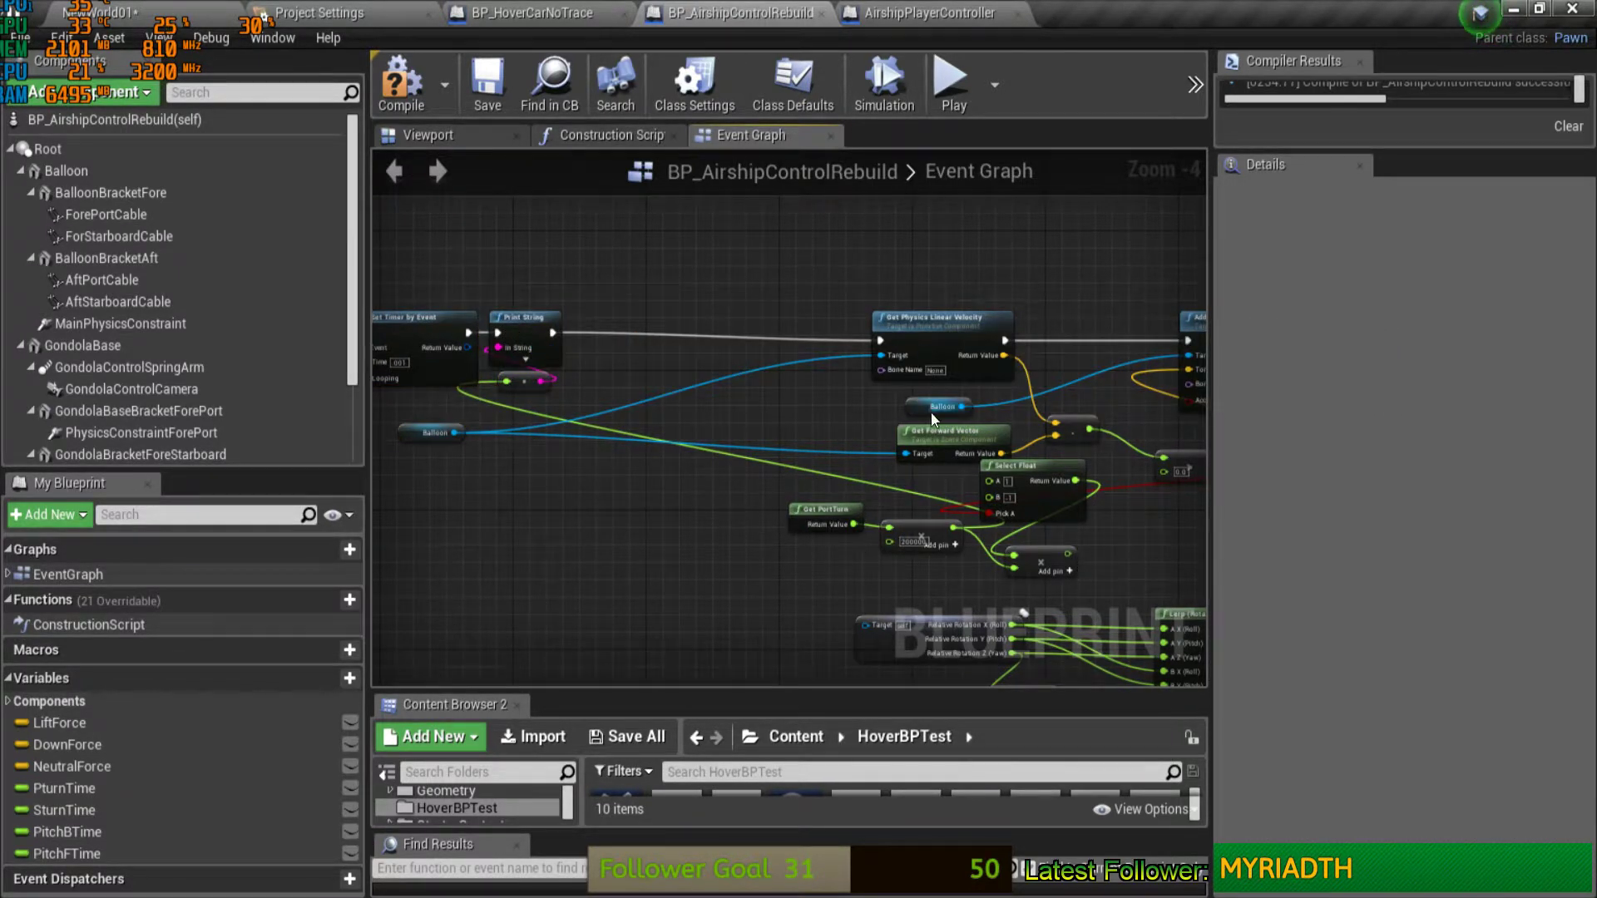
# Step: Cluster Get Forward Vector, Get Physics Linear Velocity and the dot-product node together
pyautogui.click(871, 434)
pyautogui.moveTo(872, 434); pyautogui.dragTo(547, 486)
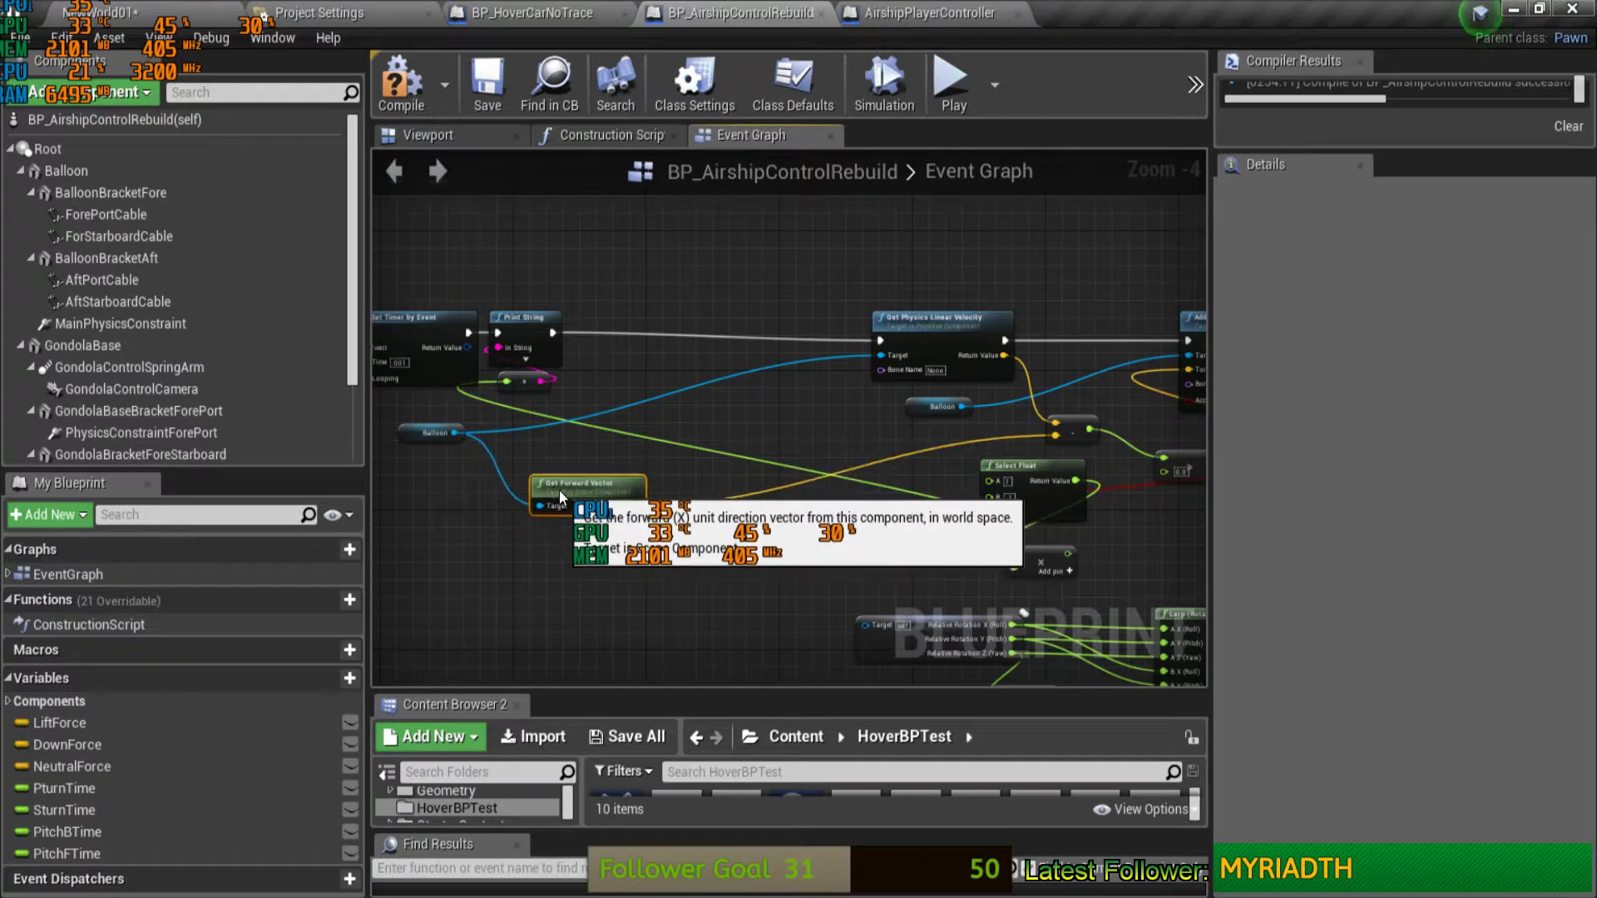
pyautogui.moveTo(945, 350); pyautogui.dragTo(721, 333)
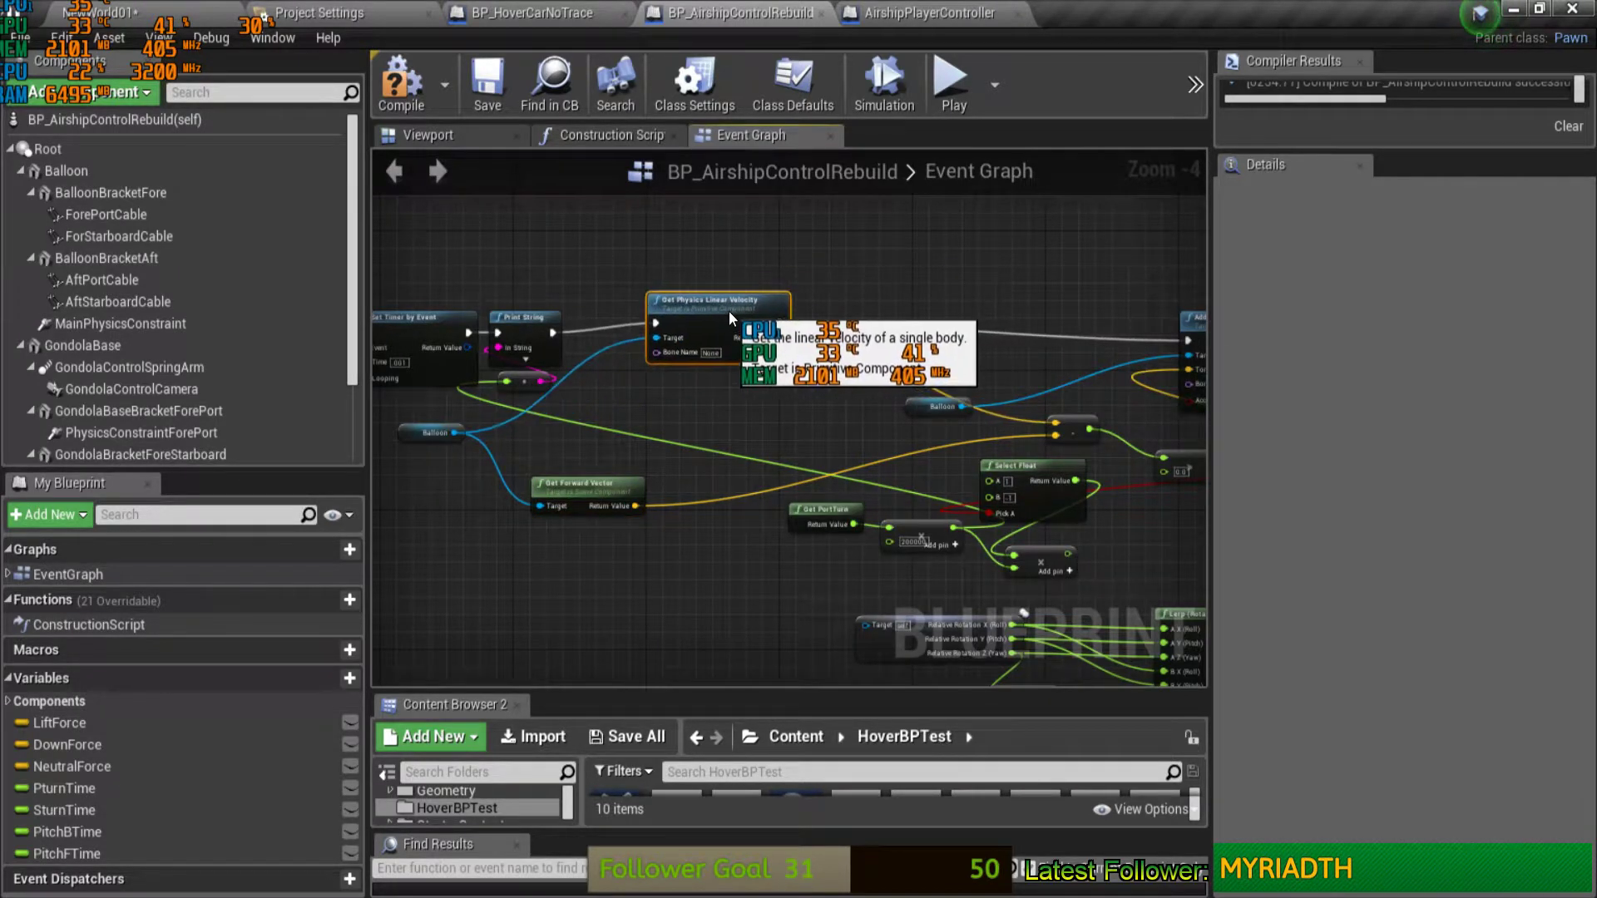
pyautogui.scroll(1, 920, 321)
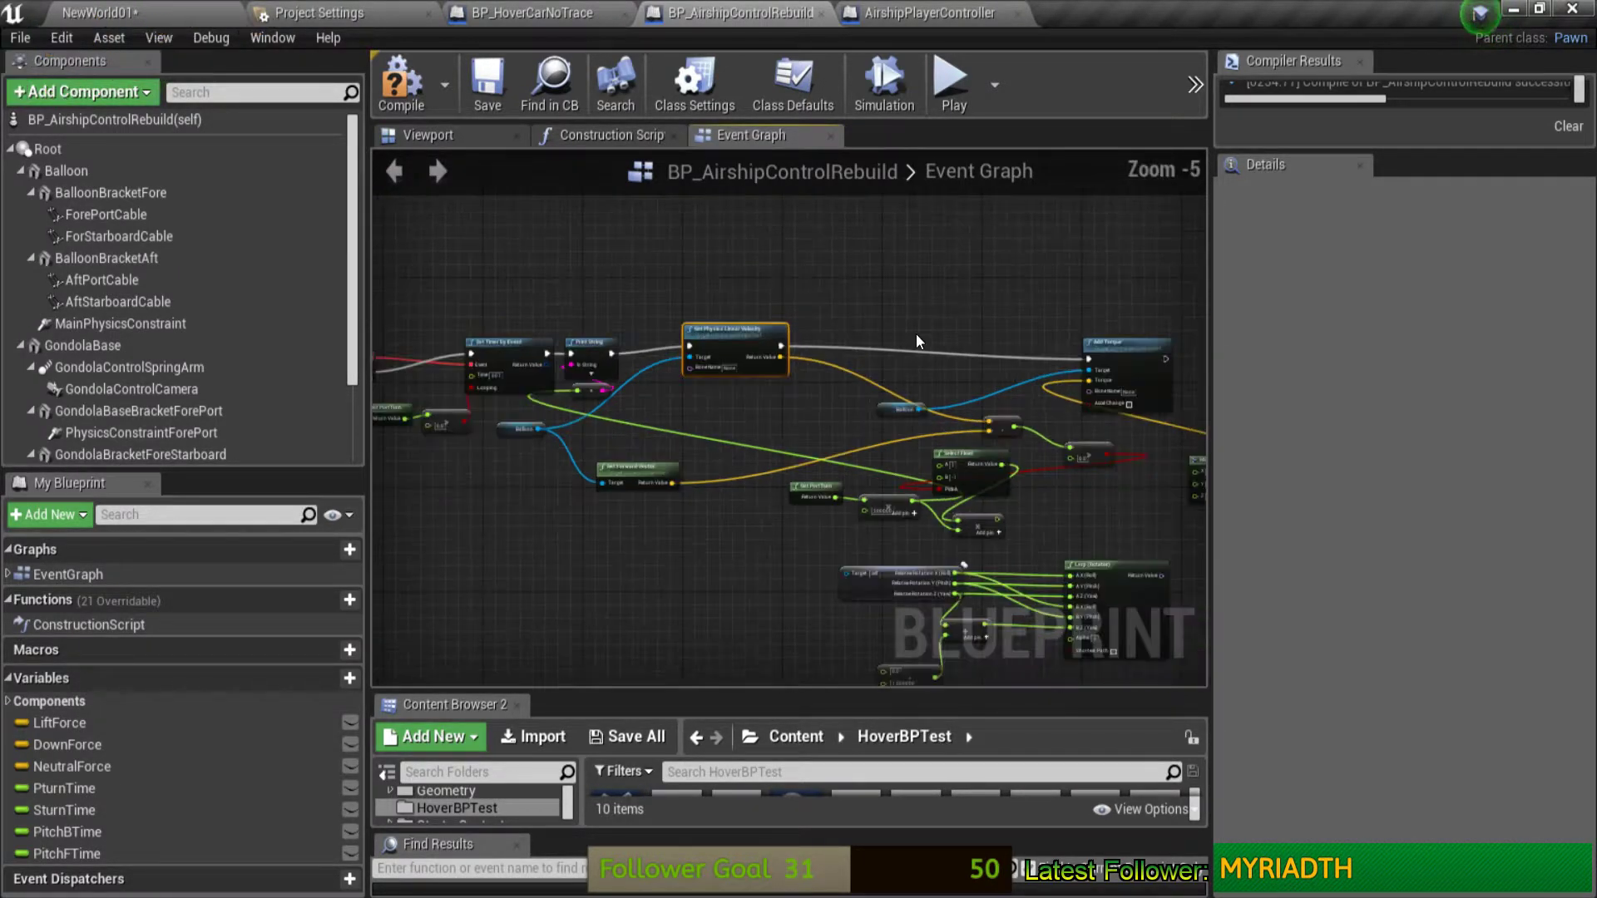
pyautogui.moveTo(833, 291); pyautogui.dragTo(836, 234, button='right')
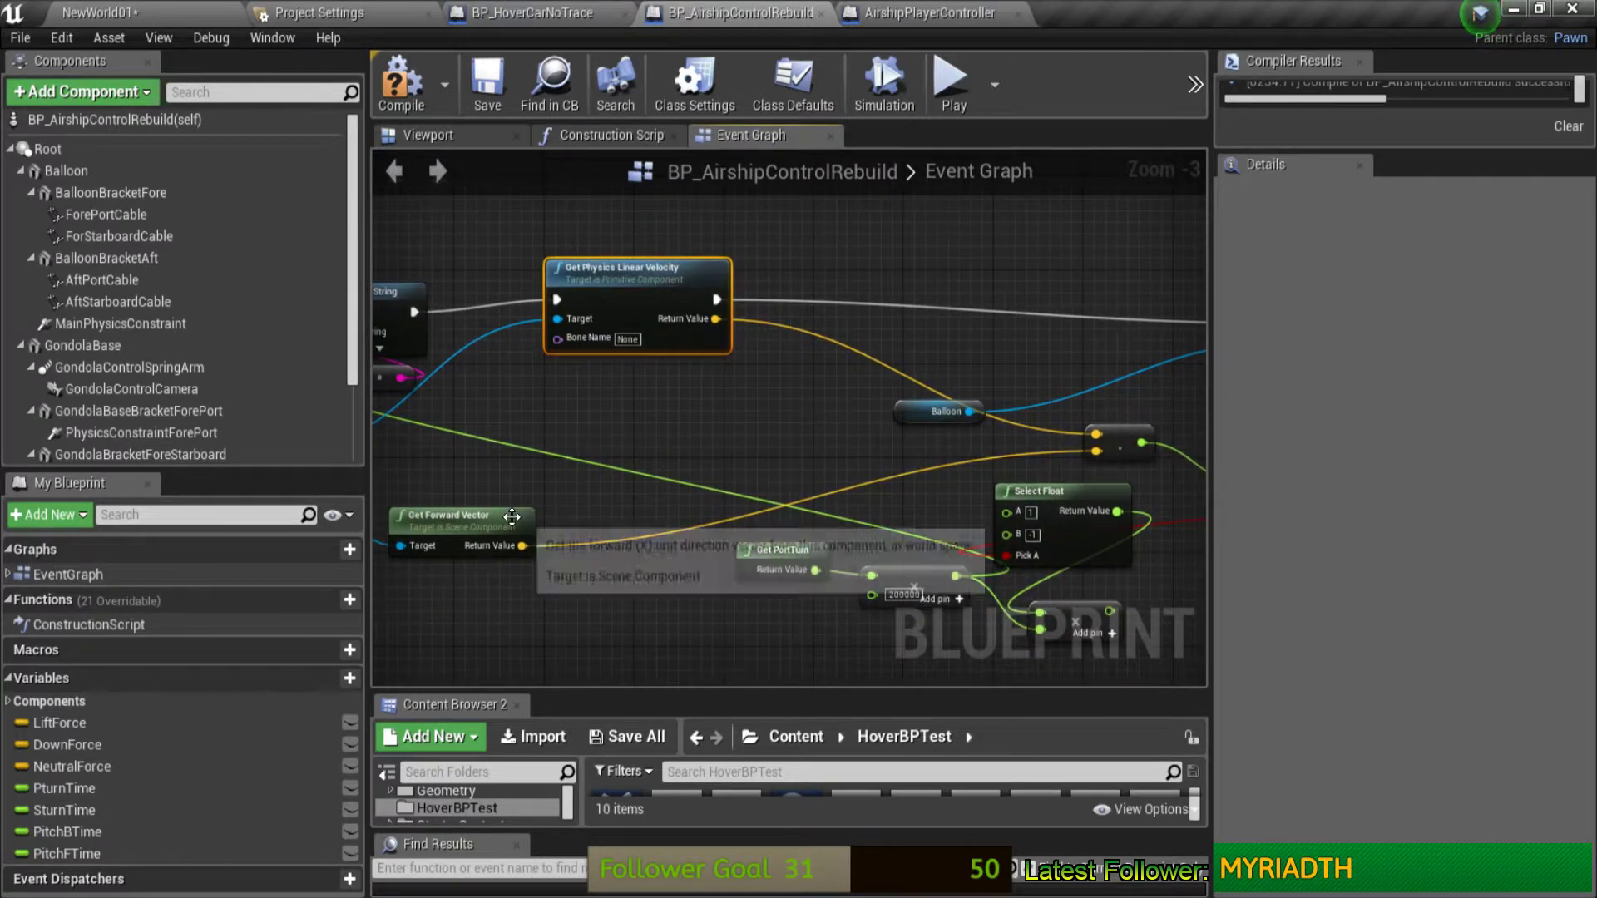
pyautogui.moveTo(494, 518); pyautogui.dragTo(626, 518)
pyautogui.moveTo(1010, 443); pyautogui.dragTo(873, 425, button='right')
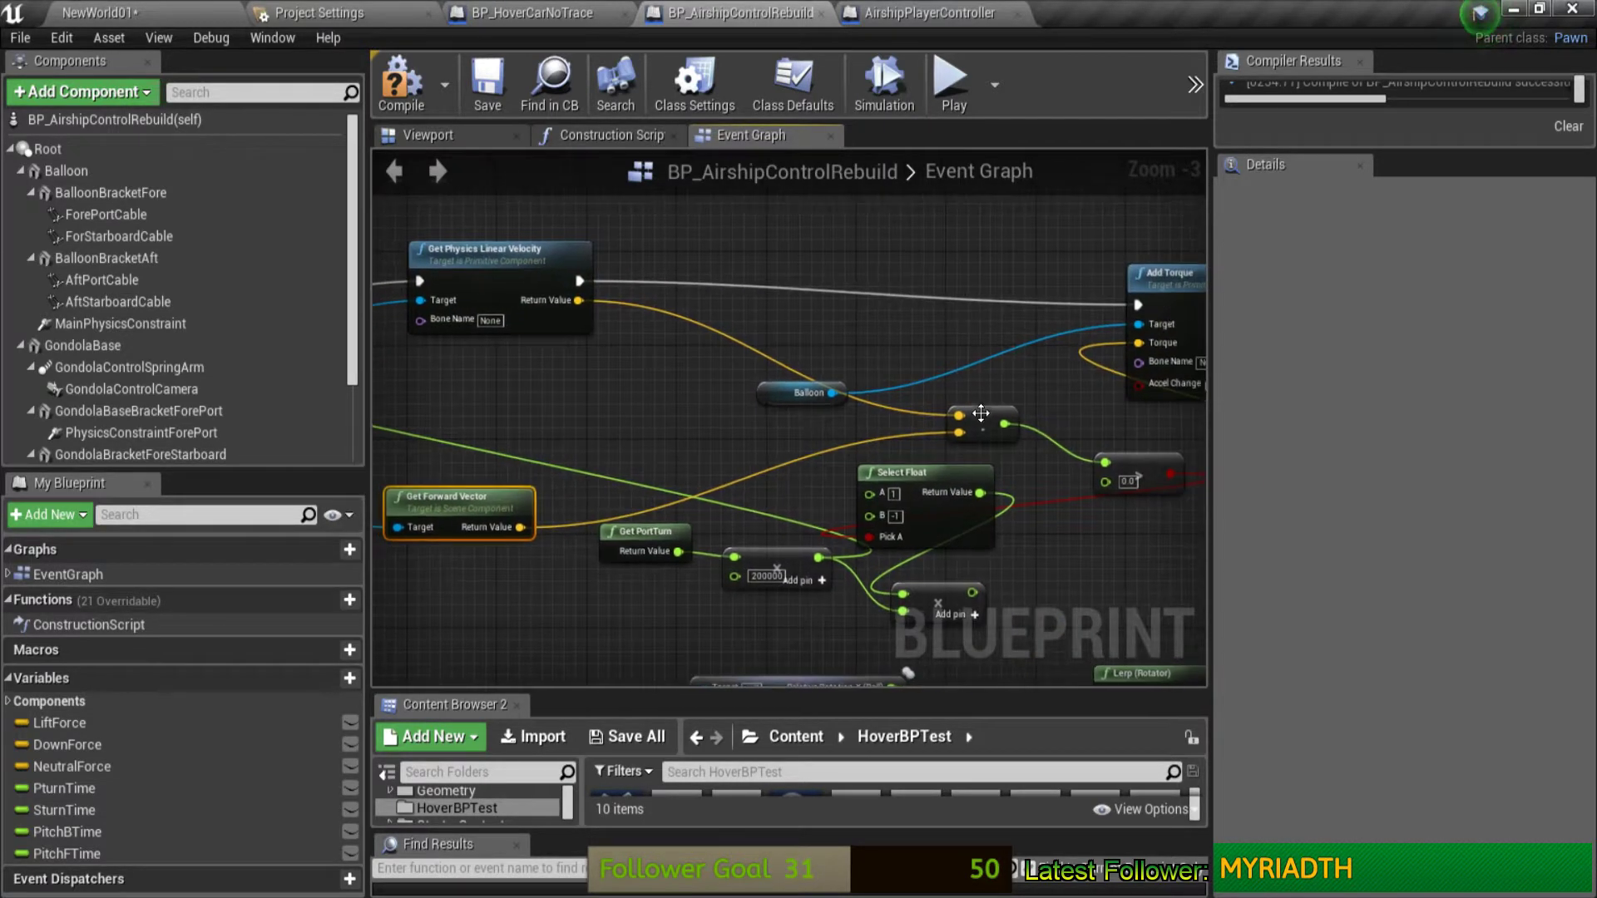
pyautogui.moveTo(984, 435); pyautogui.dragTo(655, 385)
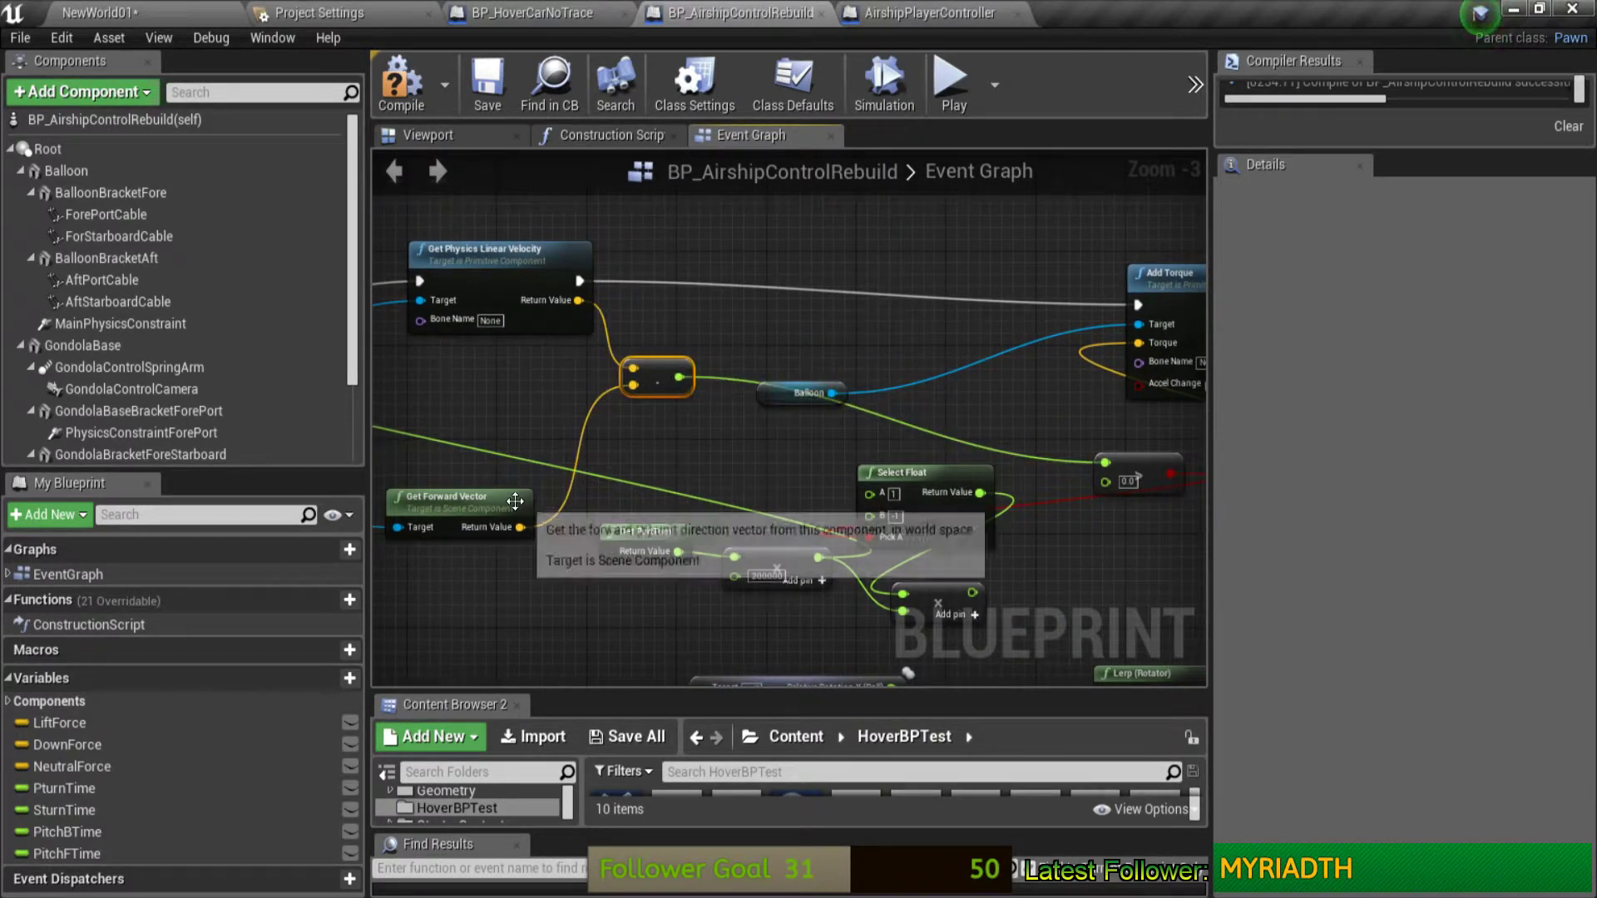
pyautogui.moveTo(461, 503); pyautogui.dragTo(473, 503)
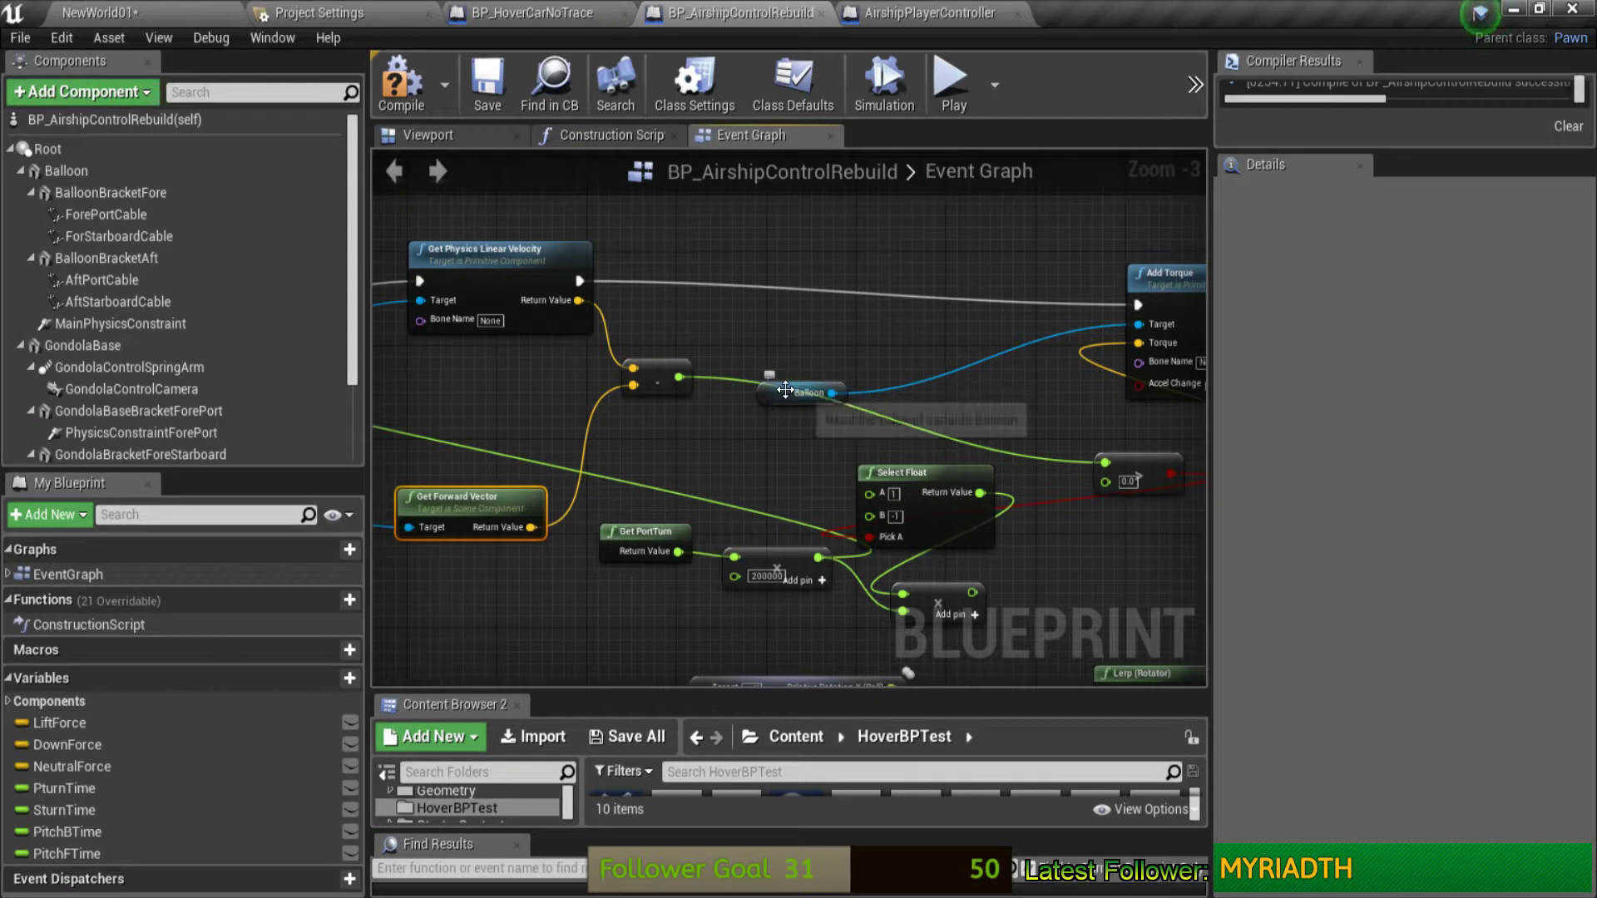
# Step: Move Balloon, Add Torque, Select Float and the 200000 multiply node closer together
pyautogui.moveTo(808, 391); pyautogui.dragTo(978, 324)
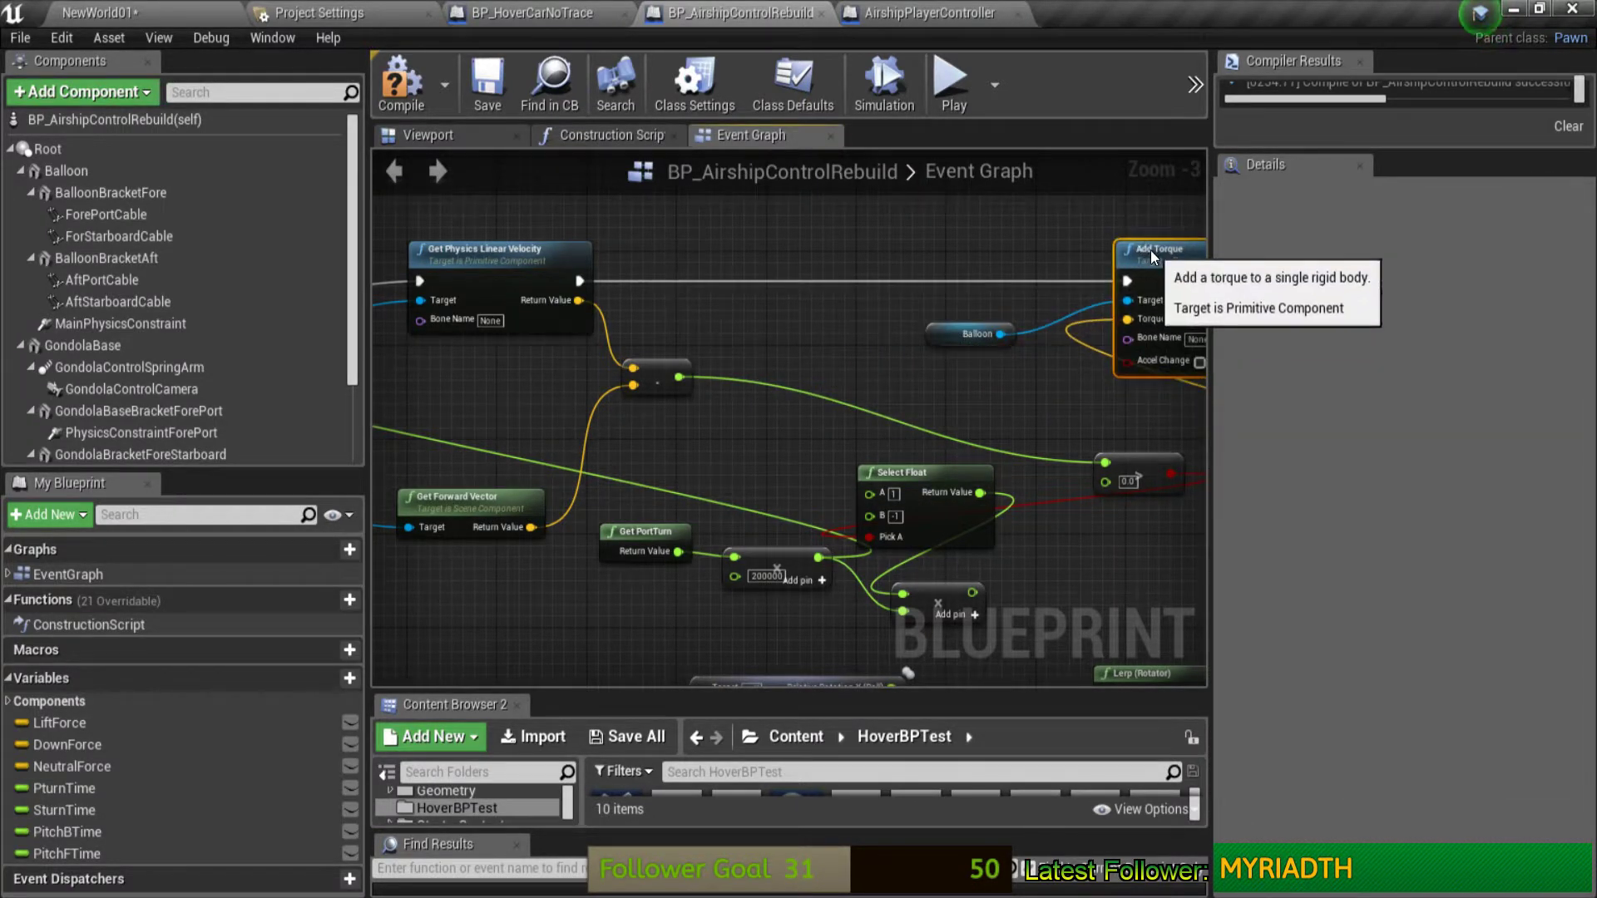
pyautogui.moveTo(1152, 273); pyautogui.dragTo(1139, 248)
pyautogui.moveTo(891, 472)
pyautogui.mouseDown()
pyautogui.moveTo(838, 354)
pyautogui.moveTo(775, 313)
pyautogui.mouseUp()
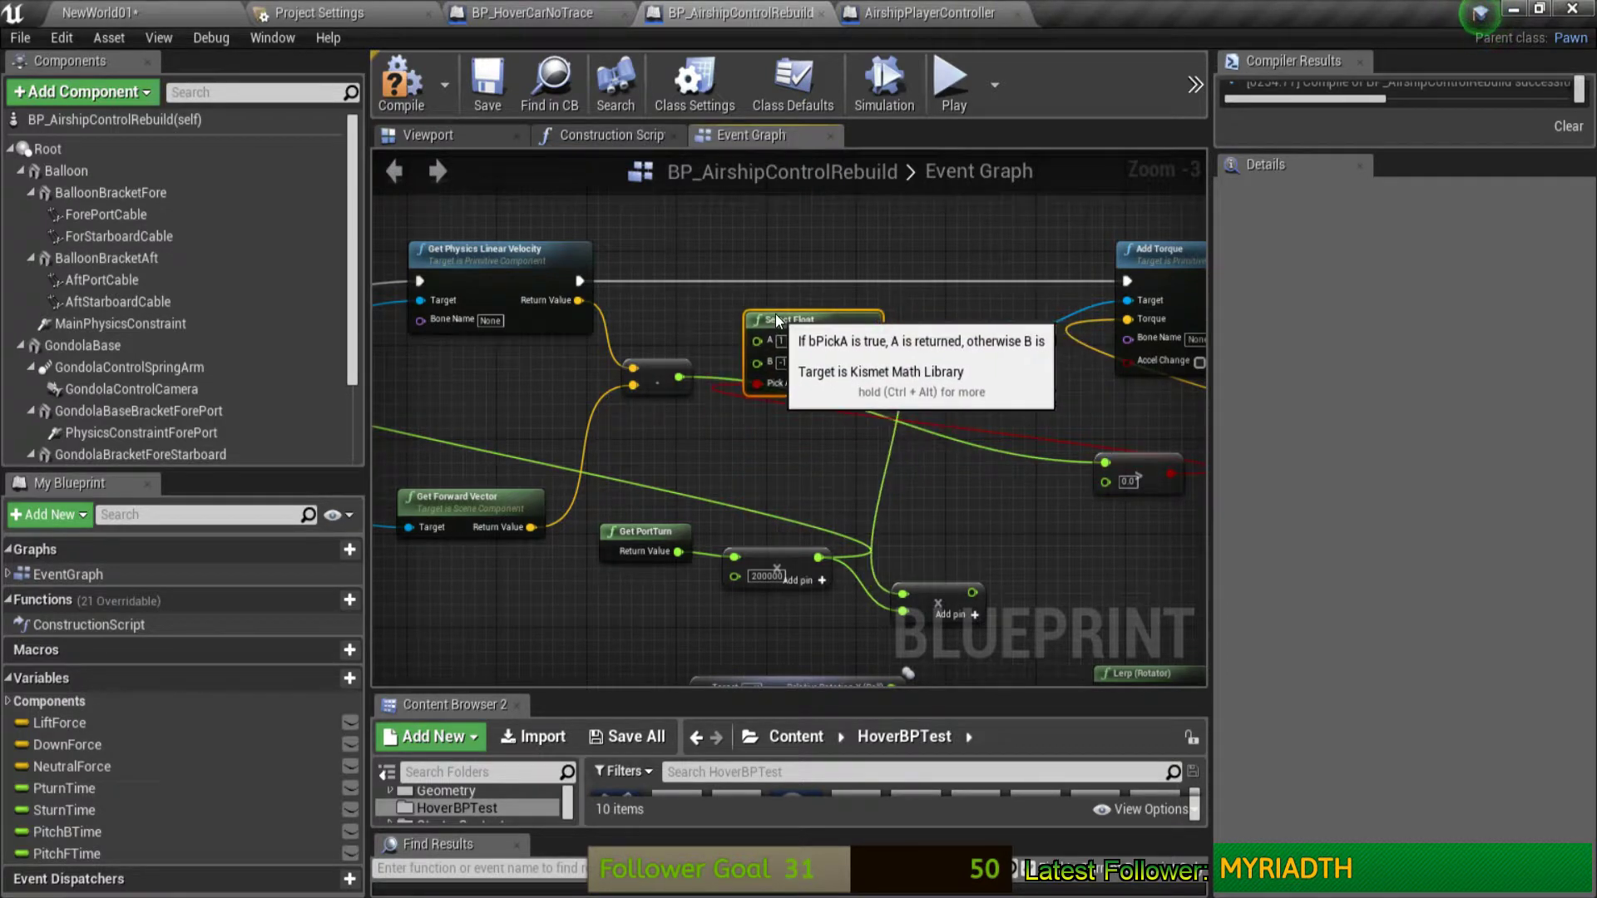
pyautogui.moveTo(776, 551)
pyautogui.mouseDown()
pyautogui.moveTo(787, 500)
pyautogui.moveTo(520, 416)
pyautogui.mouseUp()
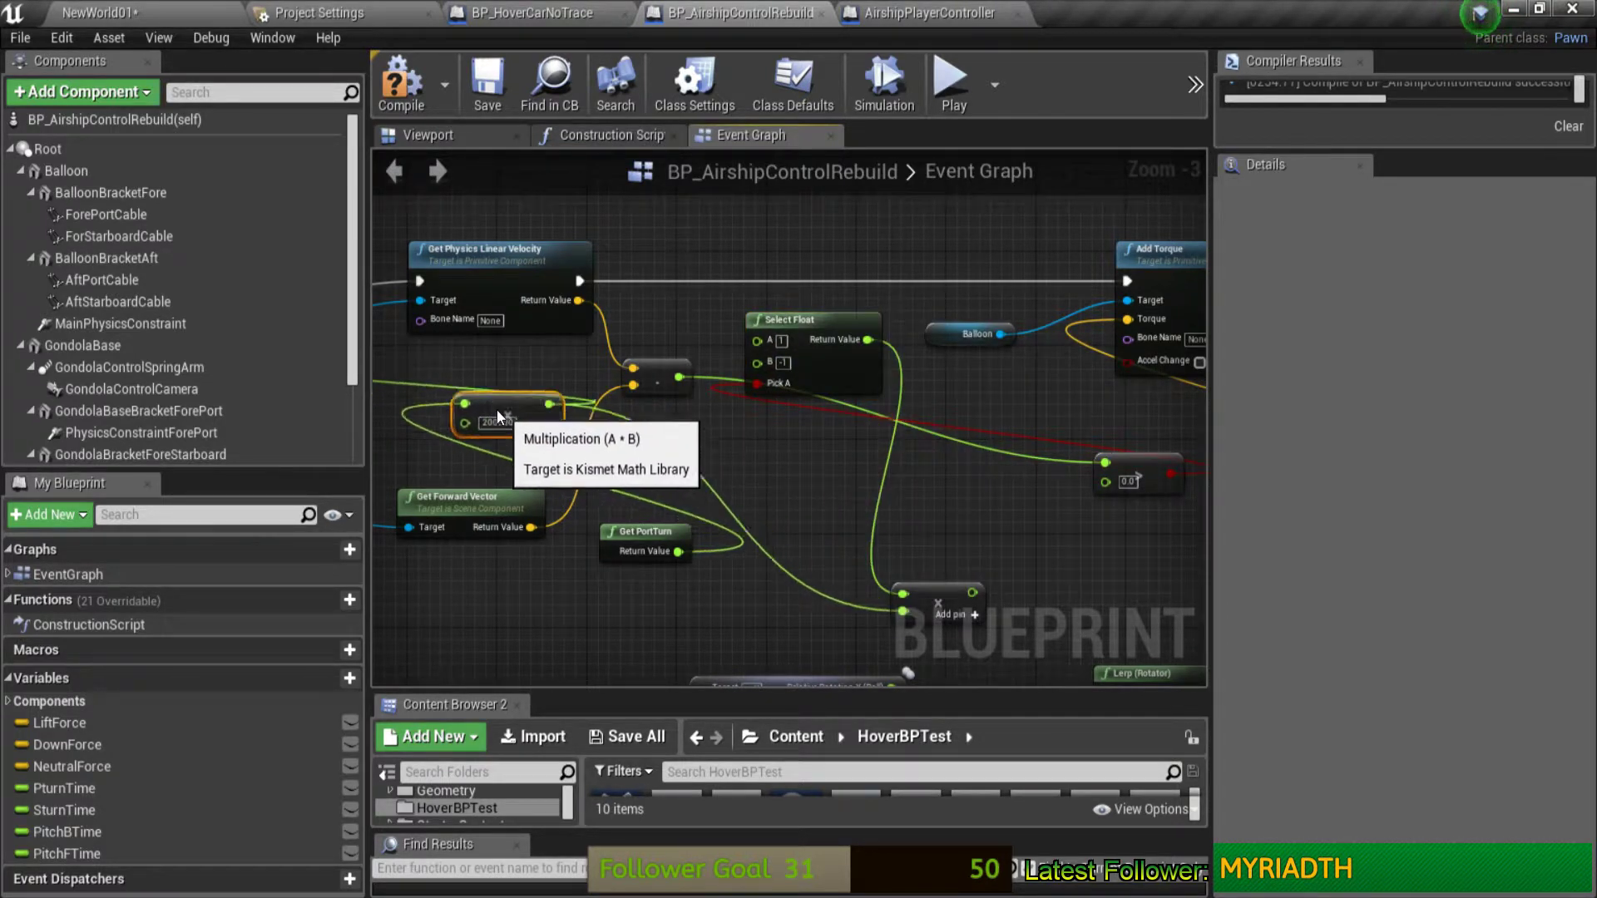
# Step: Shift Get Forward Vector left, delete the float-to-string node, and move Get PortTurn left
pyautogui.moveTo(520, 416); pyautogui.dragTo(706, 450, button='right')
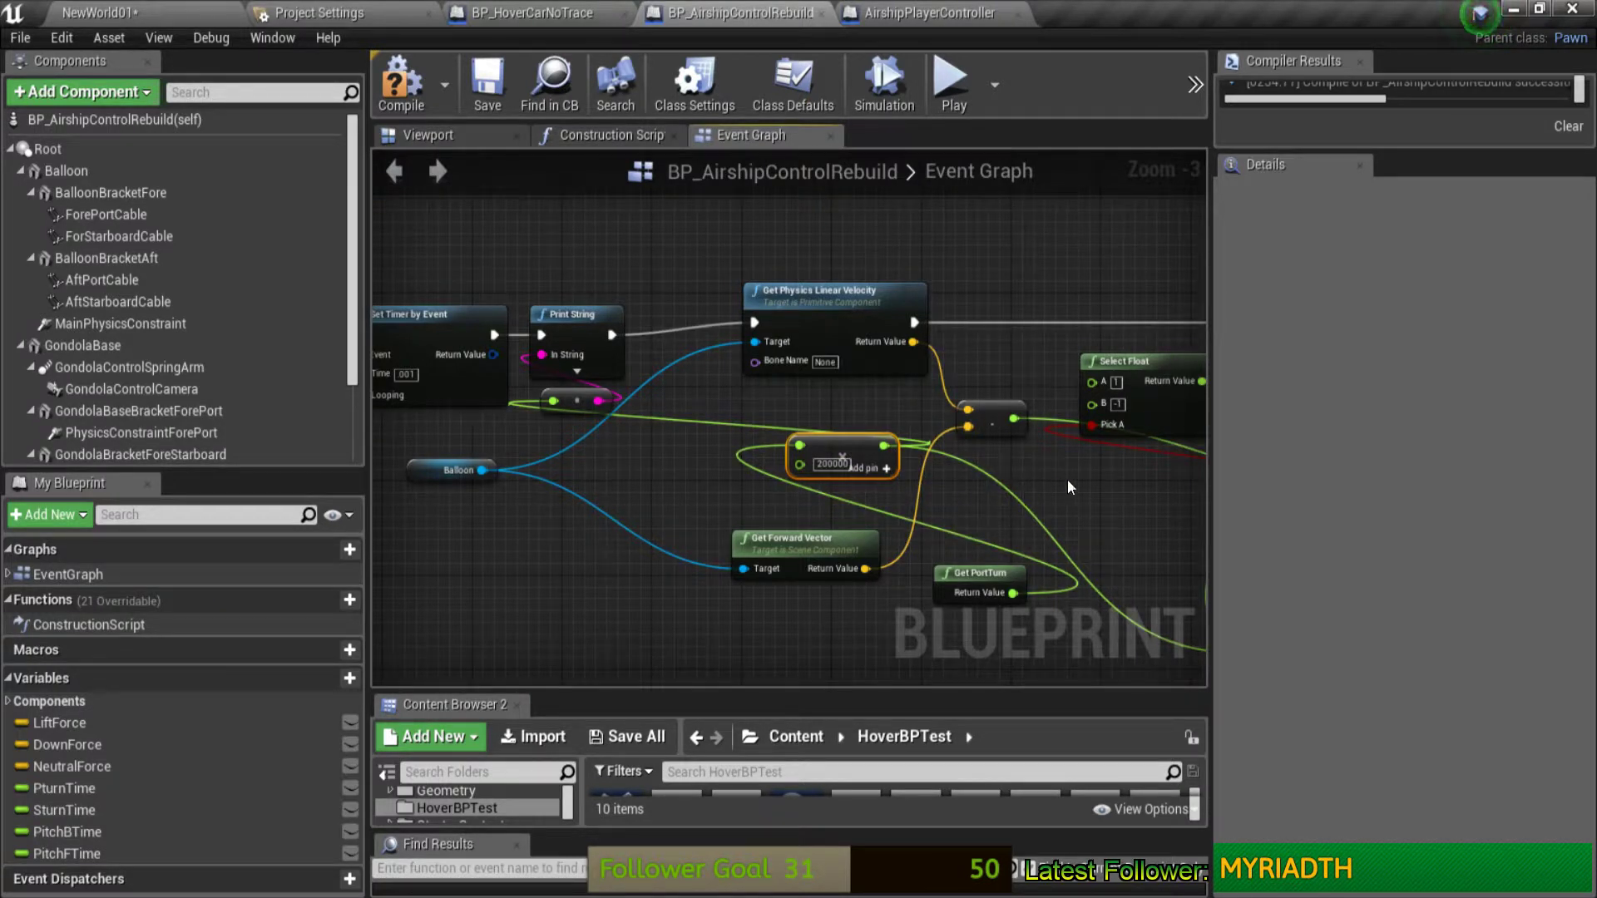
pyautogui.moveTo(1068, 481); pyautogui.dragTo(1005, 466, button='right')
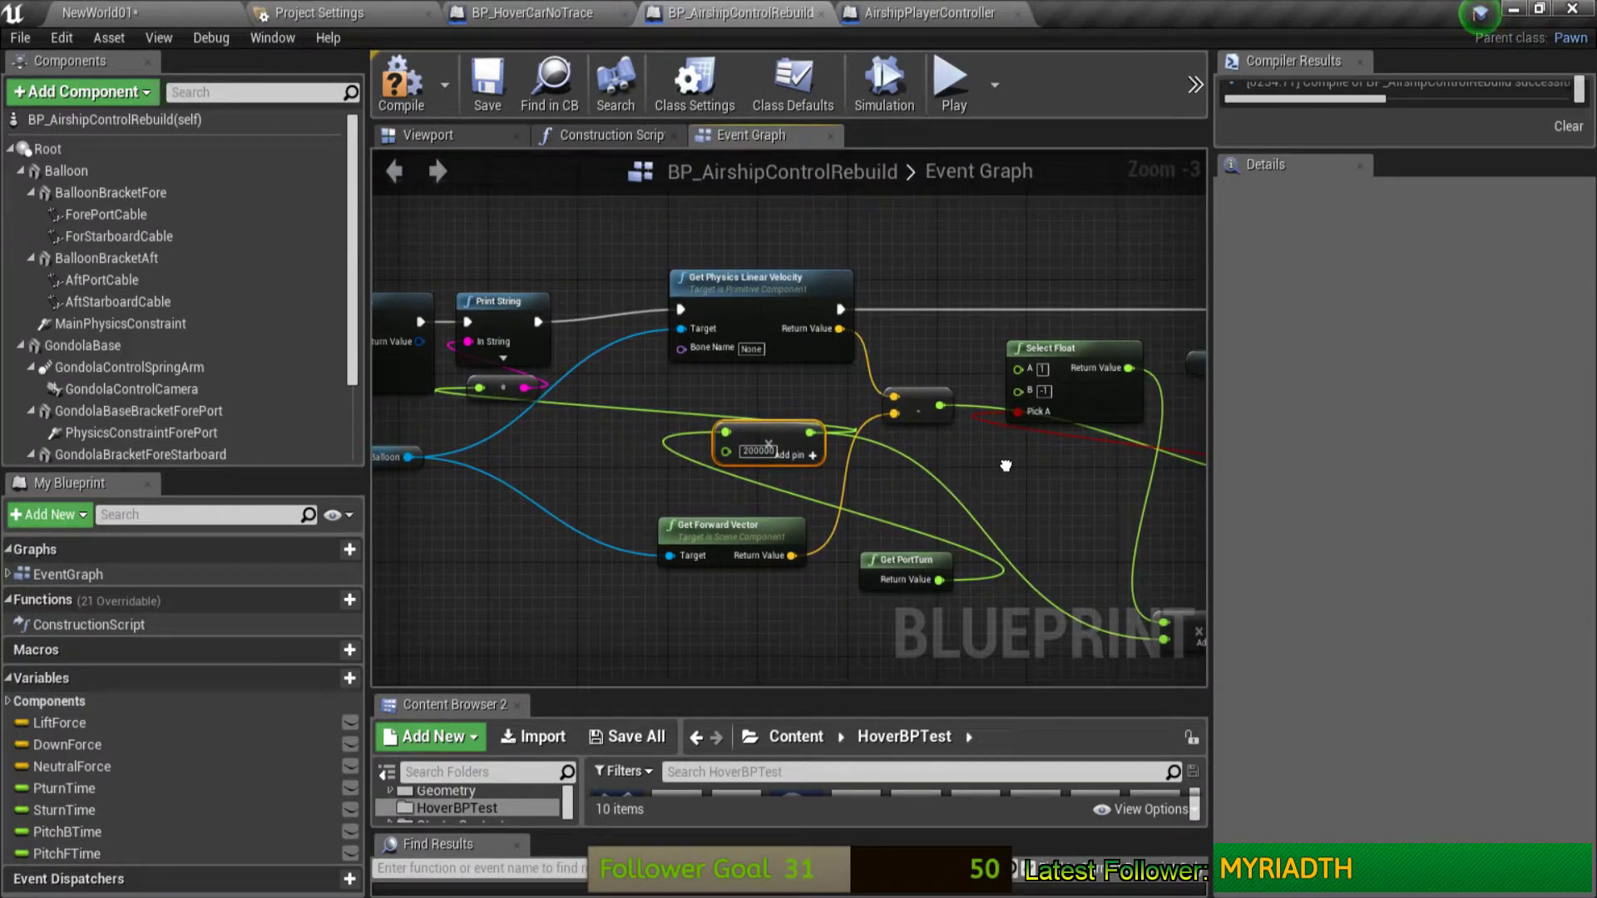
pyautogui.moveTo(1005, 466); pyautogui.dragTo(1041, 484, button='right')
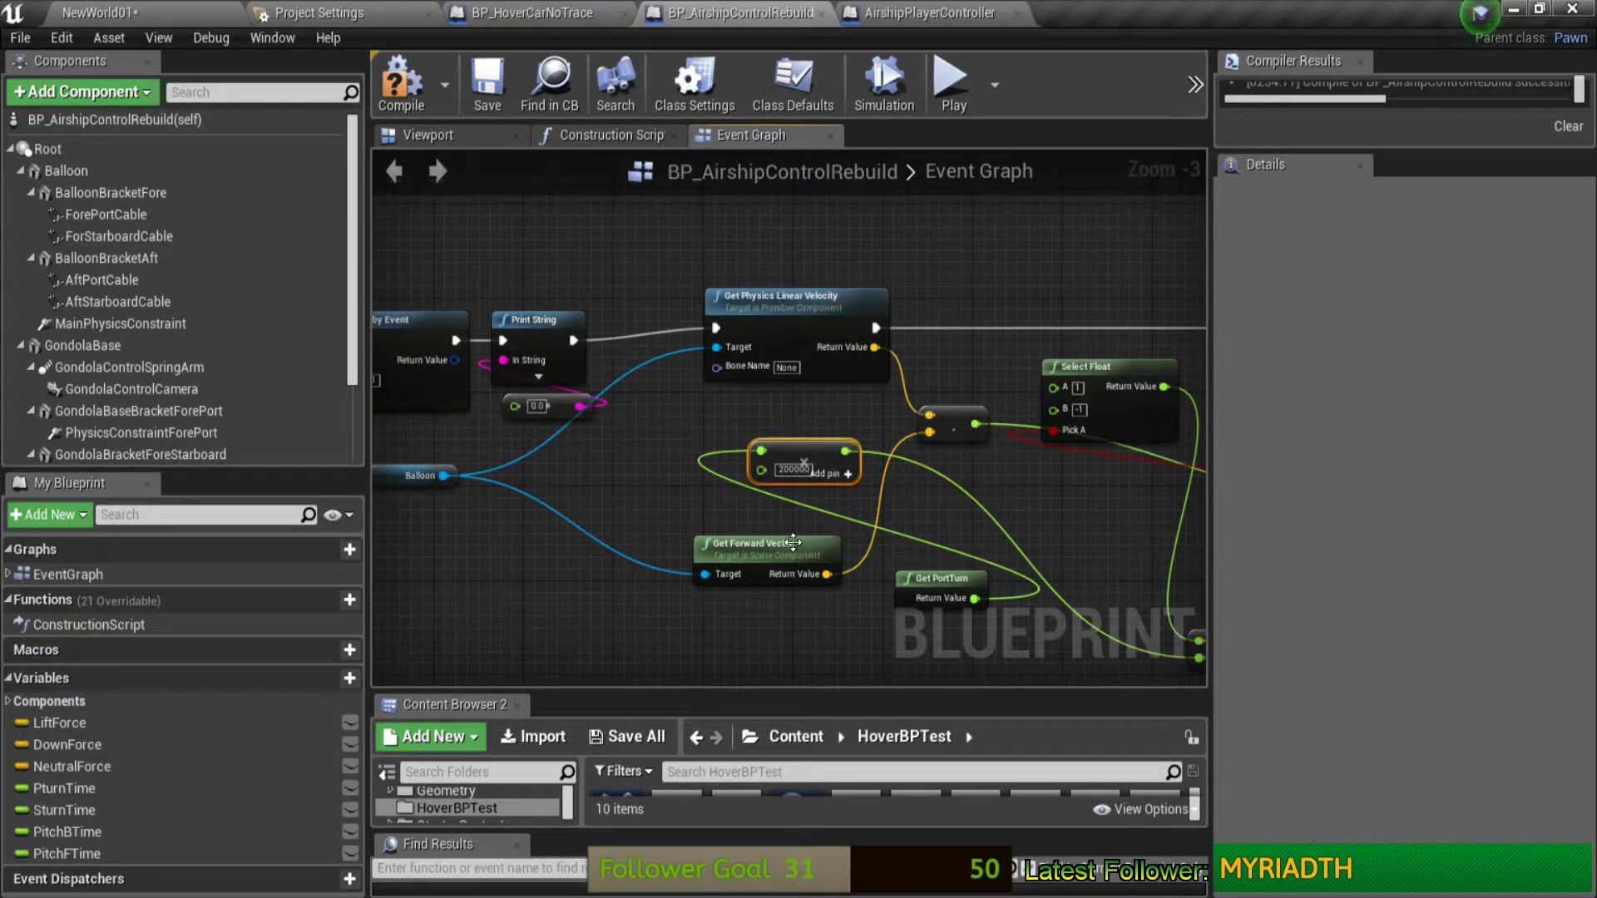
pyautogui.moveTo(796, 547)
pyautogui.mouseDown()
pyautogui.moveTo(739, 546)
pyautogui.moveTo(526, 413)
pyautogui.mouseUp()
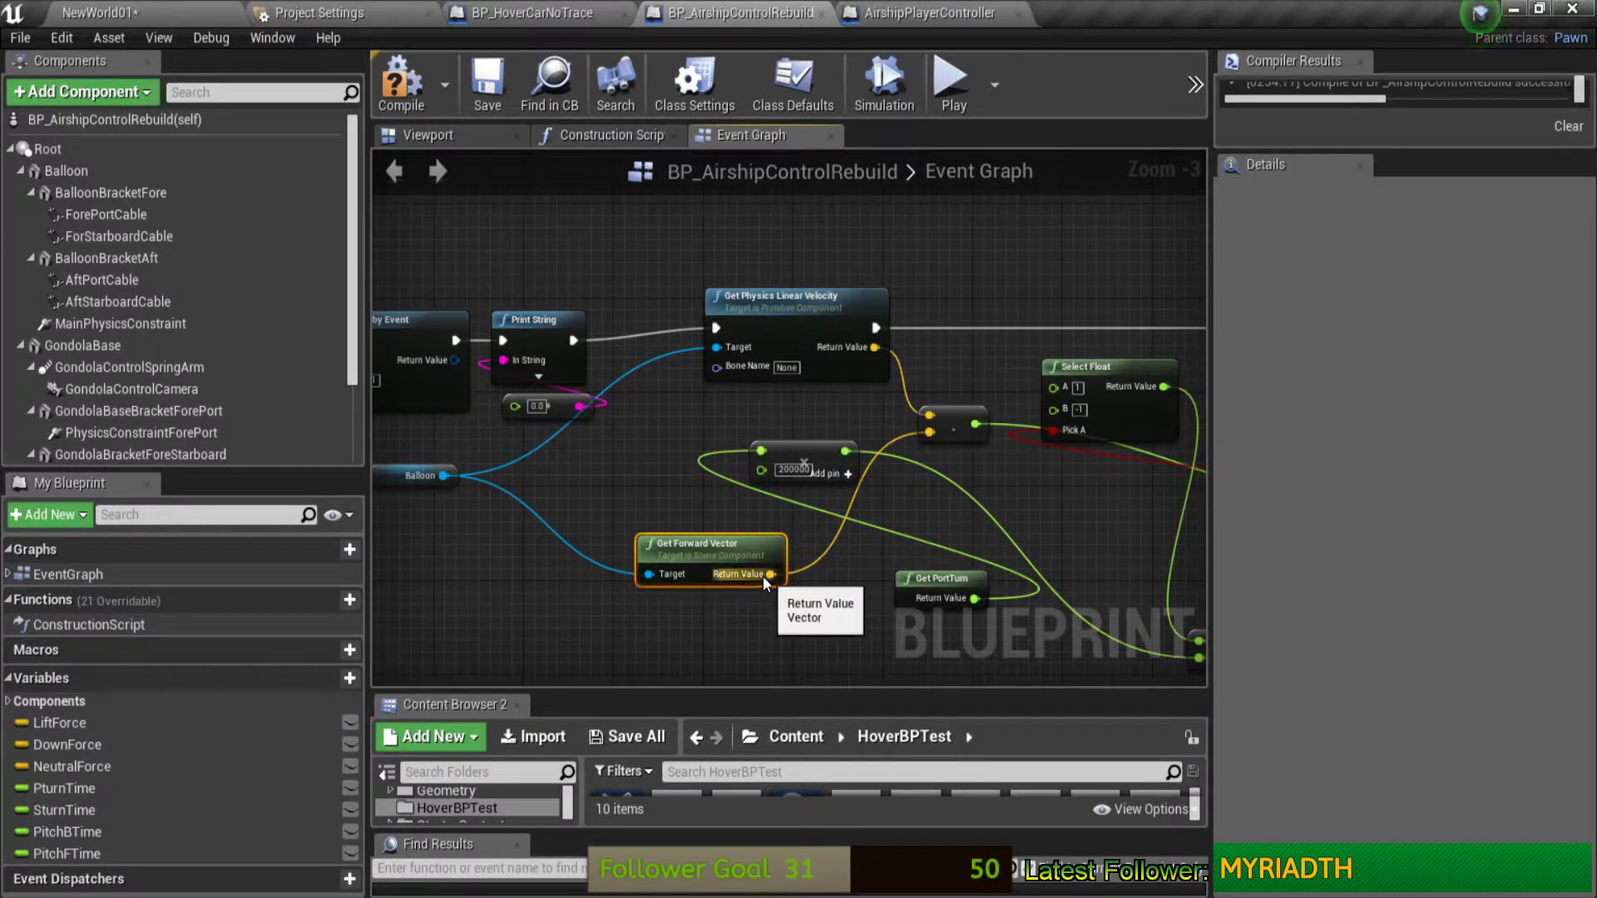
pyautogui.click(562, 412)
pyautogui.press('Delete')
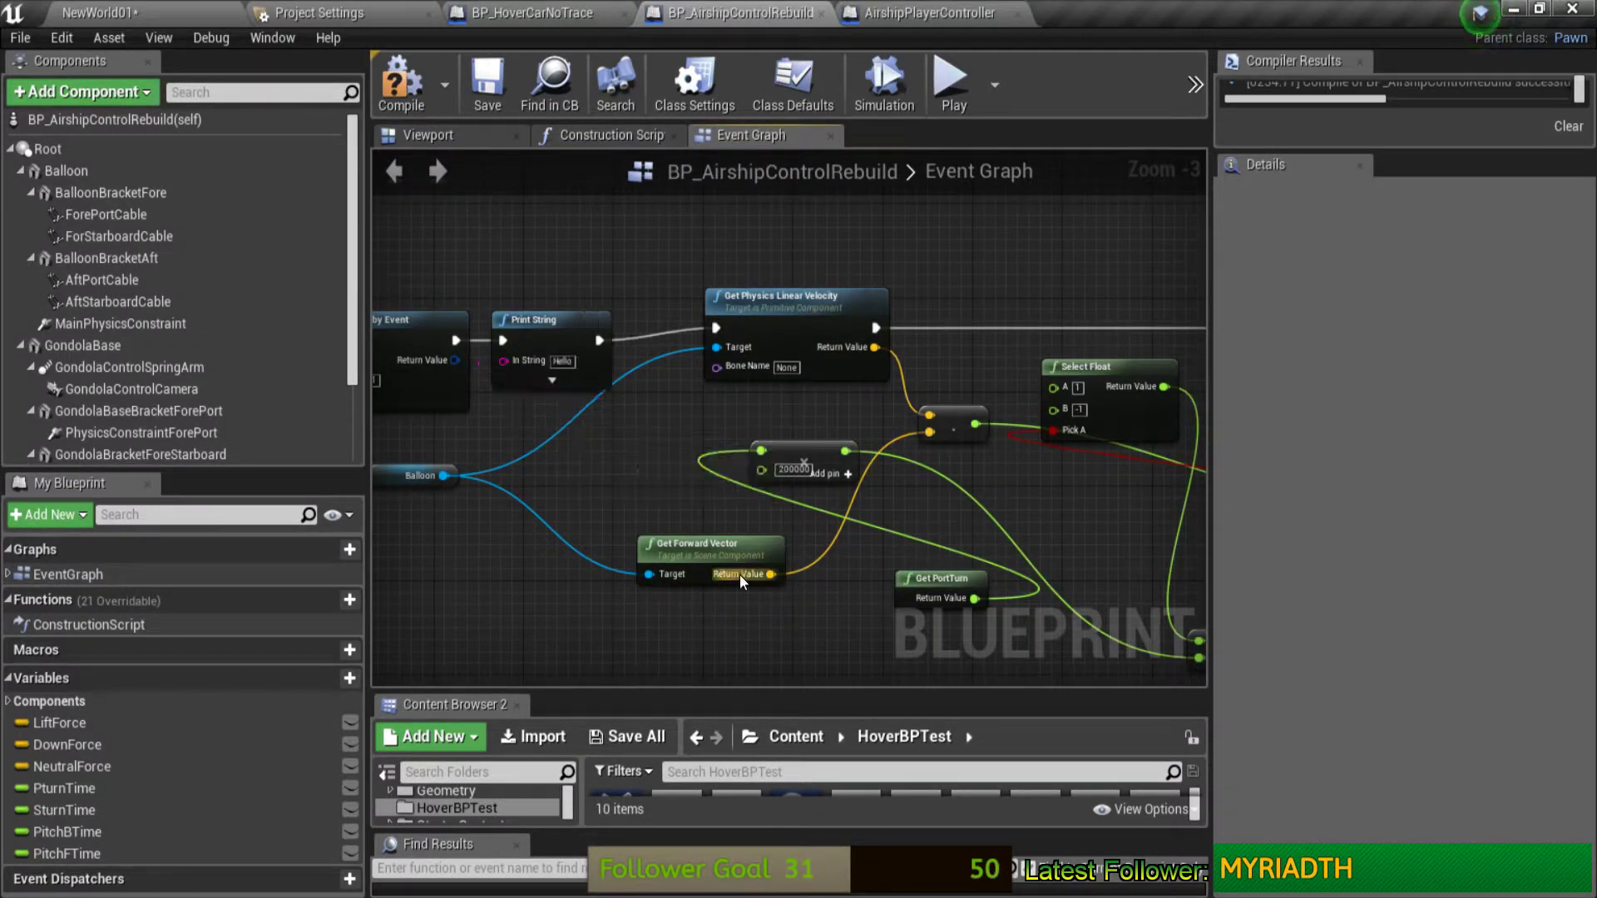
pyautogui.moveTo(770, 574); pyautogui.dragTo(628, 477)
pyautogui.click(573, 541)
pyautogui.moveTo(963, 585)
pyautogui.mouseDown()
pyautogui.moveTo(446, 524)
pyautogui.moveTo(507, 361)
pyautogui.mouseUp()
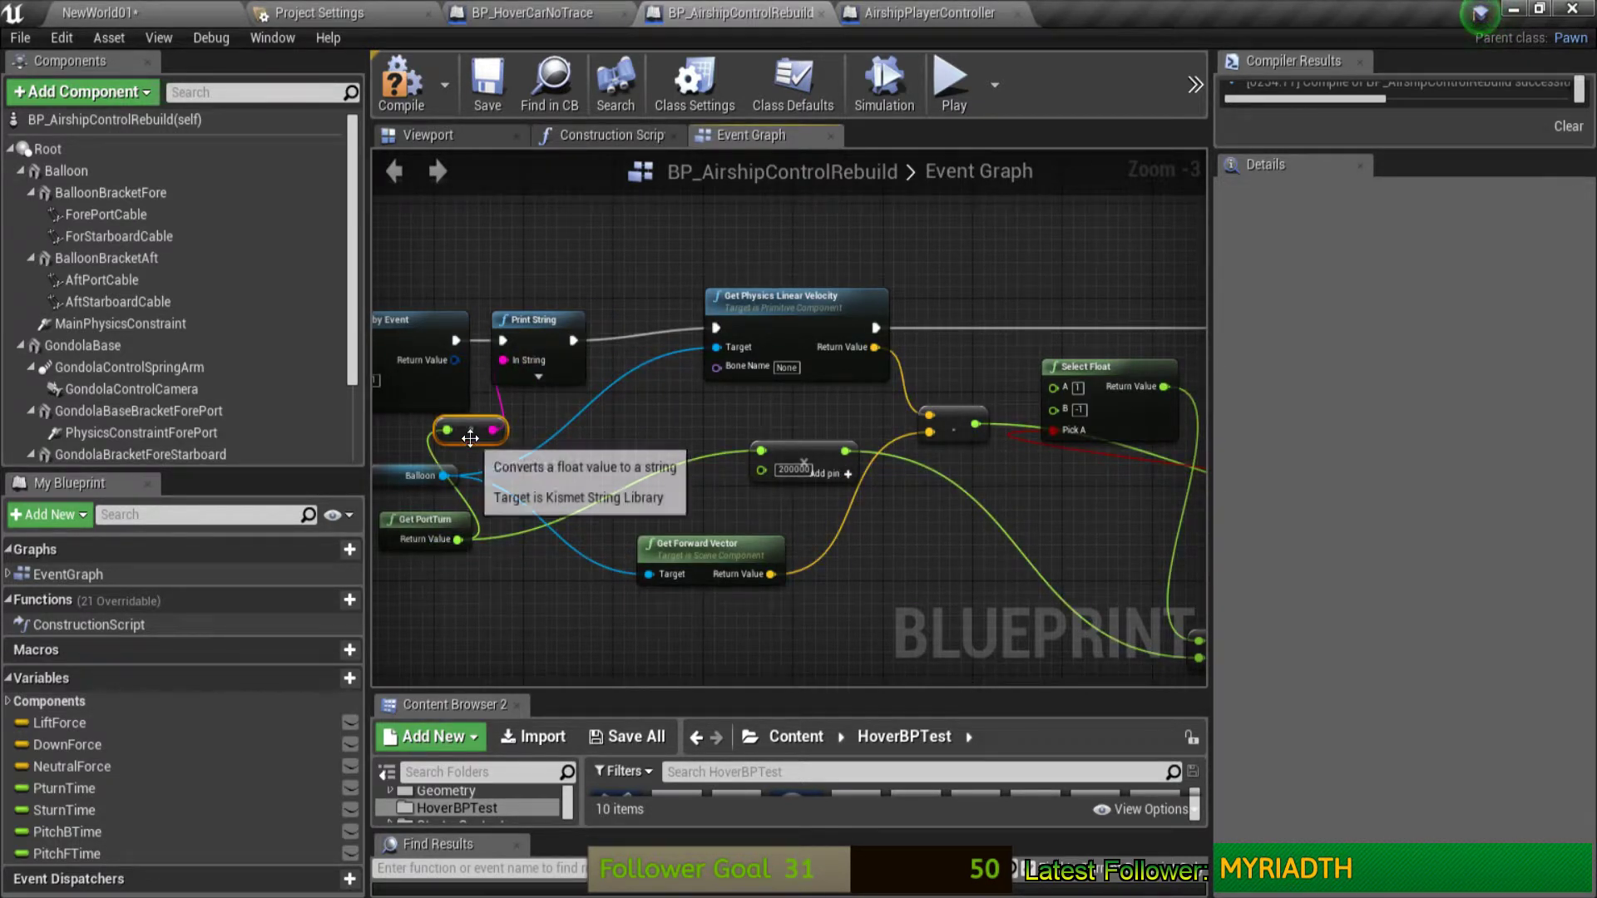
# Step: Place the float-to-string node beside Print String and move the Multiply and Get Forward Vector nodes closer
pyautogui.moveTo(471, 439); pyautogui.dragTo(527, 416)
pyautogui.moveTo(735, 486); pyautogui.dragTo(576, 457, button='right')
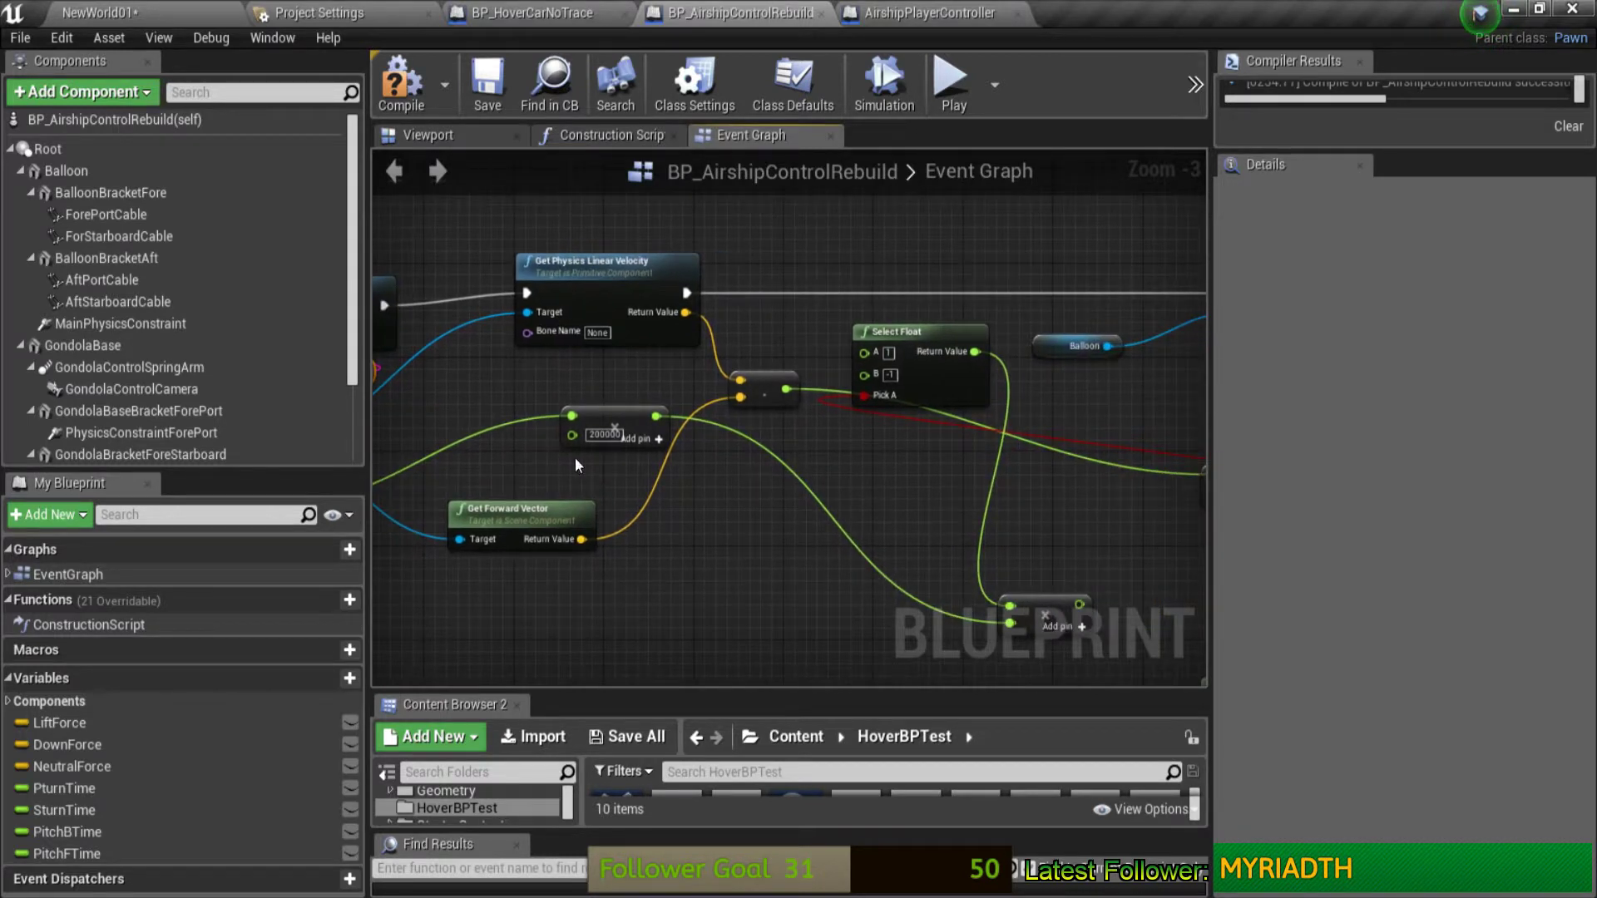
pyautogui.moveTo(604, 412); pyautogui.dragTo(542, 392)
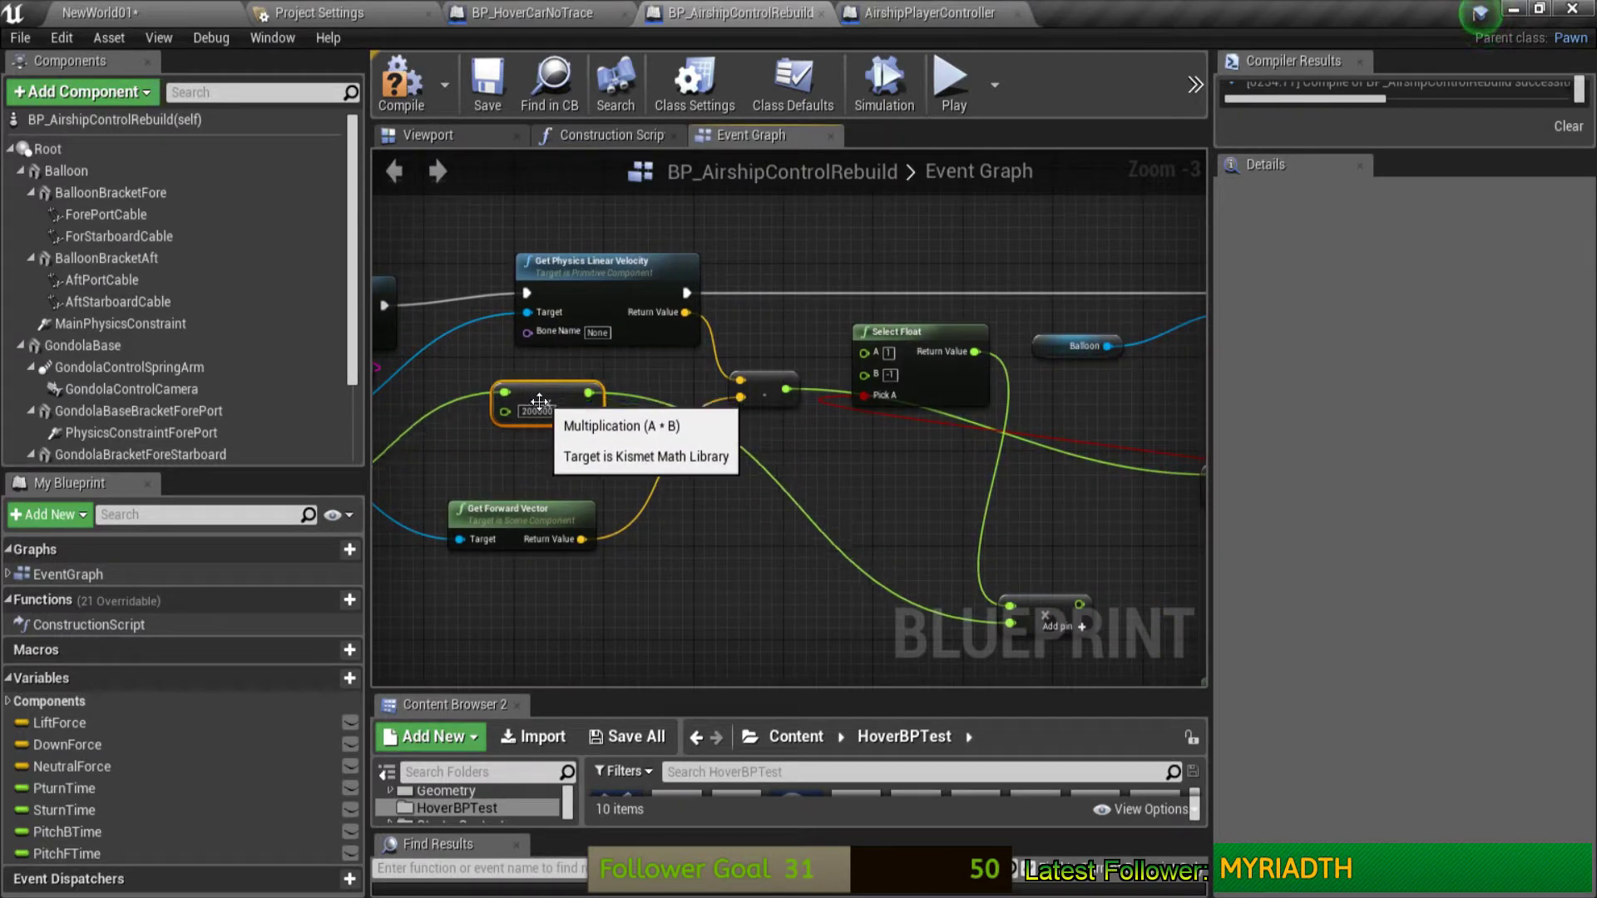
pyautogui.moveTo(531, 508); pyautogui.dragTo(586, 469)
pyautogui.moveTo(790, 466); pyautogui.dragTo(560, 475, button='right')
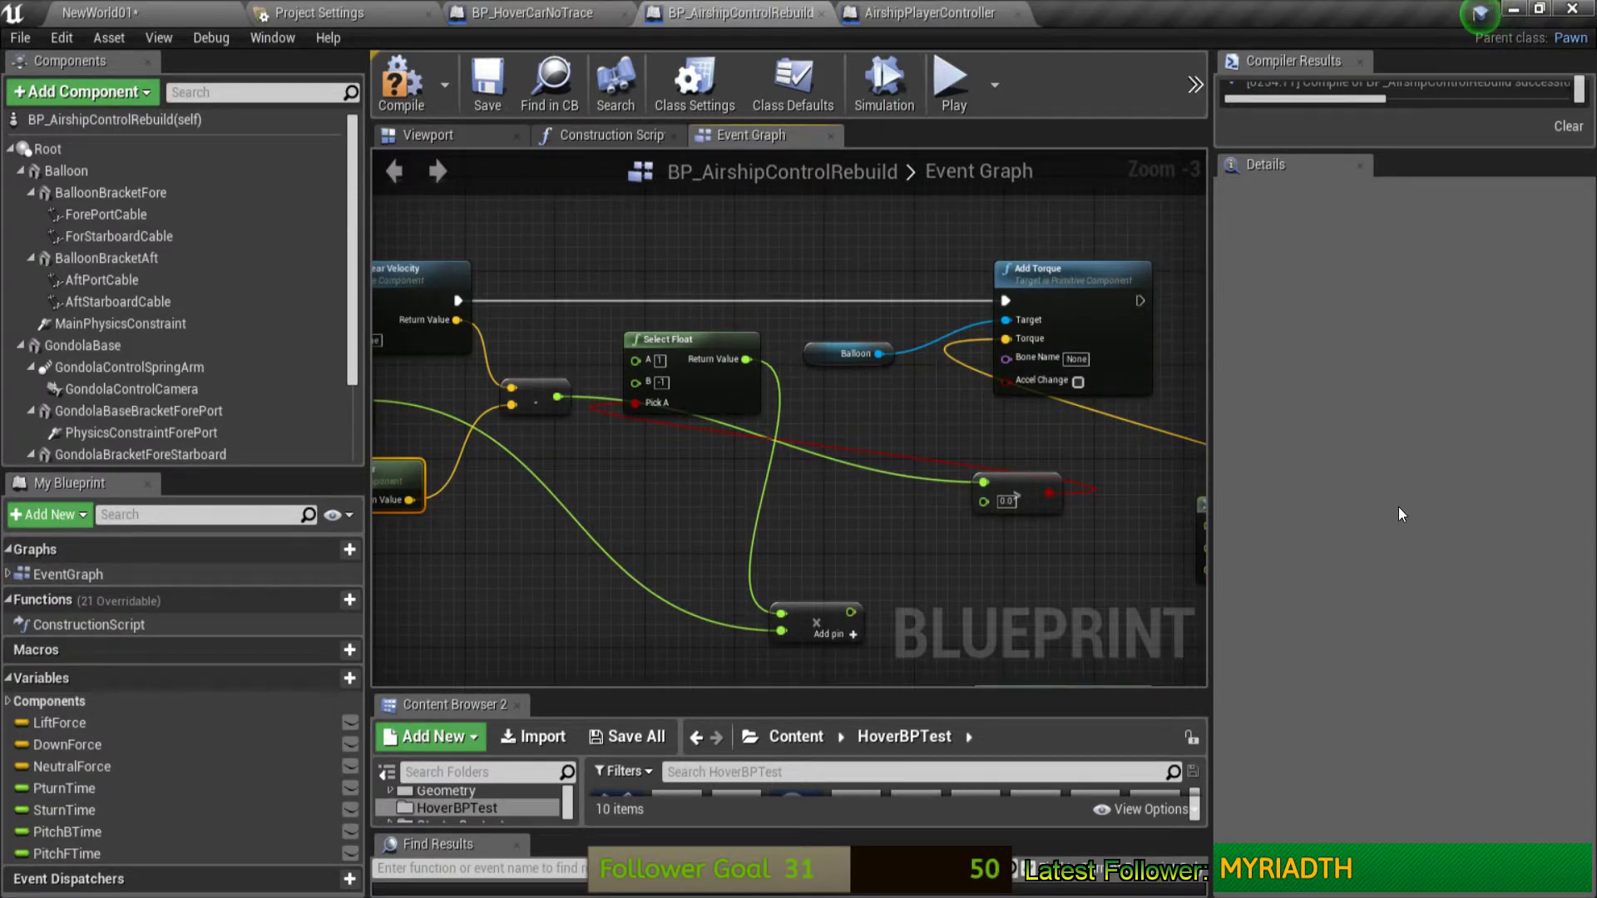
# Step: Arrange greater-than, Select Float and both multiply nodes into a row, raising Get Forward Vector
pyautogui.moveTo(716, 341)
pyautogui.mouseDown()
pyautogui.moveTo(703, 447)
pyautogui.moveTo(706, 429)
pyautogui.mouseUp()
pyautogui.moveTo(1043, 483)
pyautogui.mouseDown()
pyautogui.moveTo(587, 449)
pyautogui.moveTo(741, 396)
pyautogui.mouseUp()
pyautogui.moveTo(613, 430)
pyautogui.mouseDown()
pyautogui.moveTo(625, 441)
pyautogui.moveTo(661, 378)
pyautogui.mouseUp()
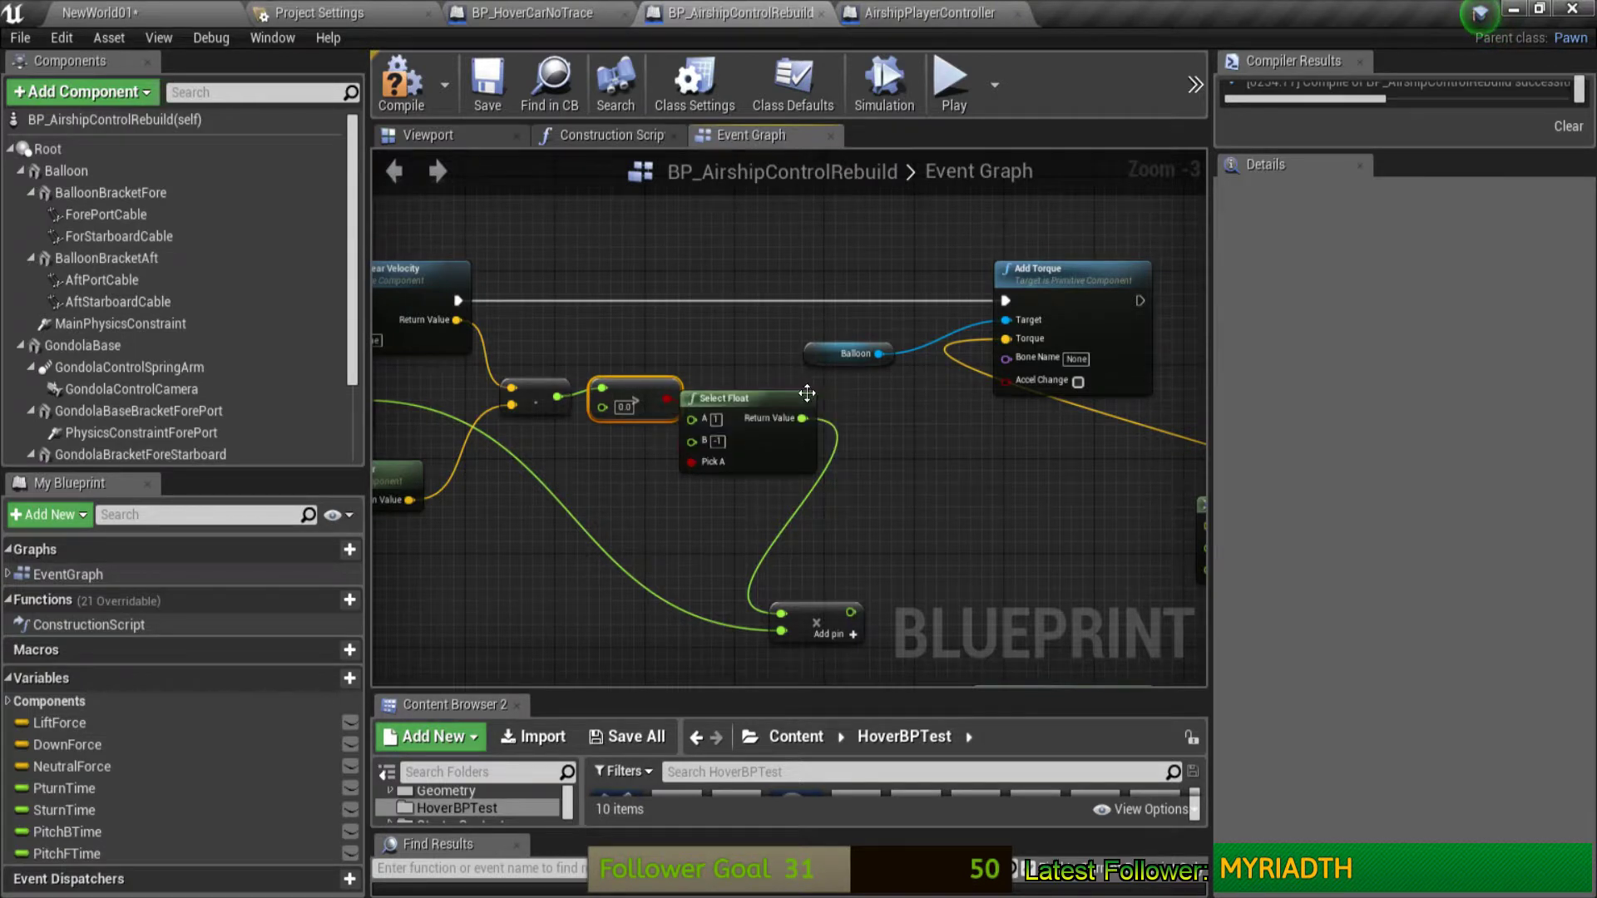
pyautogui.moveTo(807, 393); pyautogui.dragTo(829, 368)
pyautogui.moveTo(834, 626); pyautogui.dragTo(911, 507)
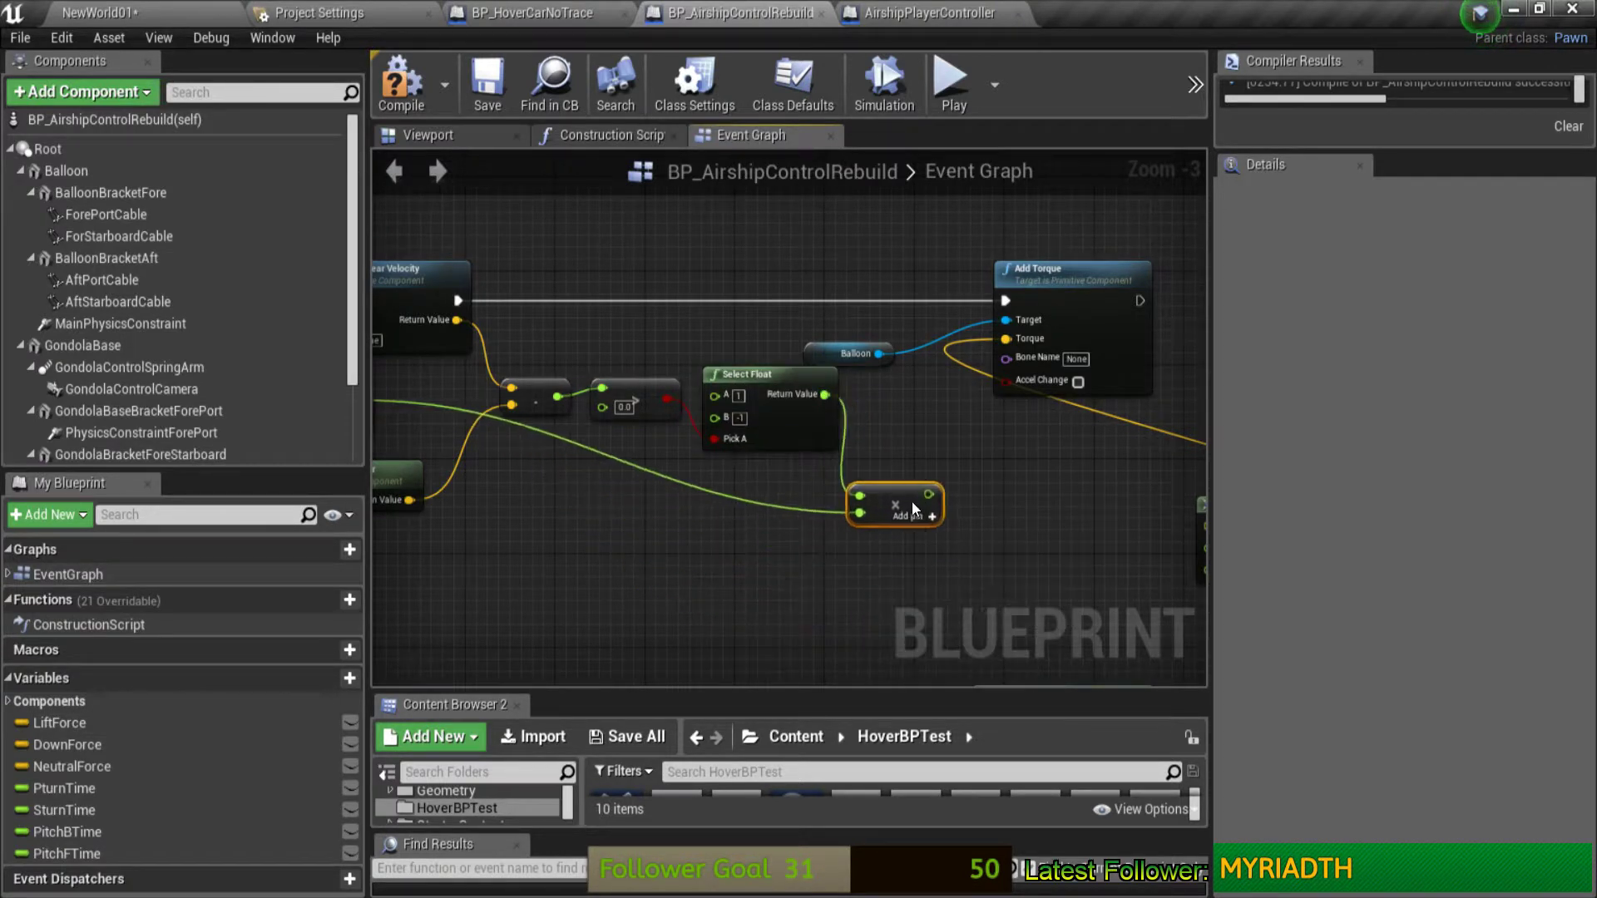
pyautogui.moveTo(788, 492)
pyautogui.mouseDown(button='right')
pyautogui.moveTo(1121, 474)
pyautogui.moveTo(842, 465)
pyautogui.mouseUp(button='right')
pyautogui.moveTo(504, 374); pyautogui.dragTo(810, 466)
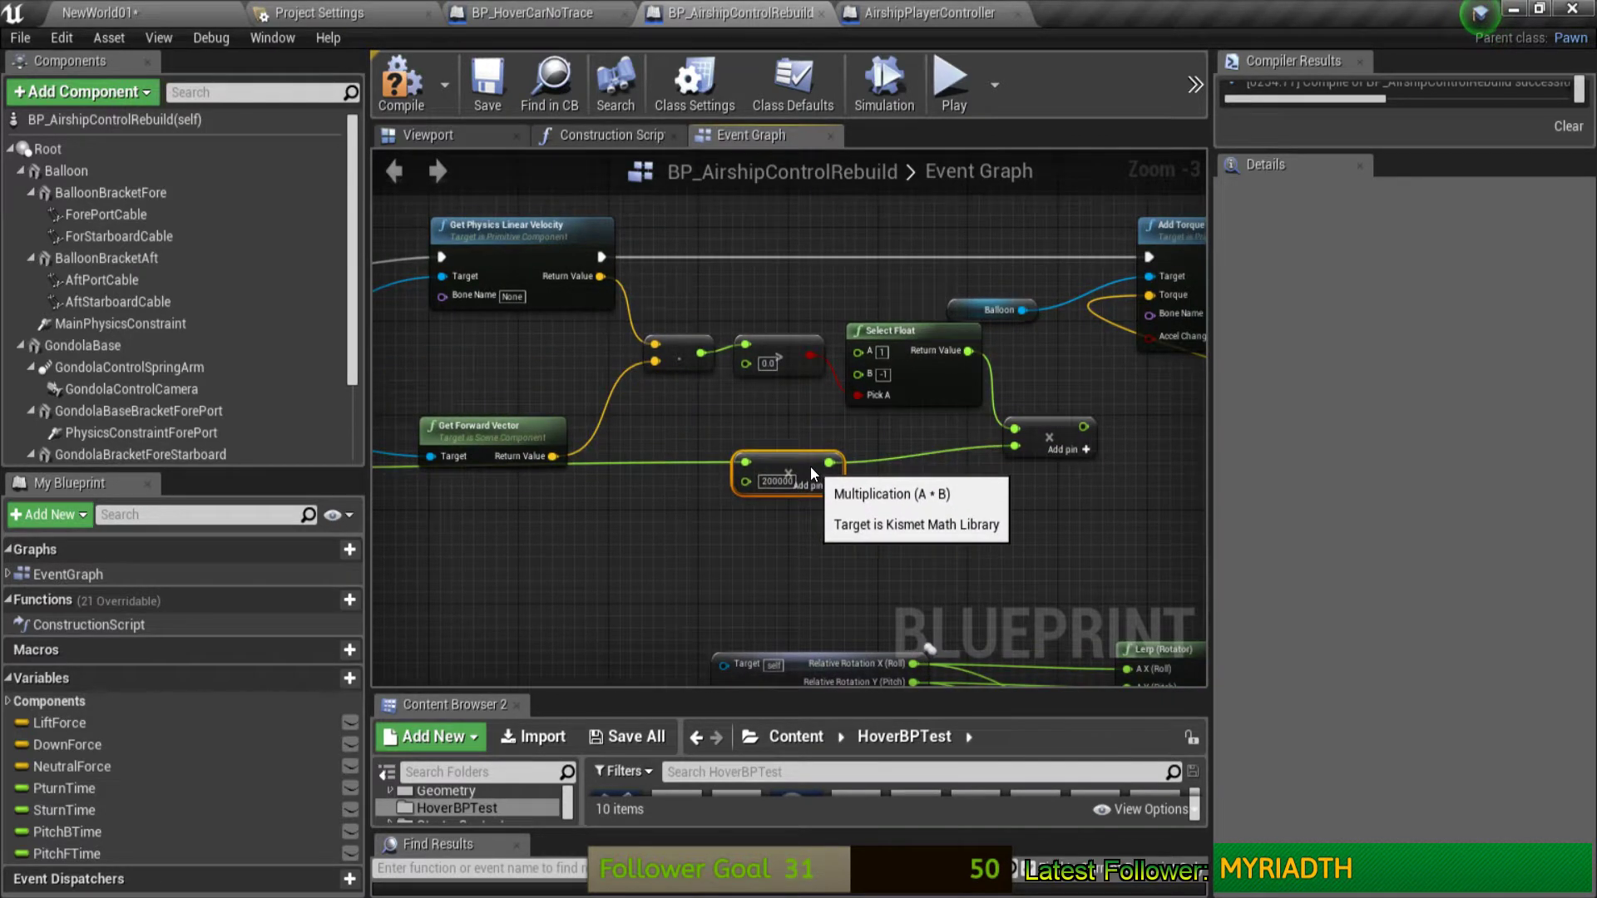
pyautogui.moveTo(510, 438); pyautogui.dragTo(521, 378)
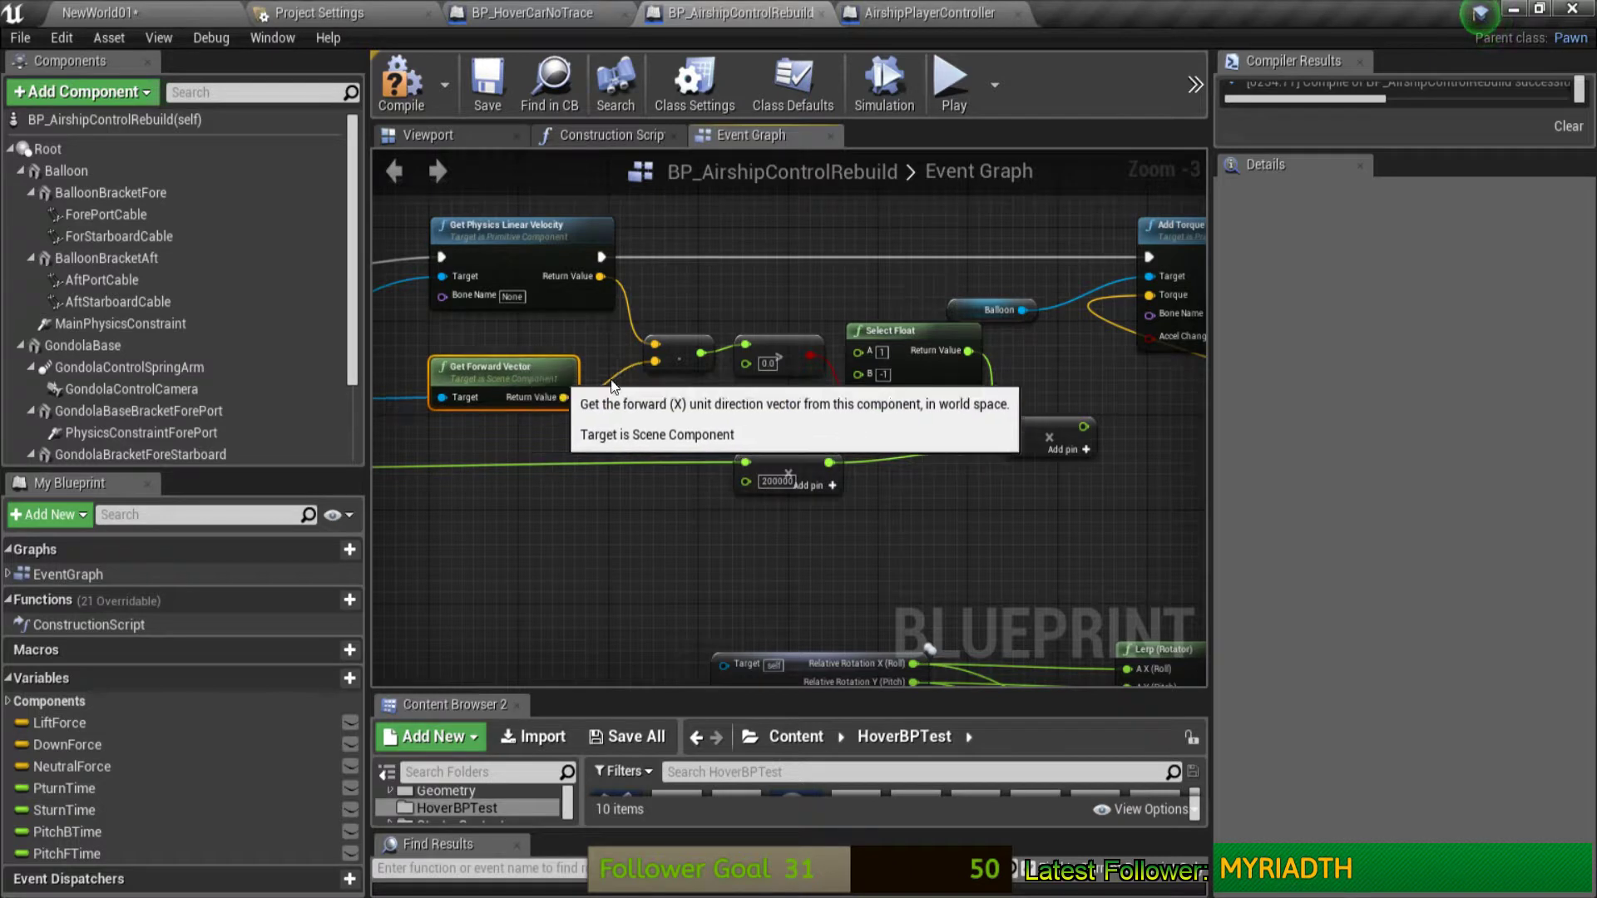
pyautogui.moveTo(1015, 521); pyautogui.dragTo(835, 531, button='right')
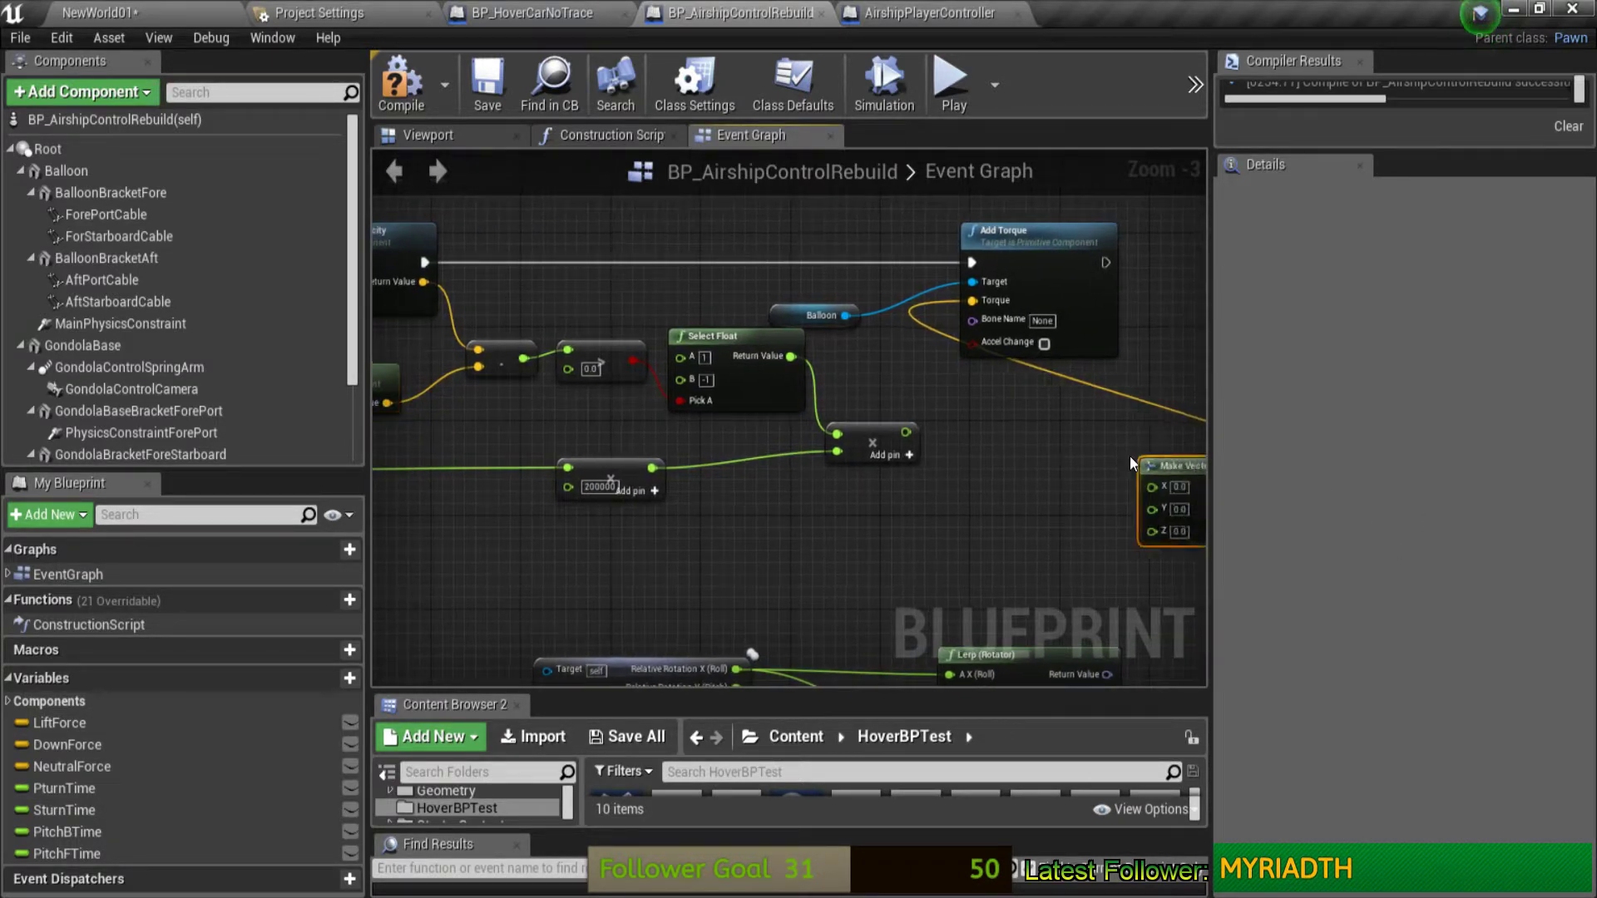
# Step: Place Make Vector beside Add Torque and shift Balloon, Make Vector and Add Torque right
pyautogui.moveTo(1186, 466); pyautogui.dragTo(880, 336)
pyautogui.moveTo(836, 238); pyautogui.dragTo(979, 359)
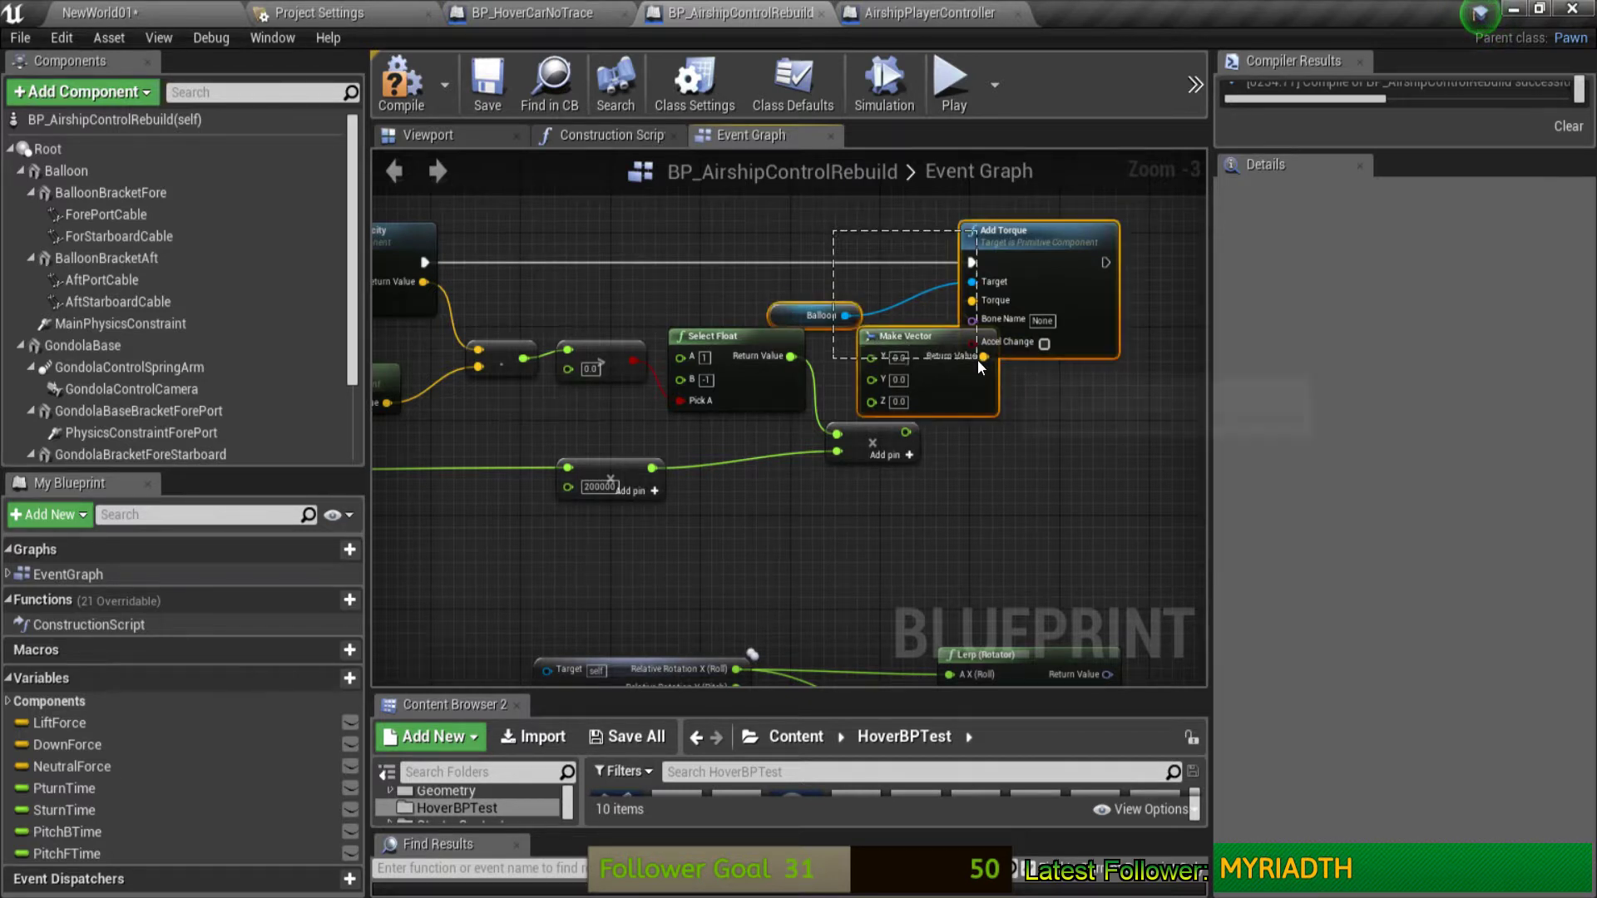
pyautogui.moveTo(1009, 238); pyautogui.dragTo(1166, 239)
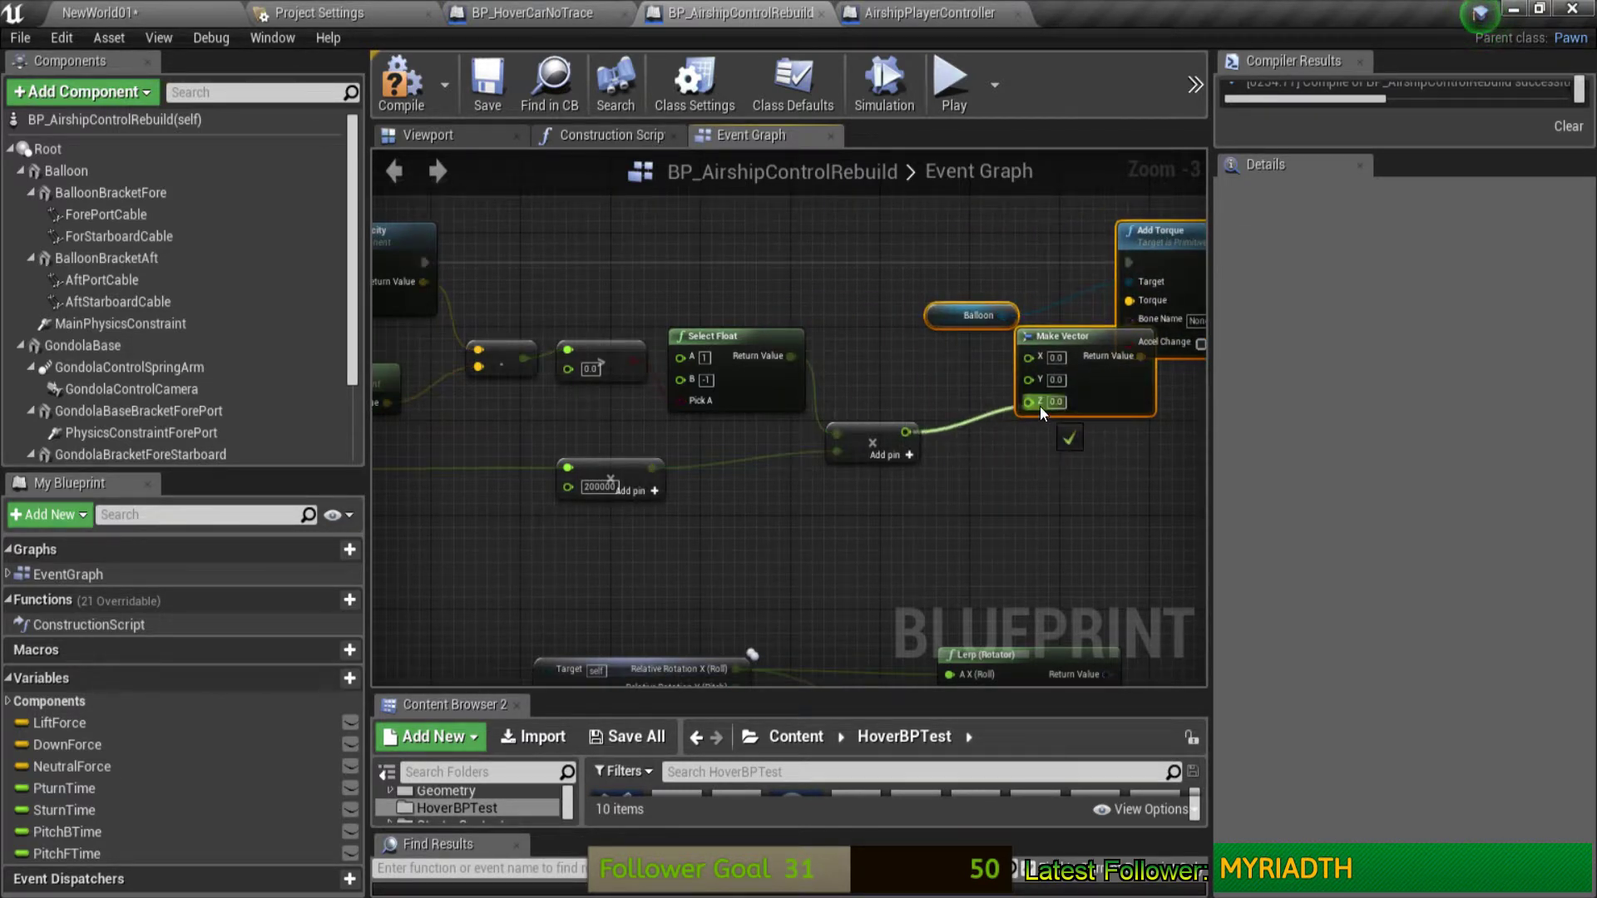
# Step: Wire the final multiply output into Make Vector's Z and reposition the Balloon node
pyautogui.moveTo(905, 432); pyautogui.dragTo(1029, 401)
pyautogui.moveTo(1026, 403); pyautogui.dragTo(927, 441, button='right')
pyautogui.moveTo(830, 351); pyautogui.dragTo(837, 359)
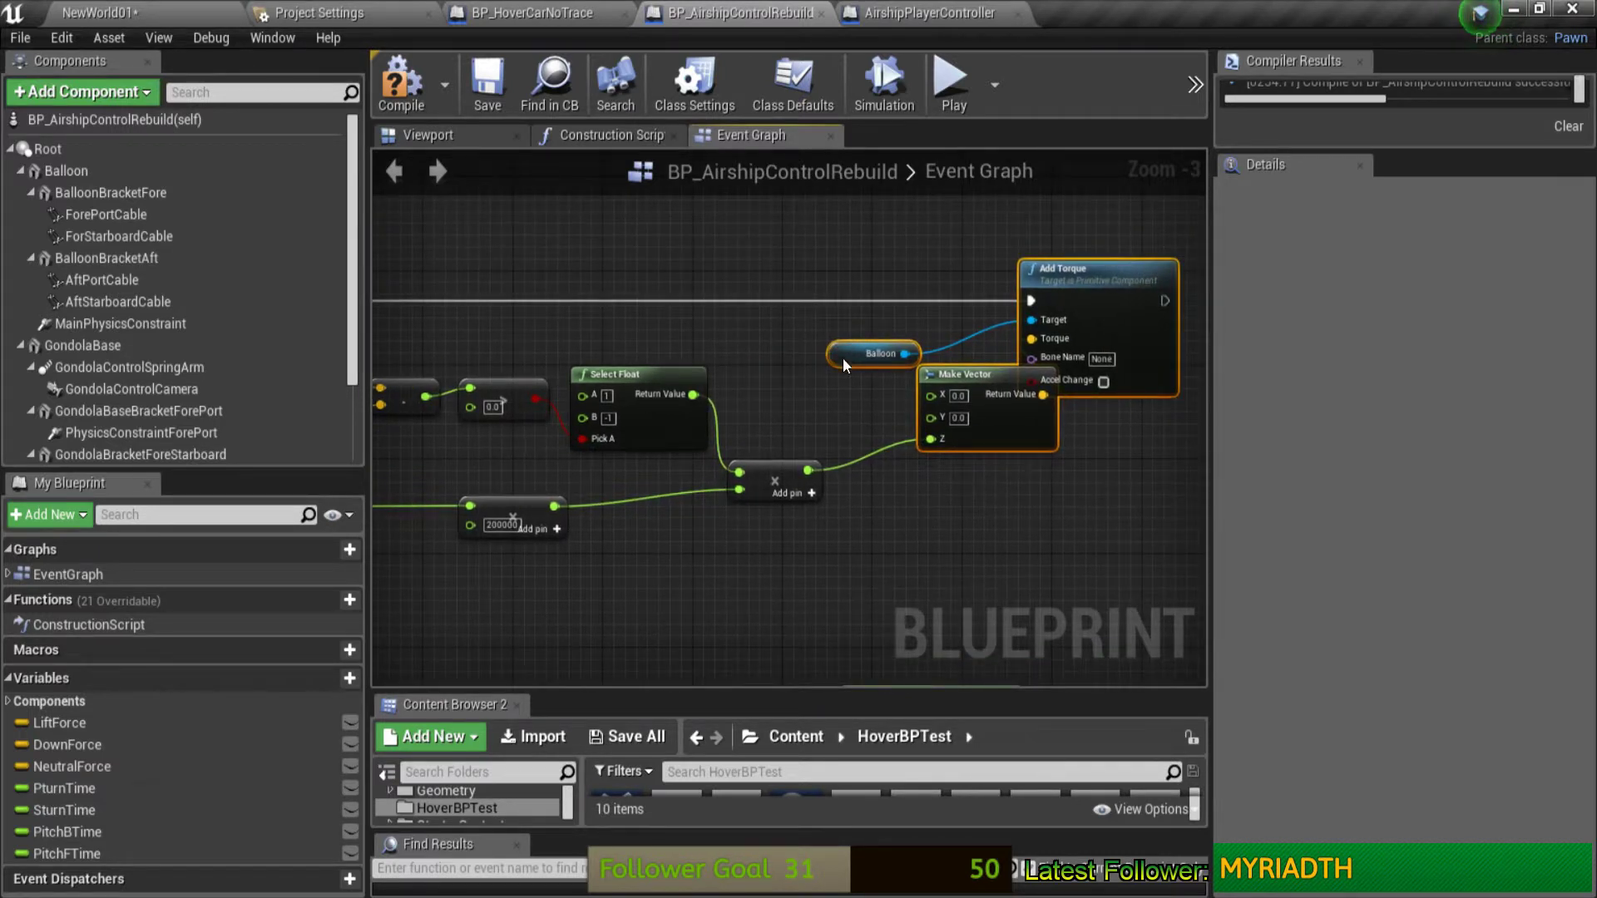
pyautogui.hotkey('ctrl', 'z')
pyautogui.click(840, 356)
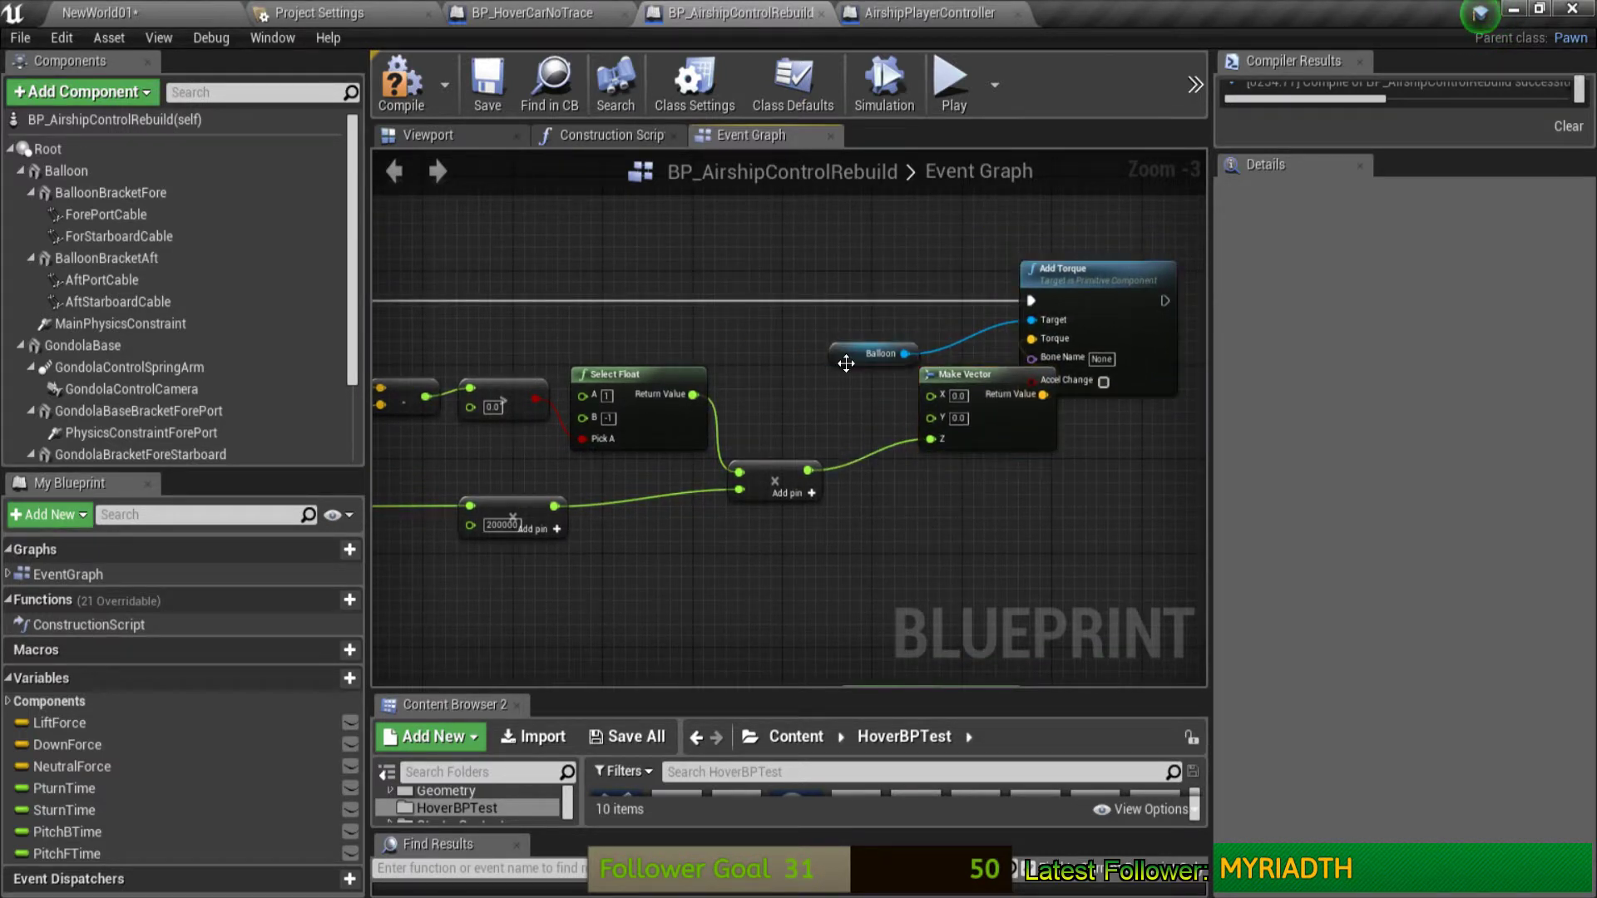
pyautogui.moveTo(840, 356); pyautogui.dragTo(794, 333)
pyautogui.moveTo(696, 338); pyautogui.dragTo(851, 335, button='right')
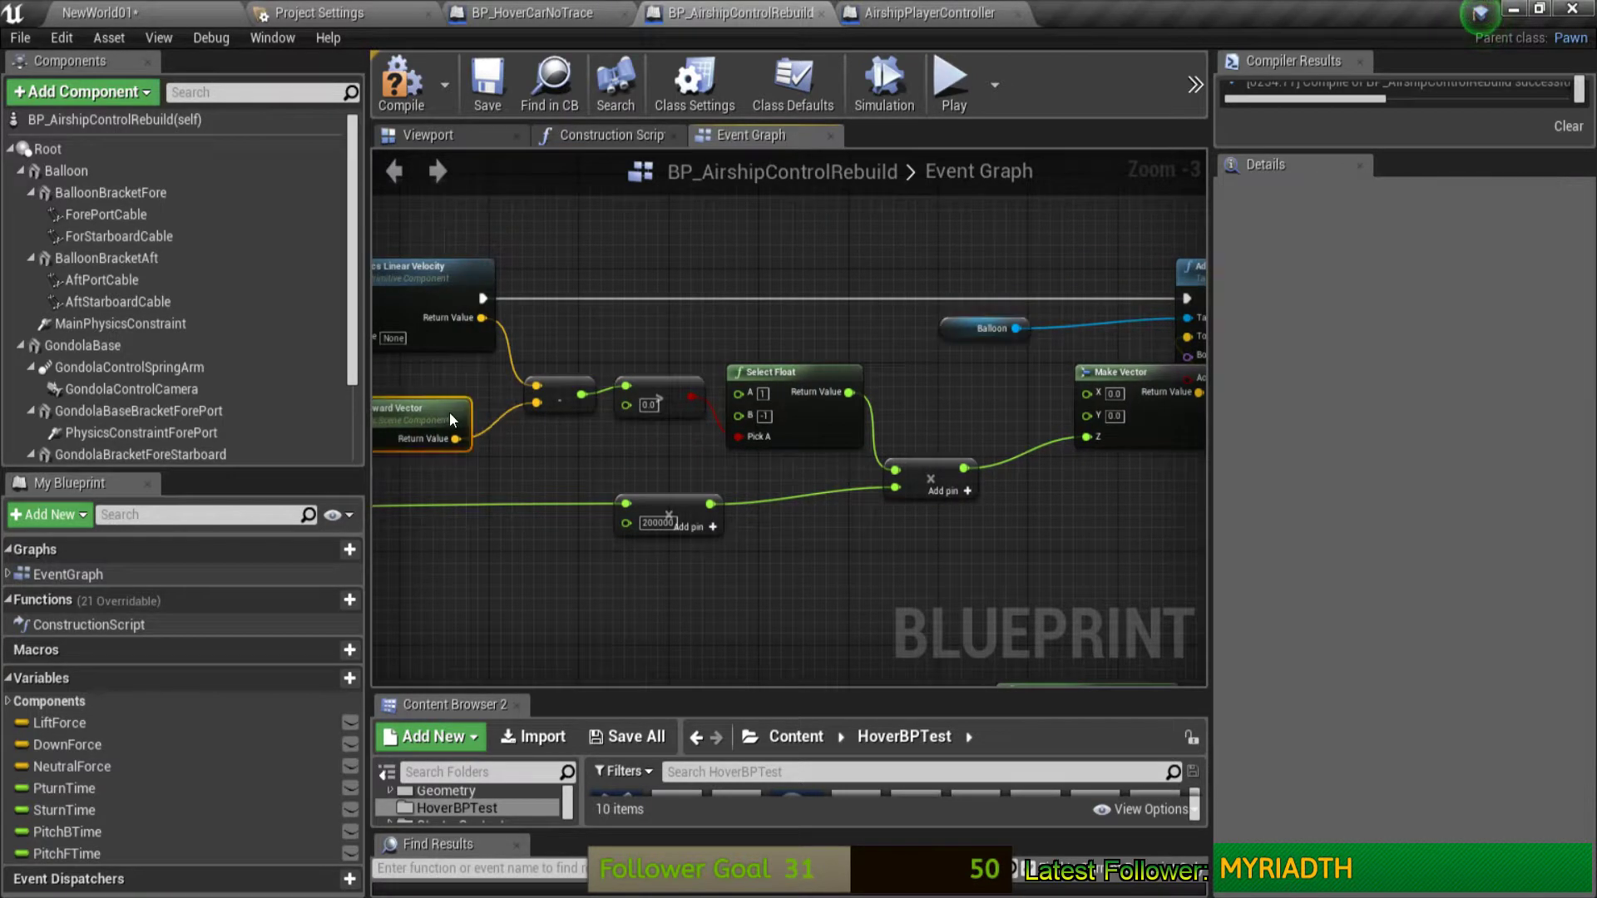
pyautogui.moveTo(449, 412); pyautogui.dragTo(471, 413)
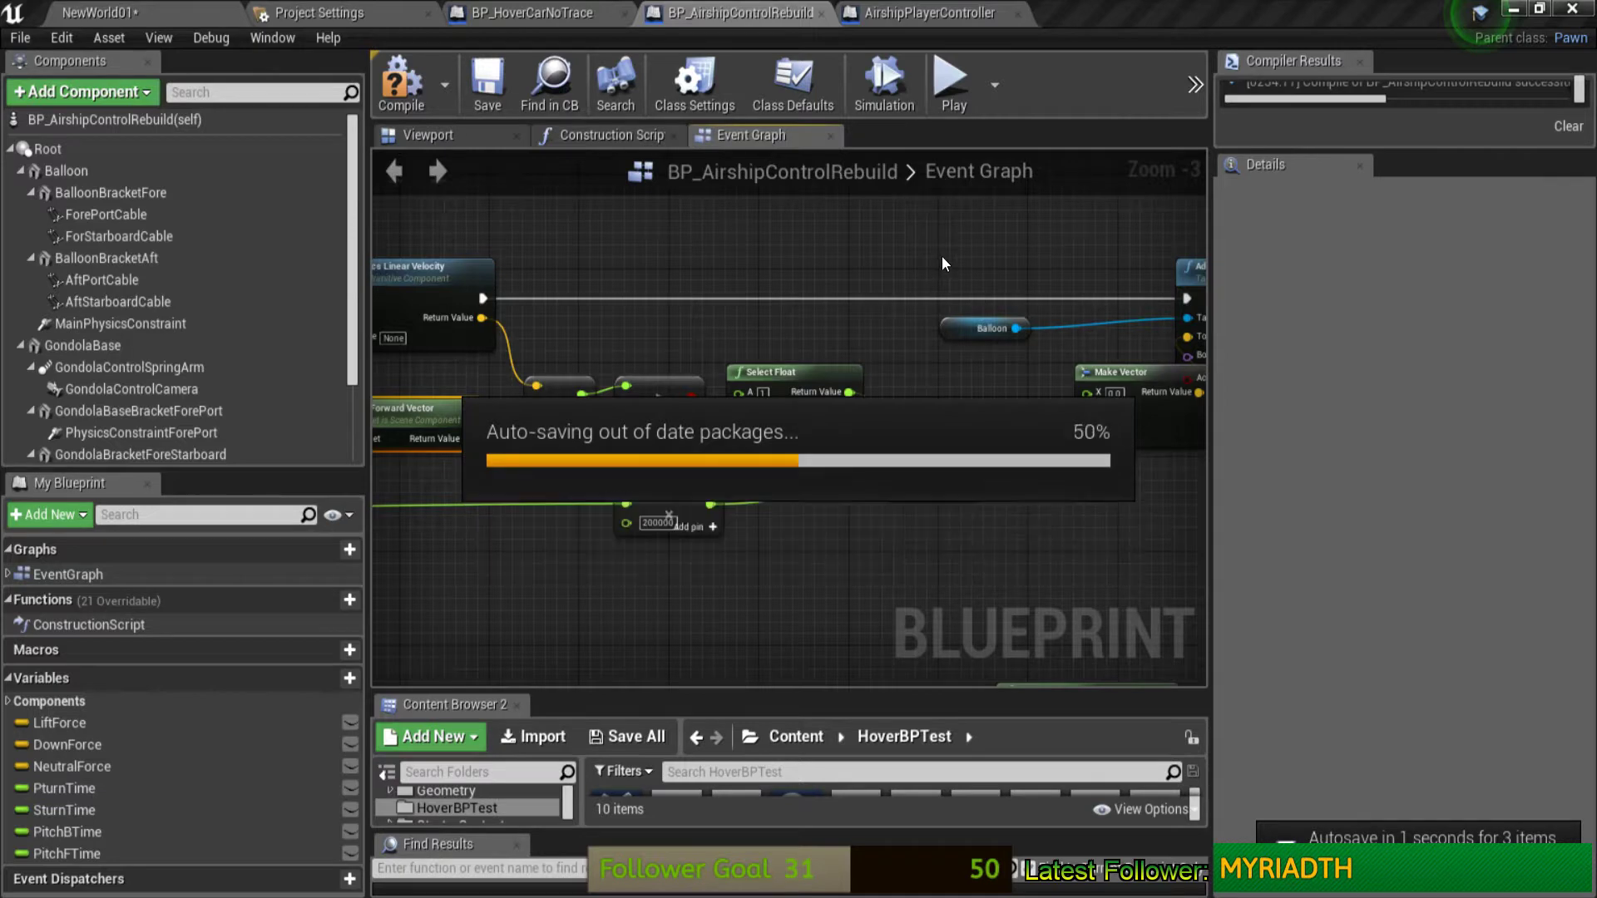
pyautogui.scroll(-2, 883, 266)
pyautogui.scroll(2, 901, 276)
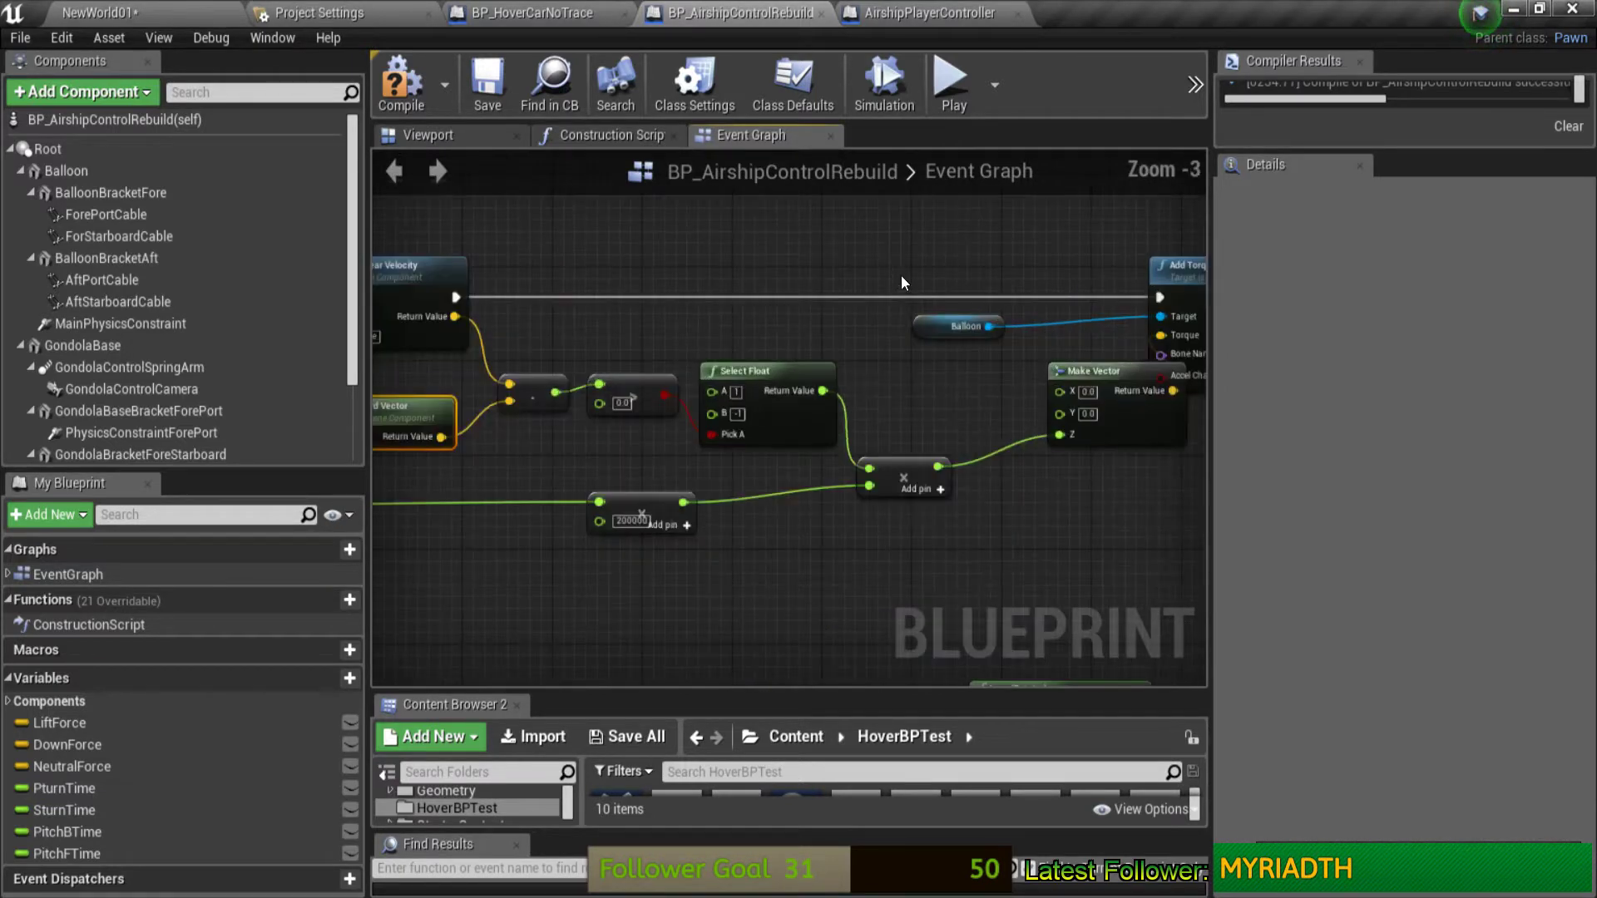
pyautogui.scroll(-1, 900, 276)
pyautogui.moveTo(901, 276)
pyautogui.mouseDown(button='right')
pyautogui.moveTo(1352, 282)
pyautogui.moveTo(1297, 283)
pyautogui.mouseUp(button='right')
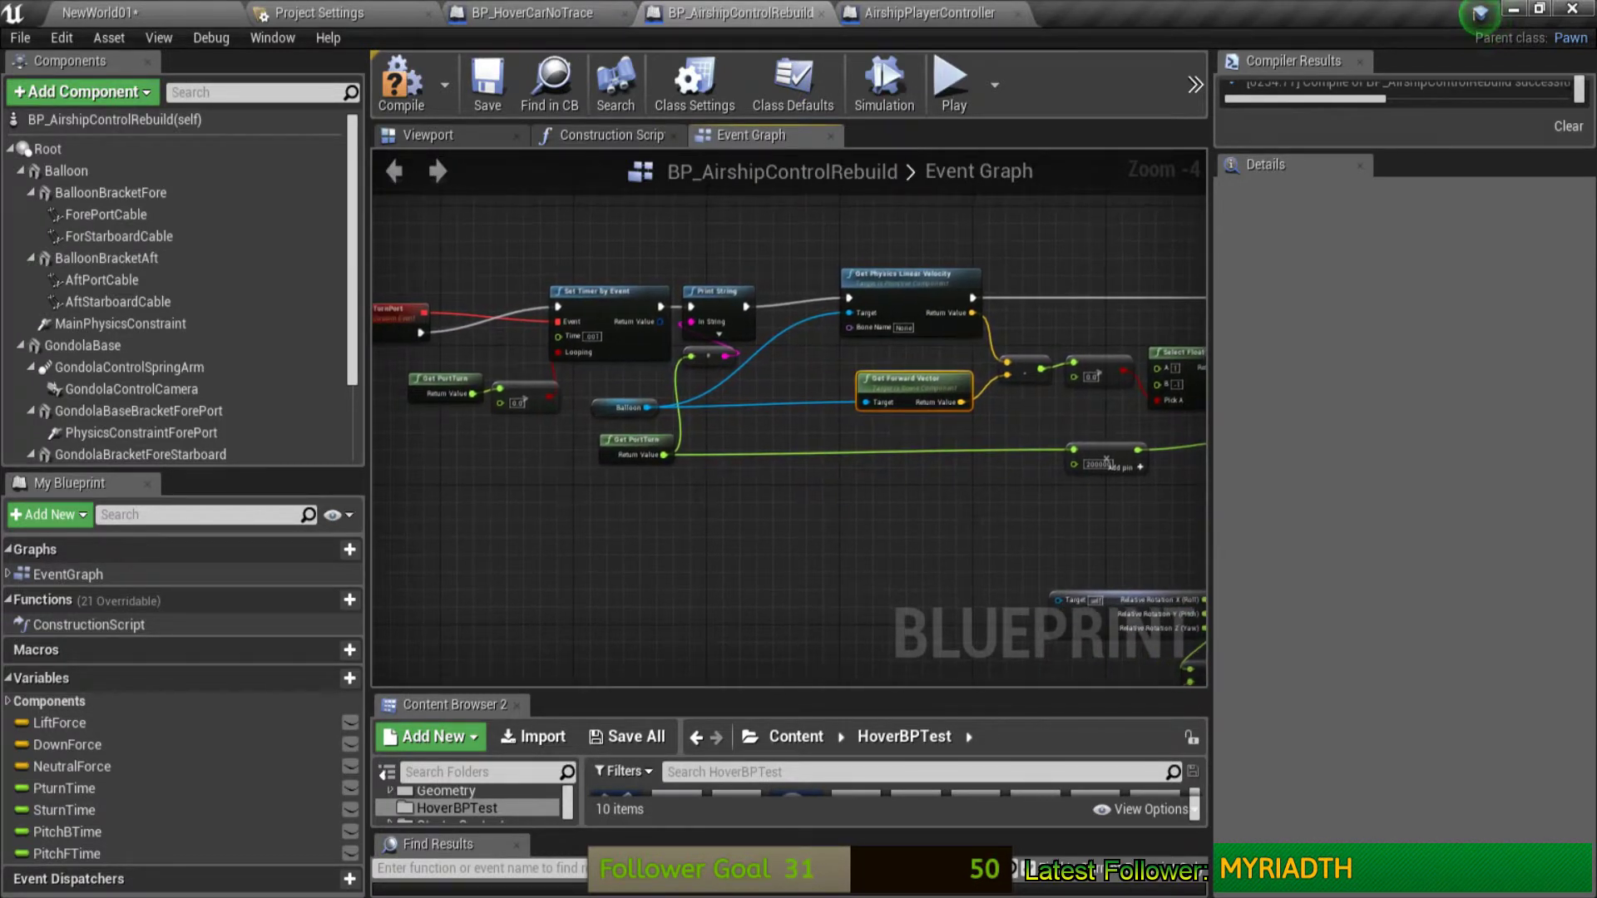
pyautogui.moveTo(1154, 290); pyautogui.dragTo(1196, 332, button='right')
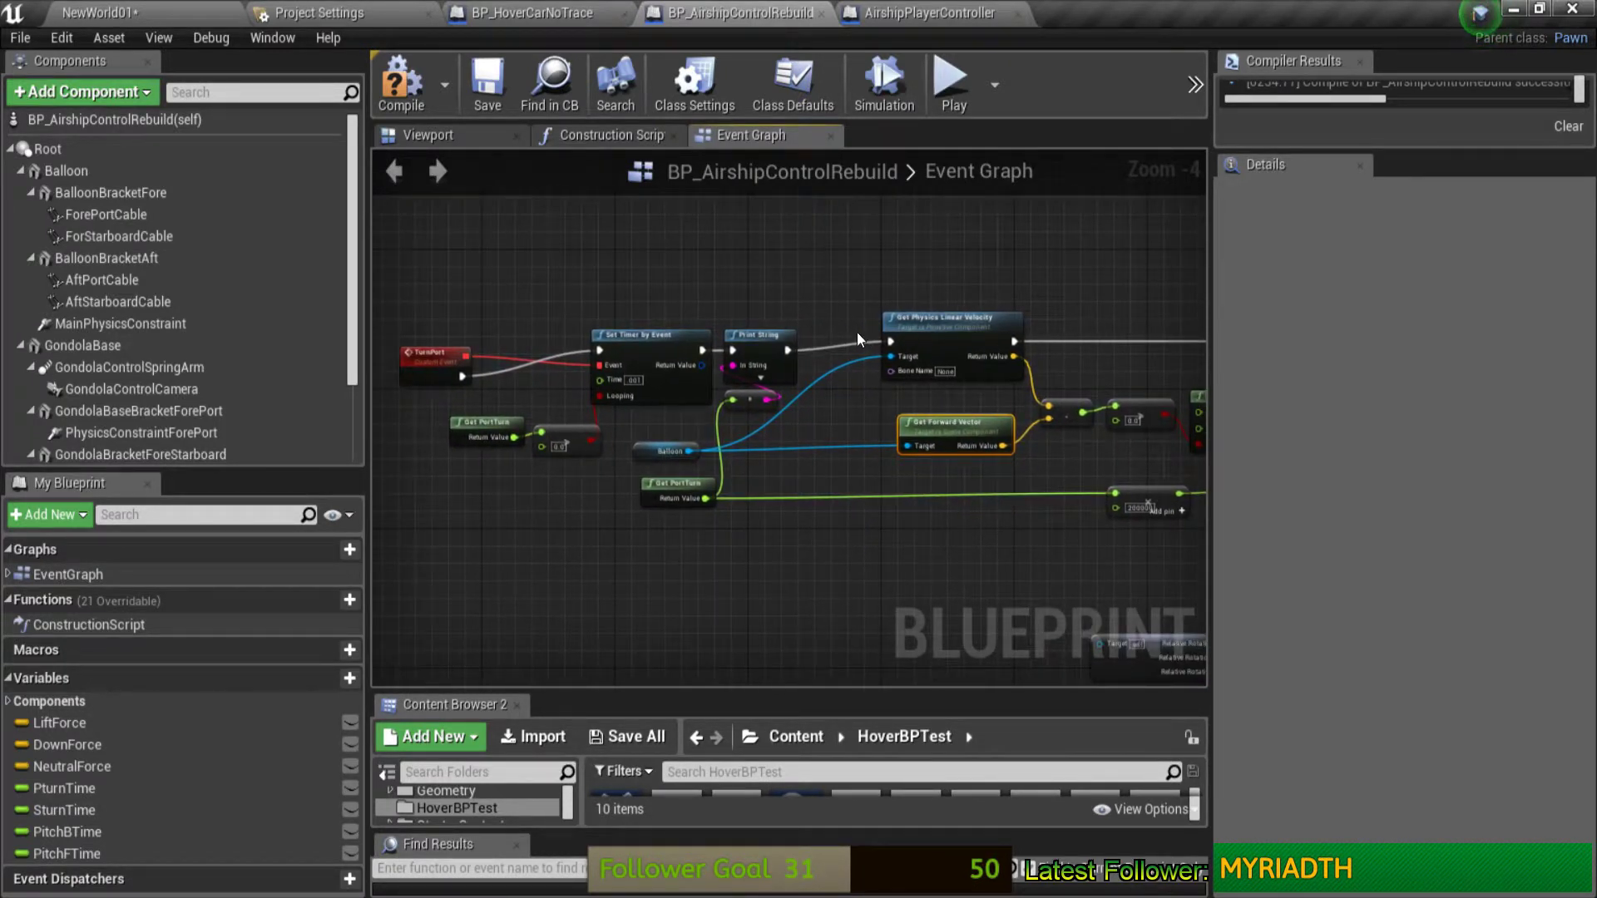
# Step: Unlink TurnPort from Set Timer, wire its exec straight into Print String, and start Play
pyautogui.keyDown('alt'); pyautogui.click(567, 353); pyautogui.keyUp('alt')
pyautogui.keyDown('alt'); pyautogui.click(561, 365); pyautogui.keyUp('alt')
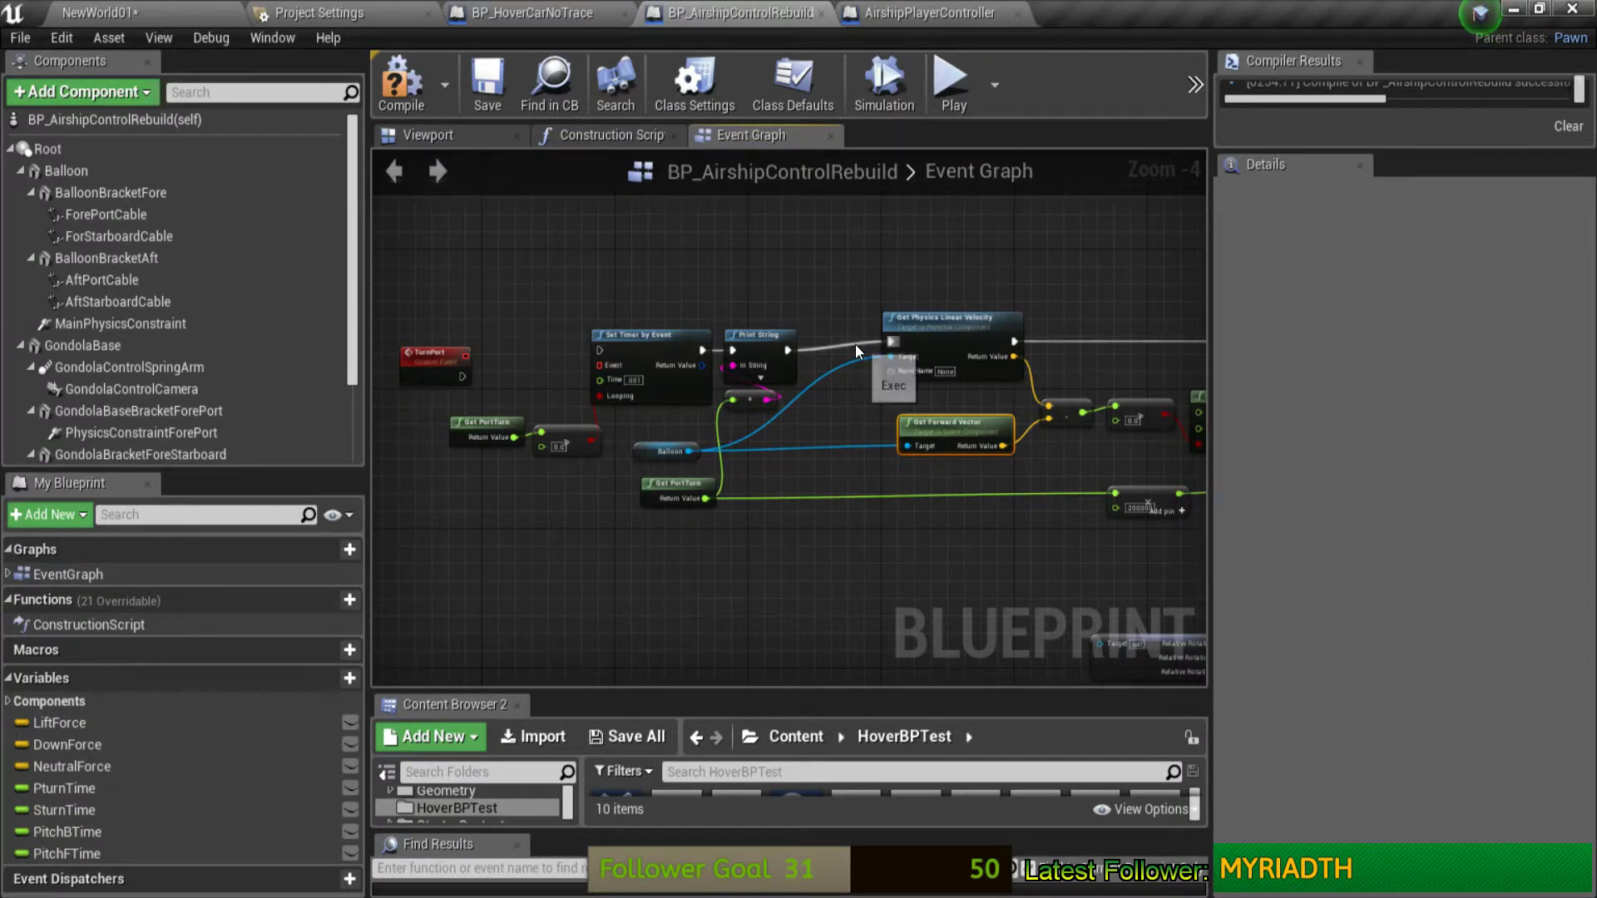
pyautogui.moveTo(444, 358); pyautogui.dragTo(736, 227)
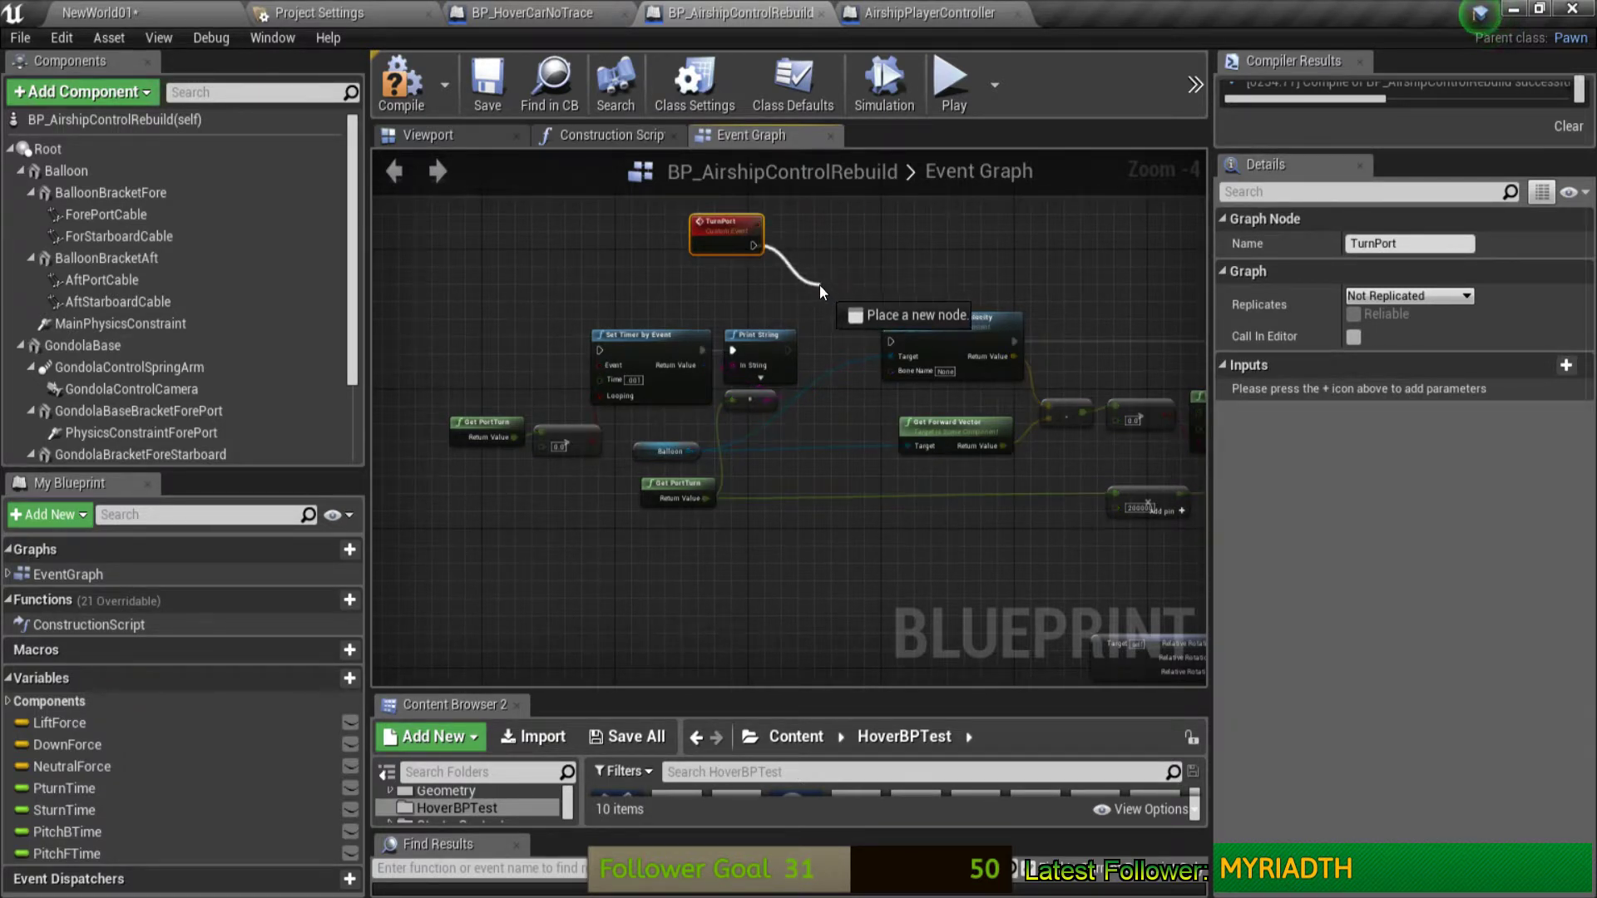
pyautogui.moveTo(753, 246); pyautogui.dragTo(820, 284)
pyautogui.click(755, 299)
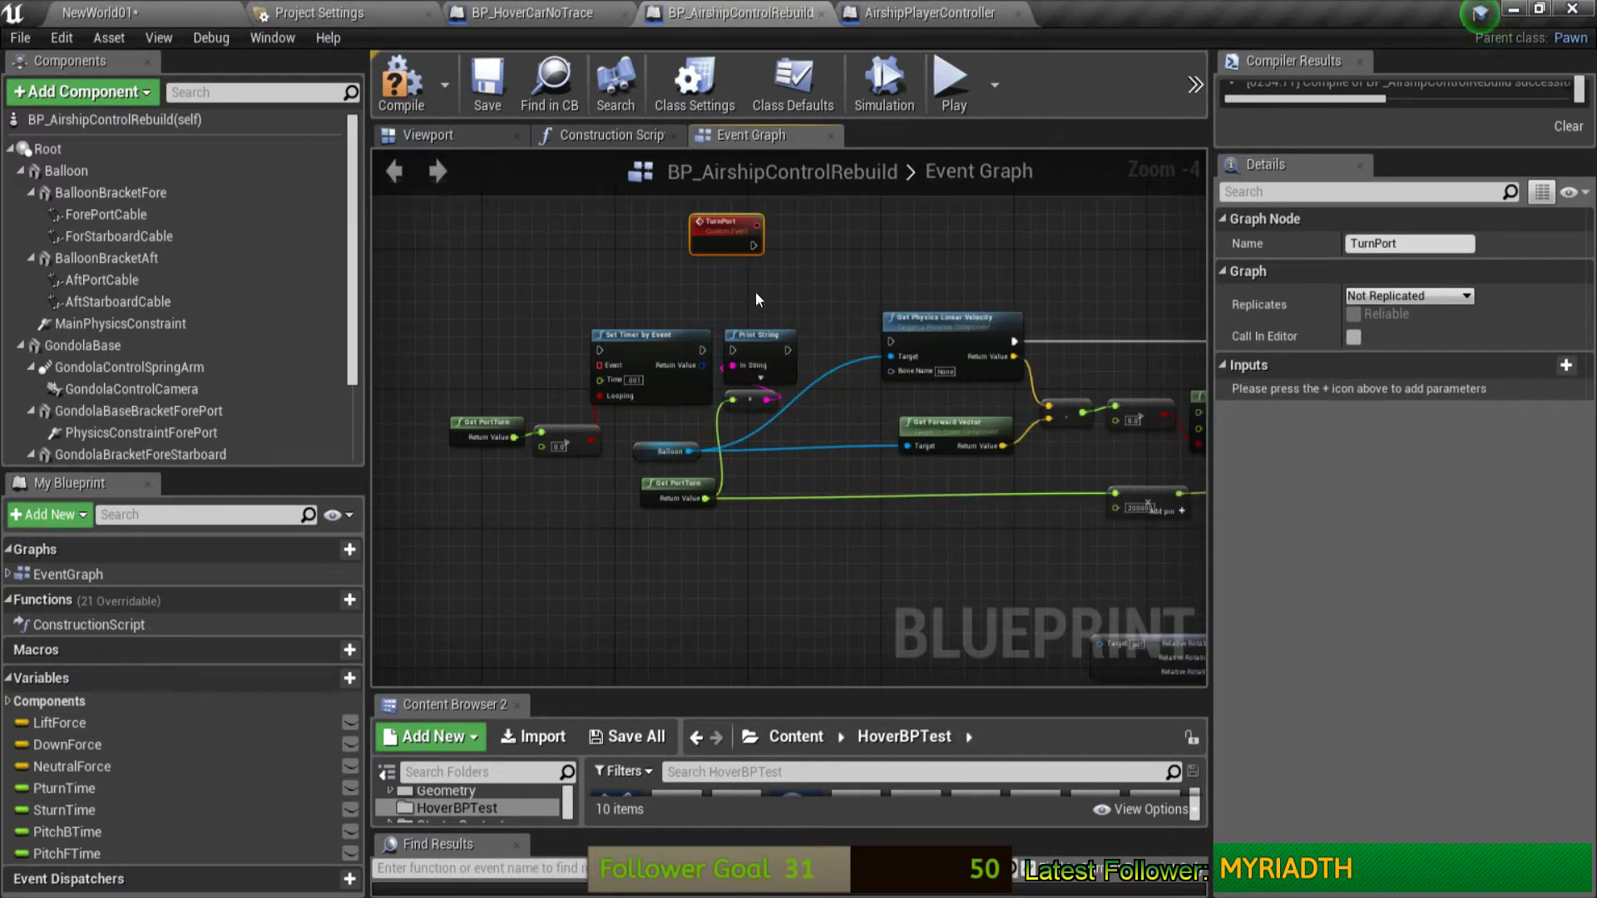
pyautogui.moveTo(752, 246)
pyautogui.mouseDown()
pyautogui.moveTo(732, 349)
pyautogui.moveTo(892, 345)
pyautogui.mouseUp()
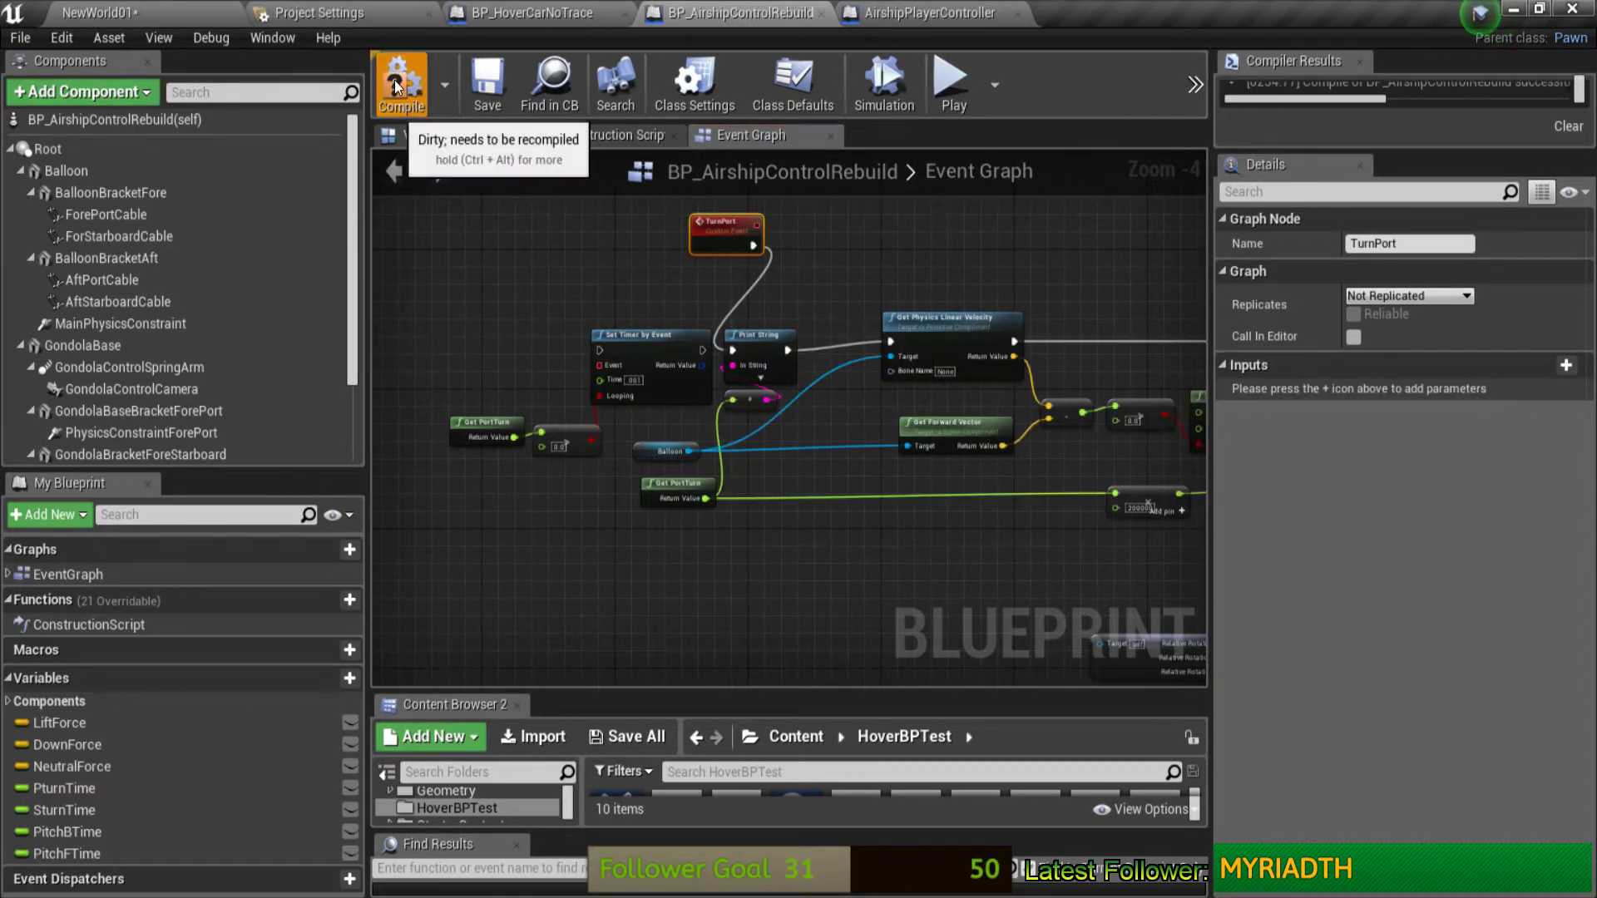
pyautogui.click(957, 93)
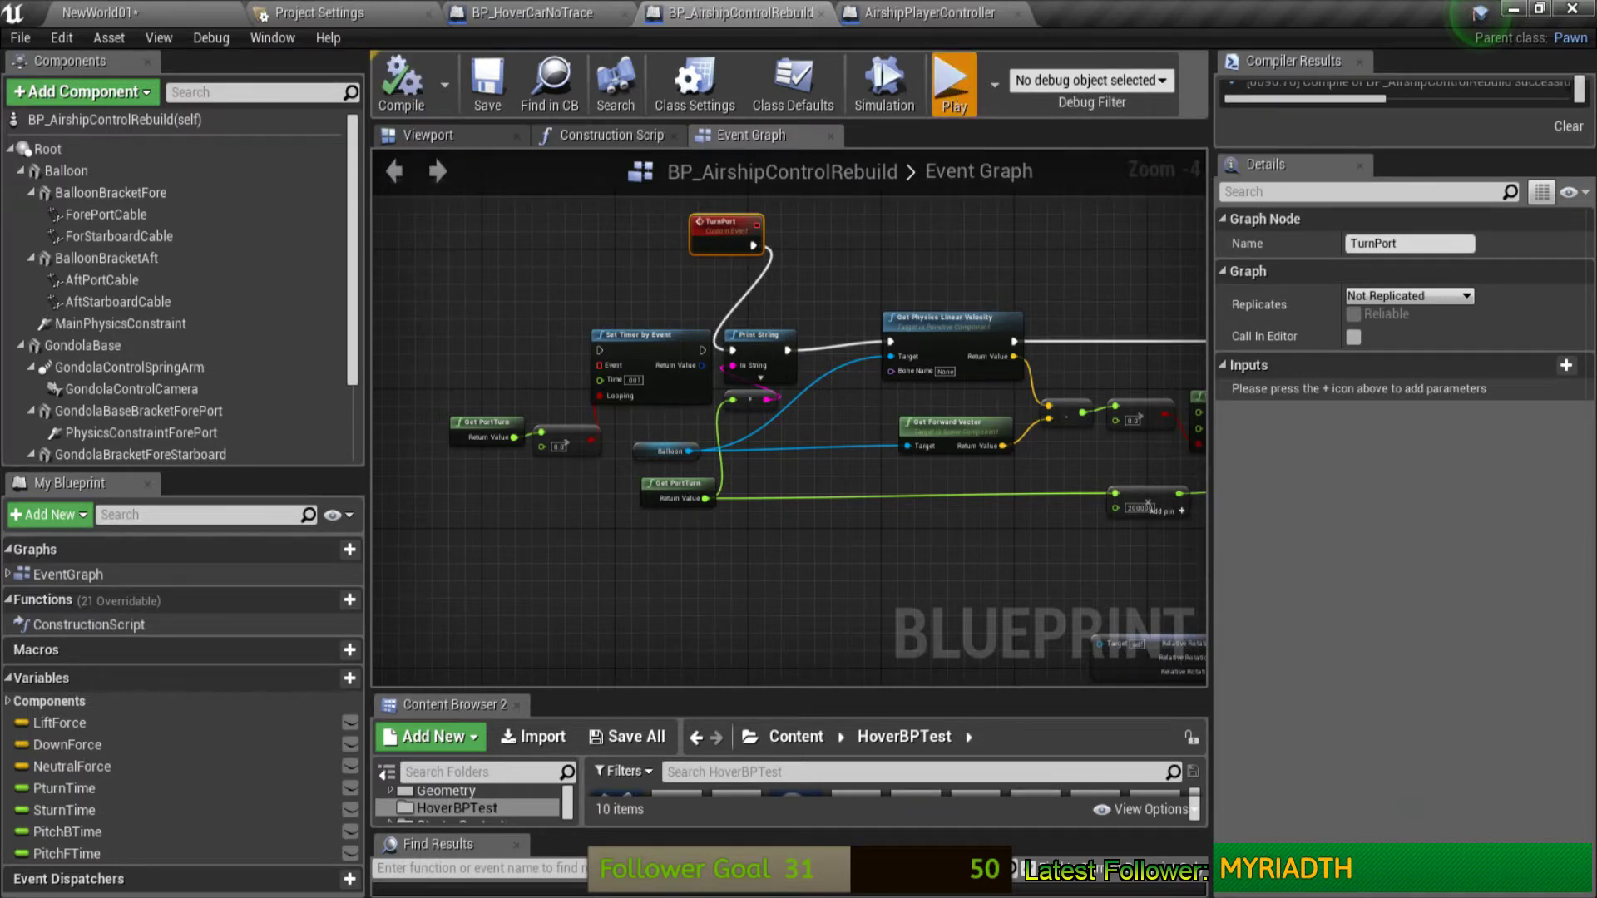
pyautogui.press('w')
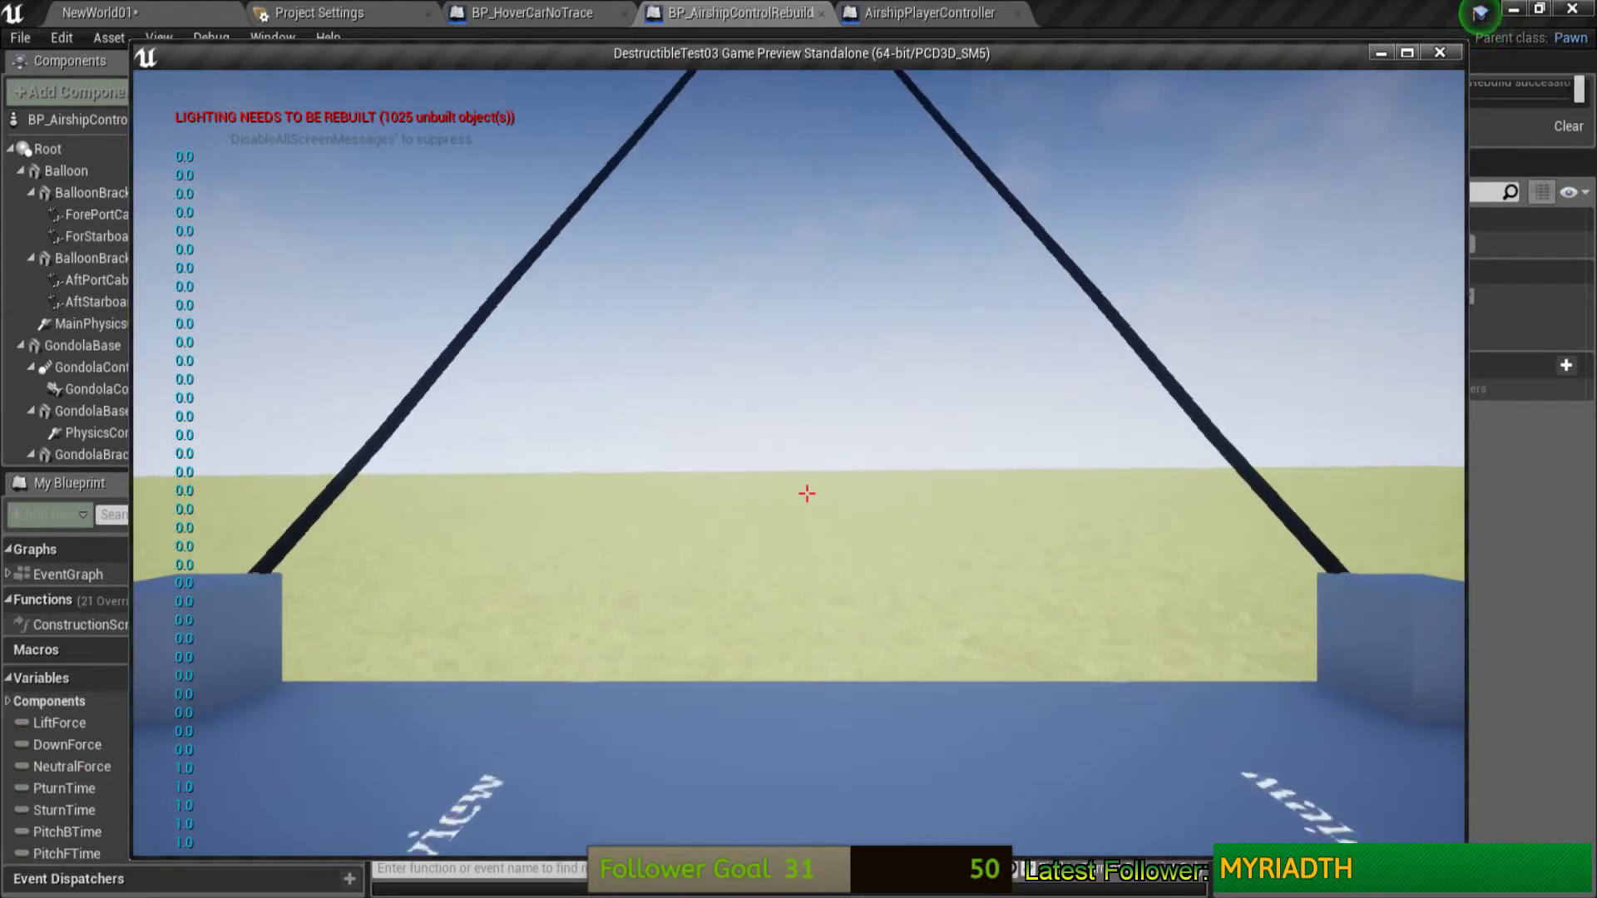
pyautogui.press('w')
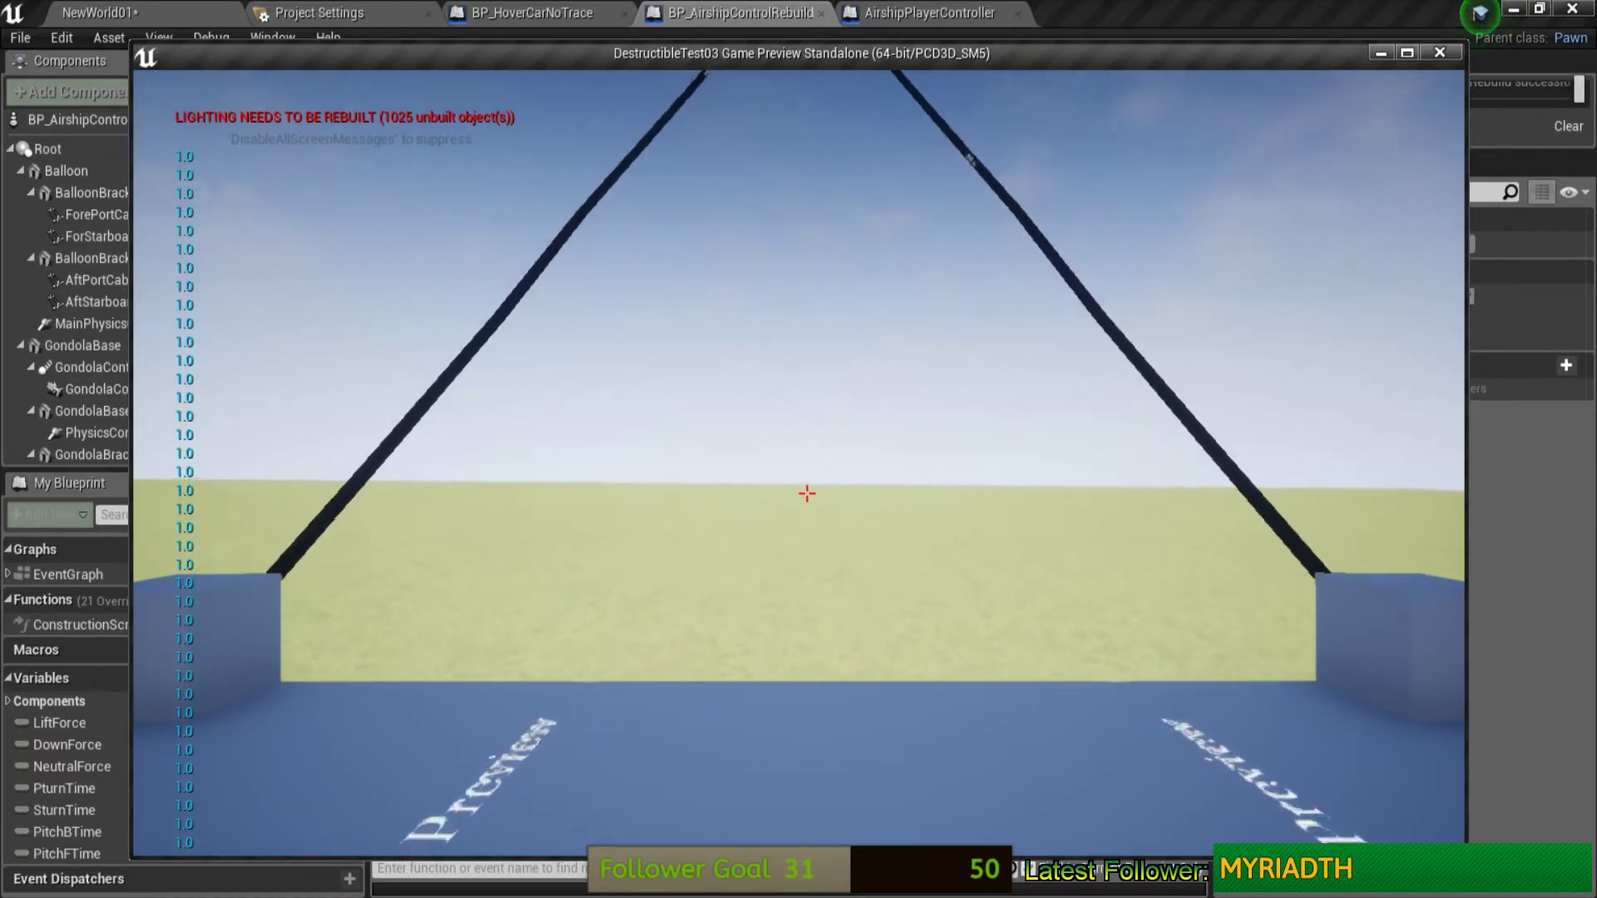
pyautogui.press('Escape')
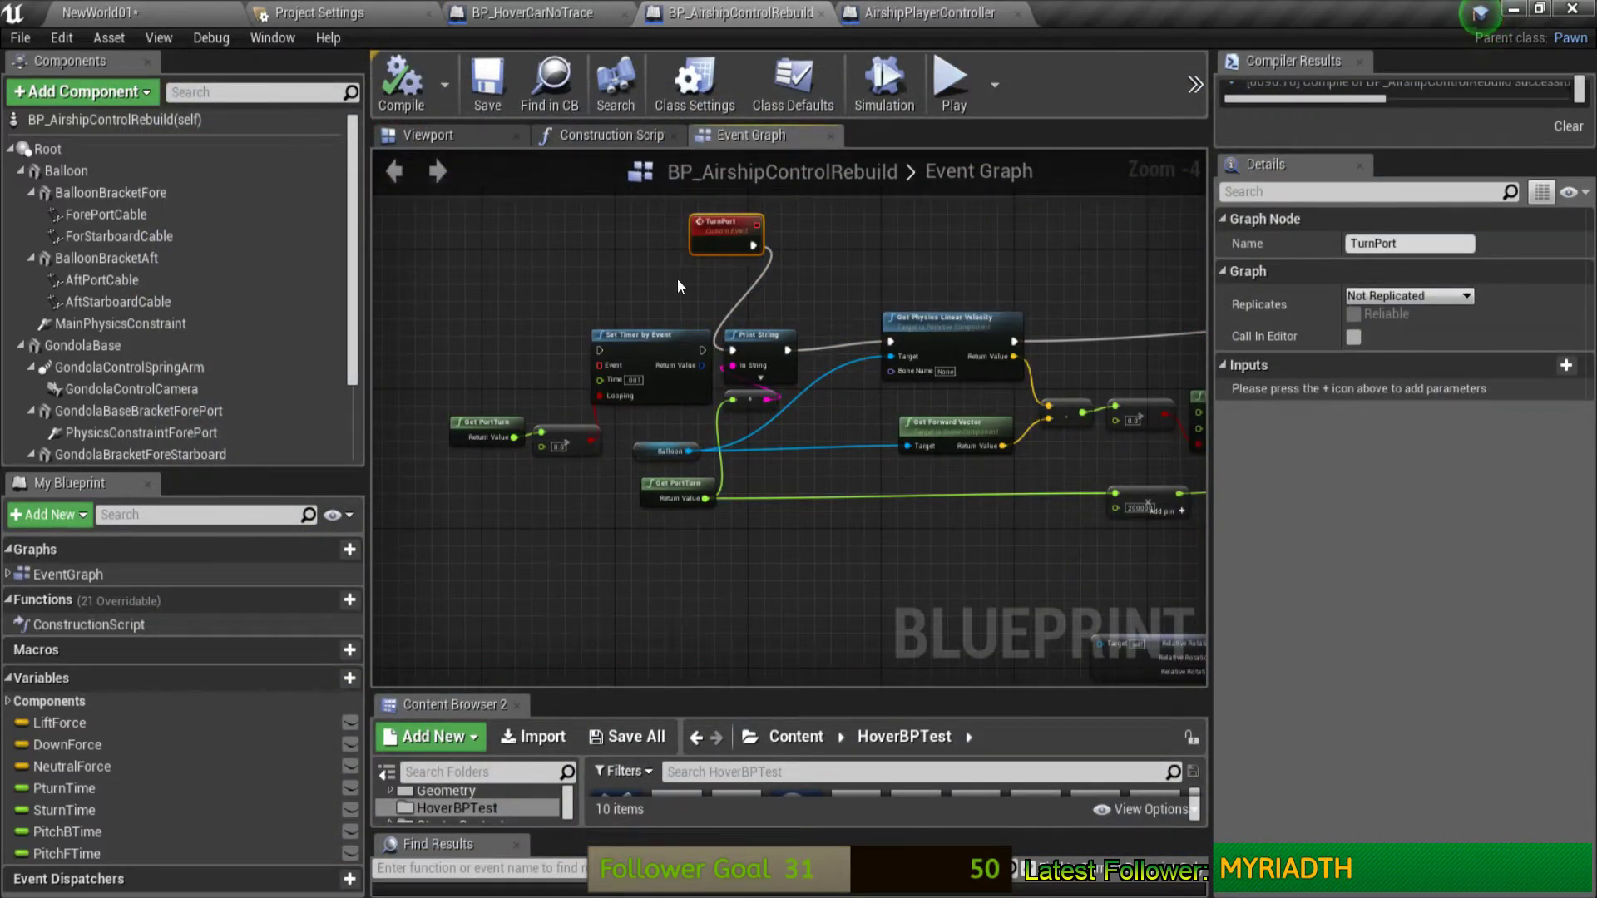
# Step: Move the Set Timer by Event node left and the Make Vector node closer to Add Torque
pyautogui.moveTo(662, 332); pyautogui.dragTo(546, 323)
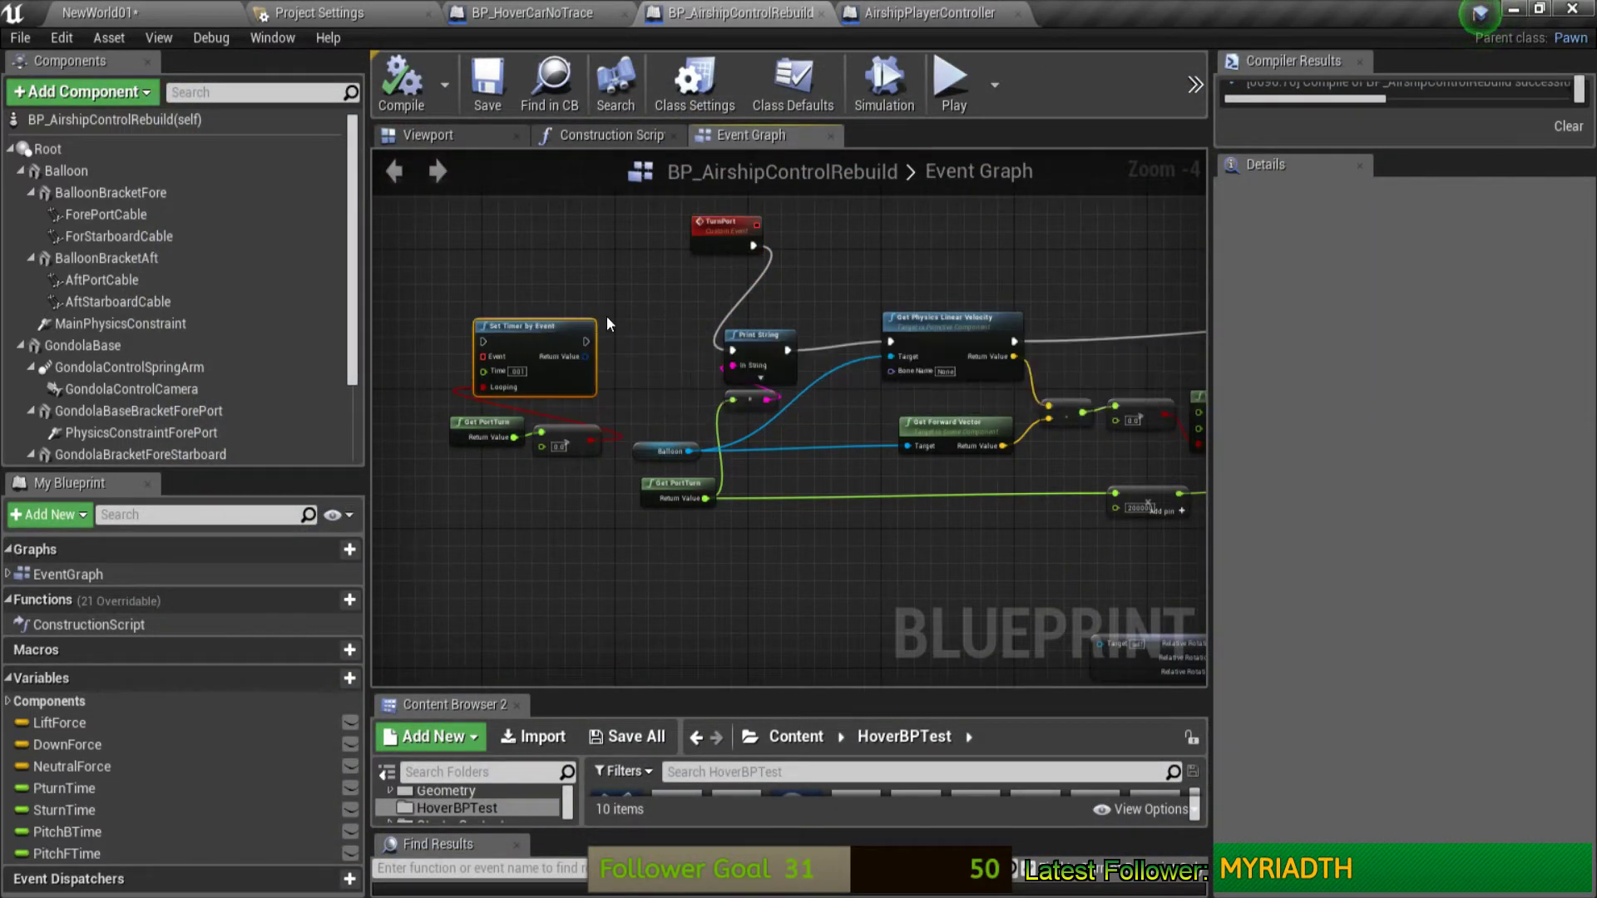
pyautogui.moveTo(545, 323)
pyautogui.mouseDown(button='right')
pyautogui.moveTo(673, 218)
pyautogui.moveTo(876, 334)
pyautogui.moveTo(996, 294)
pyautogui.moveTo(381, 237)
pyautogui.mouseUp(button='right')
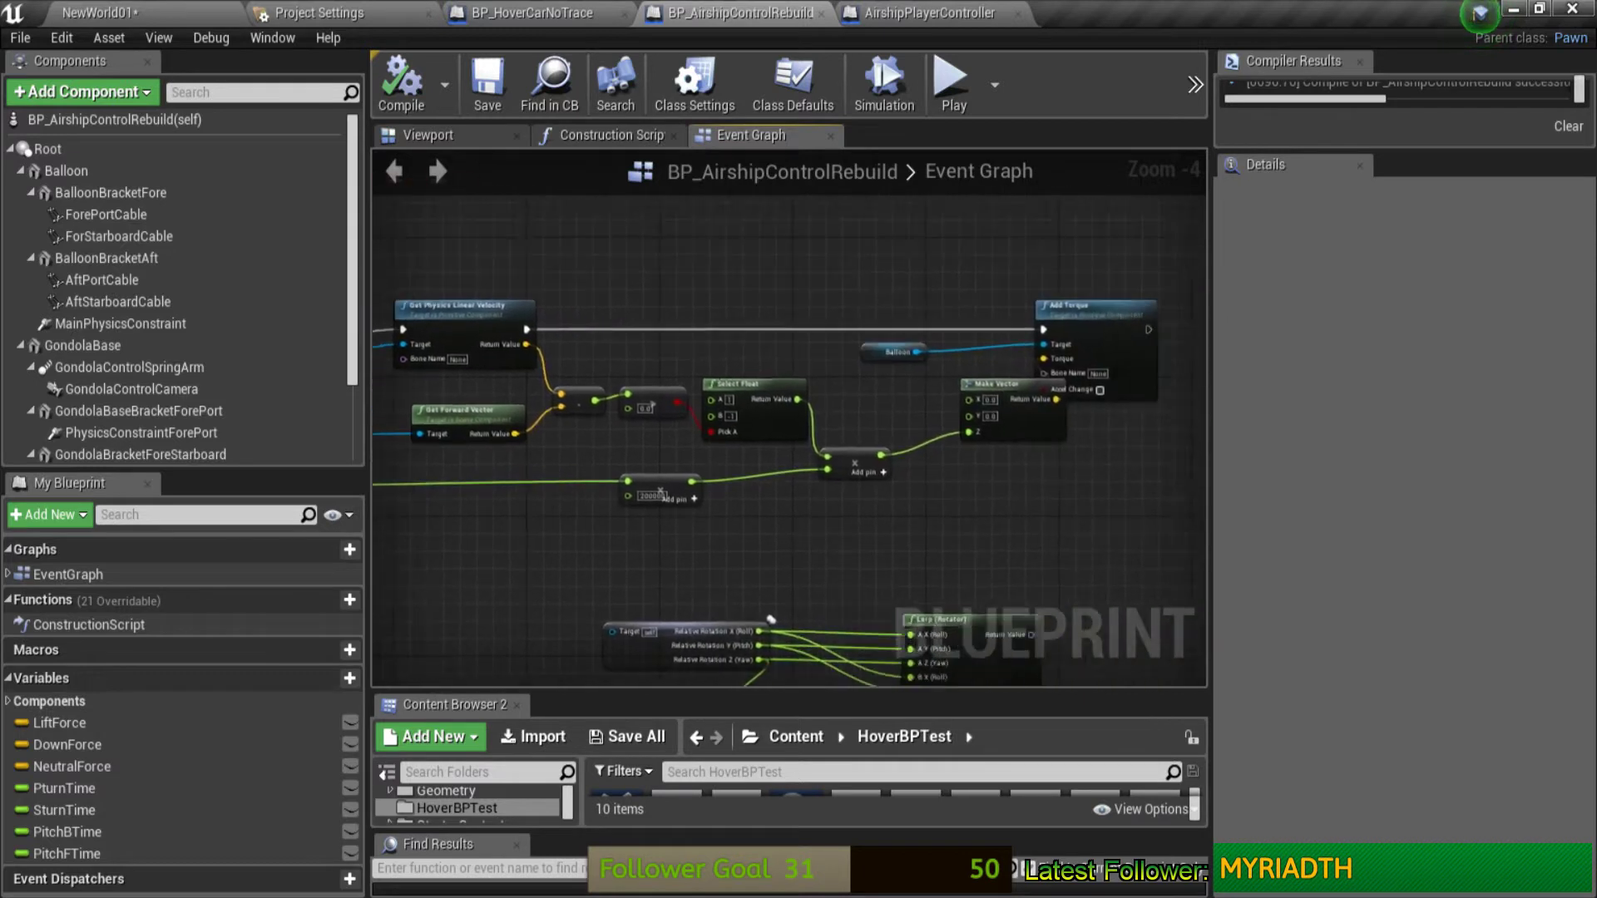
pyautogui.moveTo(979, 416); pyautogui.dragTo(927, 433)
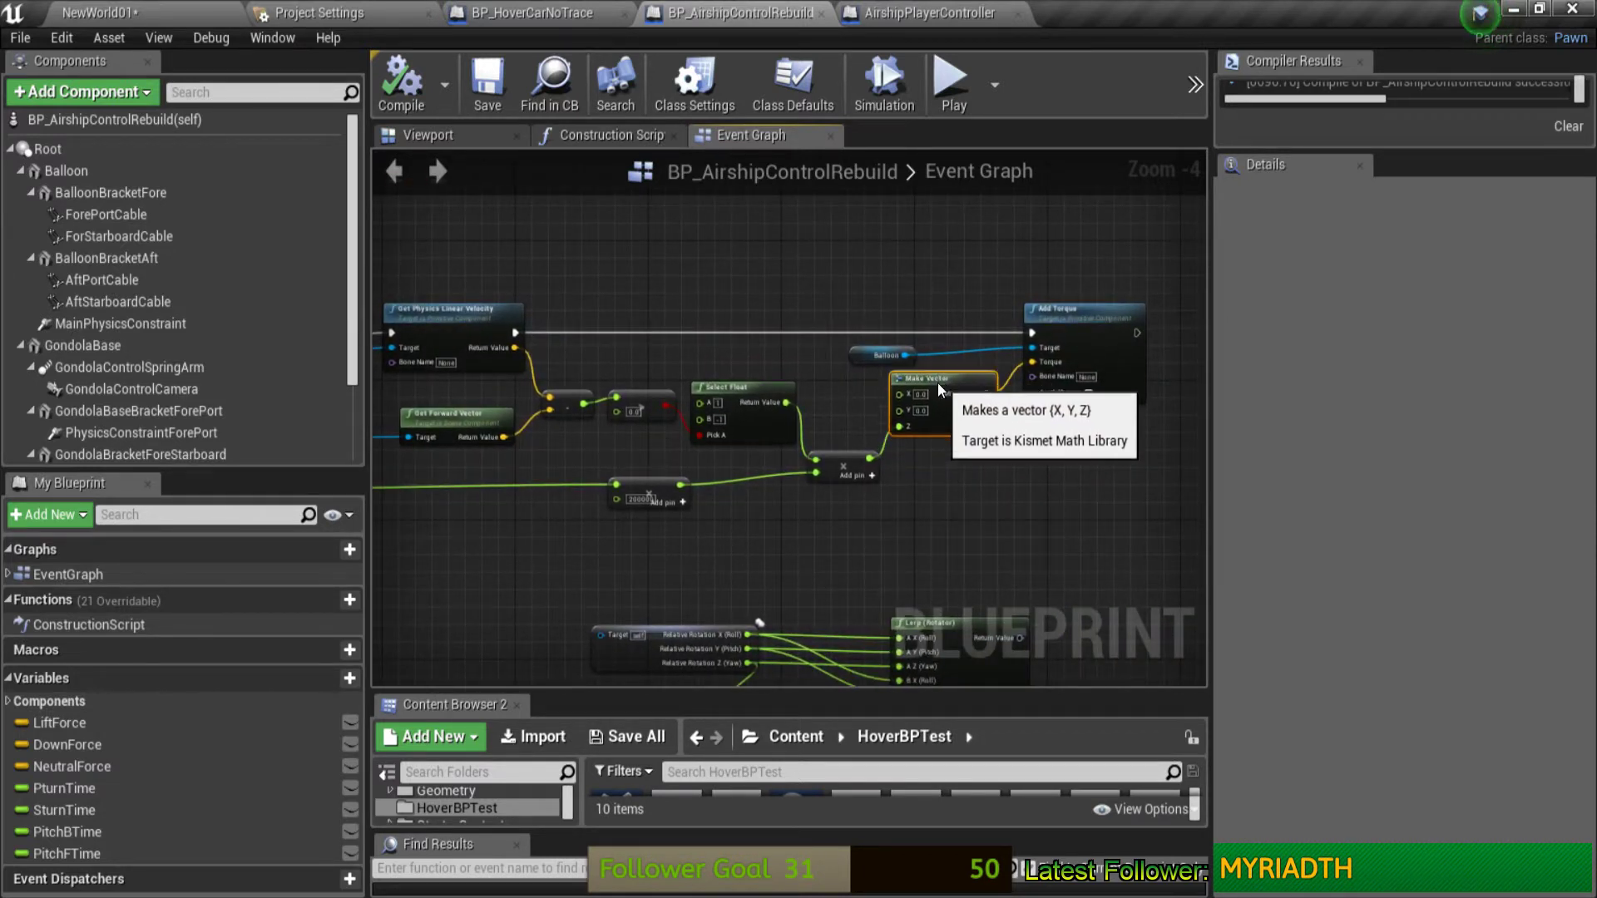
pyautogui.moveTo(869, 265); pyautogui.dragTo(951, 253, button='right')
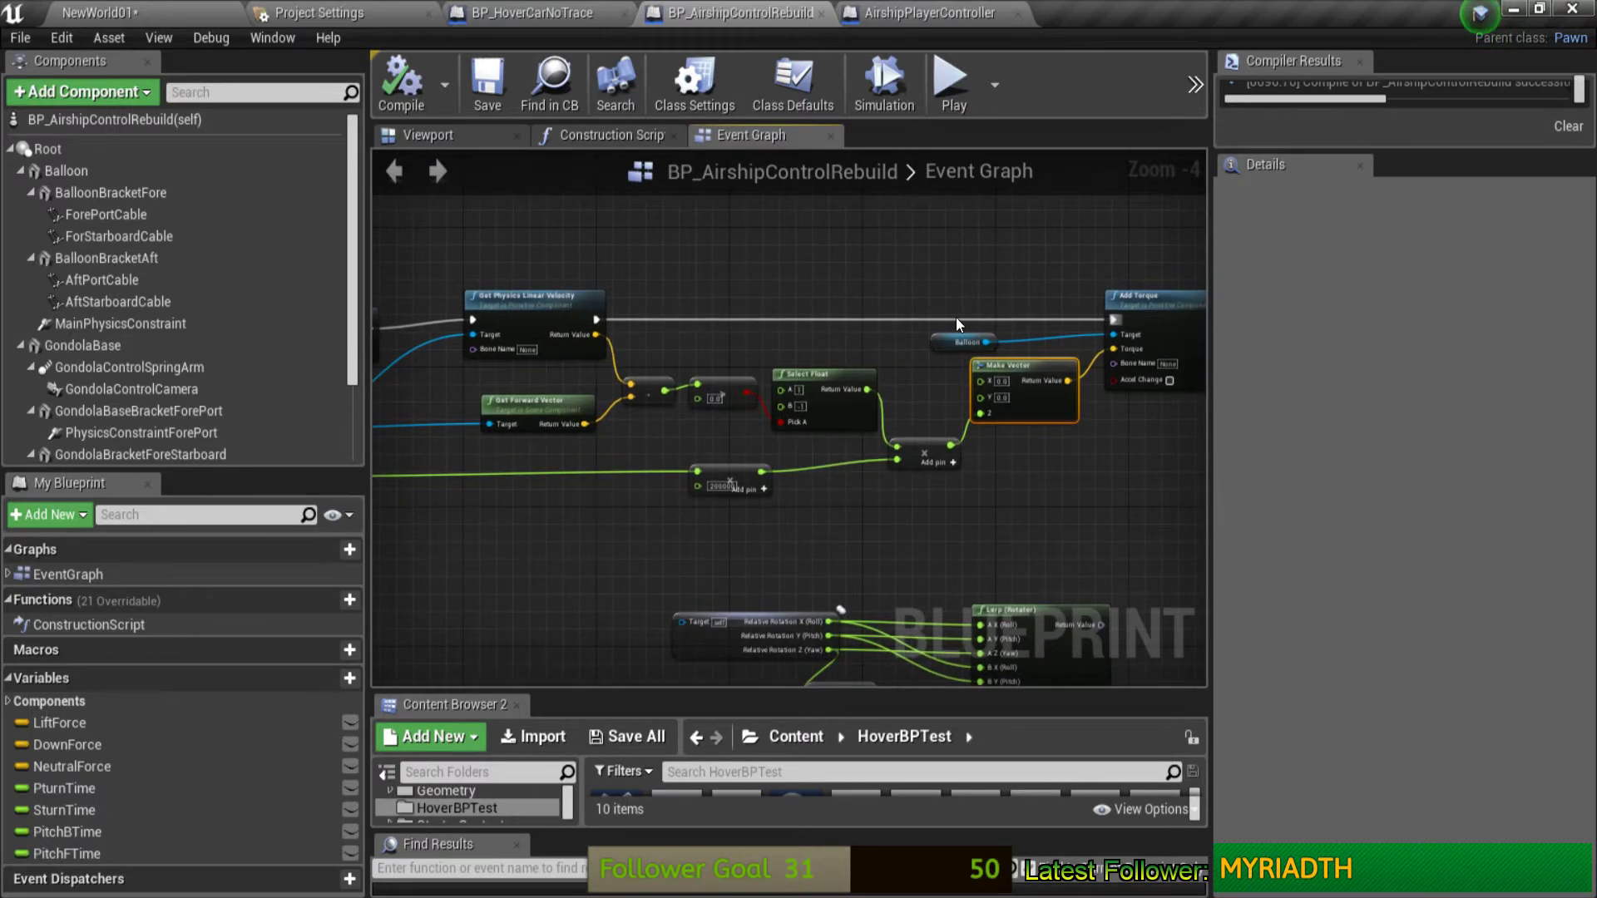
pyautogui.scroll(1, 1131, 363)
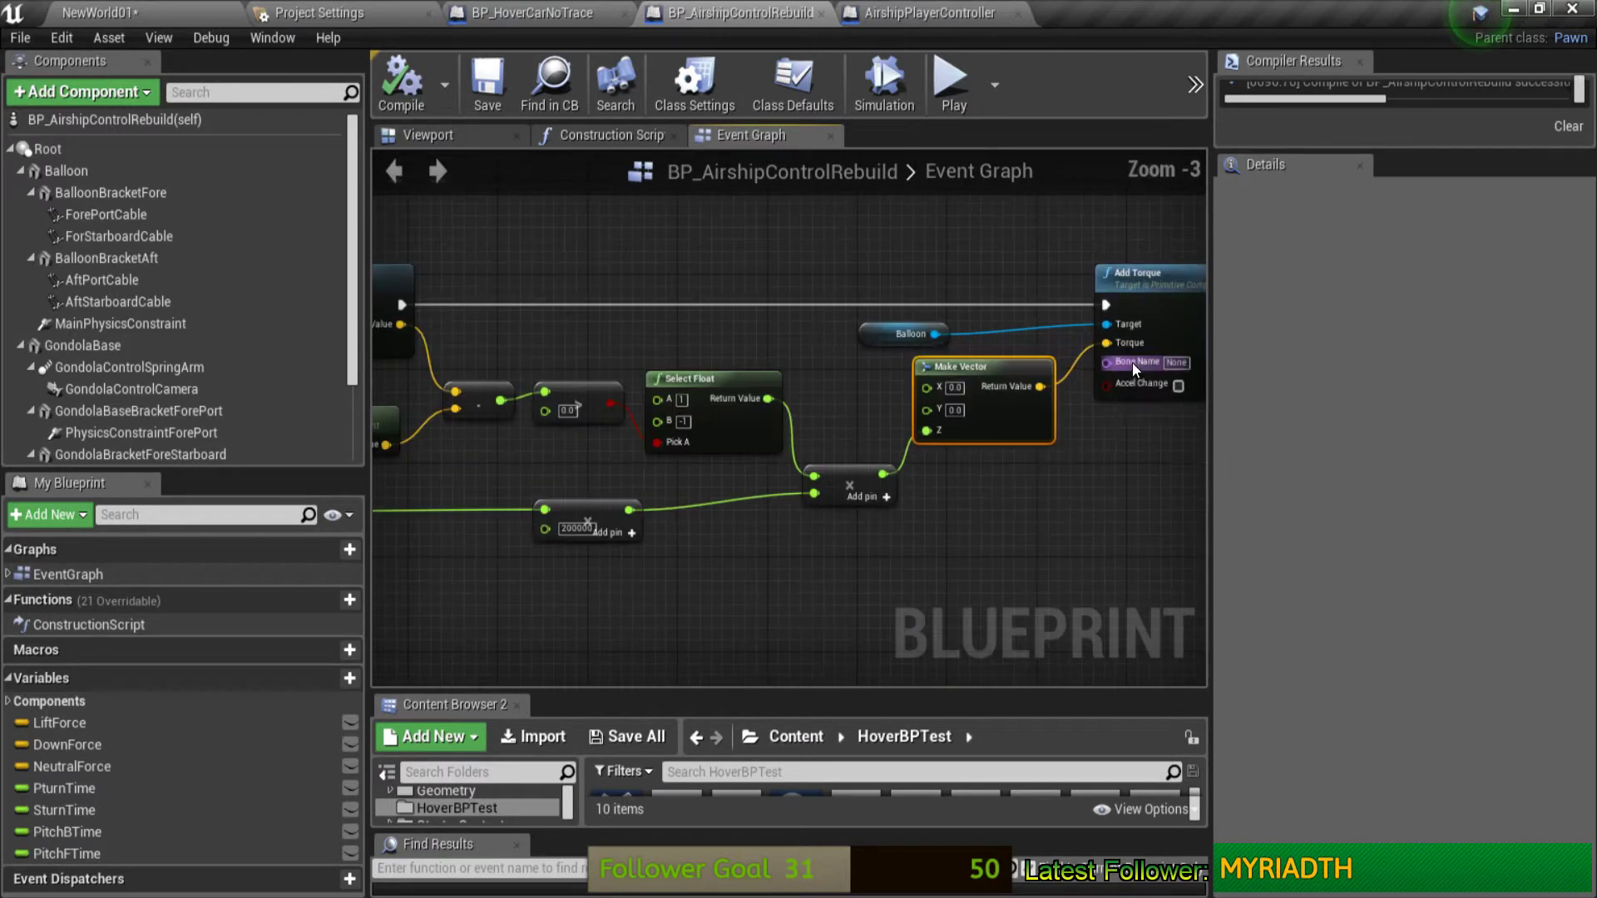
# Step: Enable Accel Change on Add Torque, recompile, and test-play the airship
pyautogui.click(1178, 385)
pyautogui.click(409, 97)
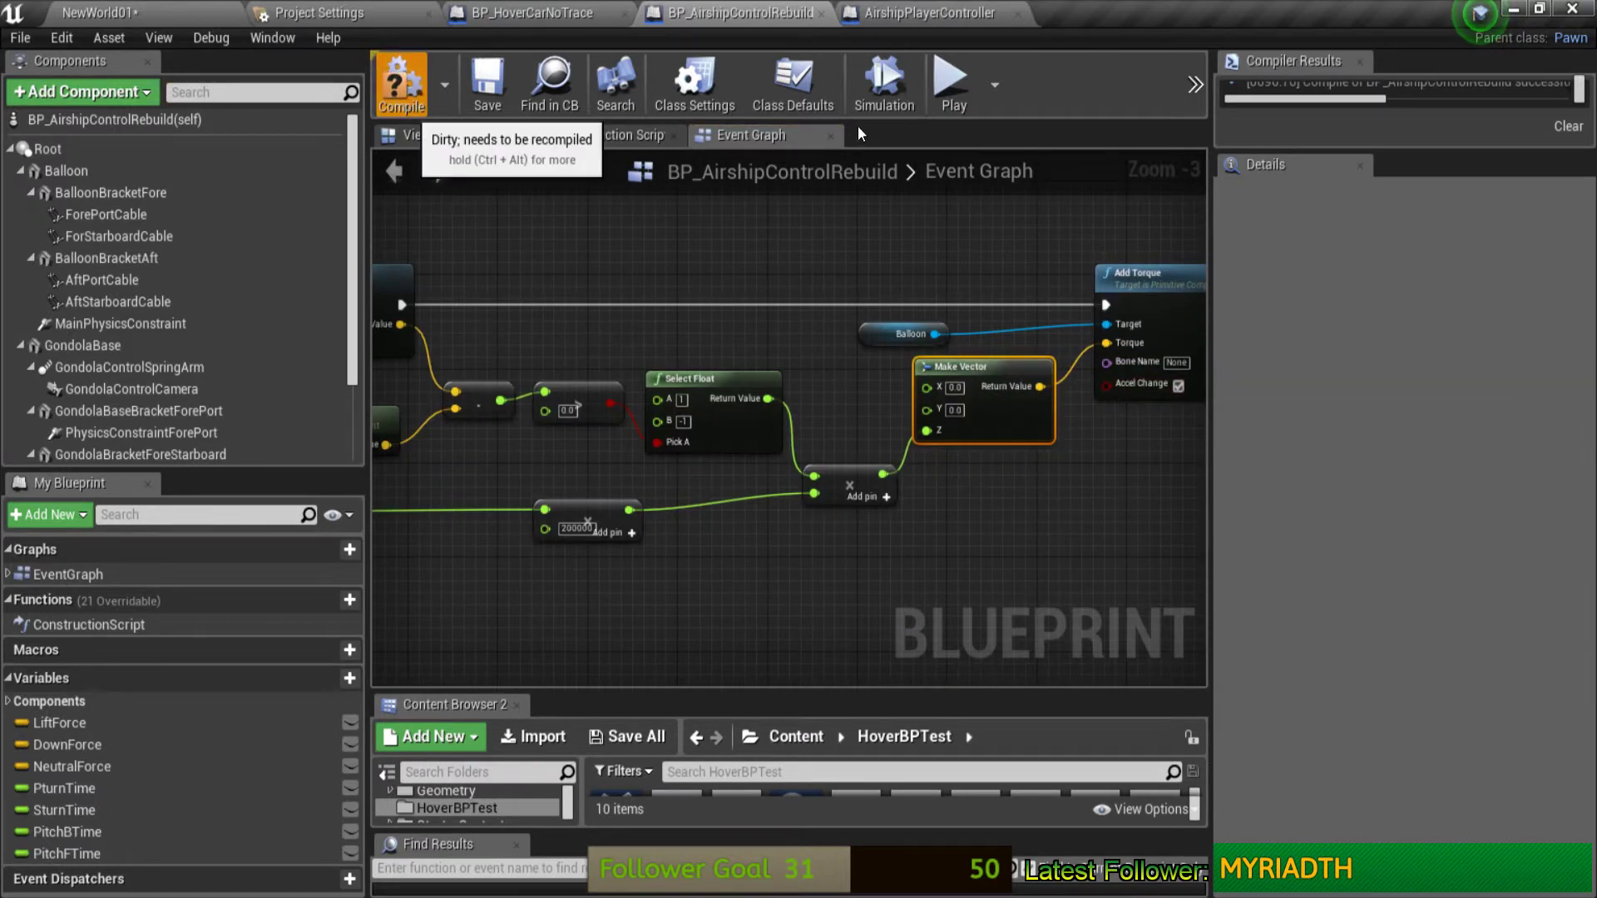
pyautogui.click(955, 82)
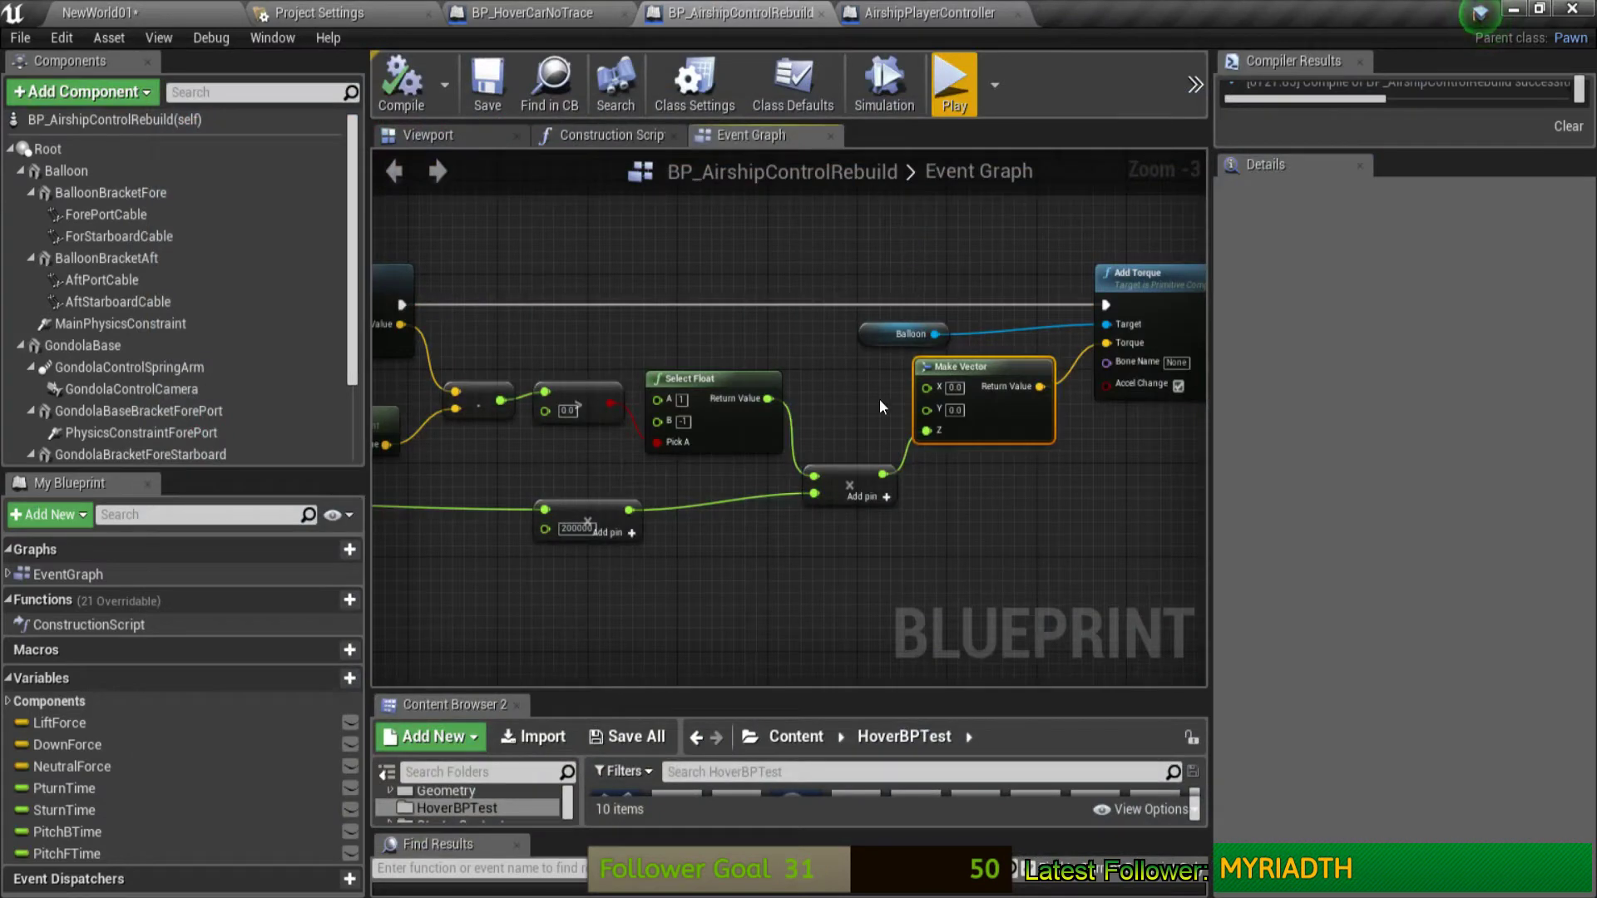
# Step: Set the Multiply node's B turn multiplier to 200
pyautogui.moveTo(880, 398); pyautogui.dragTo(1199, 417, button='right')
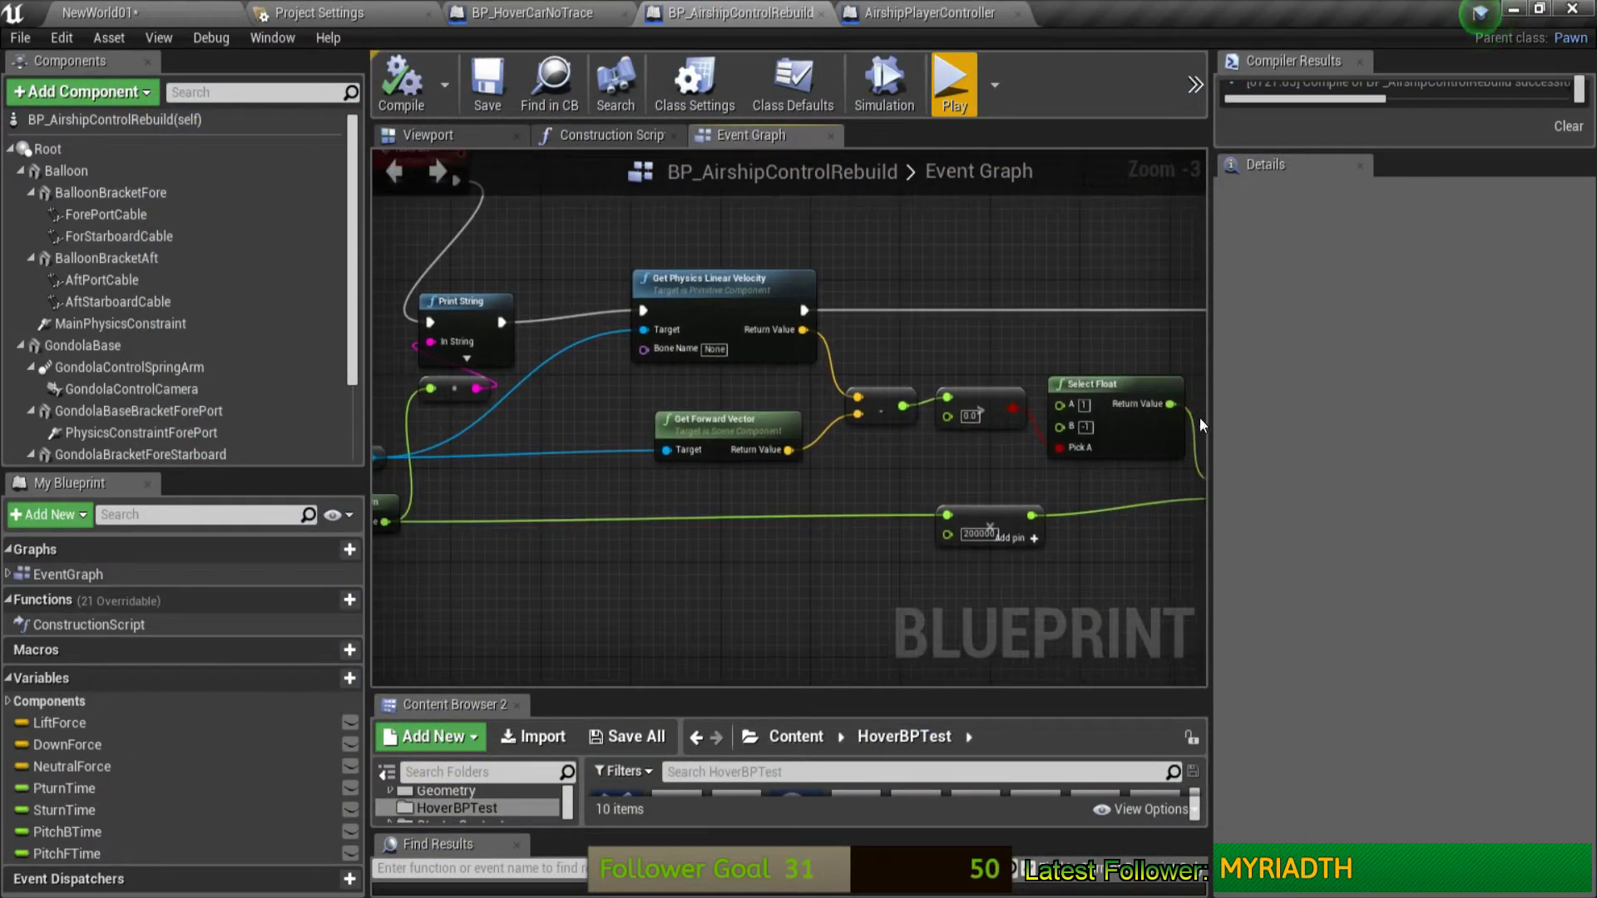
pyautogui.scroll(-1, 1038, 356)
pyautogui.moveTo(1038, 357); pyautogui.dragTo(745, 341, button='right')
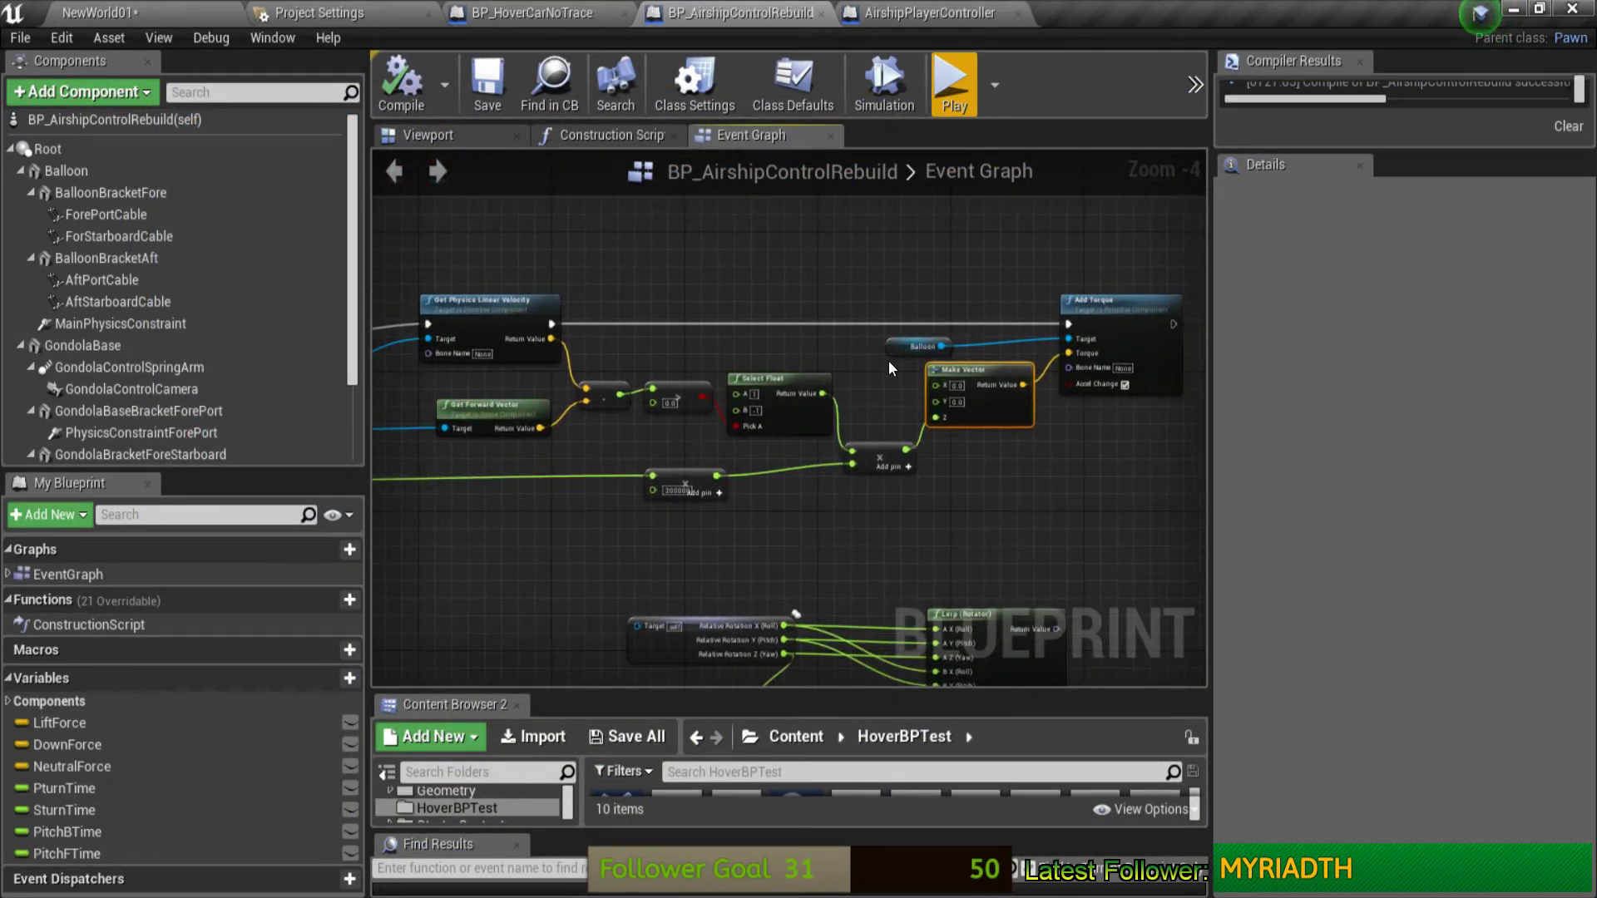
pyautogui.scroll(1, 848, 381)
pyautogui.scroll(1, 898, 408)
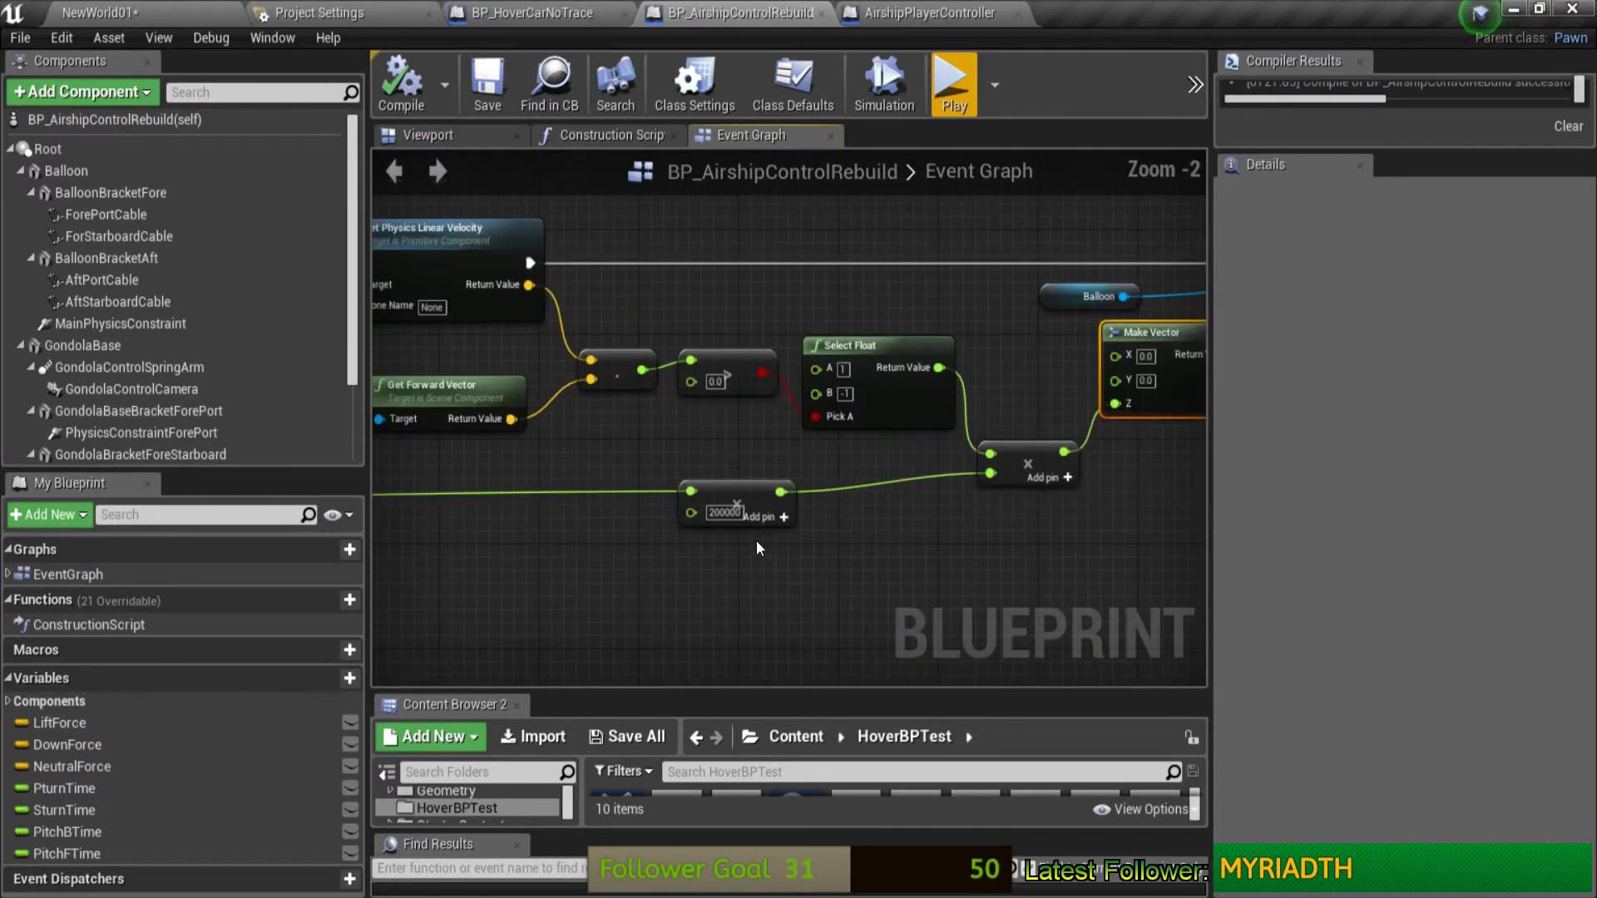
pyautogui.write('200')
pyautogui.press('Return')
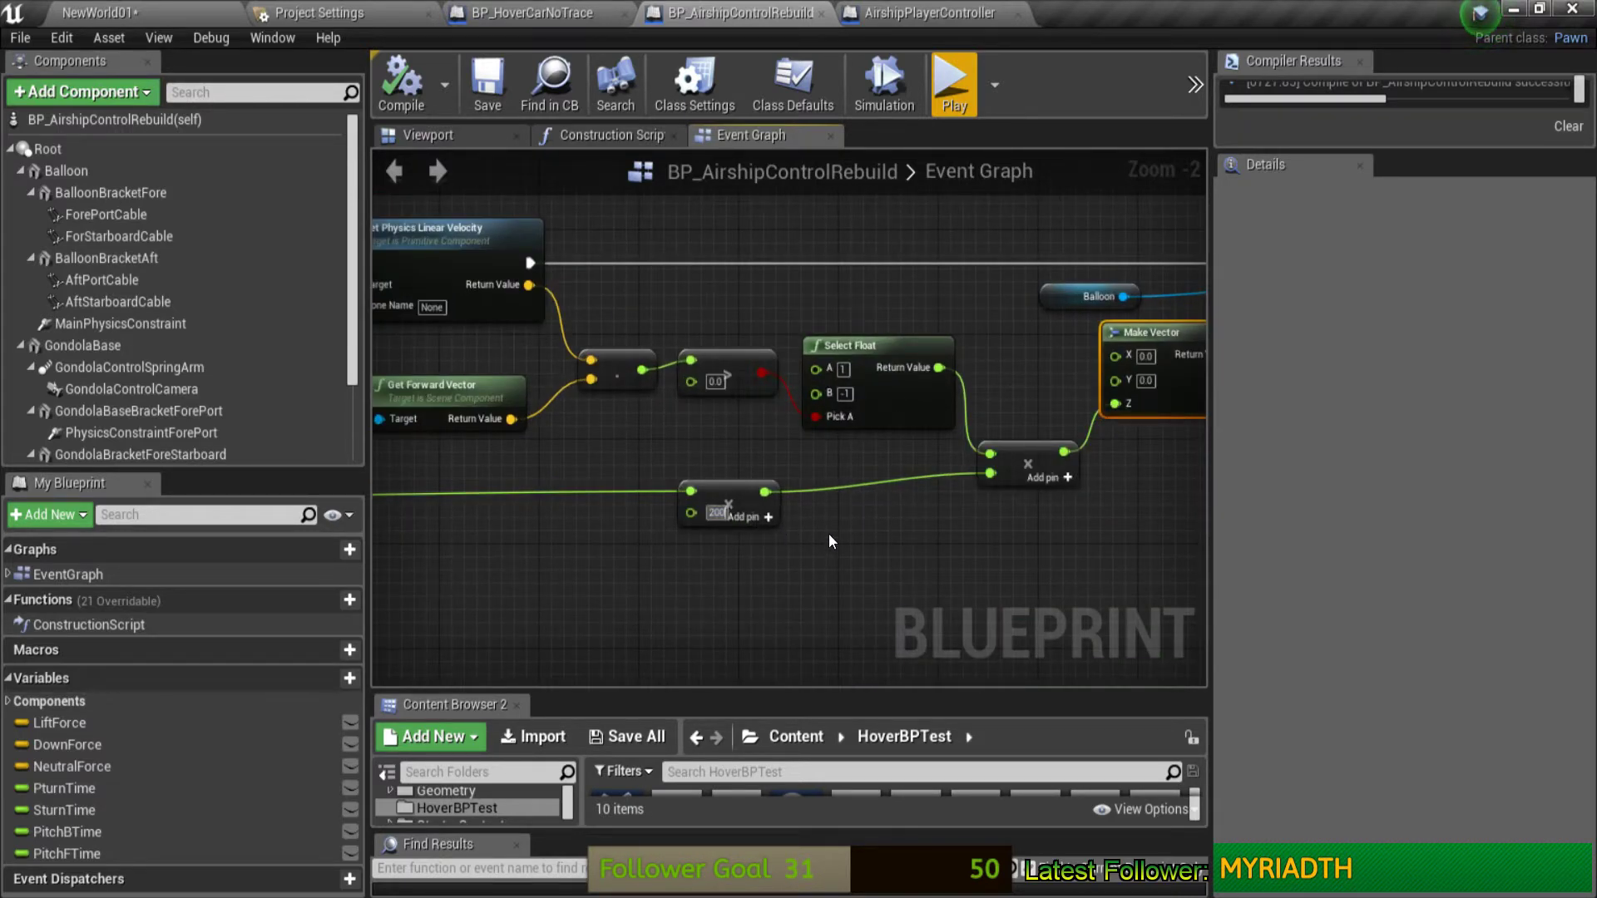
# Step: Recompile and test-fly the airship with the 200 multiplier, then run a second play preview
pyautogui.click(406, 82)
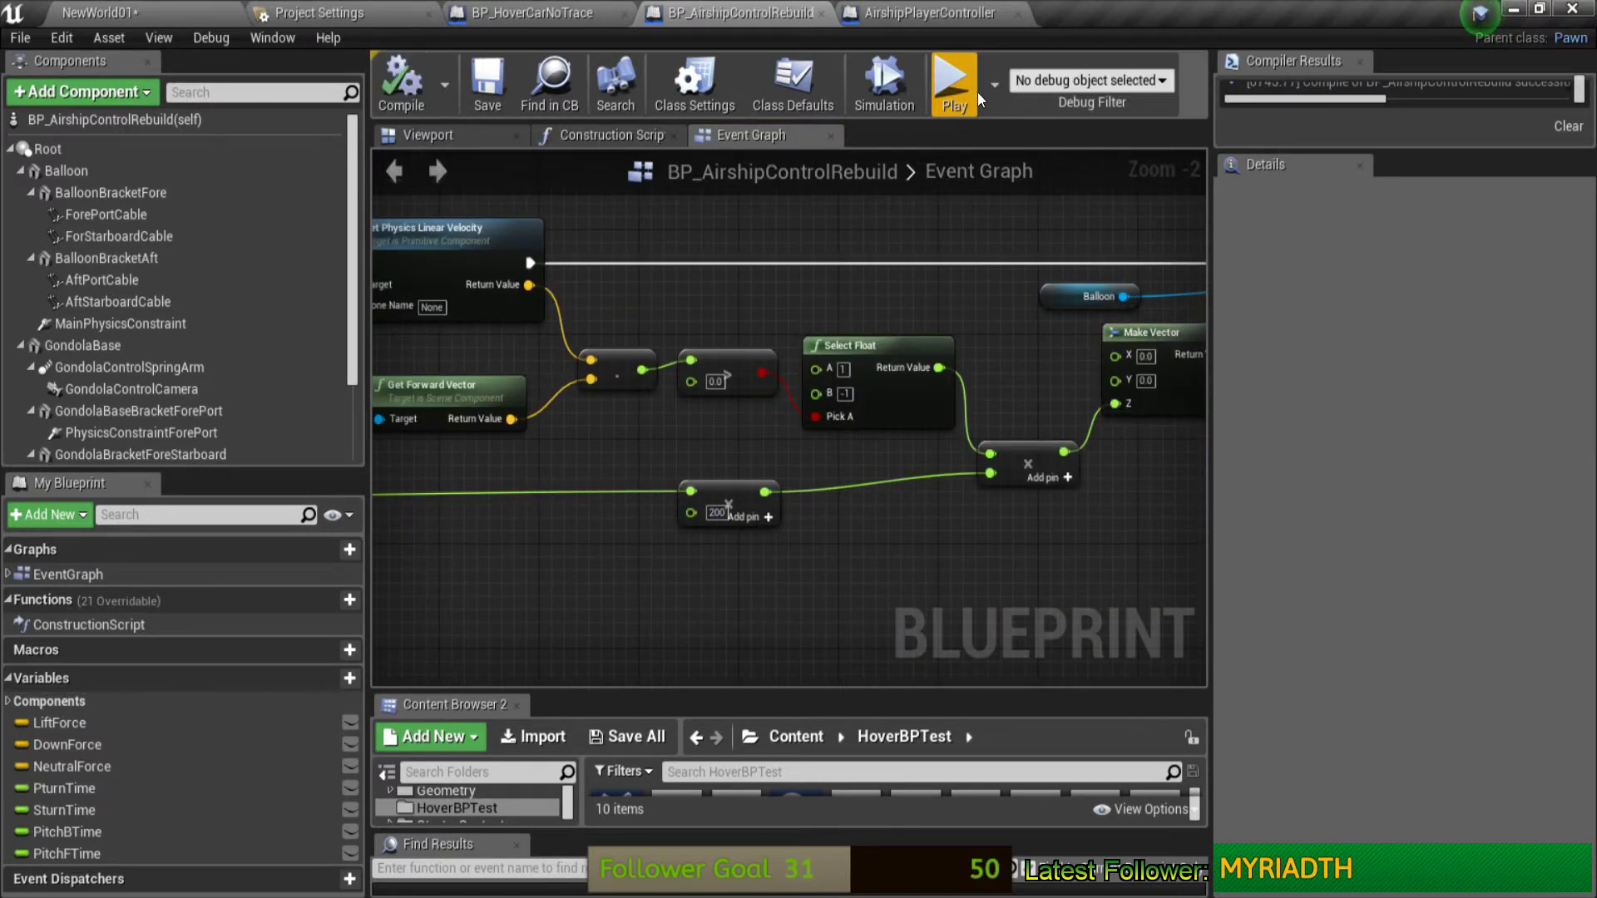
pyautogui.click(954, 83)
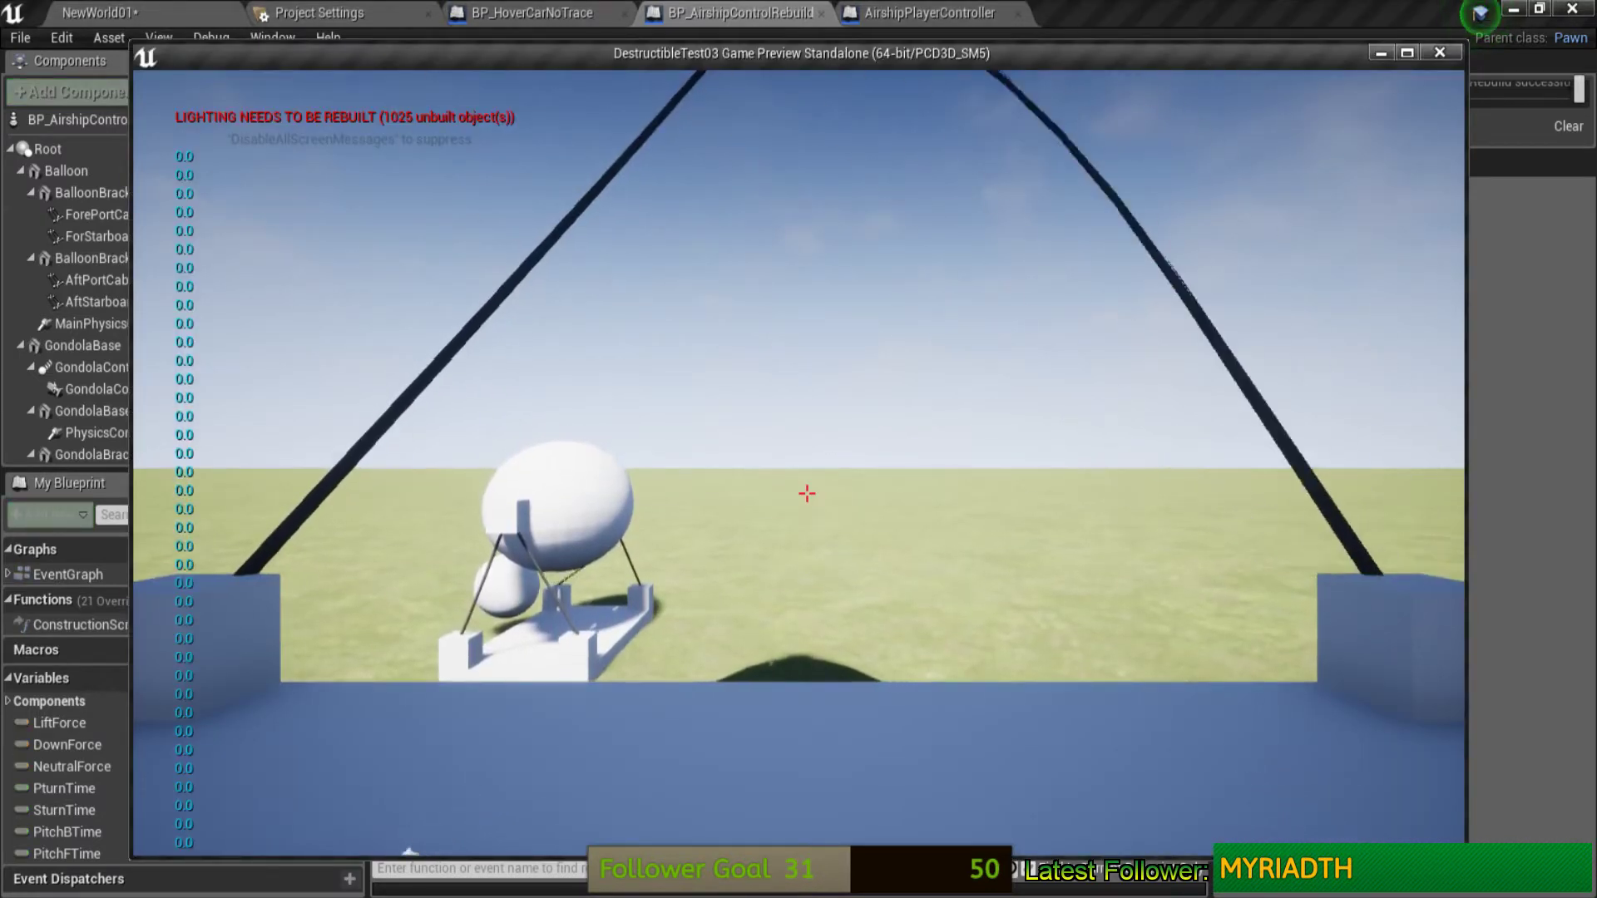
pyautogui.press('Escape')
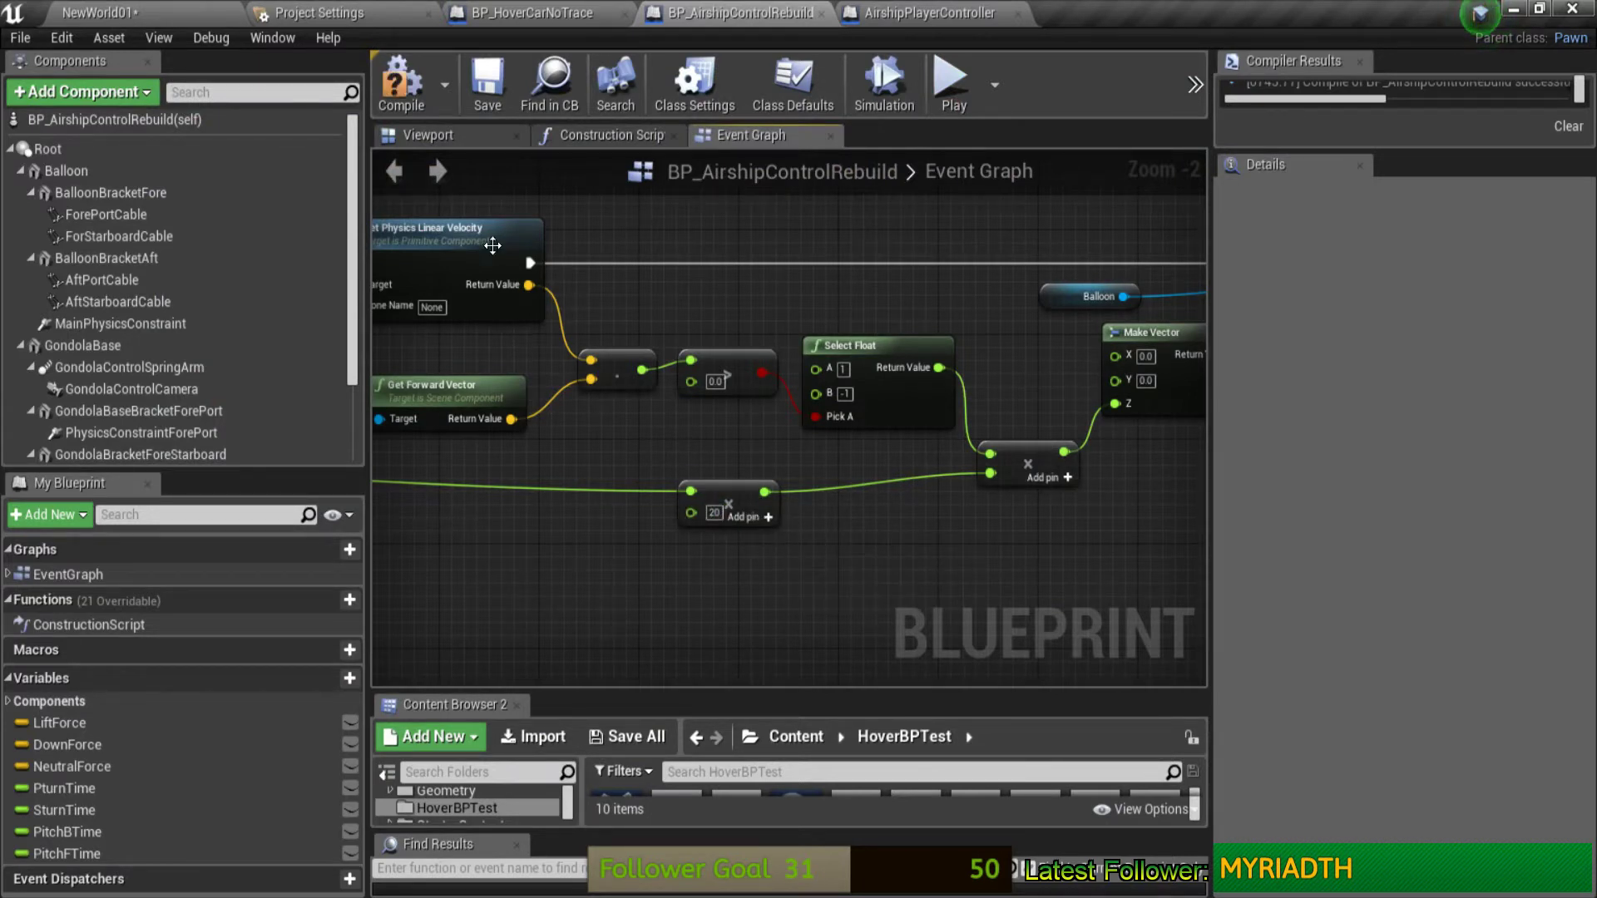
pyautogui.click(945, 86)
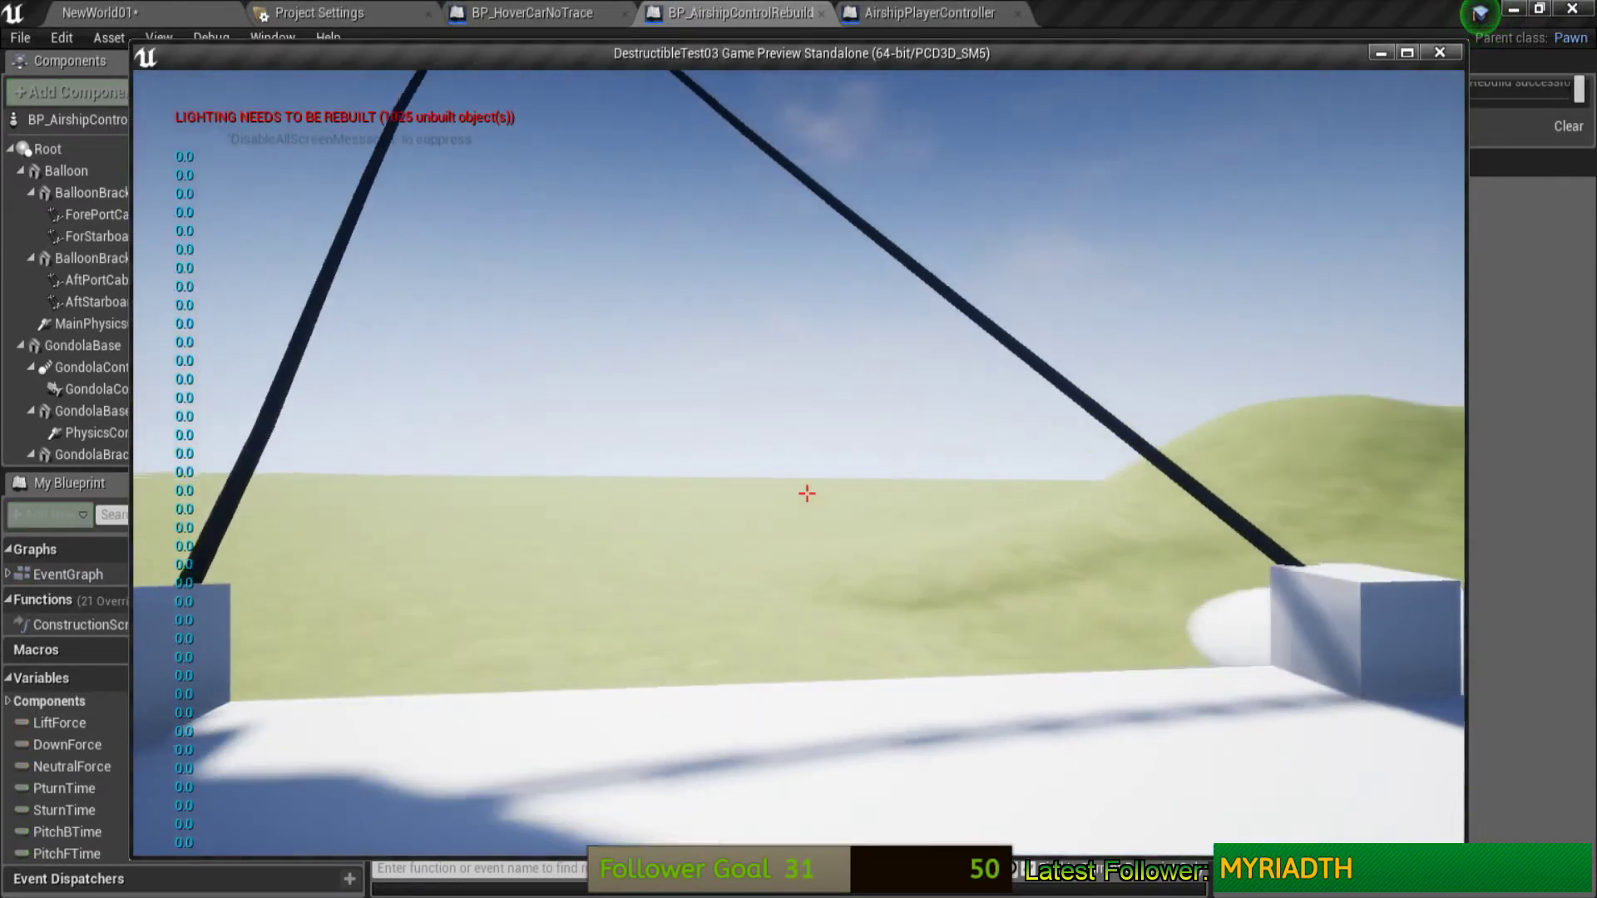
pyautogui.press('Escape')
# Step: Change the Multiply node's B value to 2 and check the airship's turning in a play preview
pyautogui.write('2')
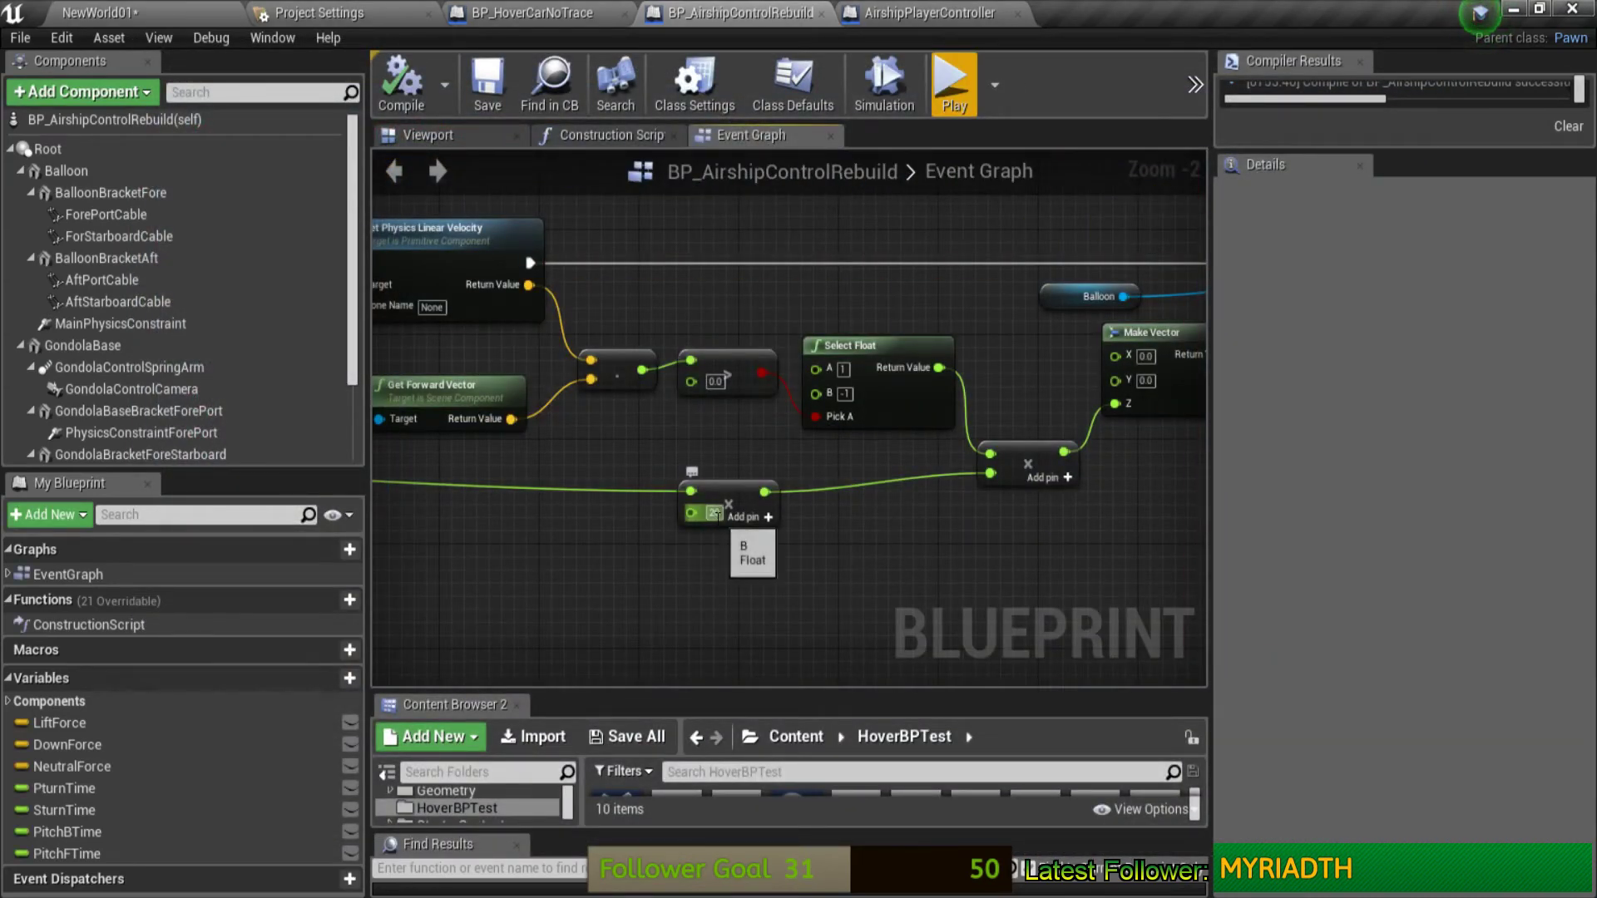
pyautogui.press('Return')
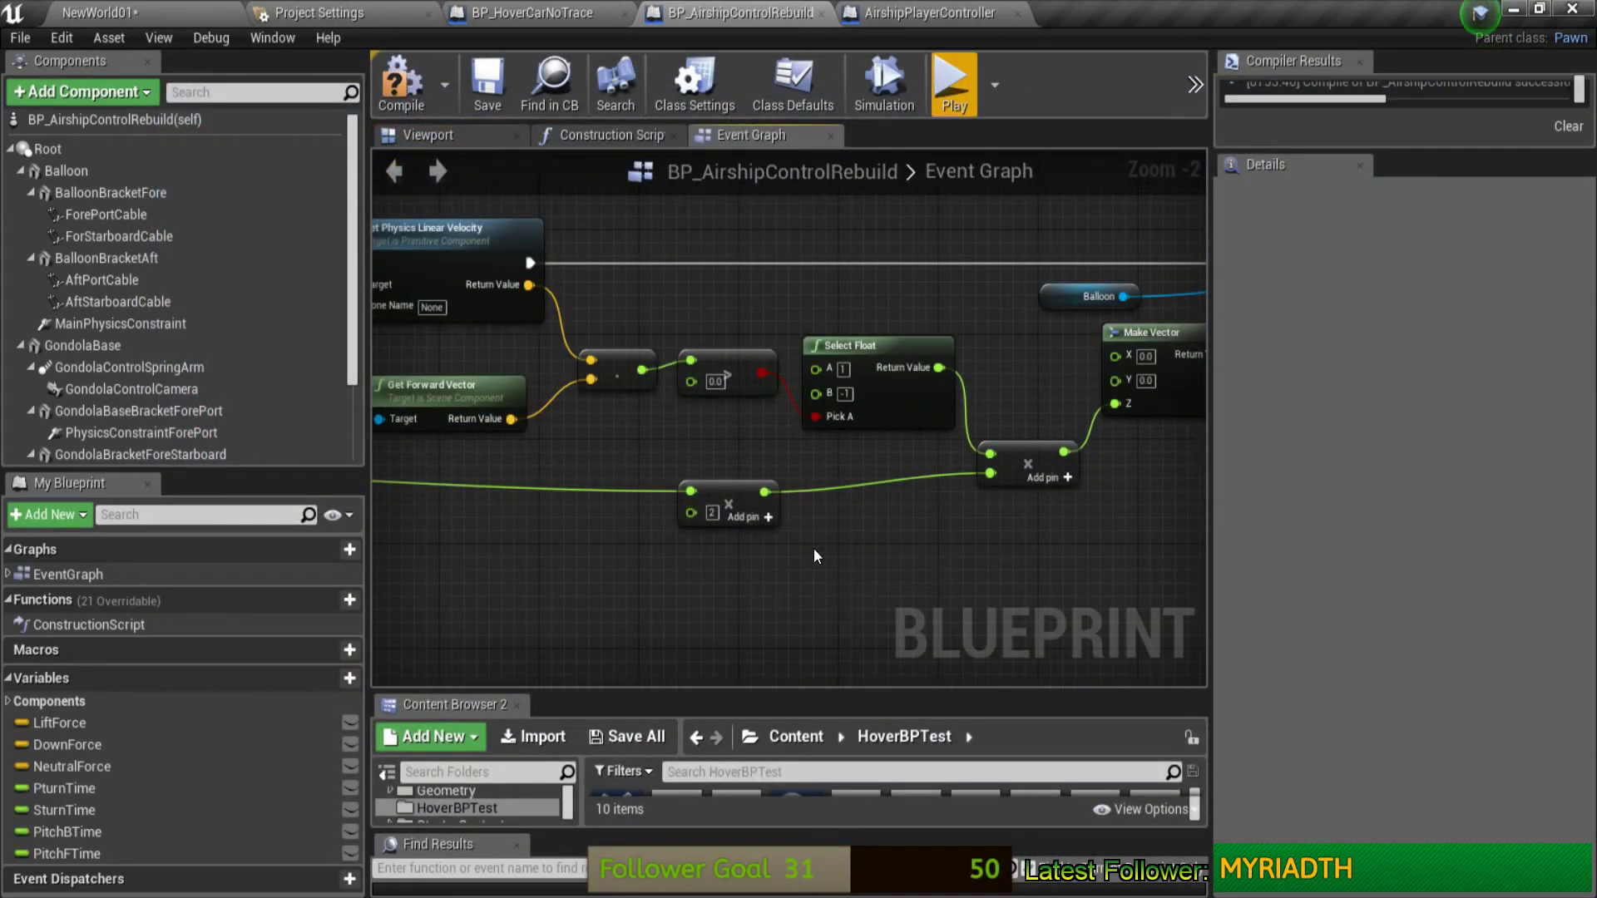
pyautogui.click(750, 502)
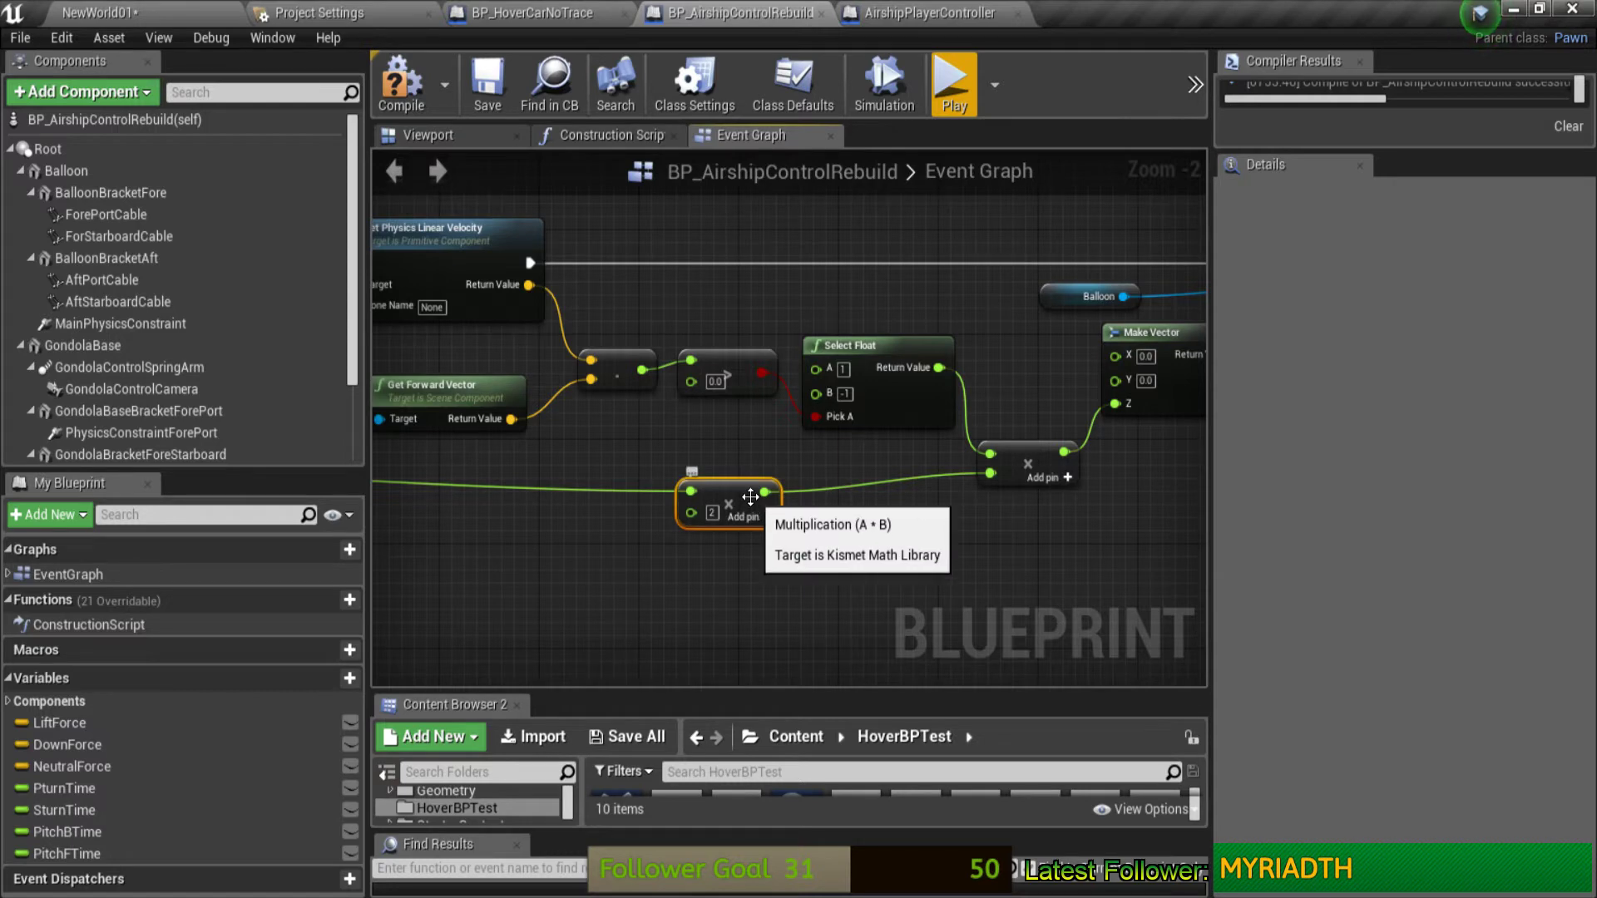
pyautogui.click(959, 86)
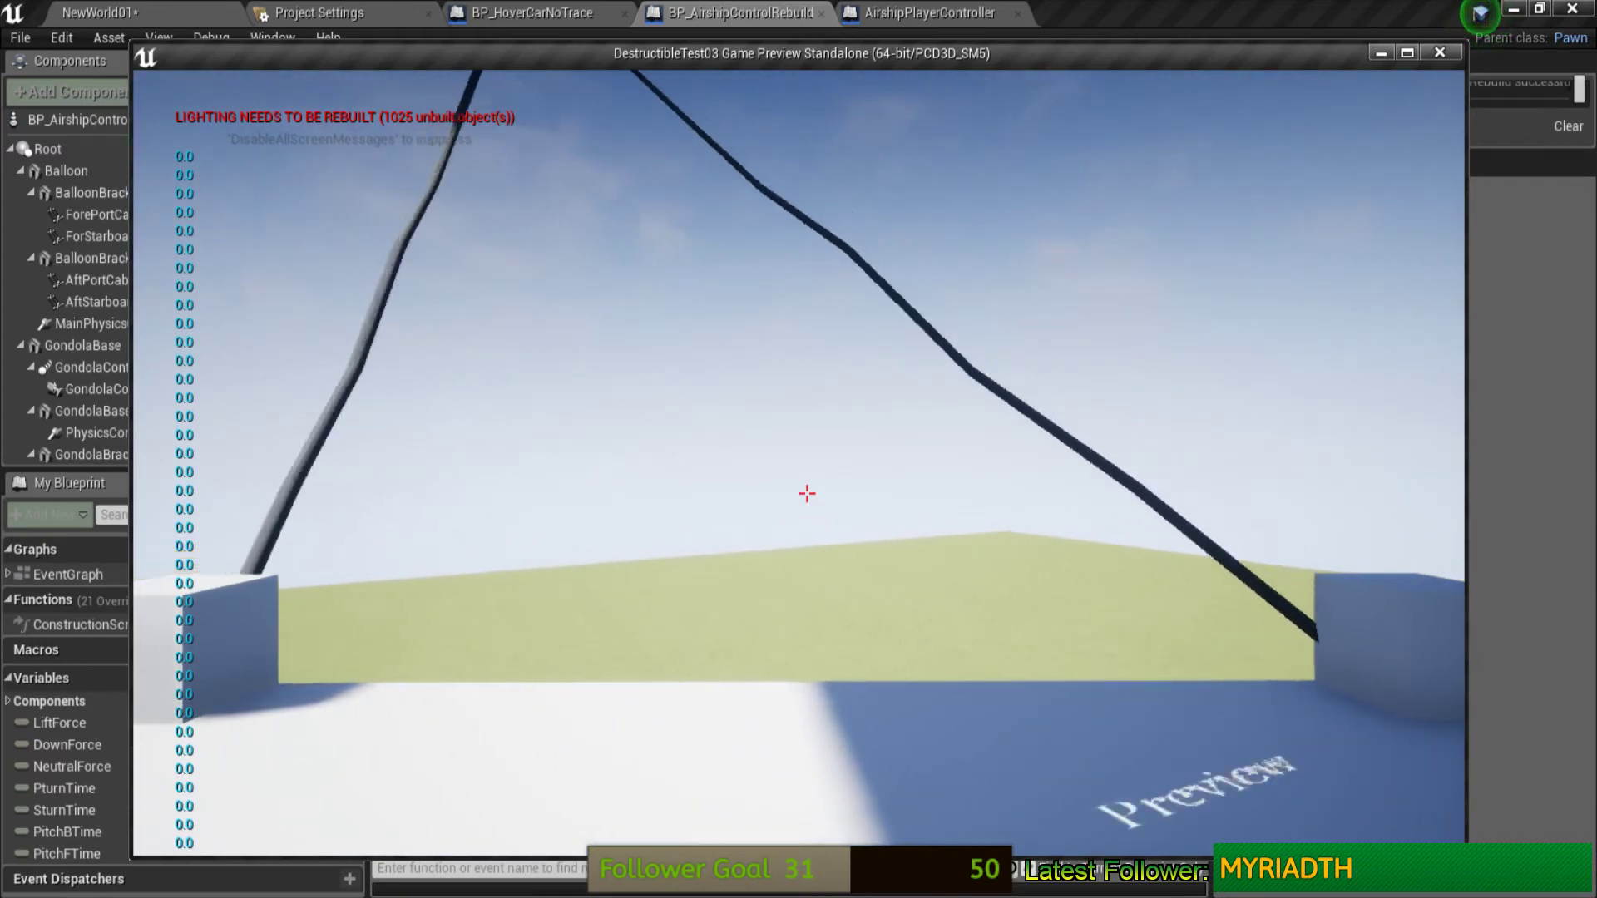
pyautogui.press('Escape')
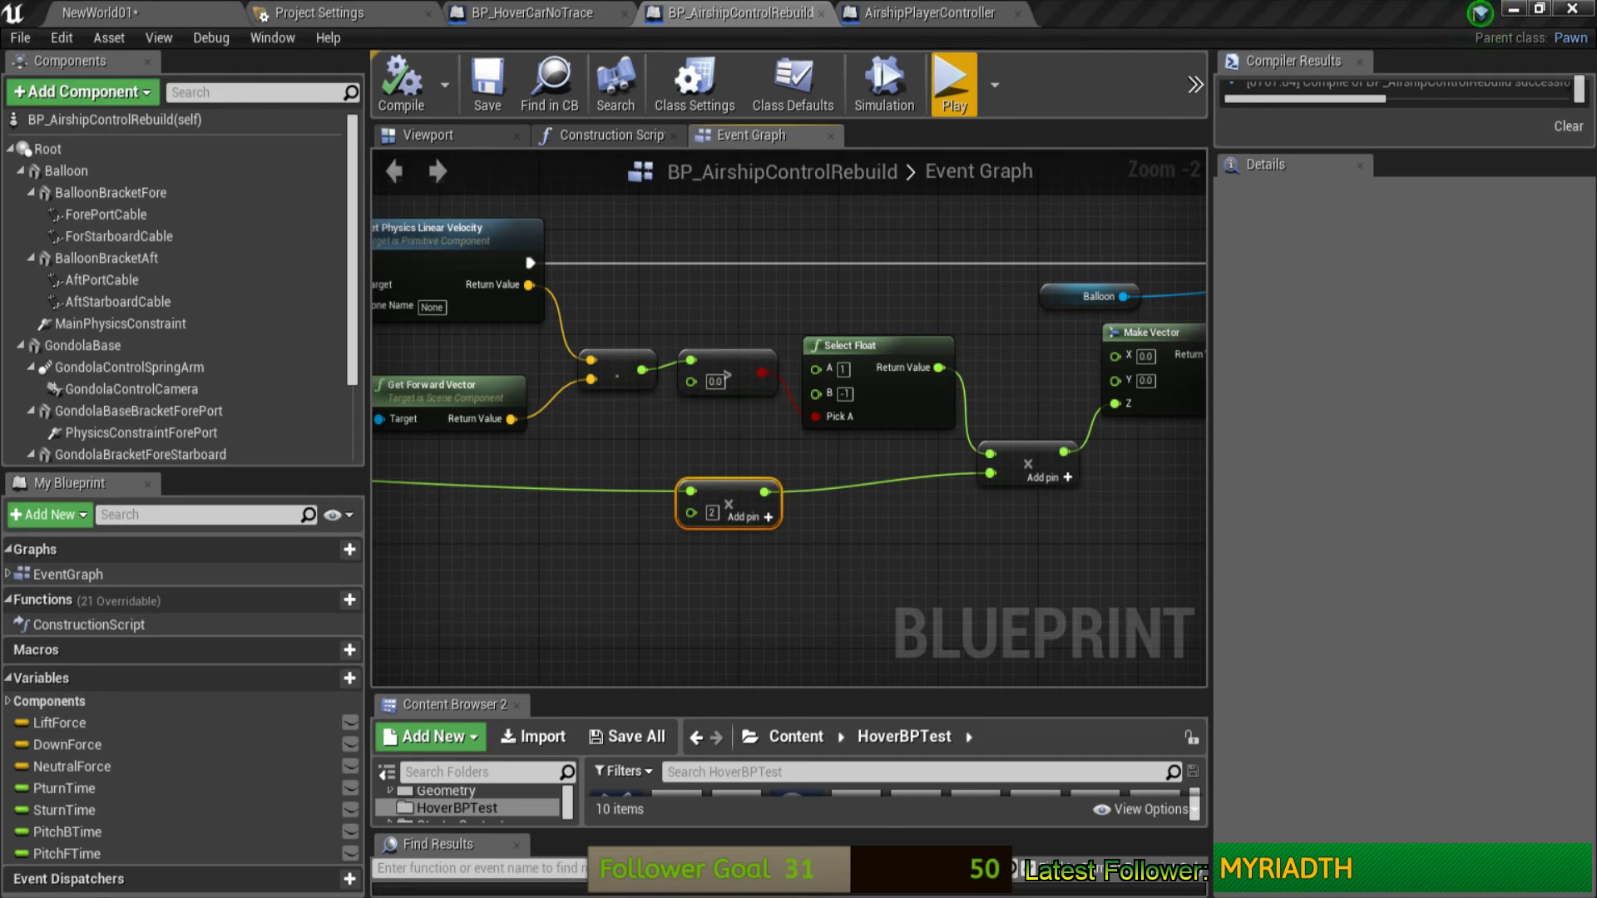
pyautogui.scroll(-2, 658, 426)
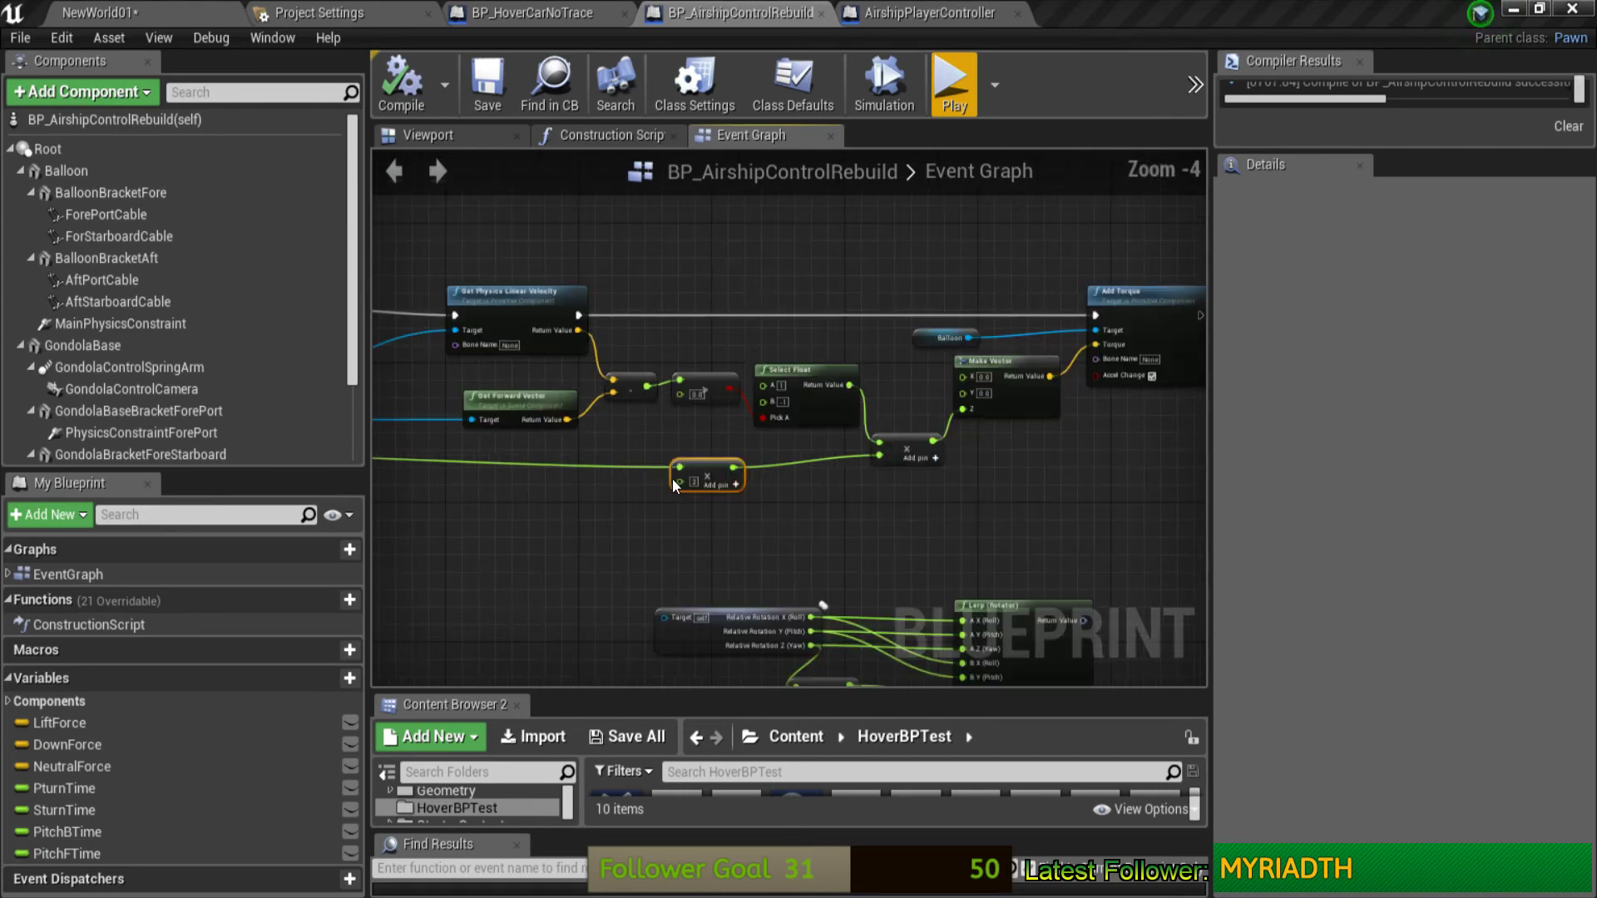
pyautogui.scroll(-1, 660, 427)
pyautogui.moveTo(630, 377); pyautogui.dragTo(707, 366, button='right')
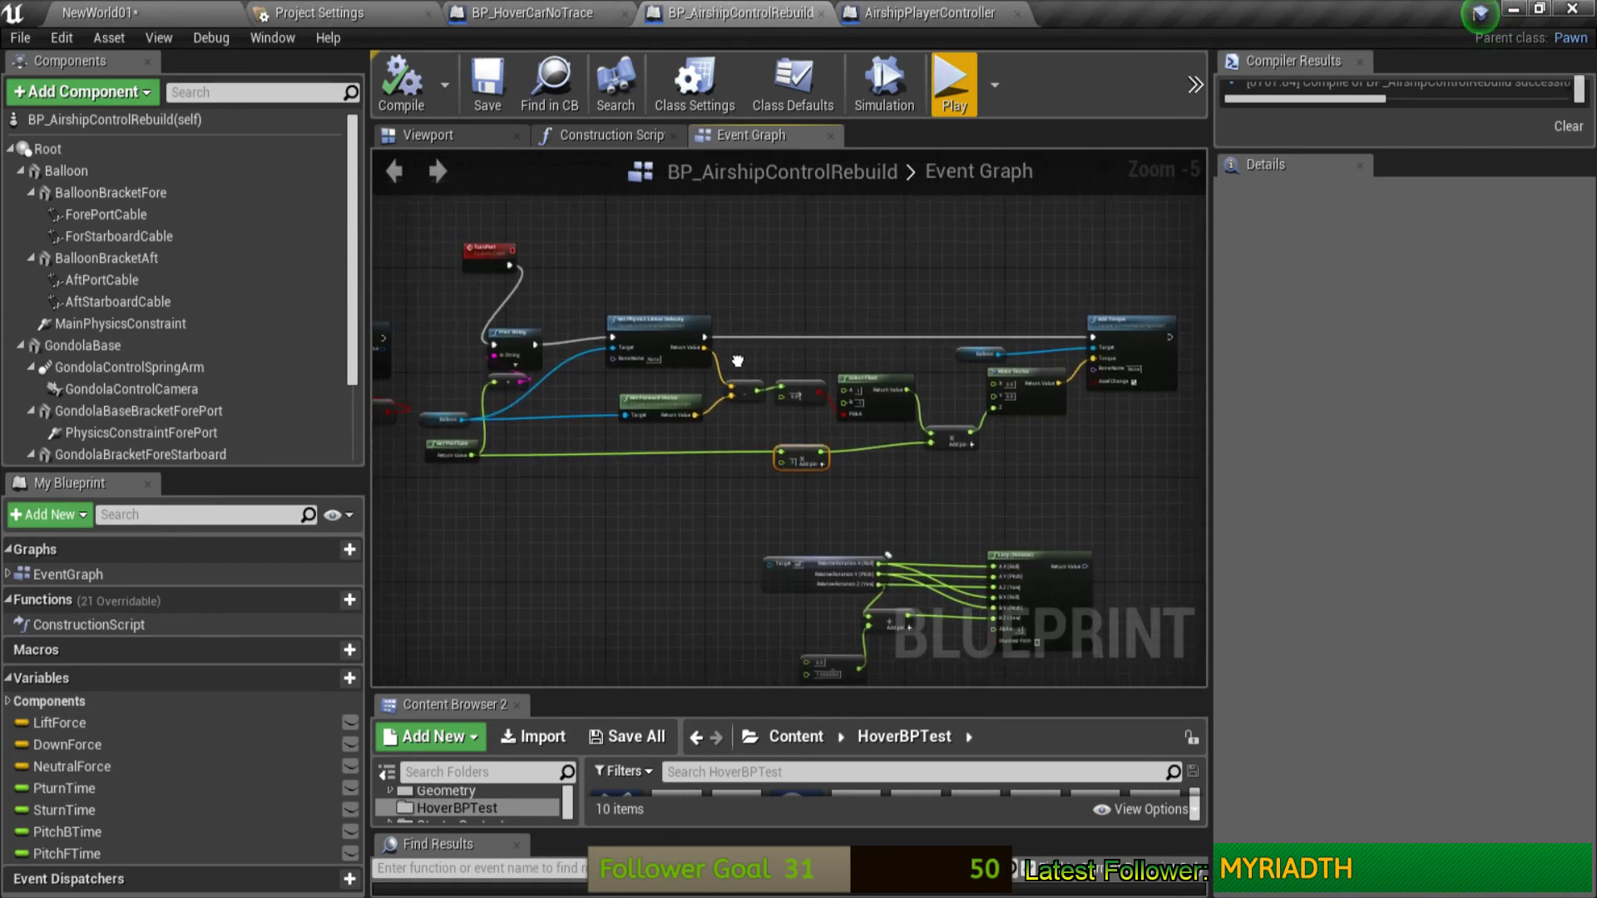
pyautogui.scroll(2, 707, 366)
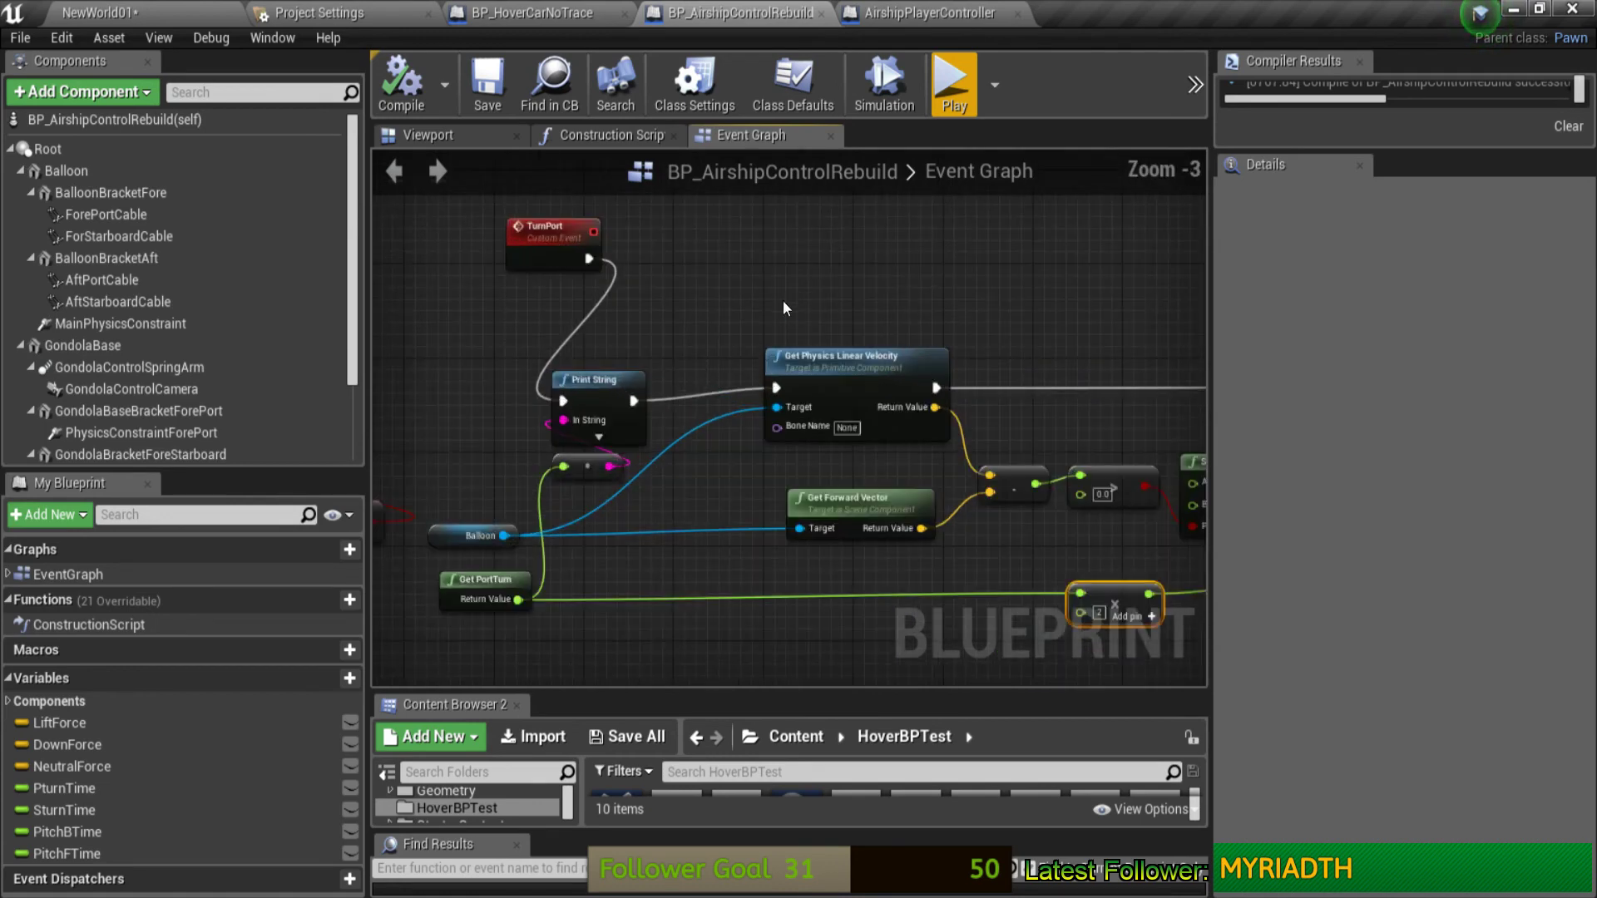
pyautogui.moveTo(782, 301)
pyautogui.mouseDown(button='right')
pyautogui.moveTo(547, 325)
pyautogui.moveTo(735, 287)
pyautogui.moveTo(75, 278)
pyautogui.moveTo(739, 200)
pyautogui.moveTo(688, 203)
pyautogui.mouseUp(button='right')
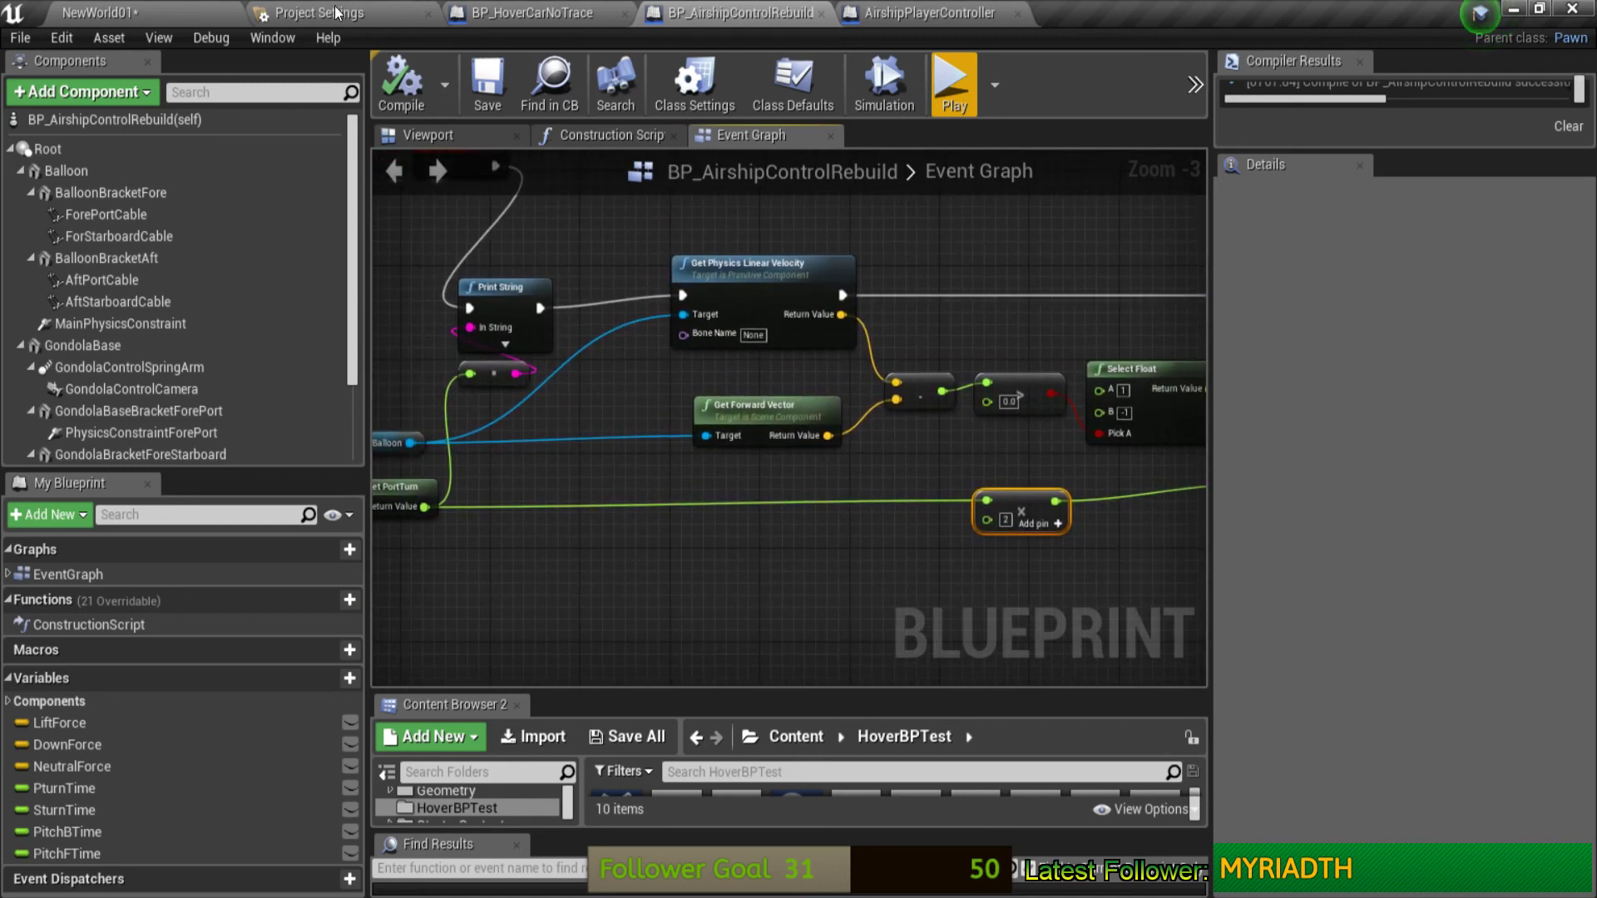
# Step: Switch to BP_HoverCarNoTrace's Event Graph and pan to its altitude input and turn nodes
pyautogui.click(545, 10)
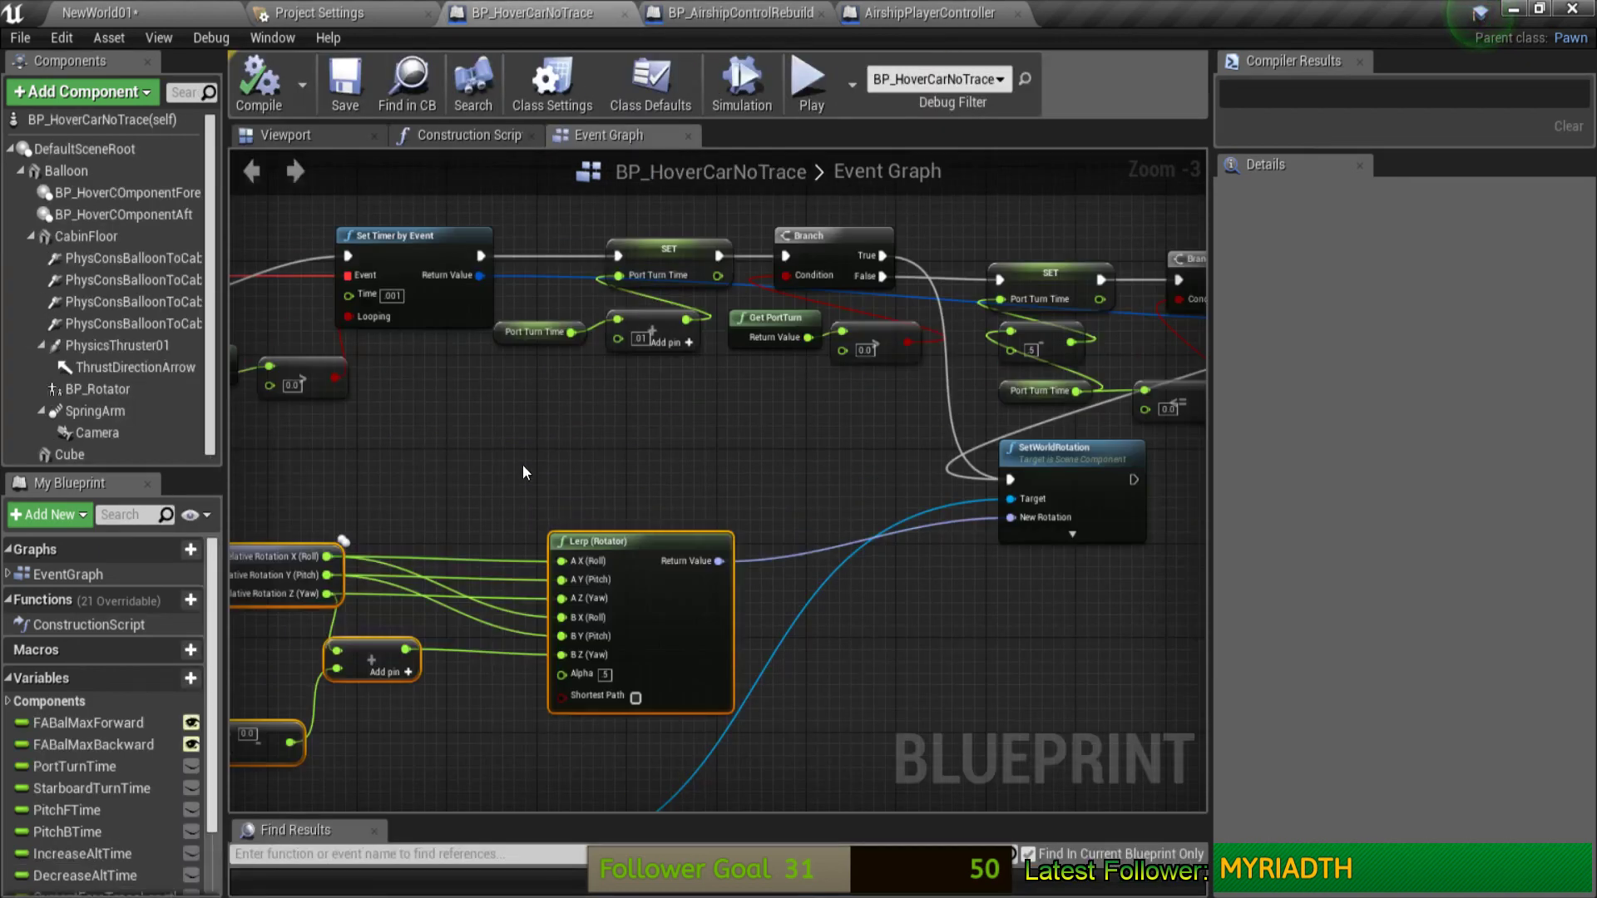
pyautogui.scroll(-1, 522, 464)
pyautogui.scroll(-2, 516, 449)
pyautogui.moveTo(526, 386); pyautogui.dragTo(664, 357, button='right')
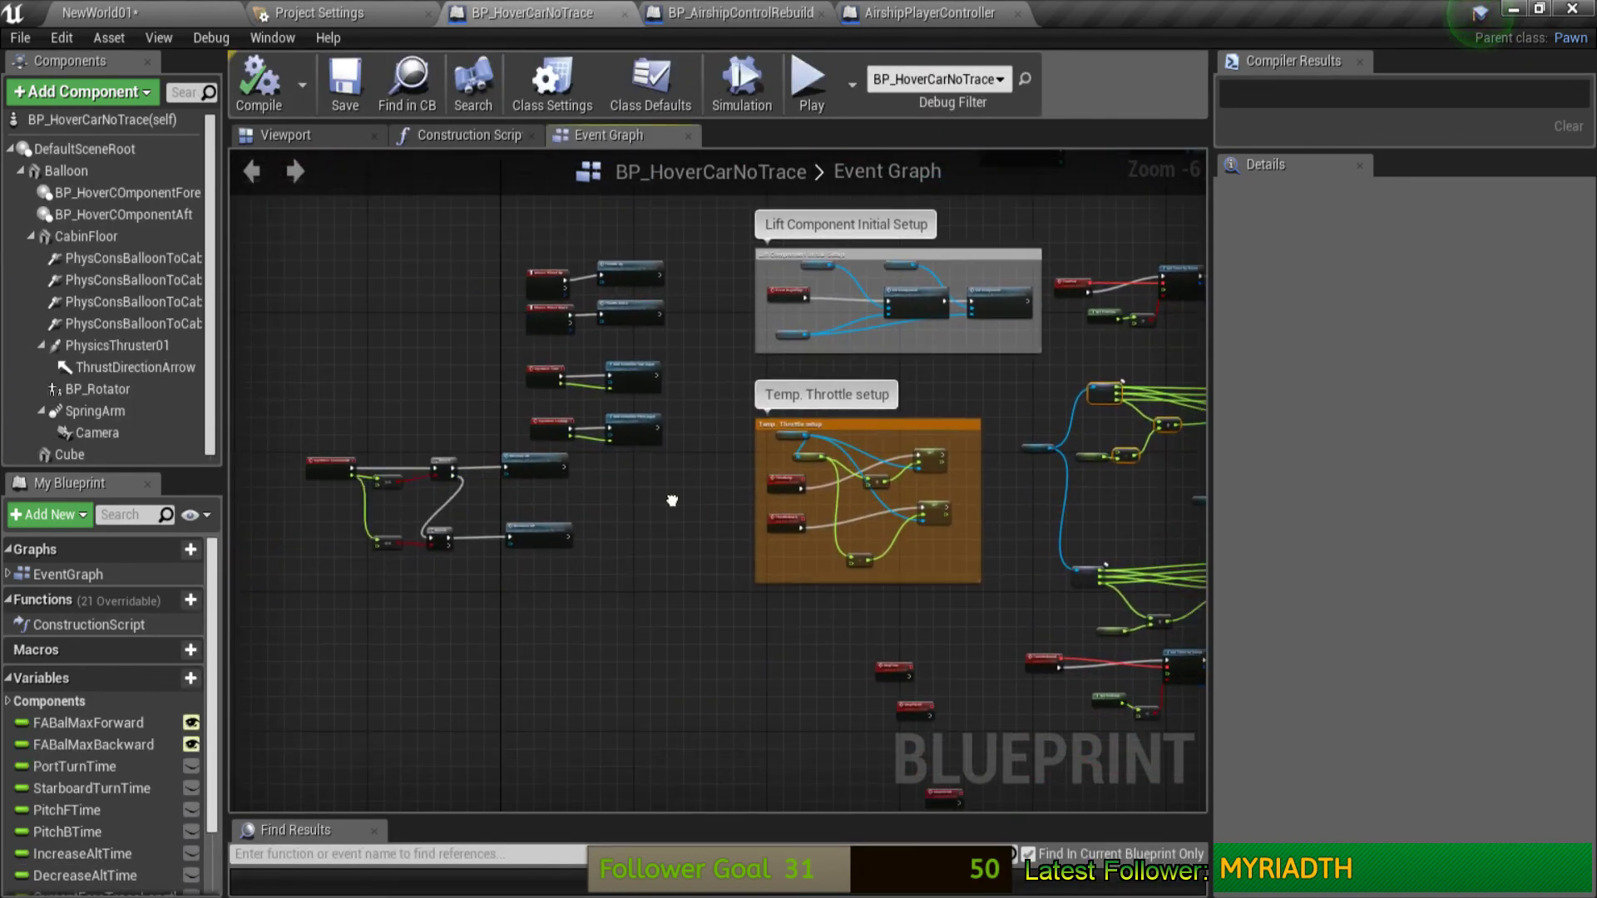
pyautogui.scroll(2, 925, 475)
pyautogui.scroll(2, 924, 474)
pyautogui.scroll(-2, 865, 476)
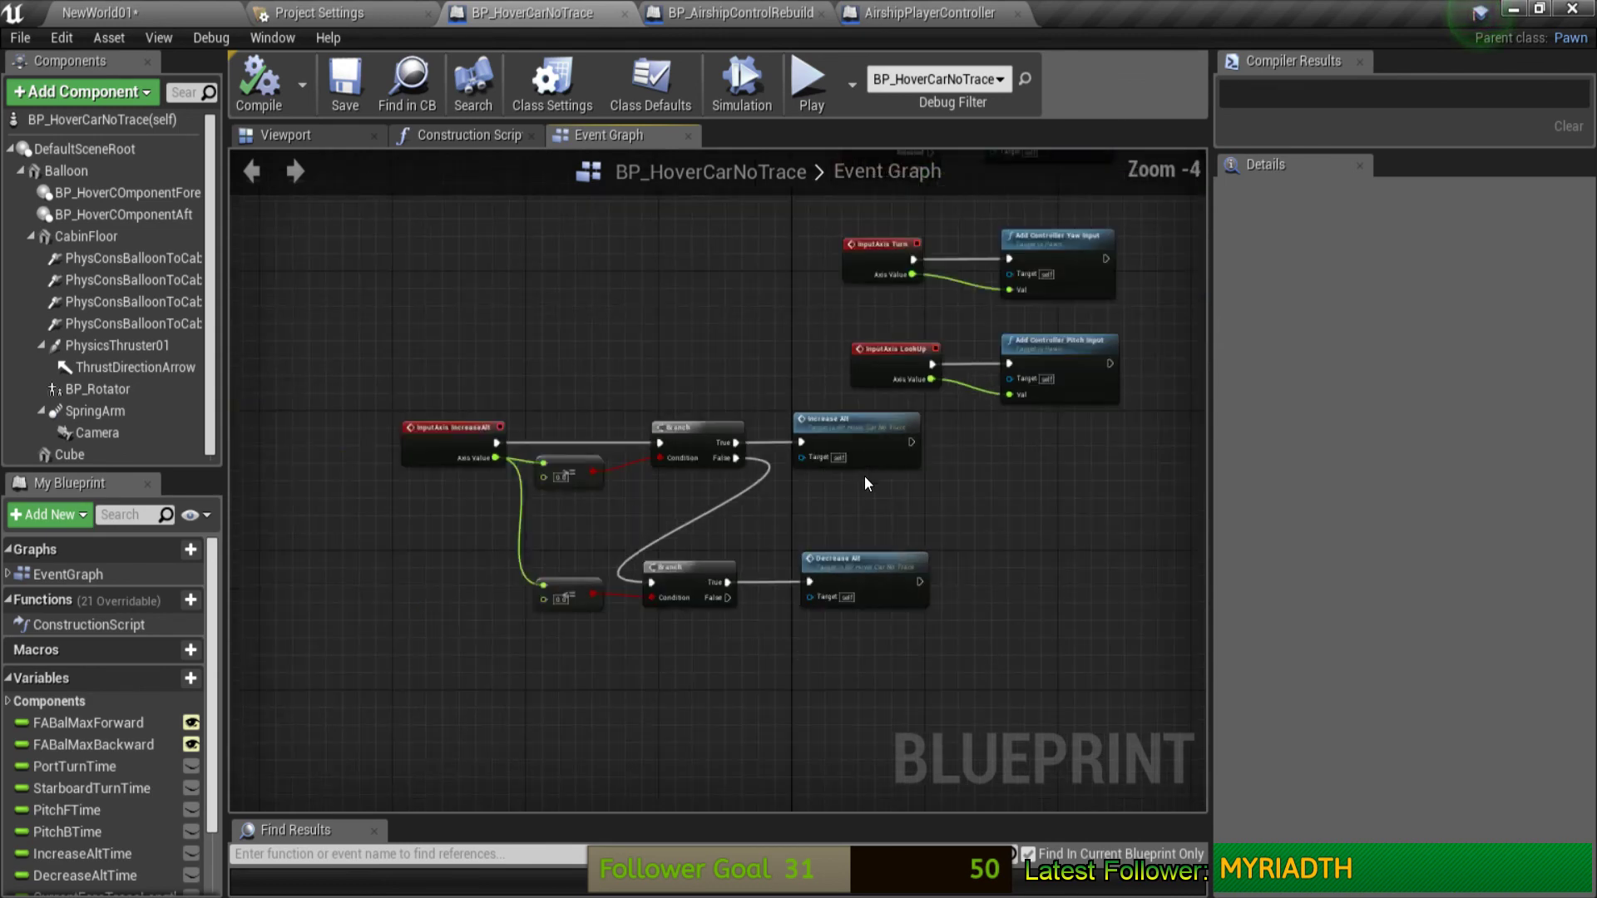
pyautogui.moveTo(866, 476); pyautogui.dragTo(549, 330, button='right')
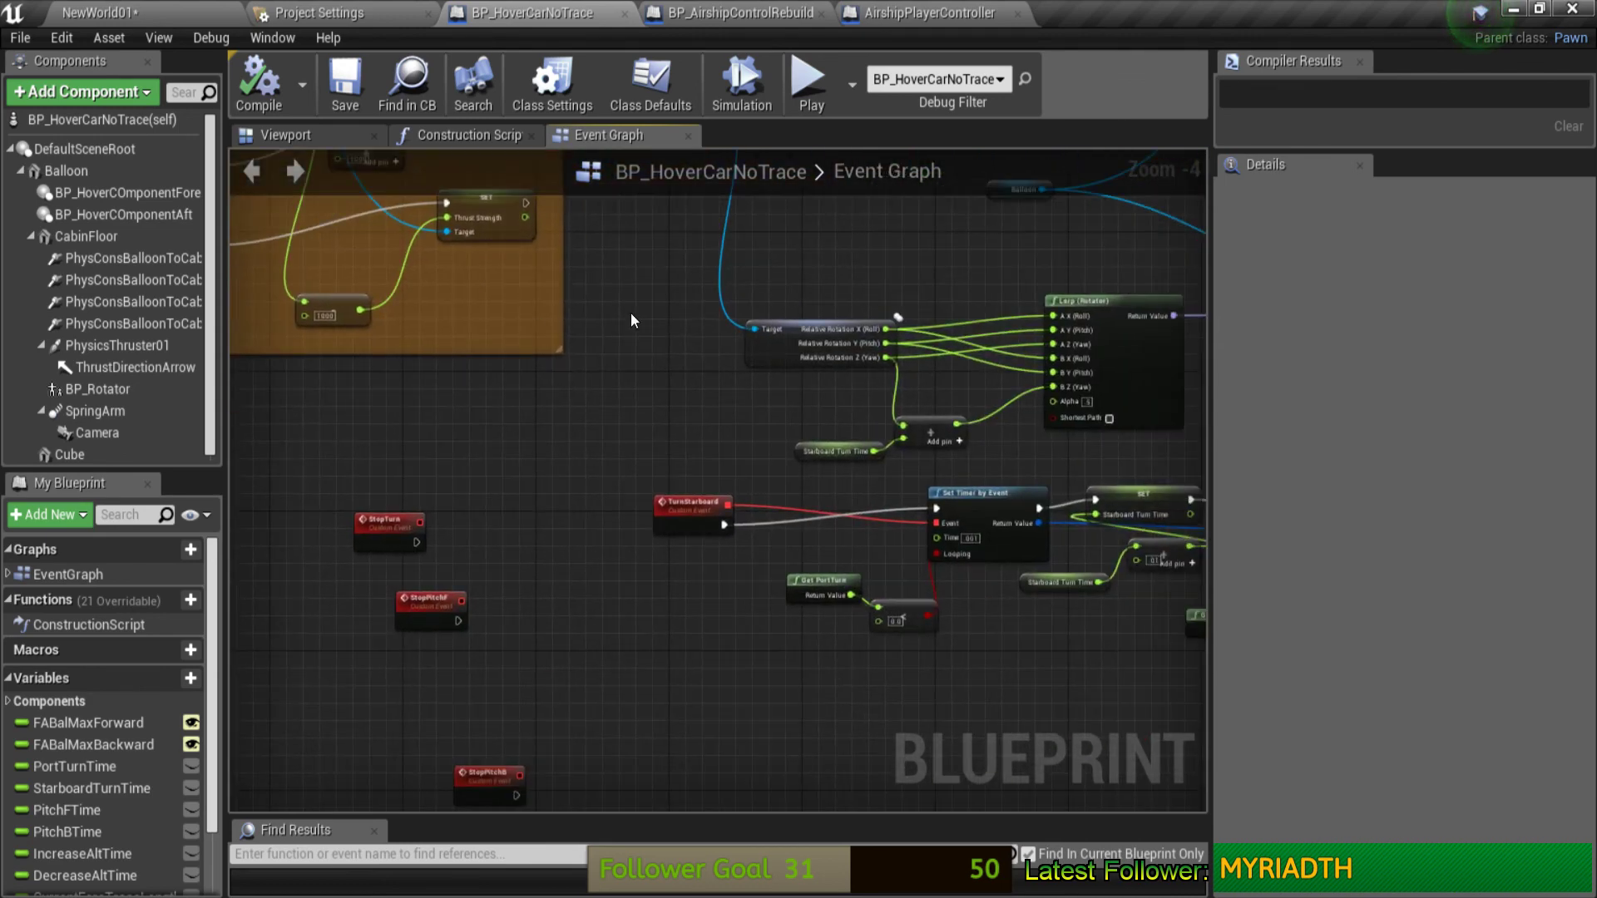